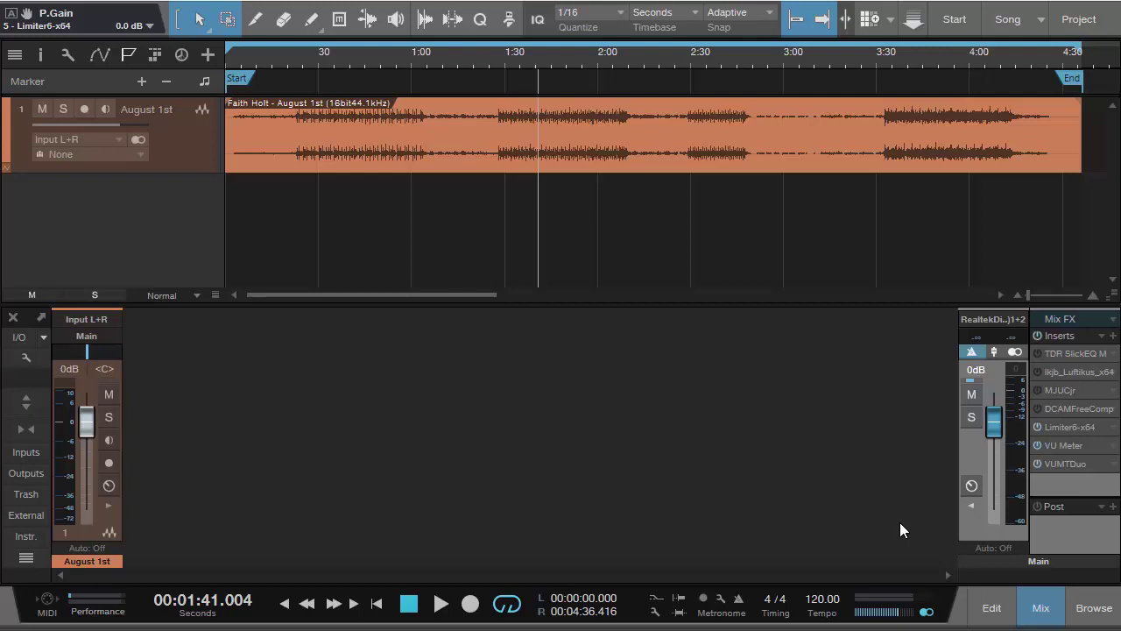
# - Bypass the Limiter6-x64 insert on the Main channel and look over TDR SlickEQ M's controls, dismissing its demo notice
pyautogui.click(1039, 427)
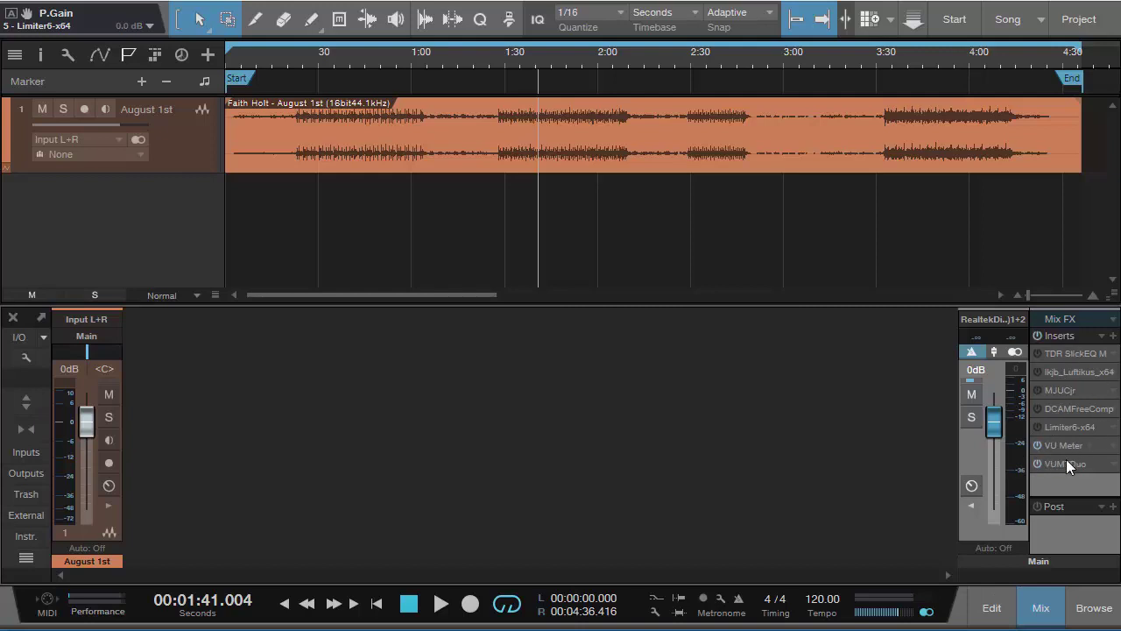
pyautogui.doubleClick(1069, 354)
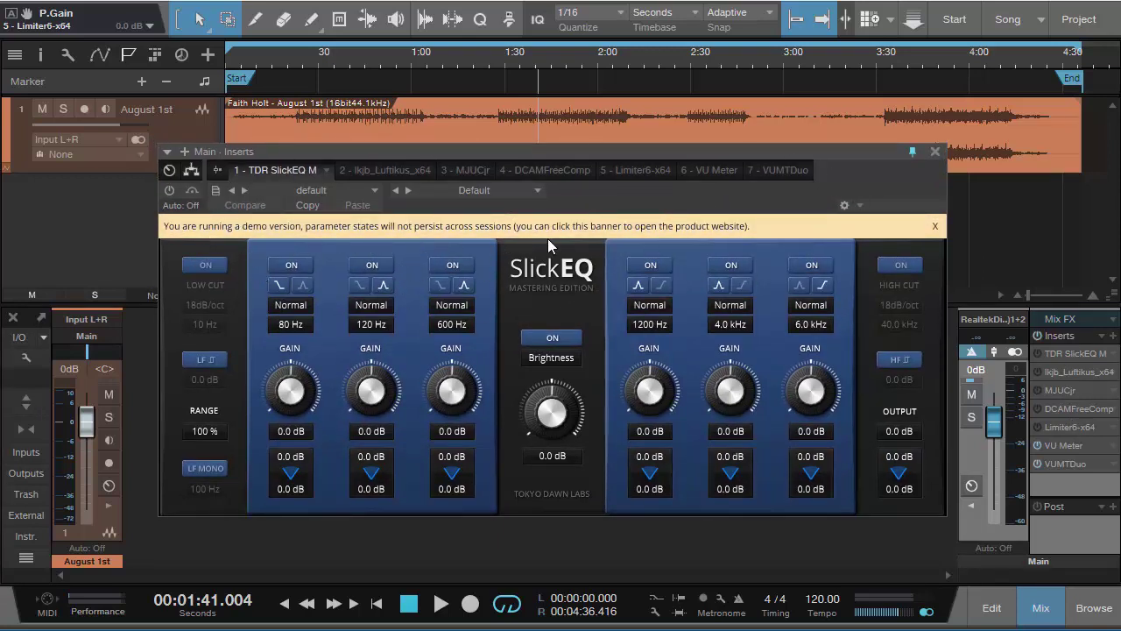
pyautogui.click(935, 227)
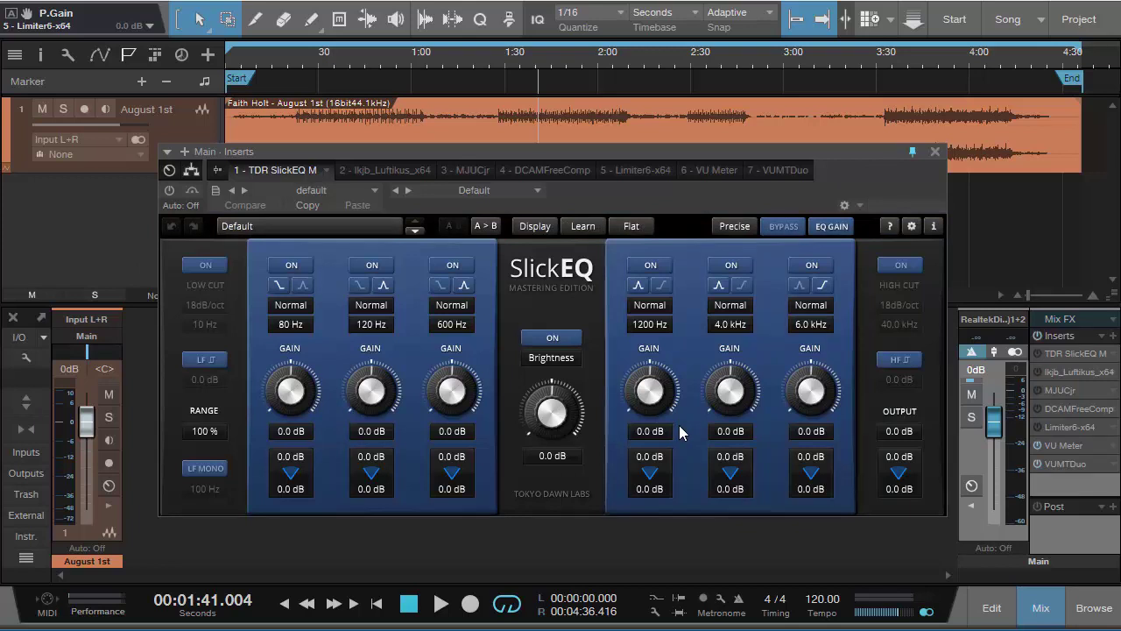
pyautogui.moveTo(692, 196); pyautogui.dragTo(690, 217)
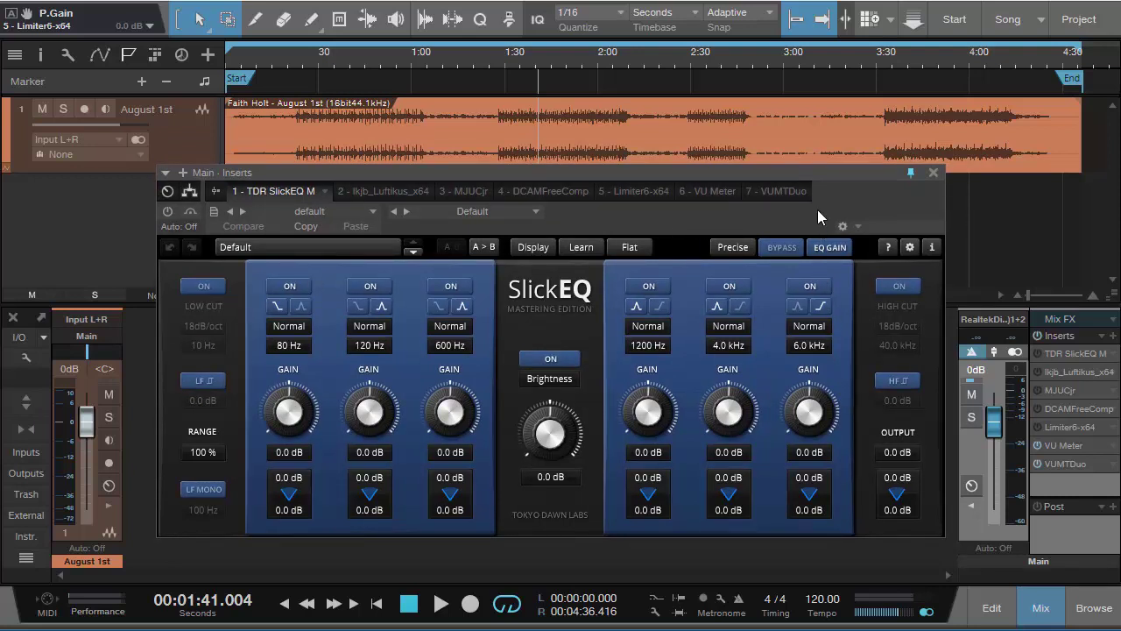
pyautogui.moveTo(833, 201); pyautogui.dragTo(846, 193)
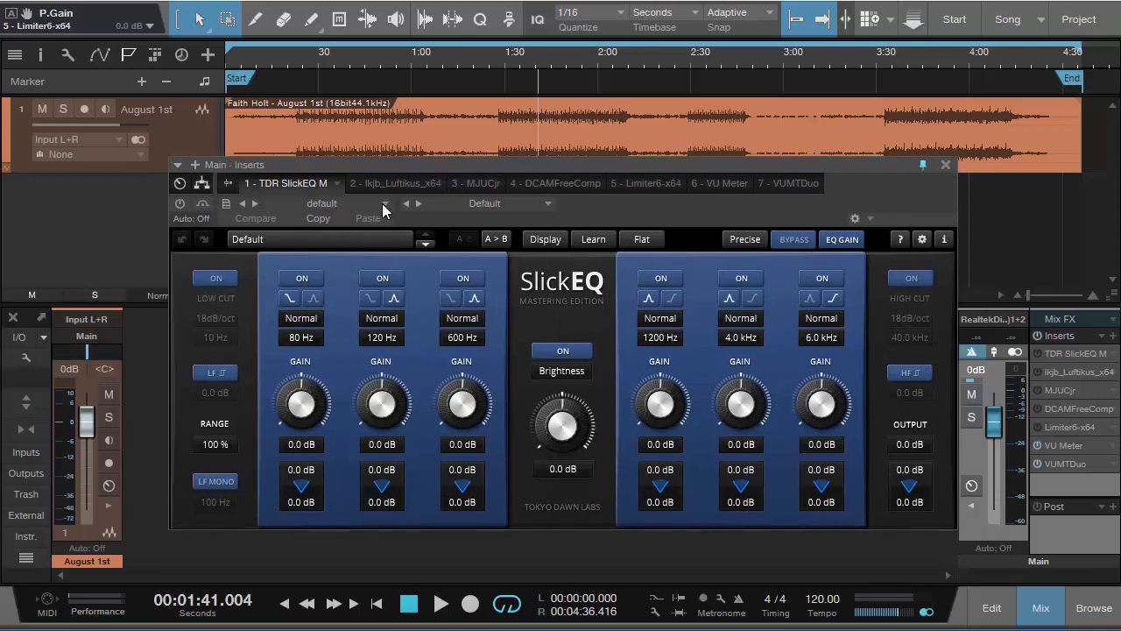
pyautogui.click(947, 166)
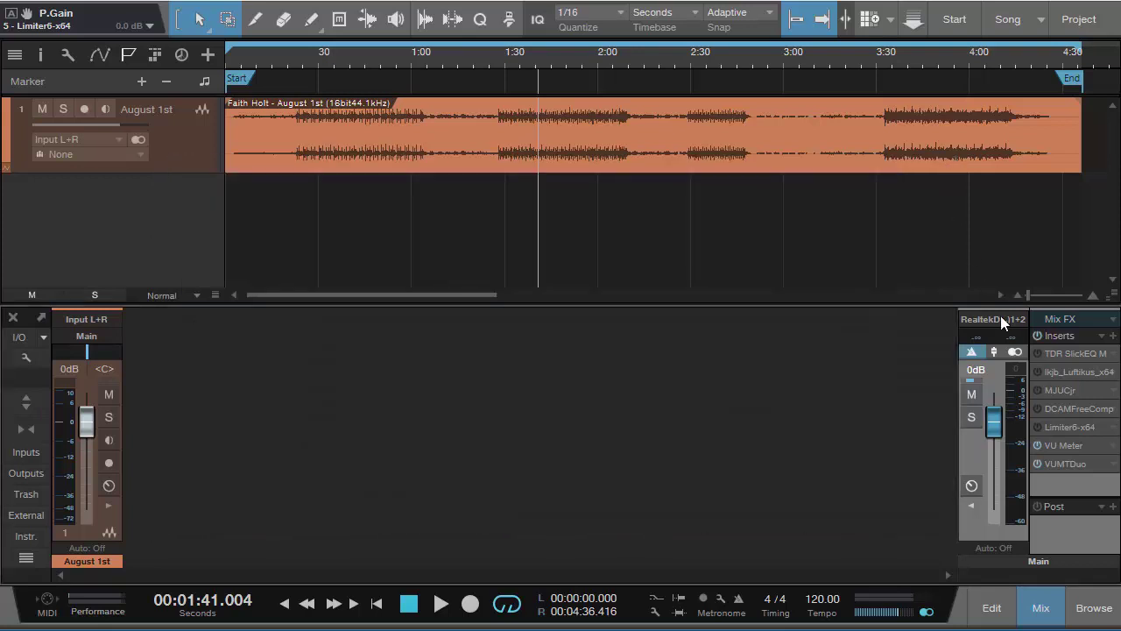
# - Try Luftikus gains of 0.90 at 2.5 kHz, -2.80 at 640 Hz and 3.40 at 160 Hz, and reset all three bands
pyautogui.click(1068, 374)
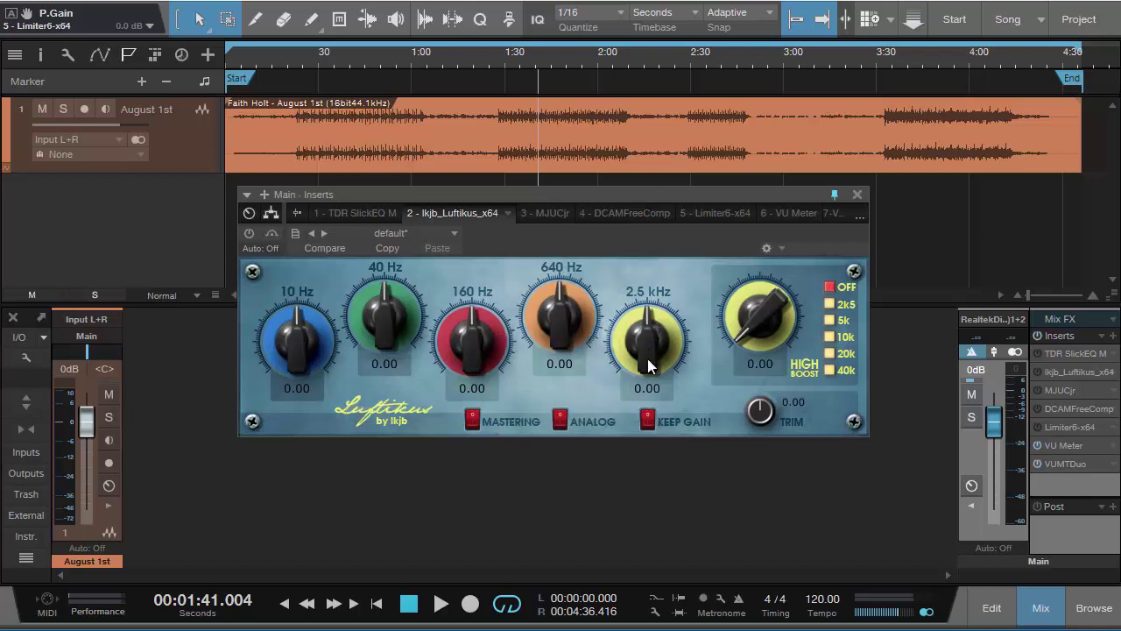
pyautogui.moveTo(647, 358); pyautogui.dragTo(647, 328)
pyautogui.moveTo(568, 308); pyautogui.dragTo(569, 343)
pyautogui.moveTo(476, 335); pyautogui.dragTo(480, 293)
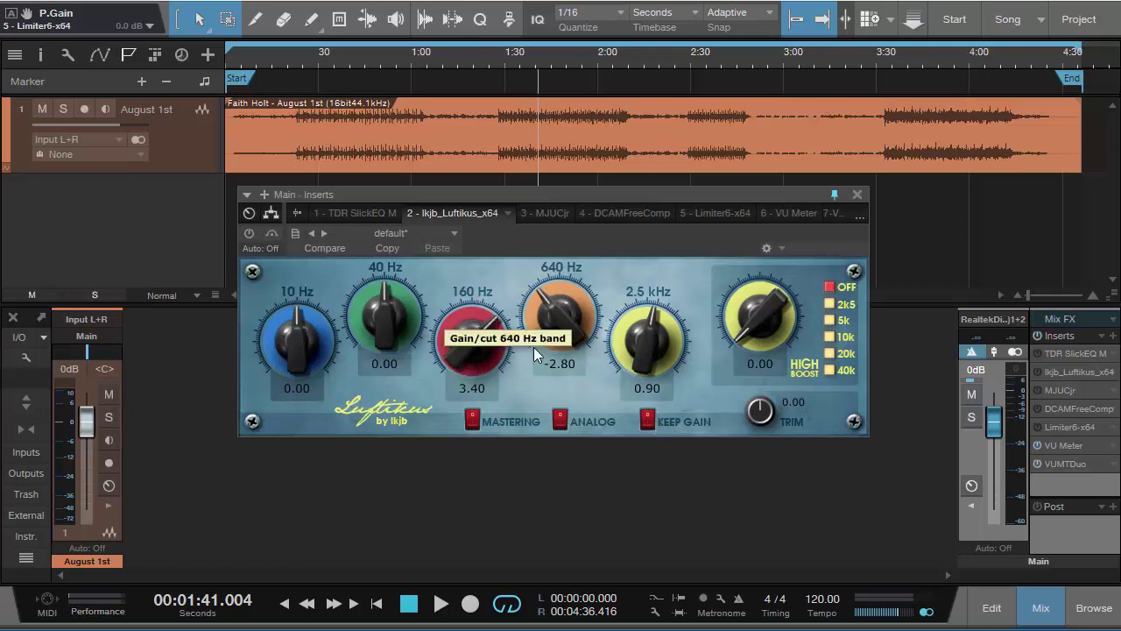
pyautogui.doubleClick(484, 334)
pyautogui.doubleClick(566, 323)
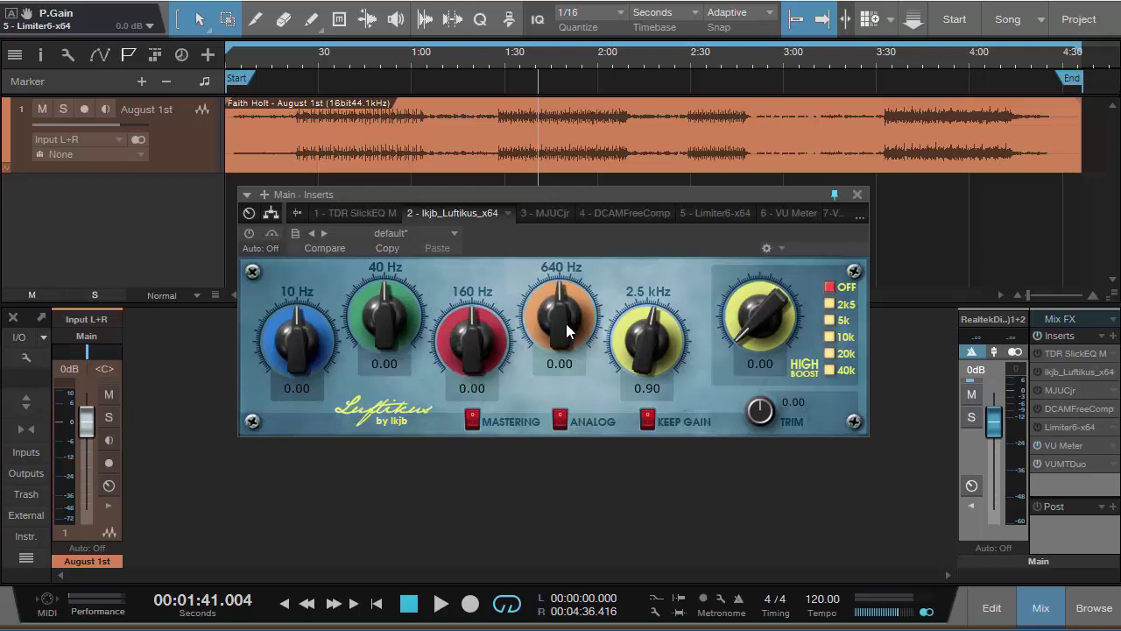
pyautogui.doubleClick(644, 347)
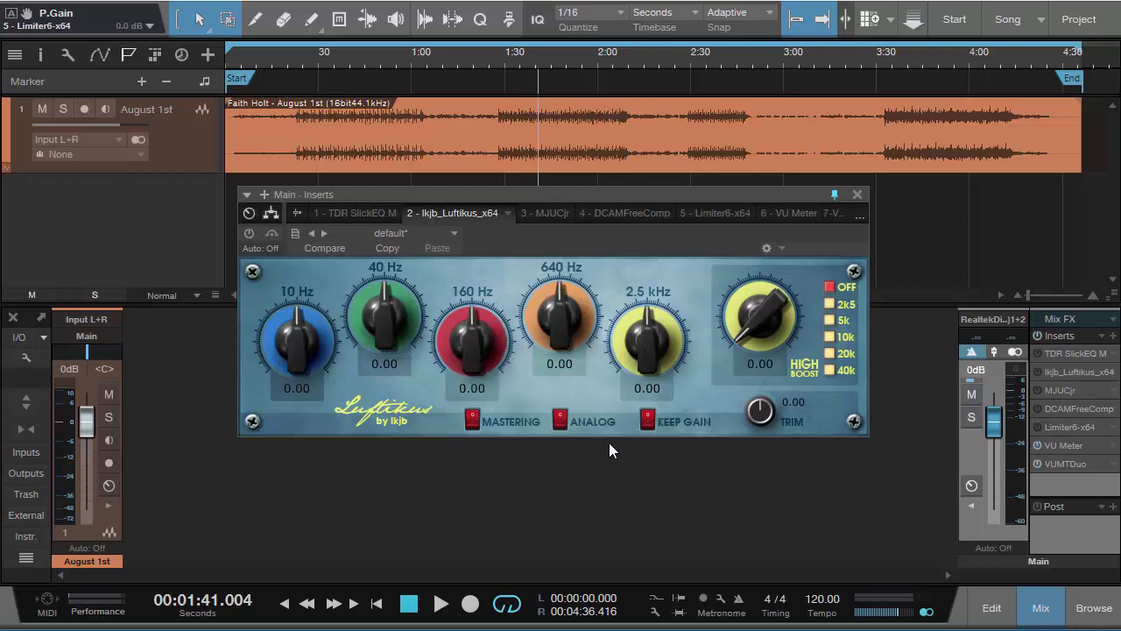
# - Try out Luftikus's analog emulation and mastering mode, switching each back off
pyautogui.click(562, 424)
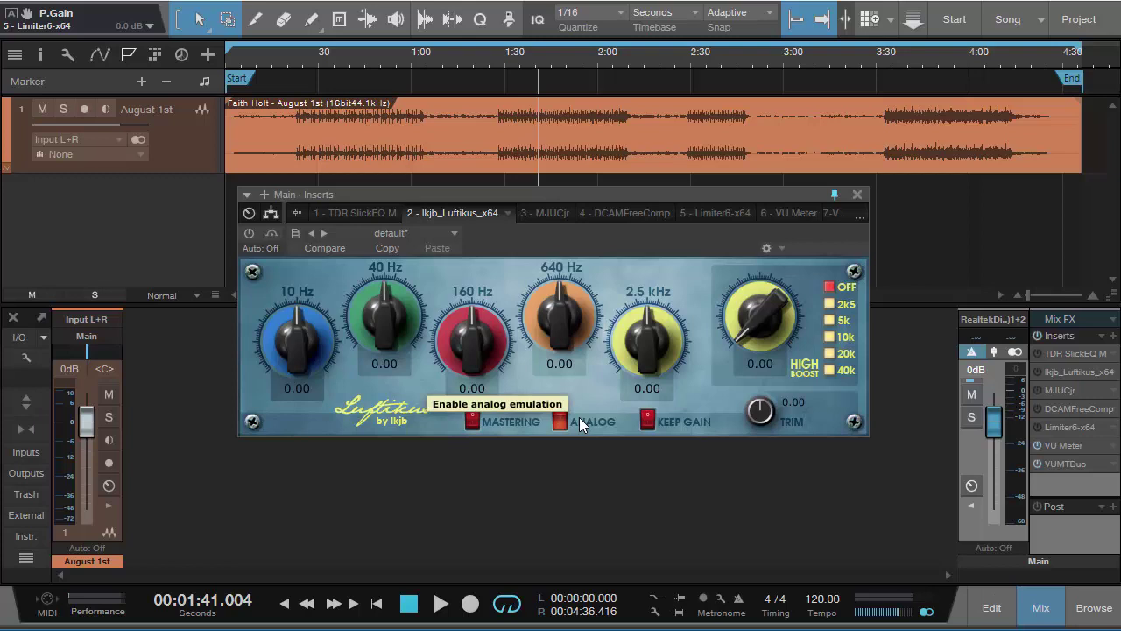
pyautogui.click(561, 418)
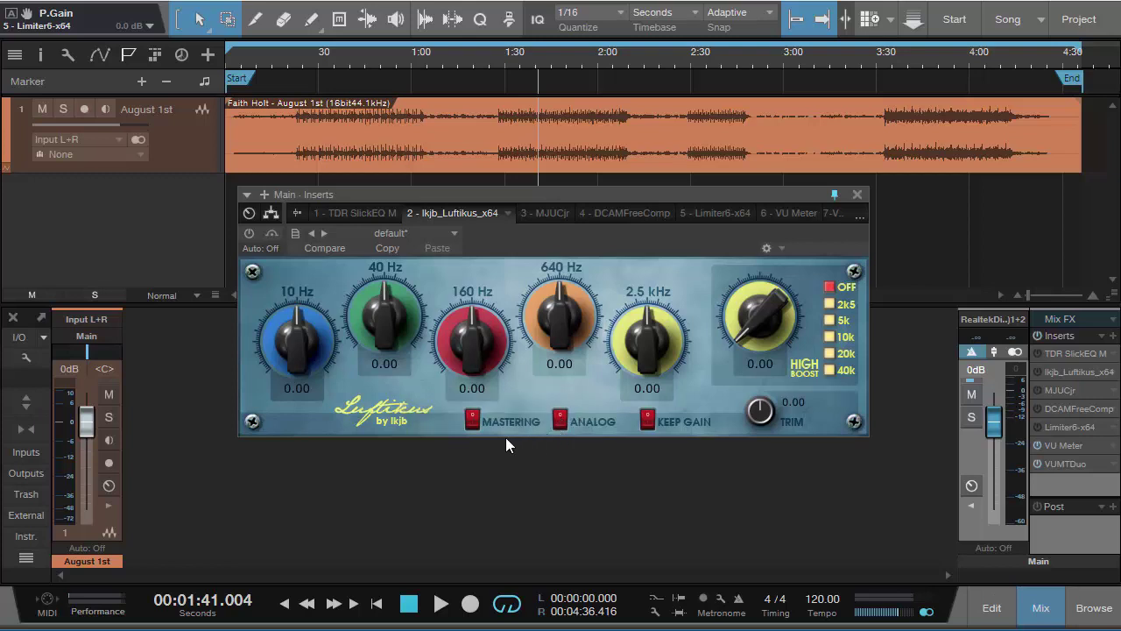
pyautogui.click(472, 422)
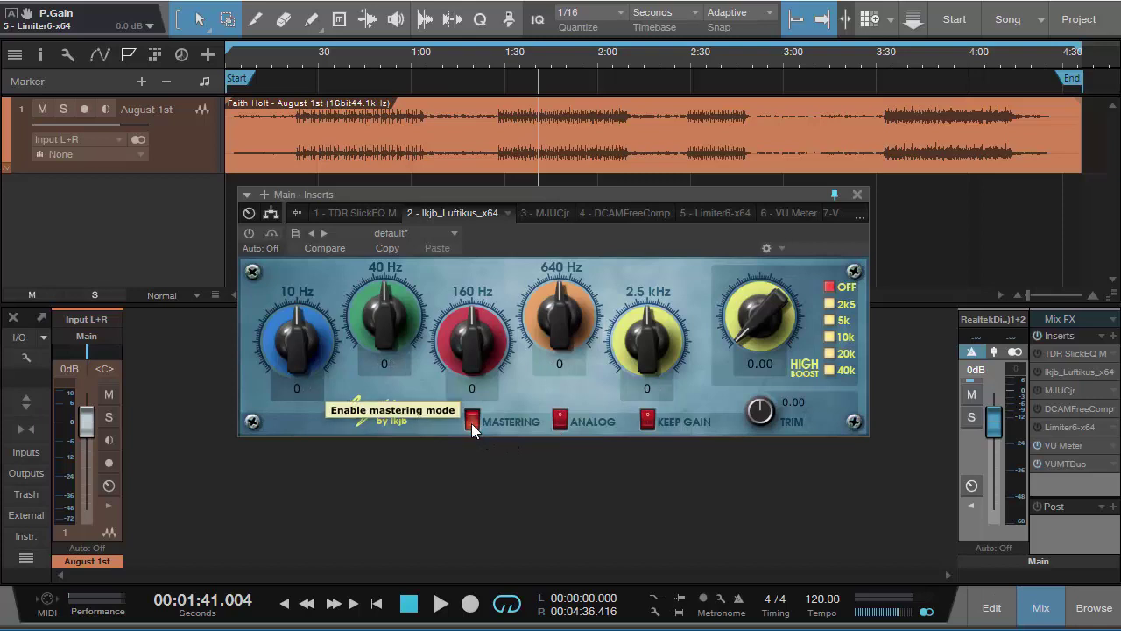
pyautogui.moveTo(478, 358)
pyautogui.mouseDown()
pyautogui.moveTo(479, 337)
pyautogui.moveTo(475, 371)
pyautogui.moveTo(478, 350)
pyautogui.mouseUp()
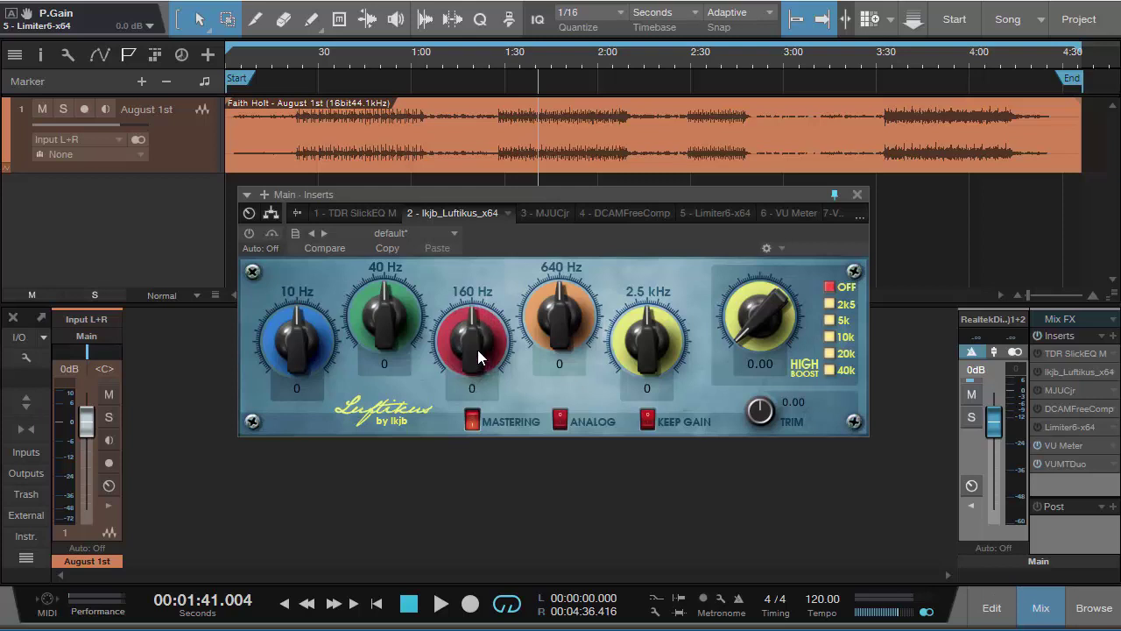
pyautogui.moveTo(741, 338)
pyautogui.mouseDown()
pyautogui.moveTo(749, 297)
pyautogui.moveTo(740, 341)
pyautogui.mouseUp()
pyautogui.moveTo(474, 347)
pyautogui.mouseDown()
pyautogui.moveTo(474, 337)
pyautogui.moveTo(465, 352)
pyautogui.mouseUp()
pyautogui.moveTo(576, 329)
pyautogui.mouseDown()
pyautogui.moveTo(571, 310)
pyautogui.moveTo(558, 319)
pyautogui.mouseUp()
pyautogui.click(474, 423)
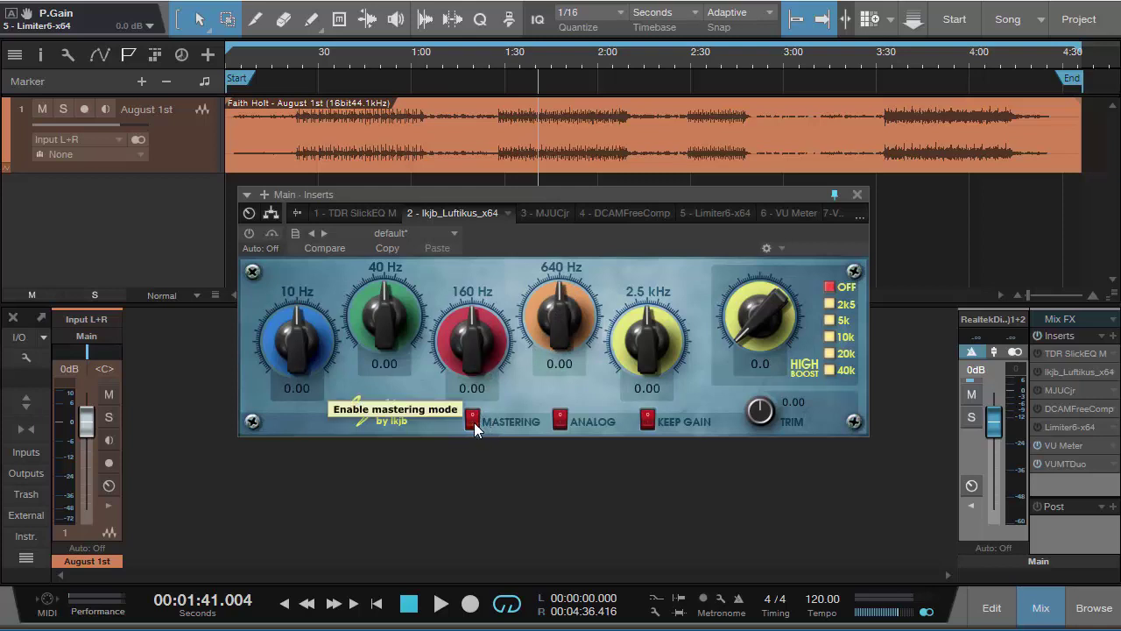
pyautogui.moveTo(477, 348); pyautogui.dragTo(476, 339)
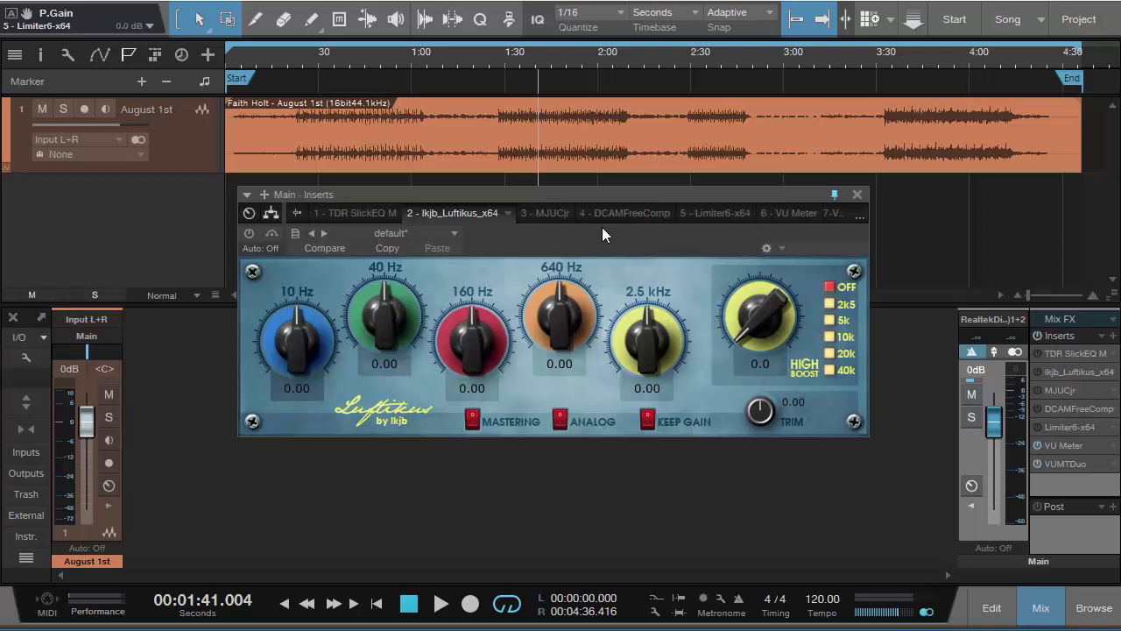
# - Look over the controls of the MJUCjr, DCAMFreeComp and Limiter6-x64 inserts
pyautogui.click(543, 216)
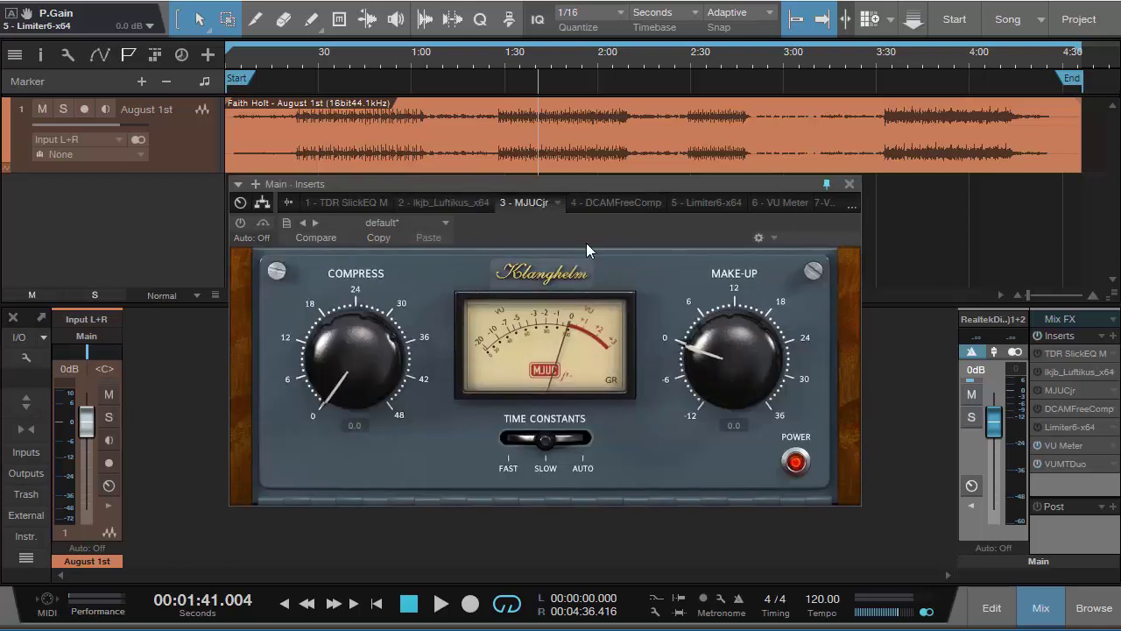
pyautogui.click(612, 203)
pyautogui.moveTo(541, 232); pyautogui.dragTo(590, 210)
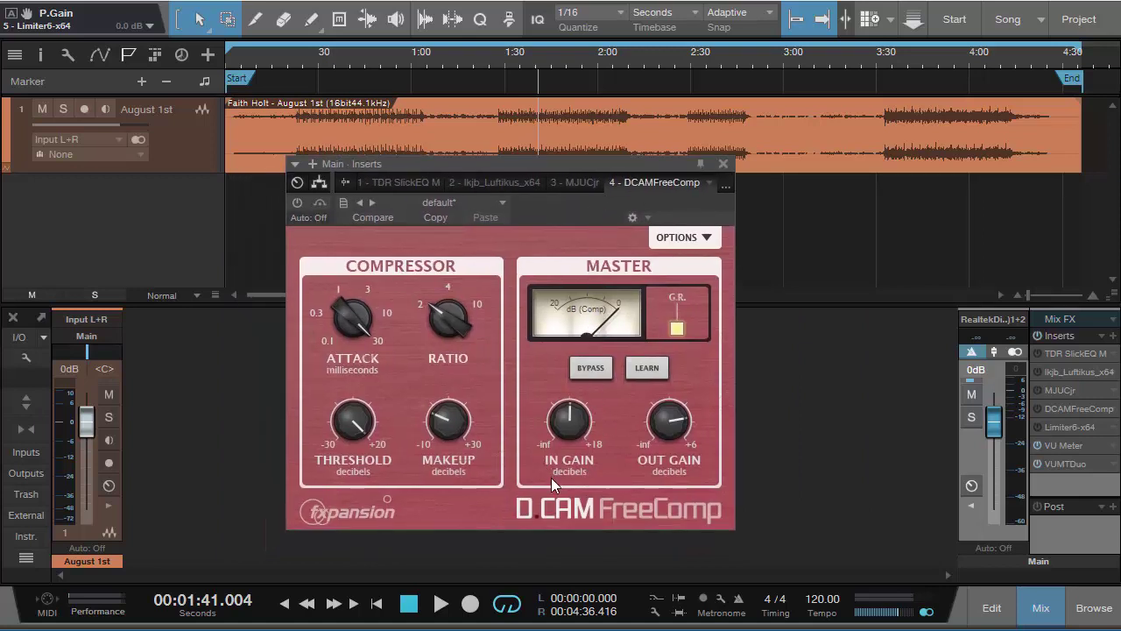
pyautogui.click(656, 183)
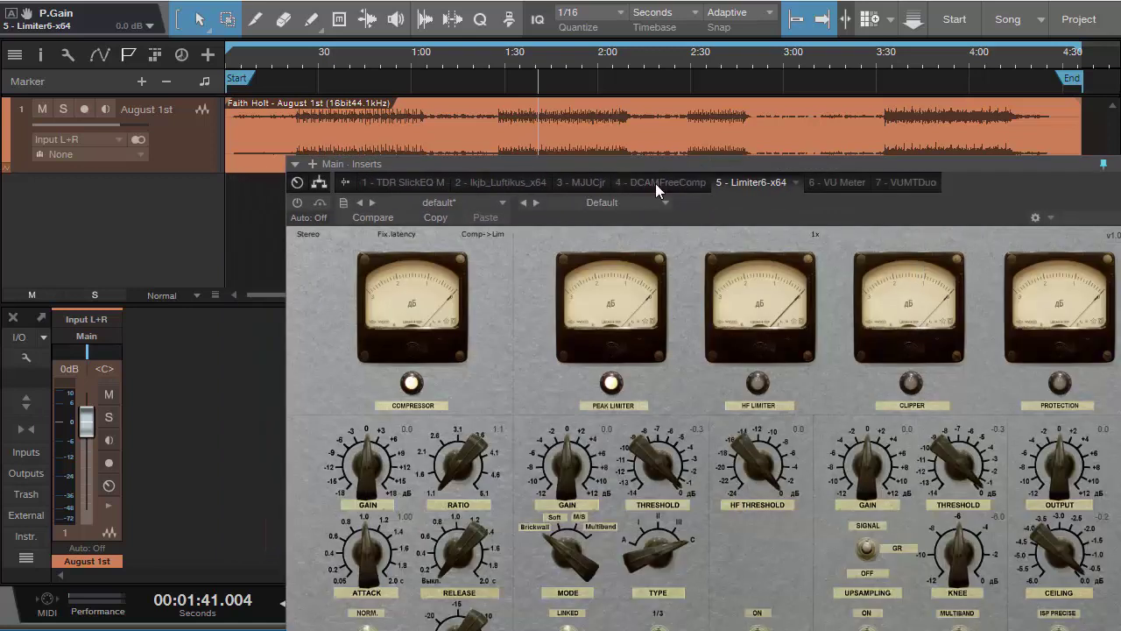
pyautogui.moveTo(727, 207); pyautogui.dragTo(581, 101)
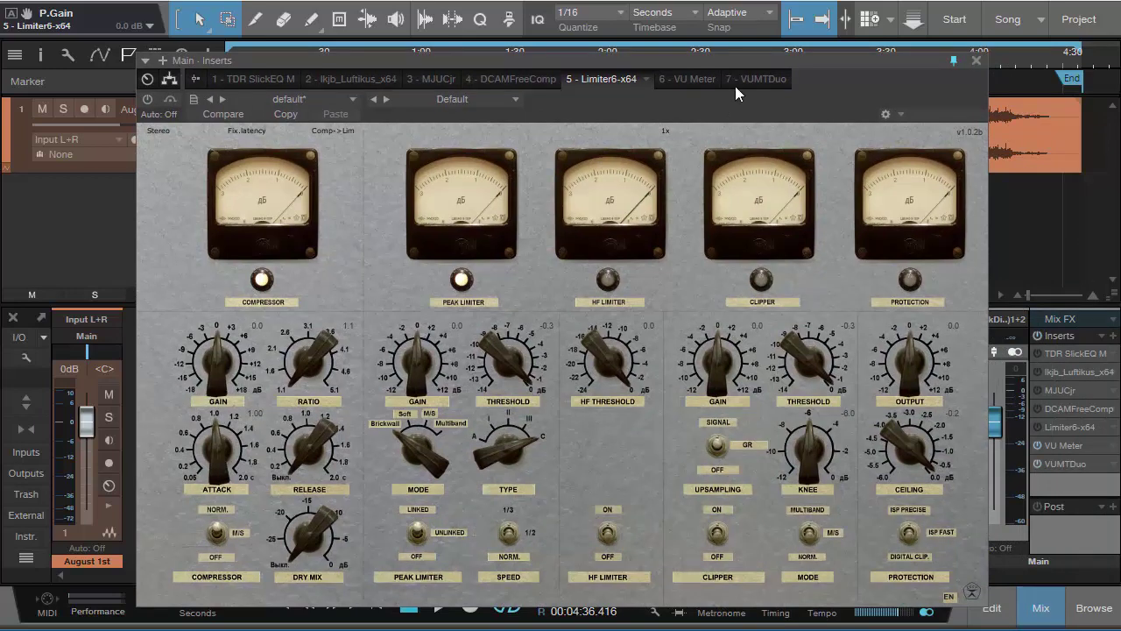
pyautogui.moveTo(830, 62); pyautogui.dragTo(784, 41)
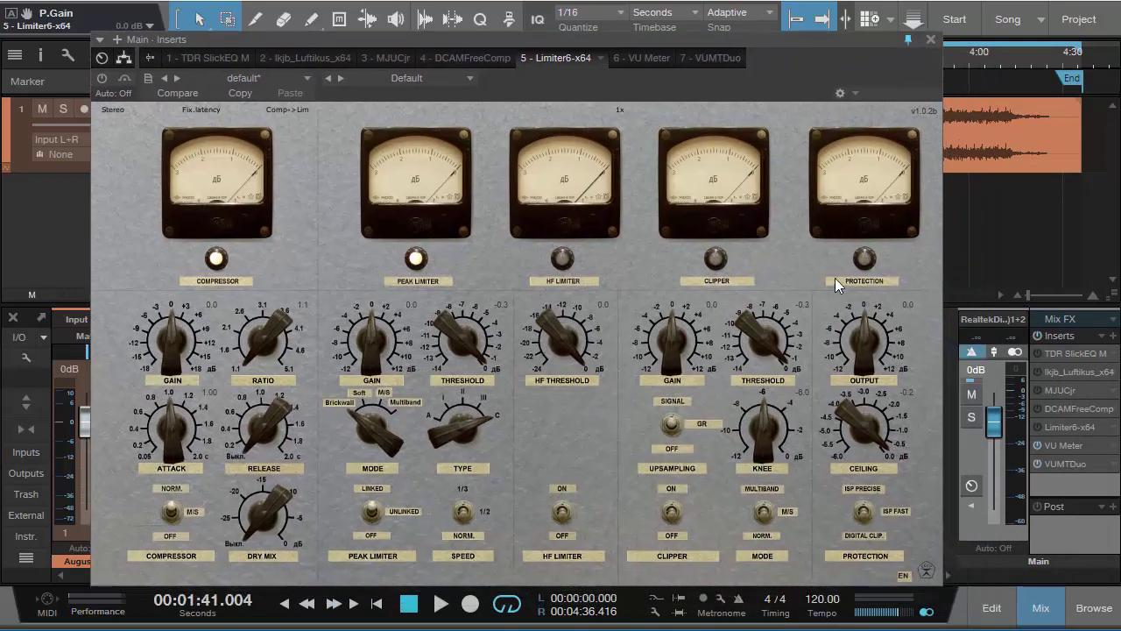
# - Set Limiter6-x64's protection ceiling to -0.2 and close the plug-in window
pyautogui.click(906, 395)
pyautogui.press('BackSpace')
pyautogui.write('-0.2')
pyautogui.press('Return')
pyautogui.click(931, 40)
# - Set the sensitivity of the VU Meter insert to 0.30 and close its window
pyautogui.doubleClick(1066, 446)
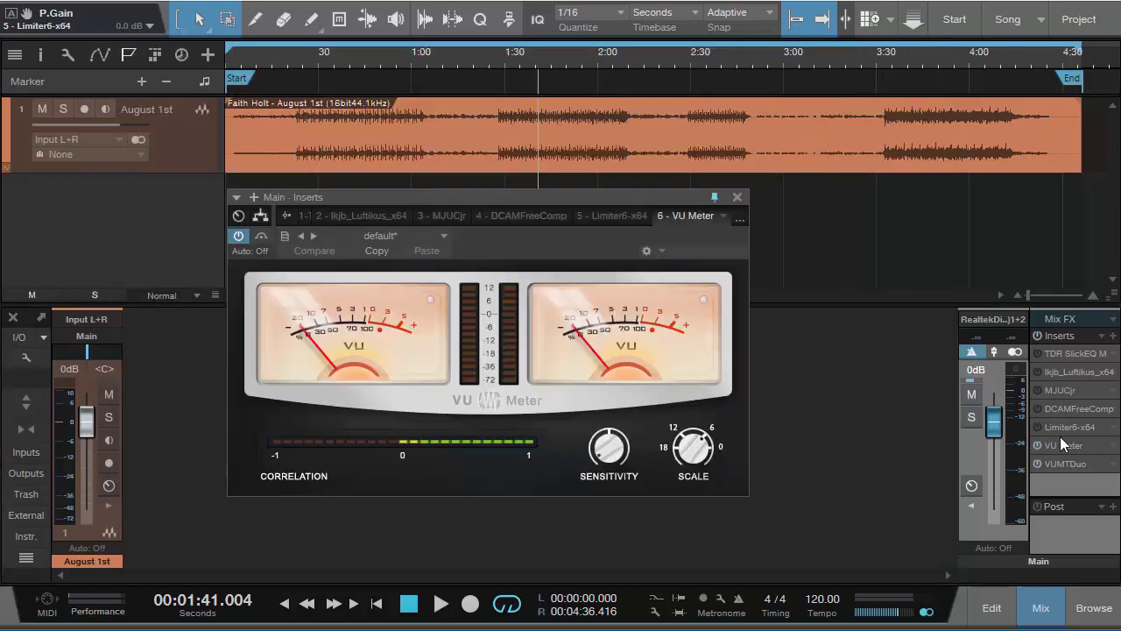
pyautogui.moveTo(611, 251); pyautogui.dragTo(641, 249)
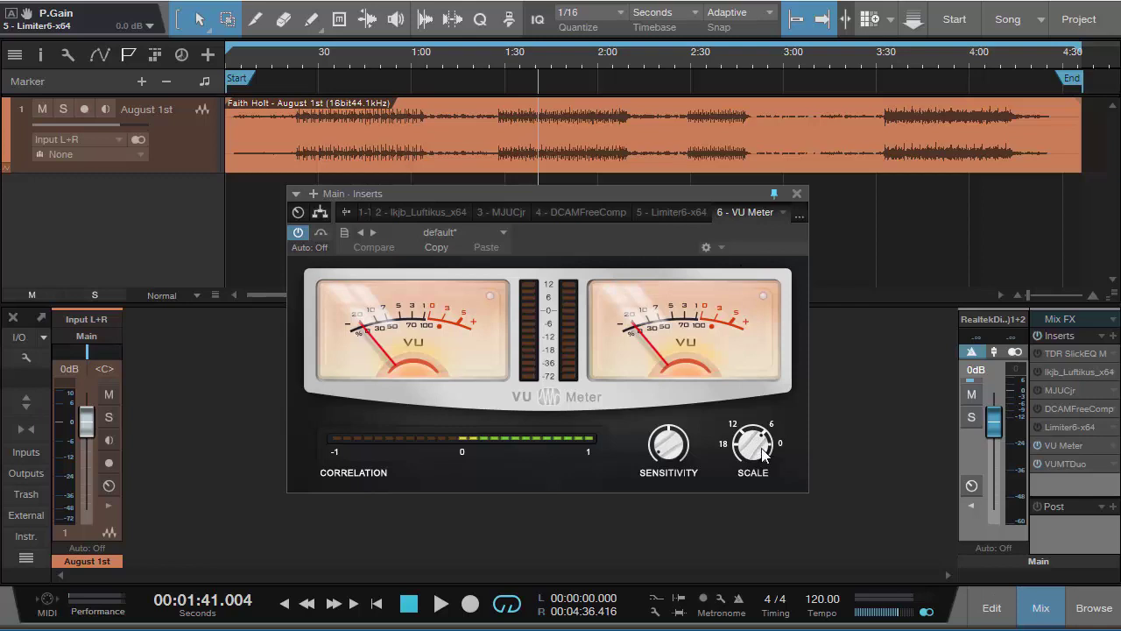
pyautogui.moveTo(669, 447); pyautogui.dragTo(668, 481)
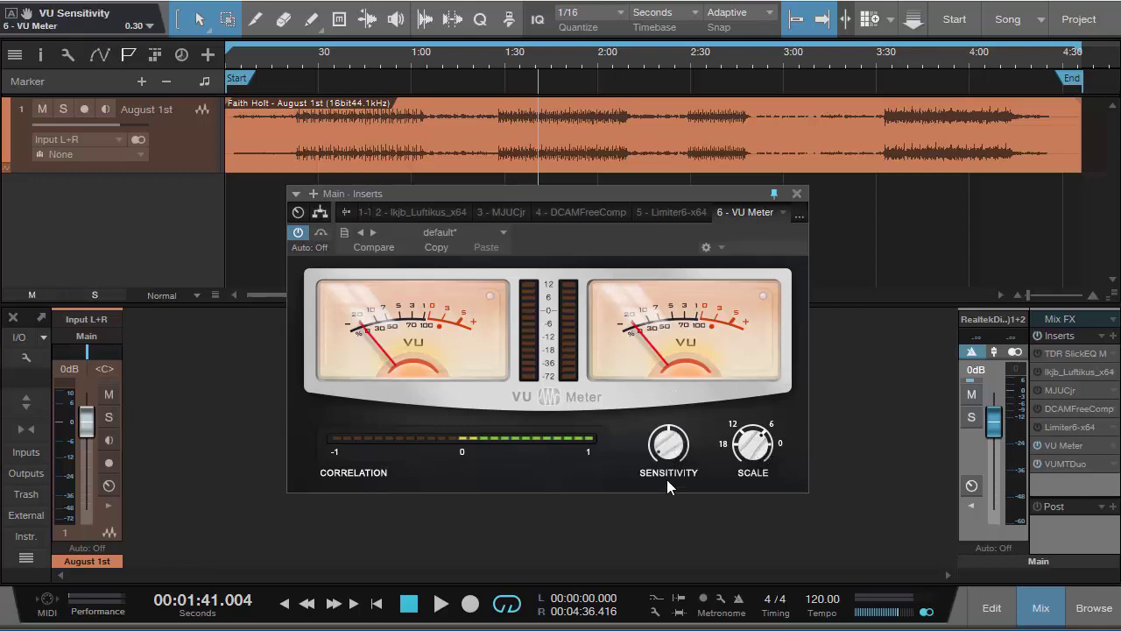
pyautogui.click(796, 194)
# - Look over the VUMTDuo meter's controls and close its window
pyautogui.click(1064, 463)
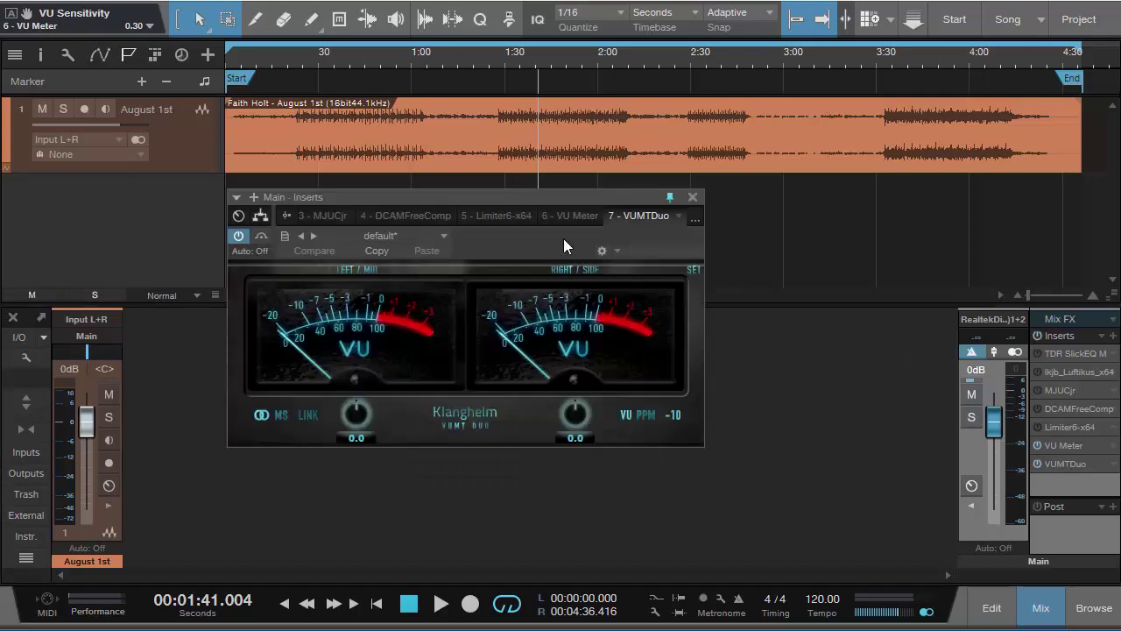
pyautogui.moveTo(564, 245); pyautogui.dragTo(675, 287)
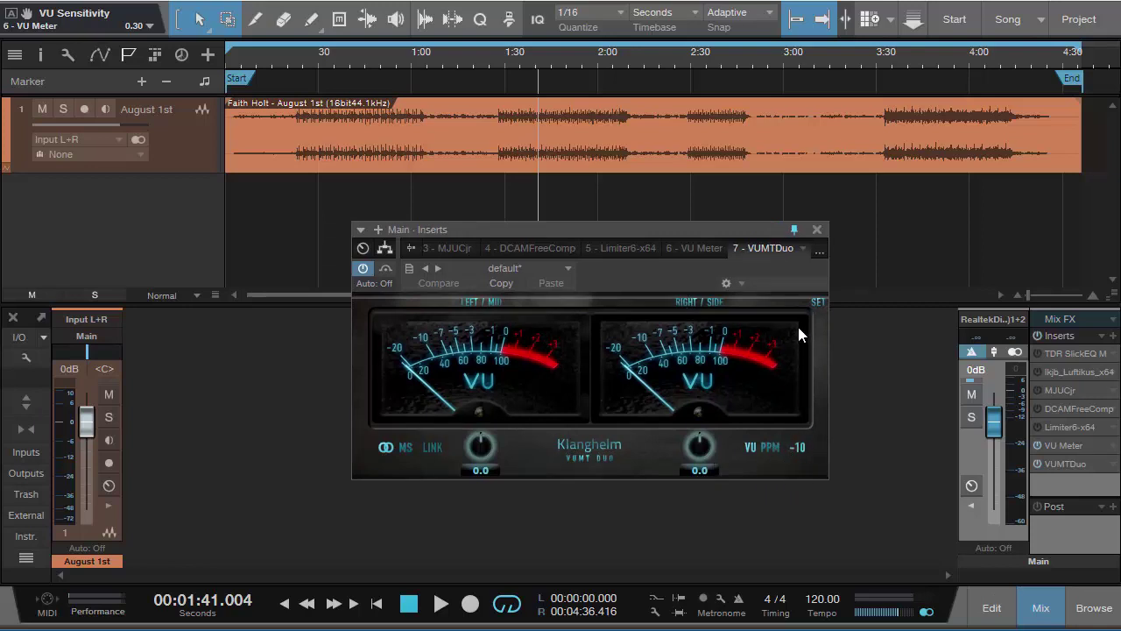
pyautogui.click(816, 228)
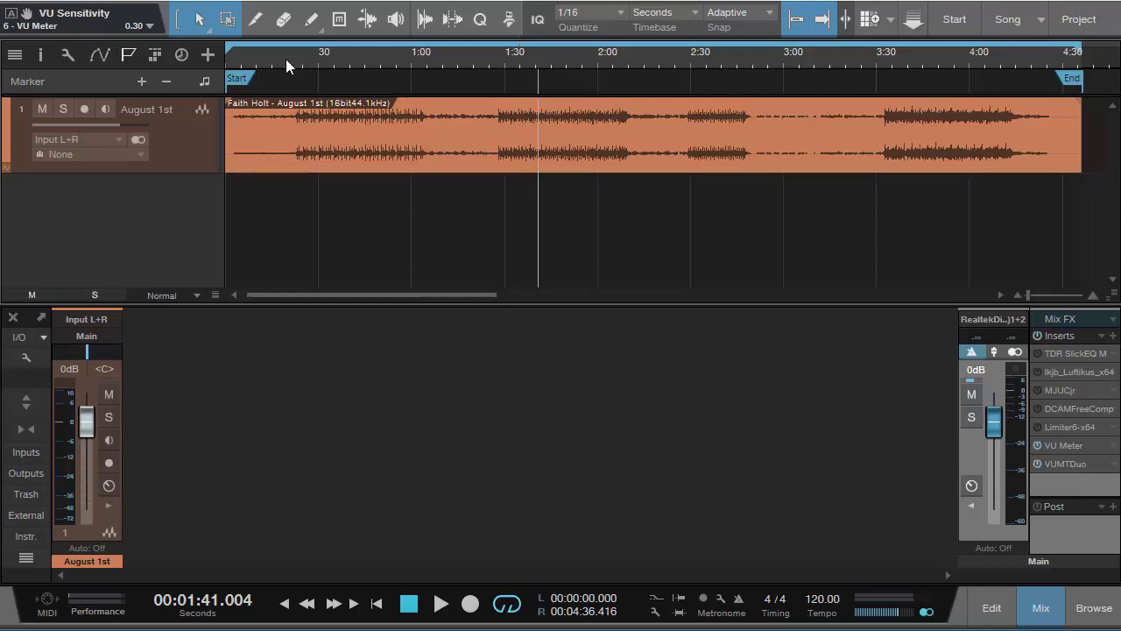
# - Play the song from the beginning and arrange the VU Meter and VUMTDuo windows below the track to compare levels
pyautogui.click(377, 603)
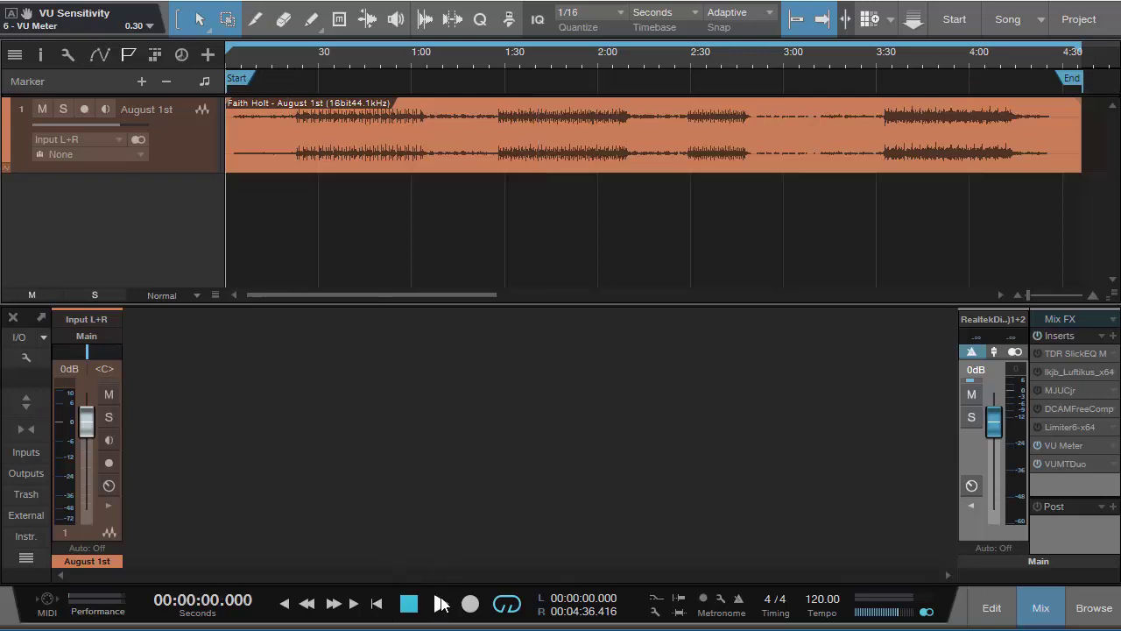
pyautogui.click(441, 605)
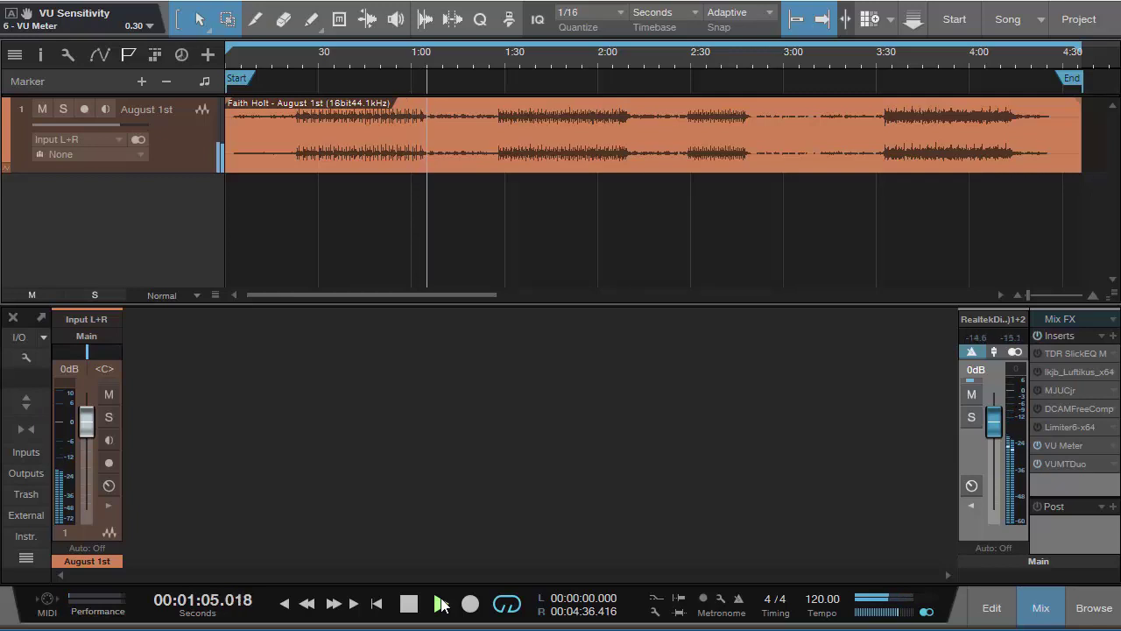
pyautogui.click(1065, 445)
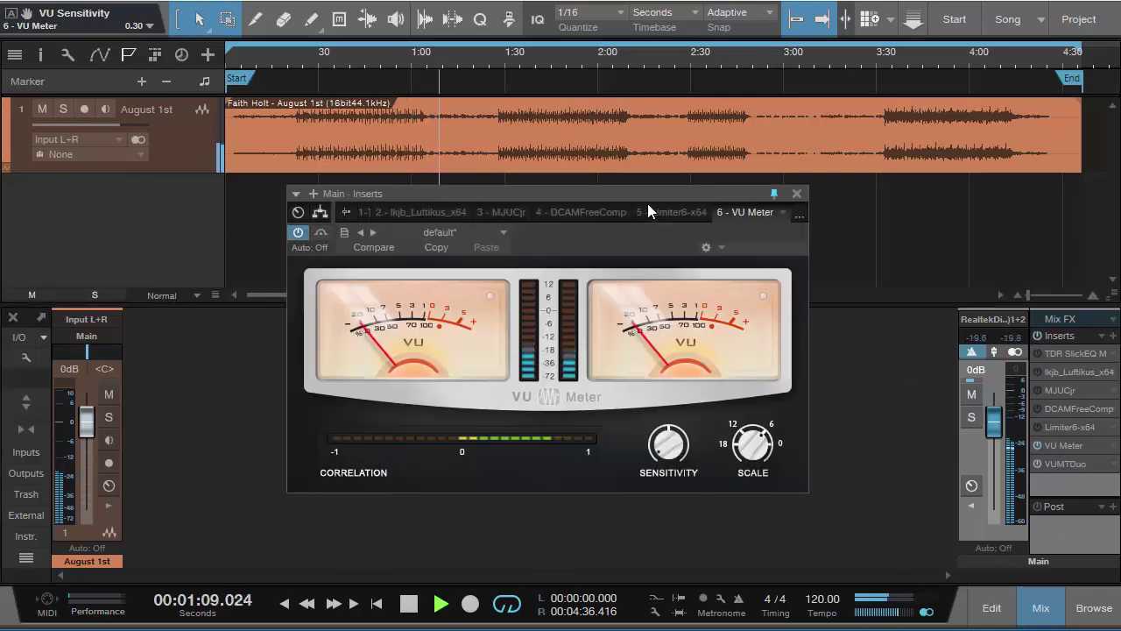
pyautogui.moveTo(650, 193); pyautogui.dragTo(492, 279)
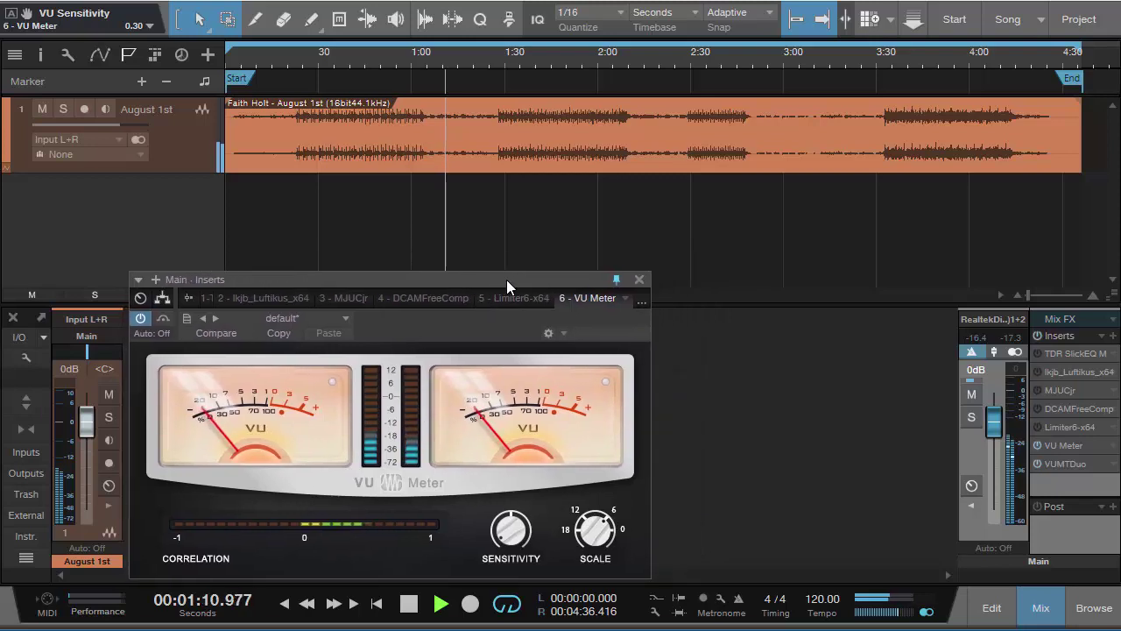
pyautogui.click(1064, 463)
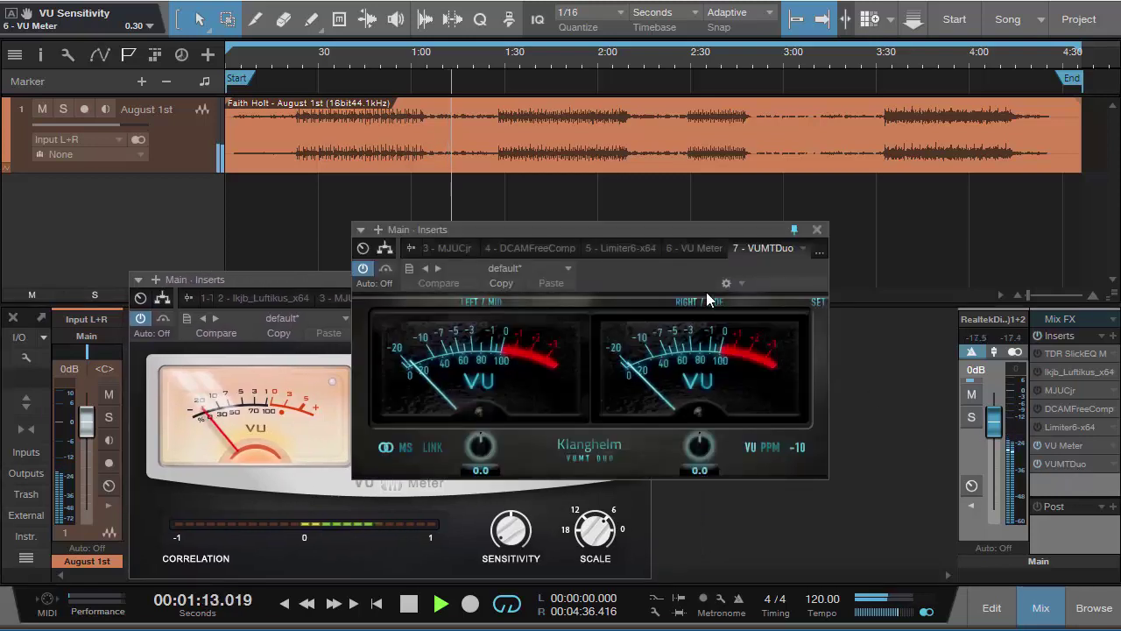
pyautogui.moveTo(706, 292); pyautogui.dragTo(939, 375)
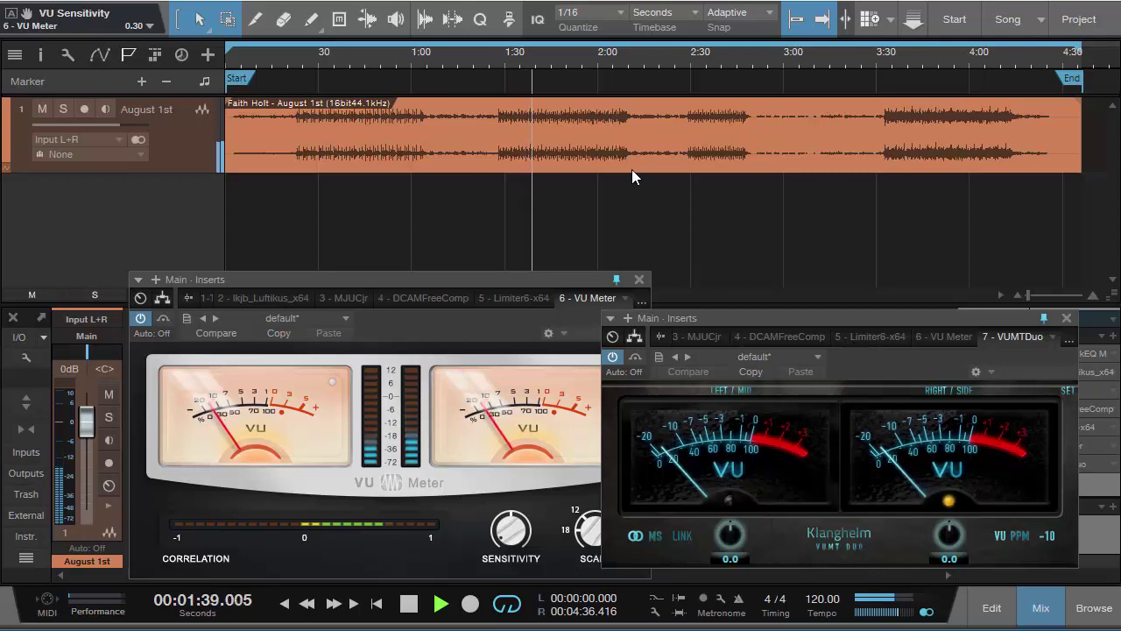
# - Play quiet and loud passages across the song to compare levels on the VU Meter and VUMTDuo, and stop playback
pyautogui.click(616, 65)
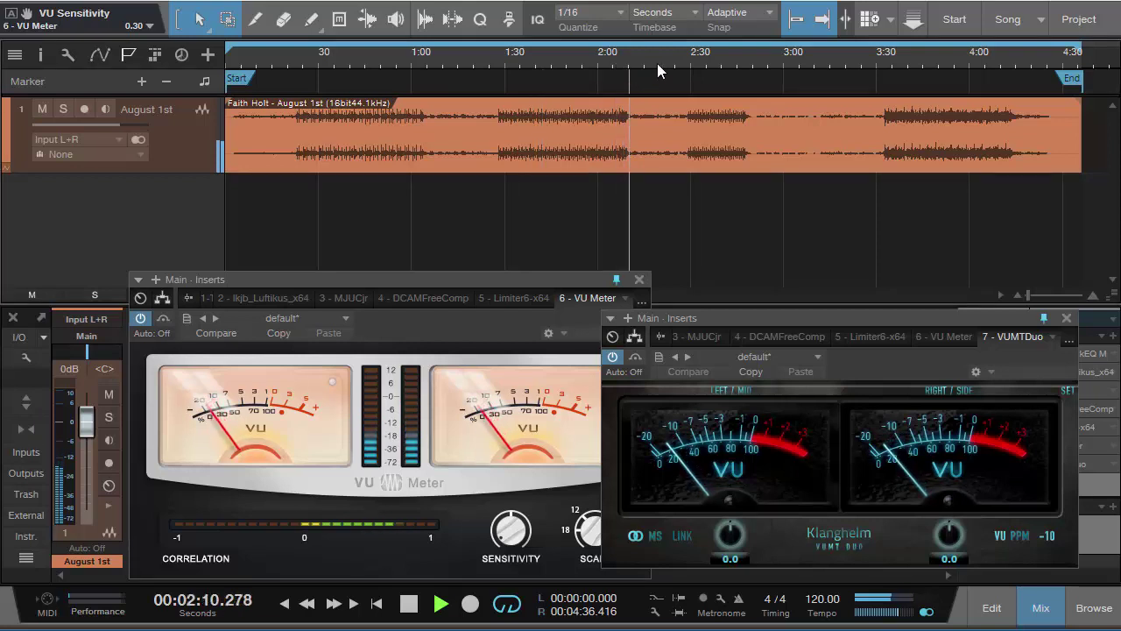
pyautogui.click(659, 65)
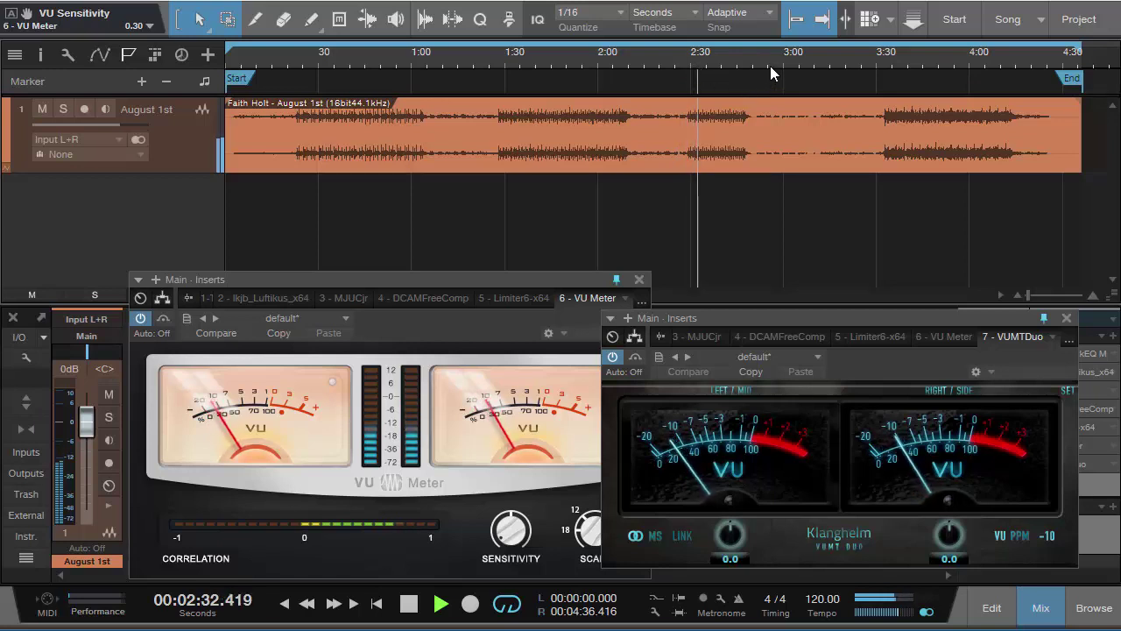
pyautogui.click(873, 60)
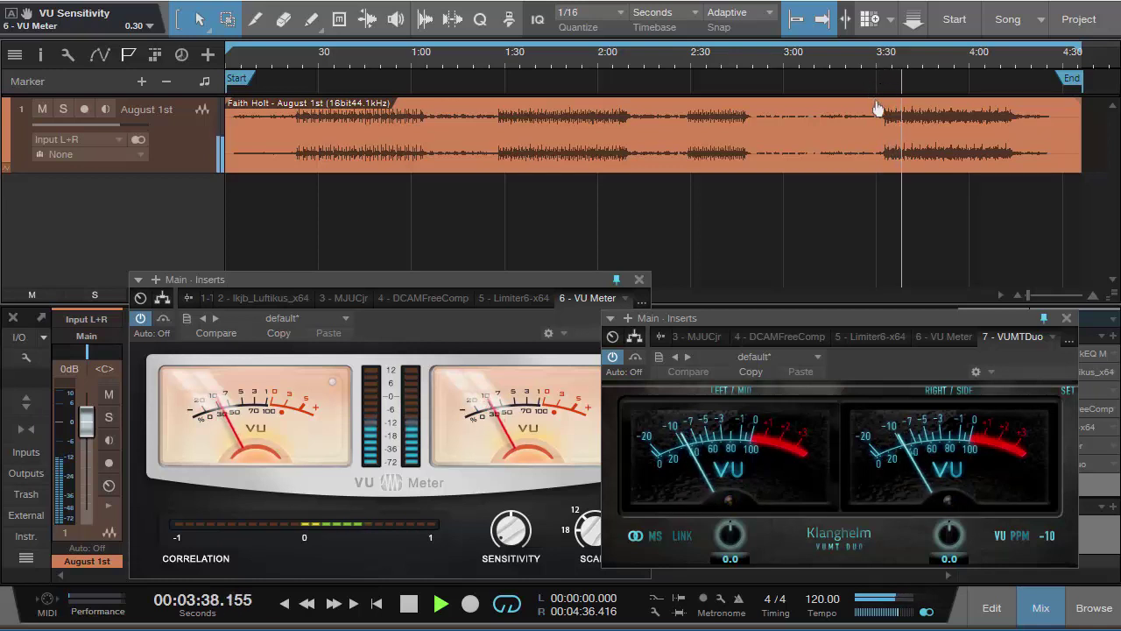
pyautogui.click(957, 62)
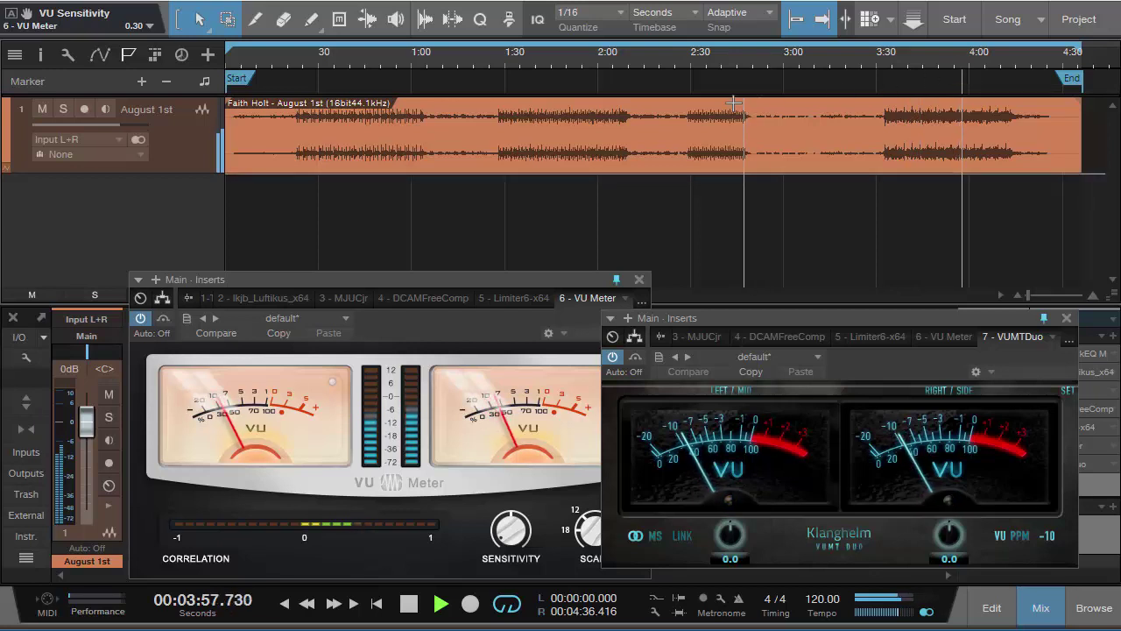
pyautogui.click(574, 61)
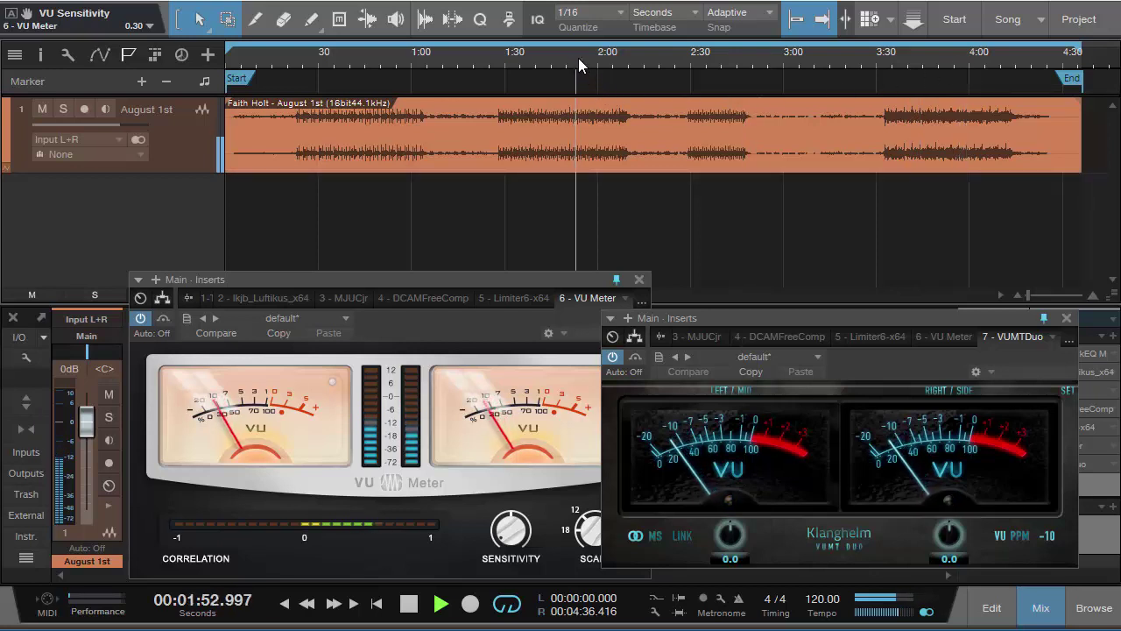
pyautogui.click(708, 64)
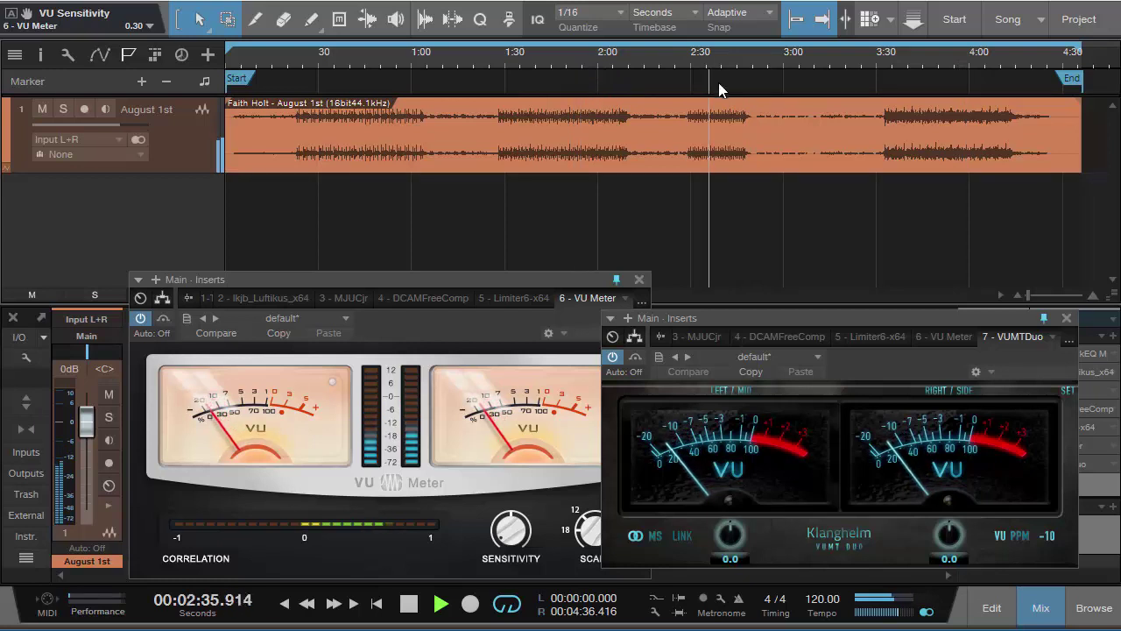
pyautogui.click(363, 63)
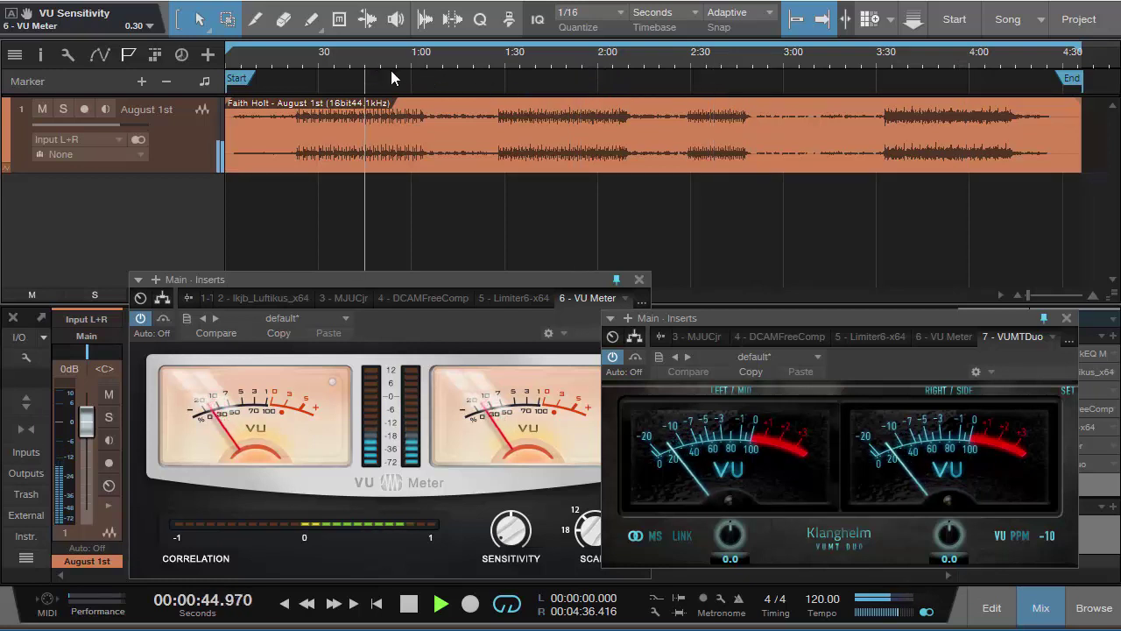
pyautogui.click(931, 62)
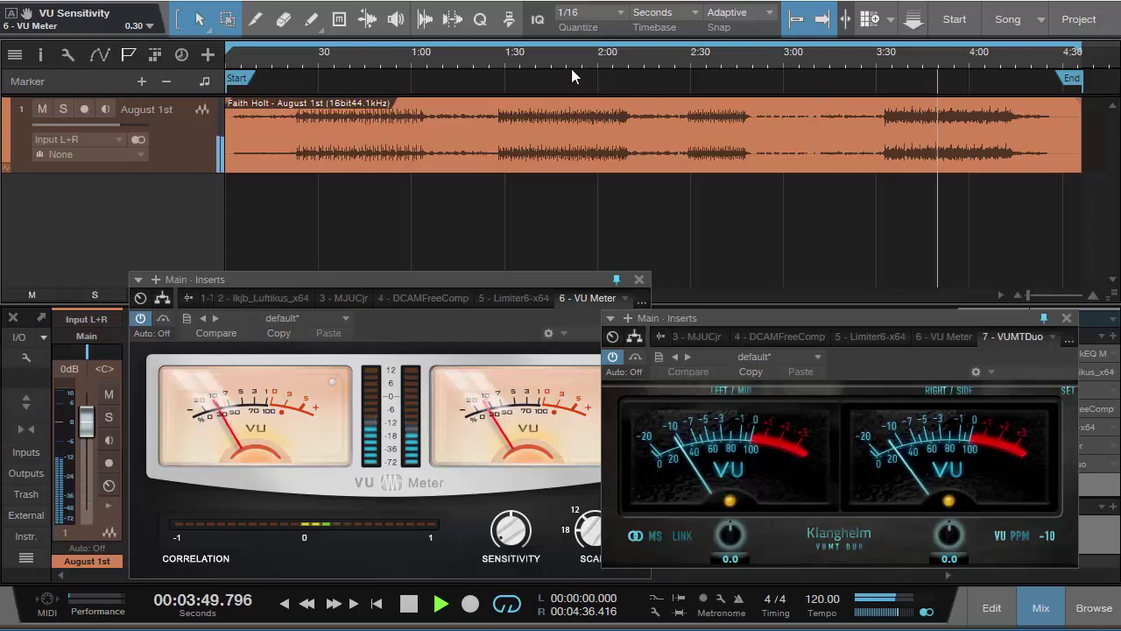
pyautogui.click(547, 64)
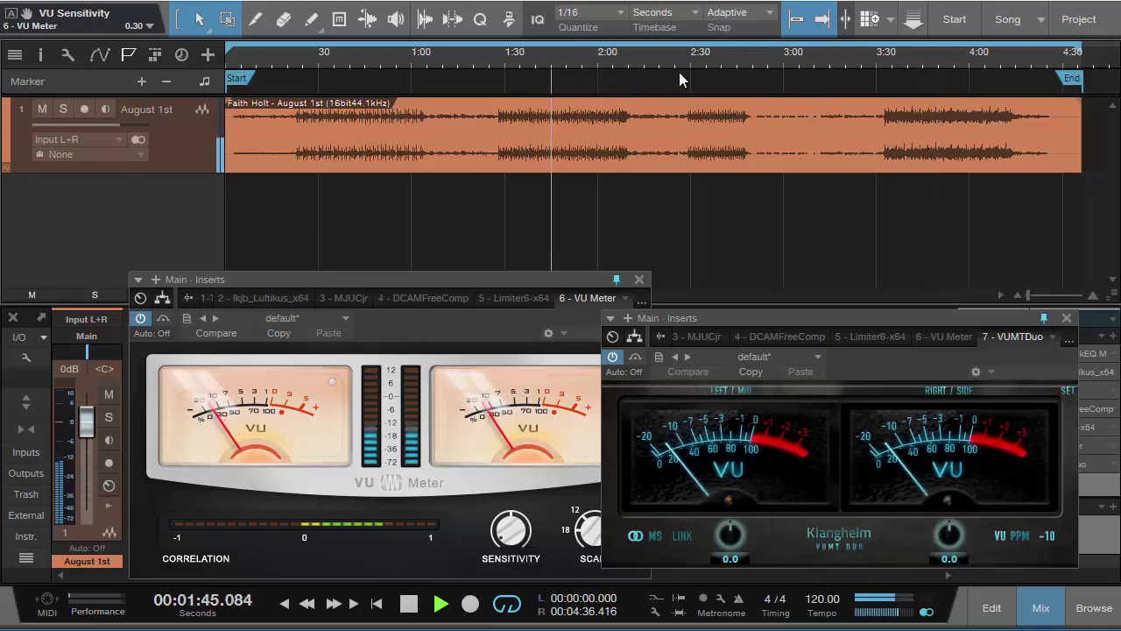
pyautogui.click(940, 66)
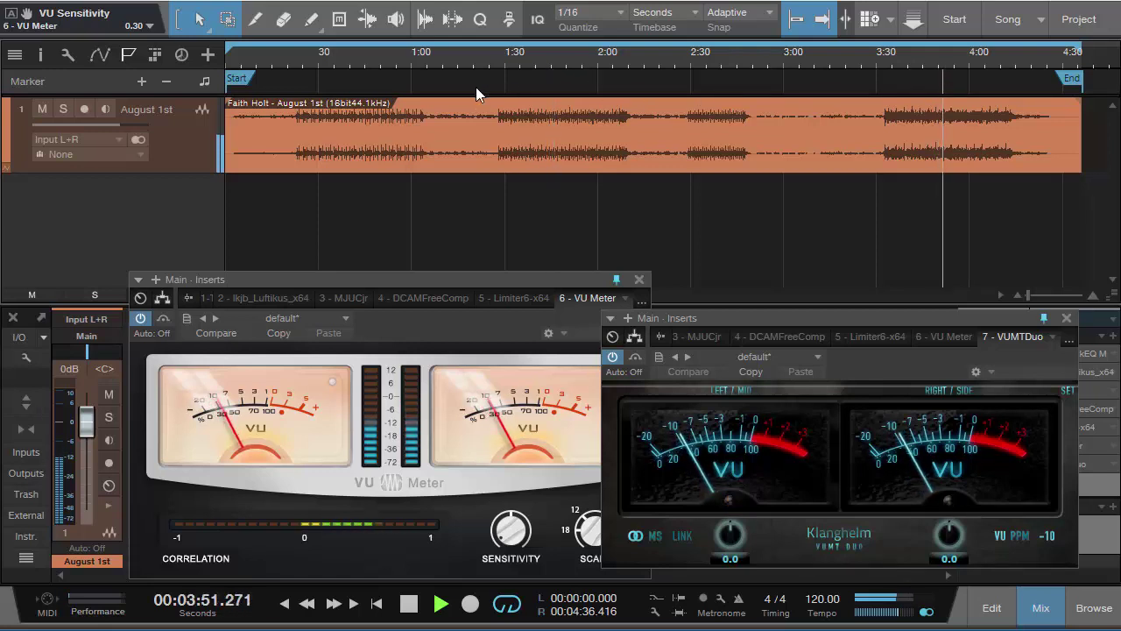
pyautogui.click(393, 62)
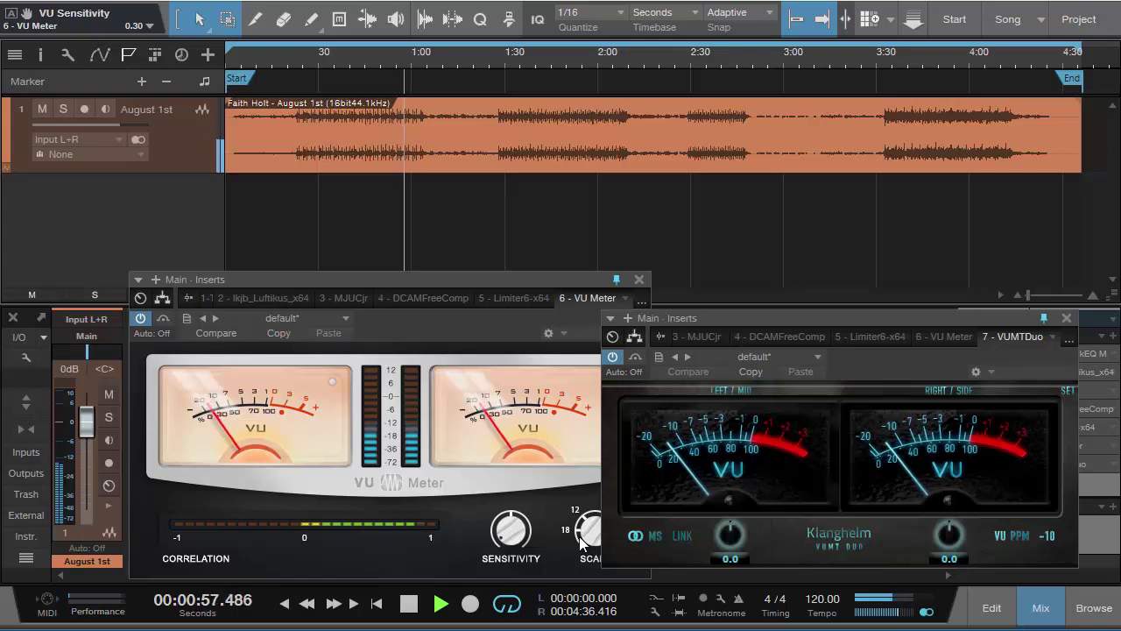
pyautogui.click(410, 606)
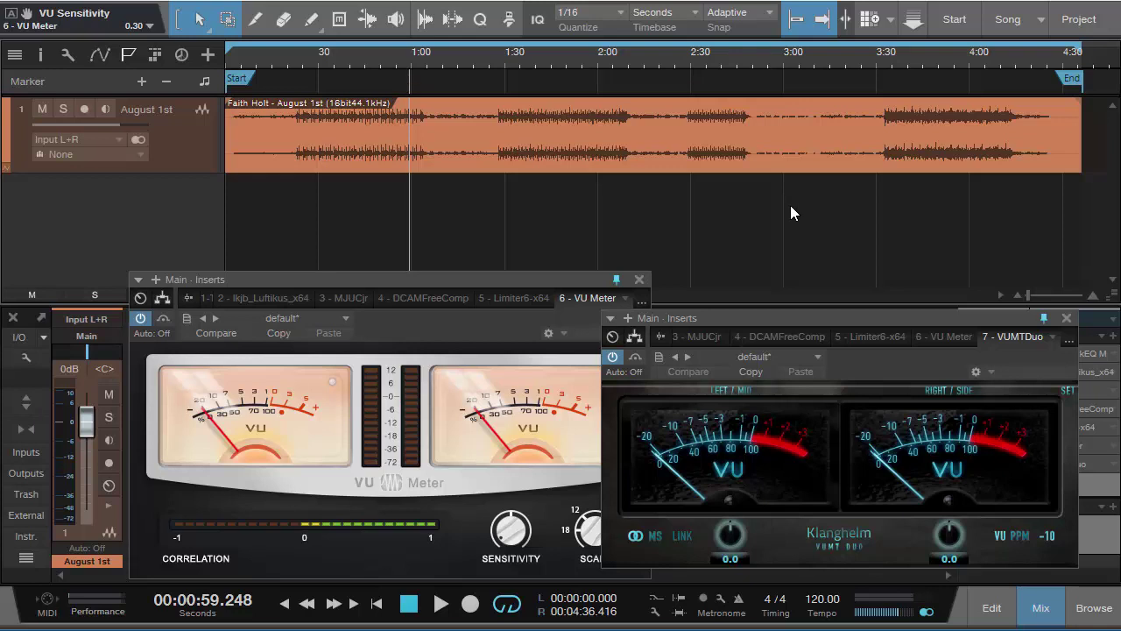
# - Reposition the VUMTDuo window lower on the screen so the Main channel's insert list is accessible
pyautogui.moveTo(852, 321); pyautogui.dragTo(749, 329)
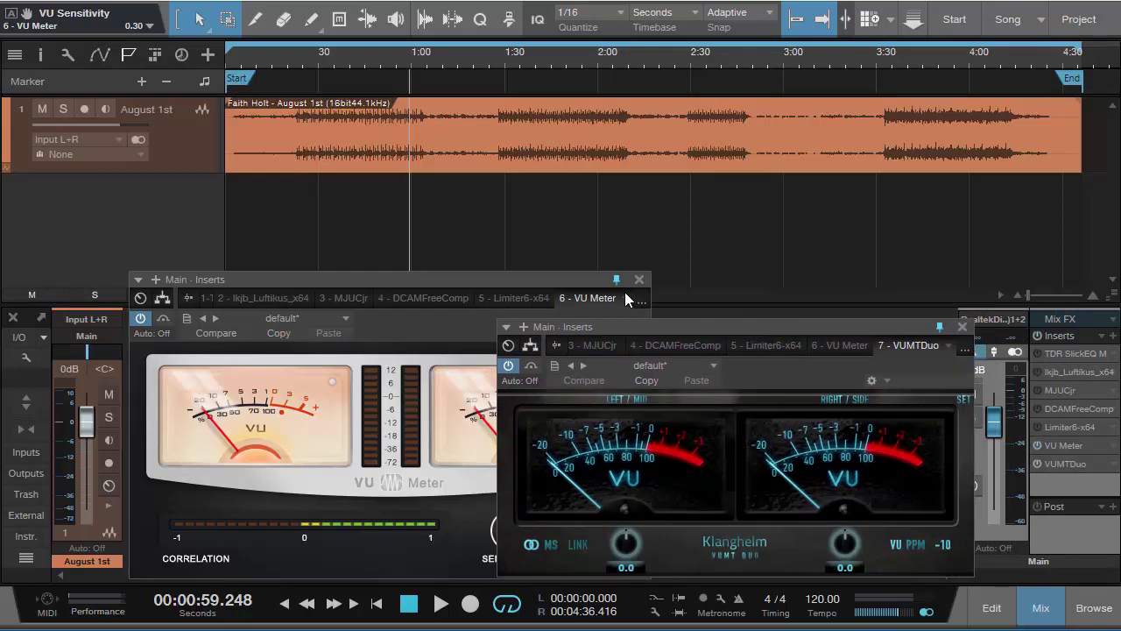
pyautogui.moveTo(692, 327)
pyautogui.mouseDown()
pyautogui.moveTo(716, 332)
pyautogui.moveTo(690, 324)
pyautogui.mouseUp()
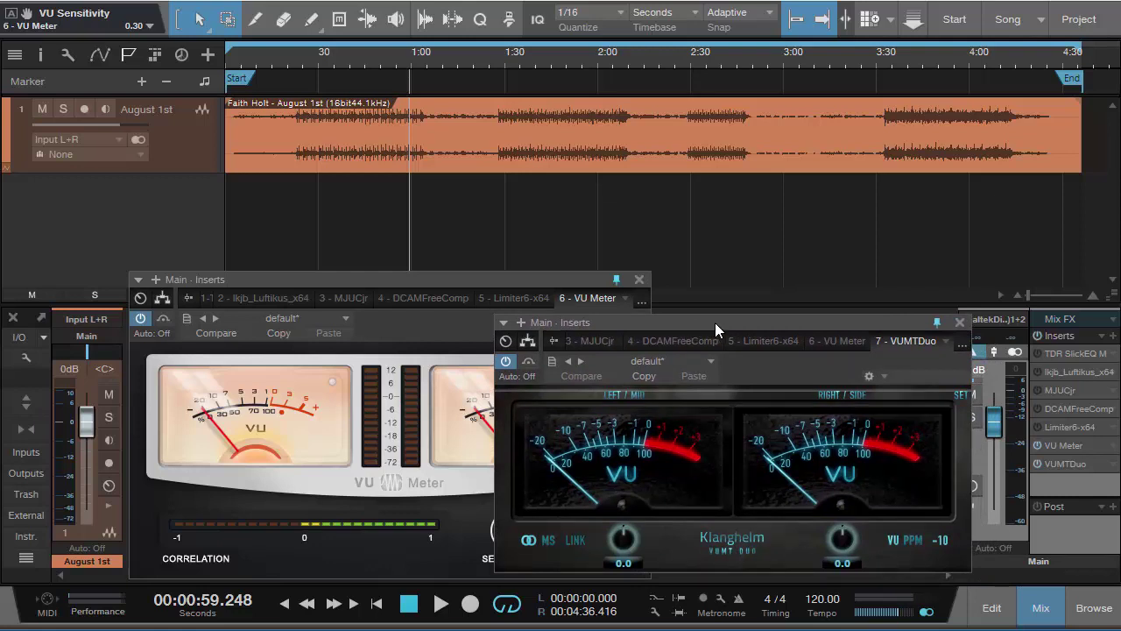
pyautogui.moveTo(723, 322); pyautogui.dragTo(688, 230)
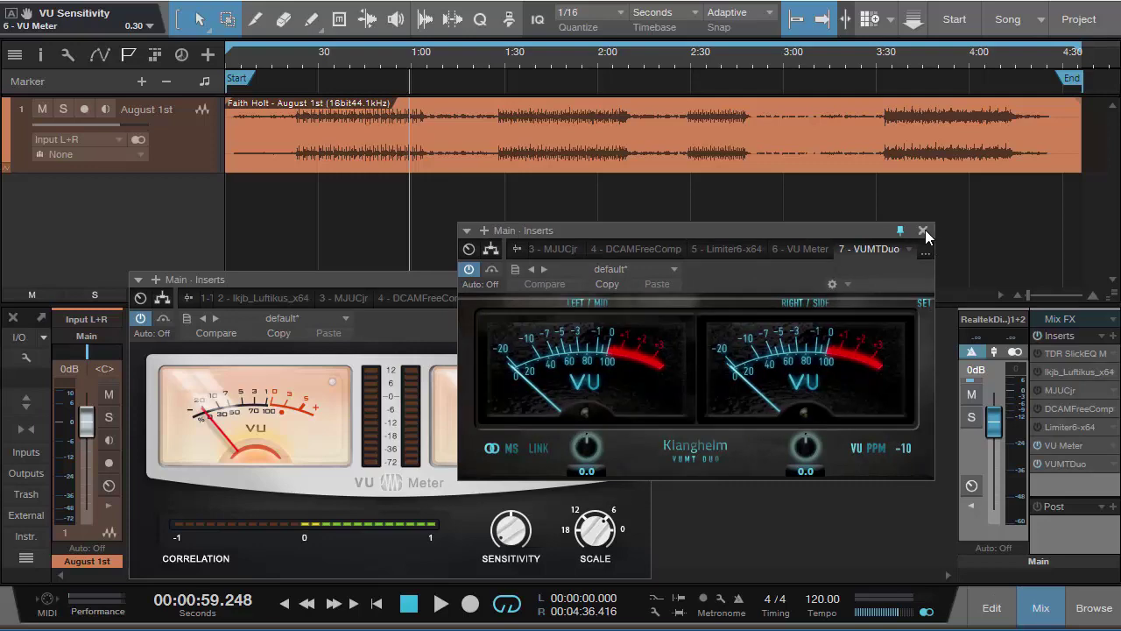
pyautogui.moveTo(779, 300); pyautogui.dragTo(785, 406)
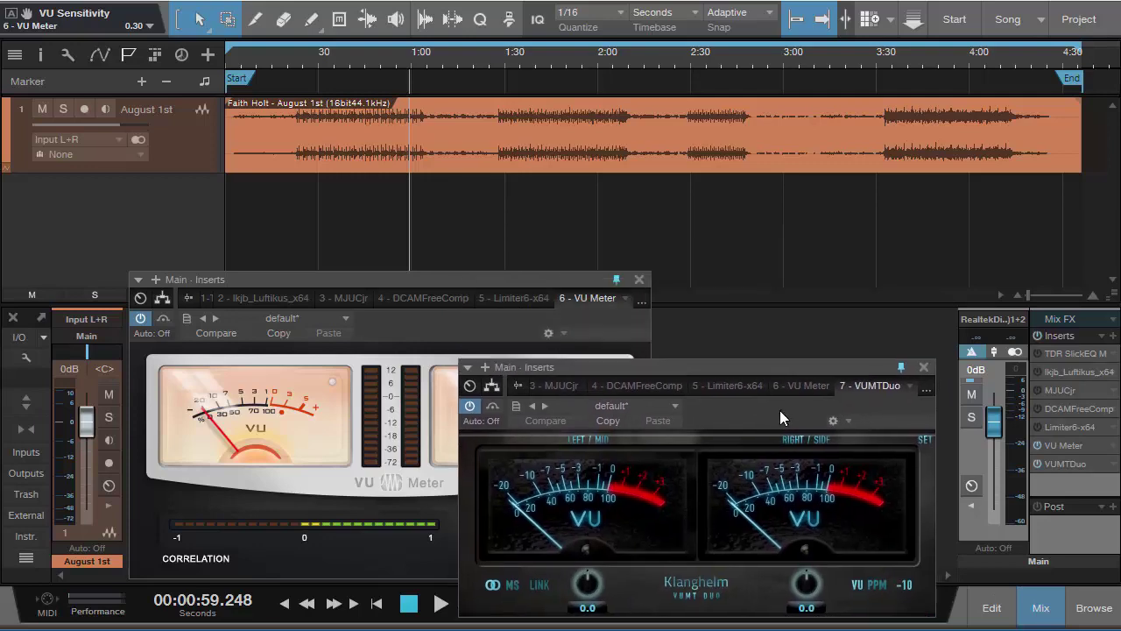
# - Open the Limiter6-x64 insert, activate it and place its window beside the VU Meter's left dial
pyautogui.click(1060, 429)
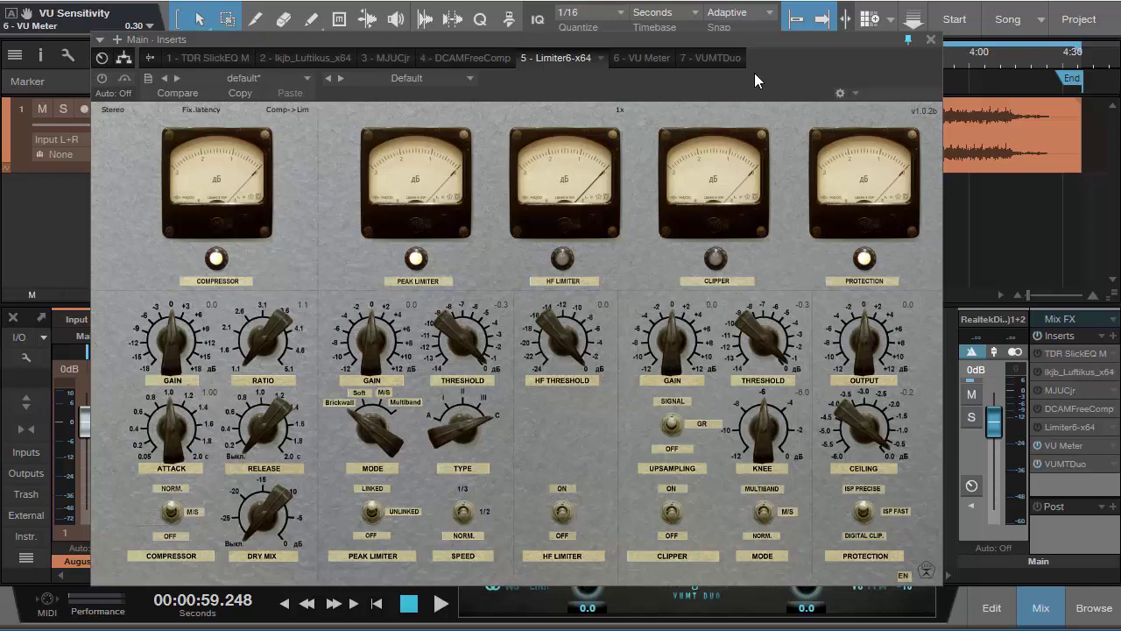
pyautogui.moveTo(773, 64); pyautogui.dragTo(783, 71)
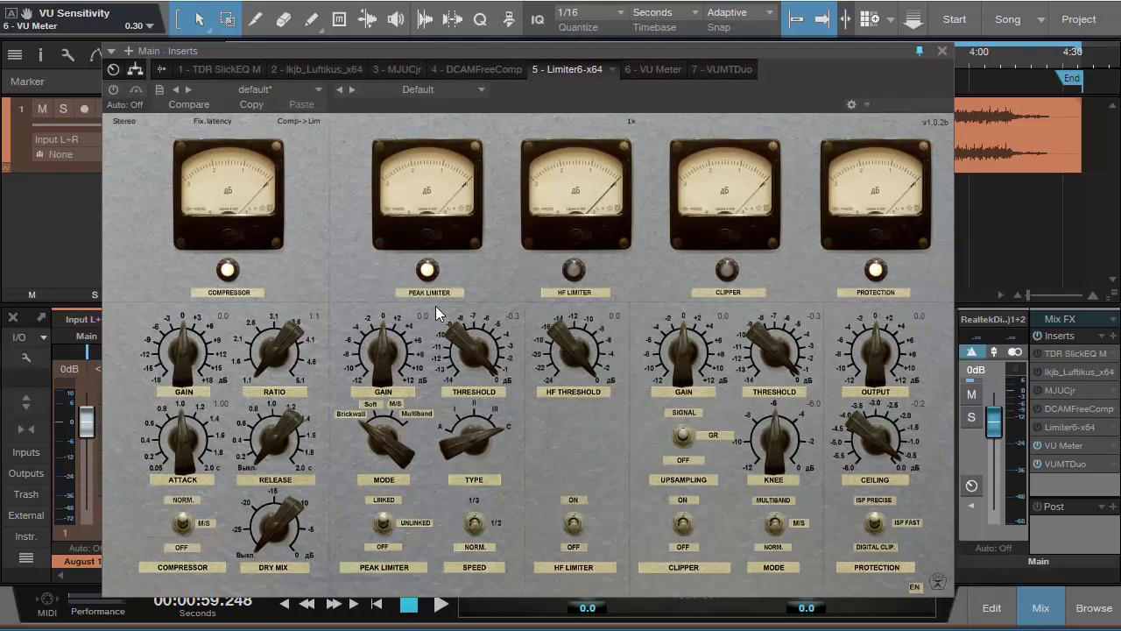
pyautogui.click(113, 89)
pyautogui.moveTo(535, 102); pyautogui.dragTo(914, 99)
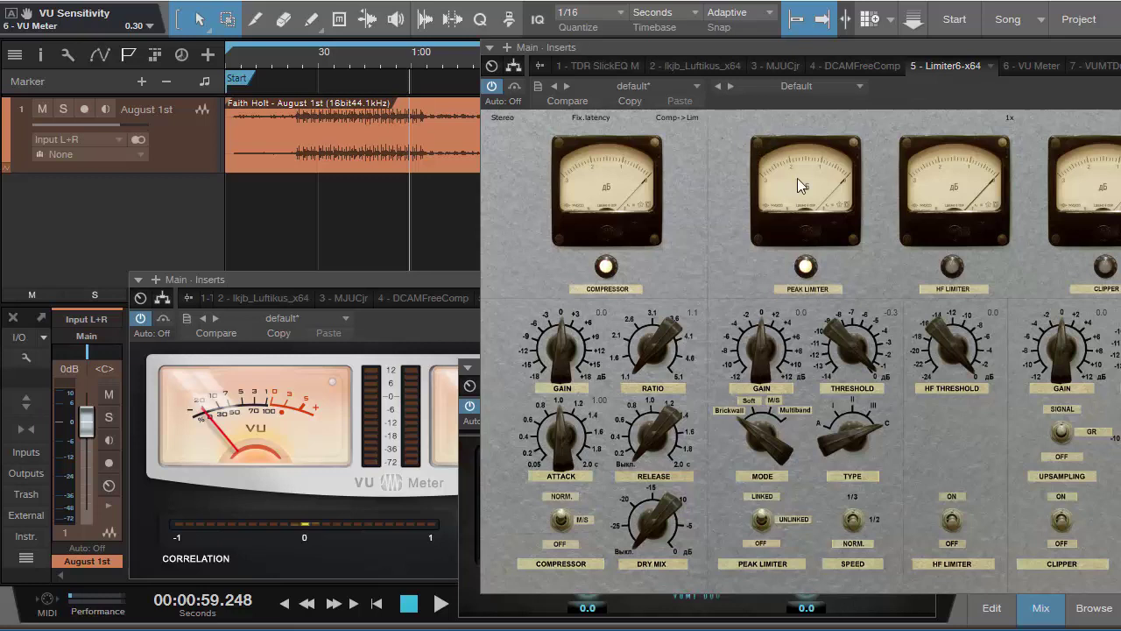
pyautogui.moveTo(911, 96); pyautogui.dragTo(874, 98)
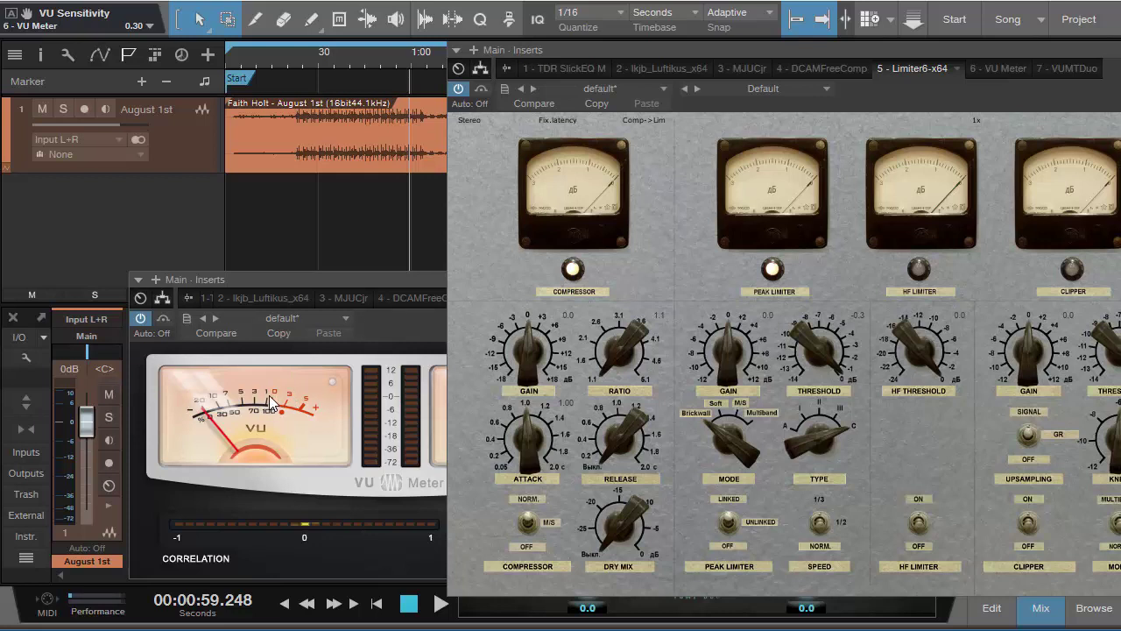
# - Play the song briefly from about 0:29 to check the VU Meter with the limiter active, and stop playback
pyautogui.click(440, 603)
pyautogui.click(317, 61)
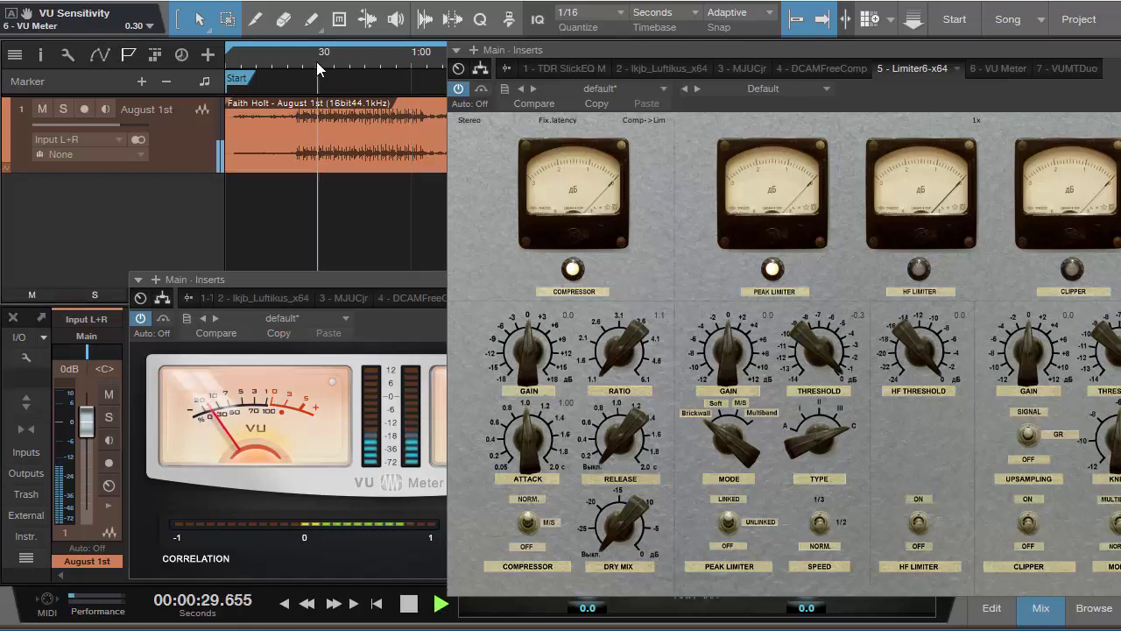
pyautogui.click(408, 603)
# - Move the Limiter6-x64 window clear of the timeline and start playback at the loud final section, about 3:37
pyautogui.moveTo(907, 103); pyautogui.dragTo(879, 251)
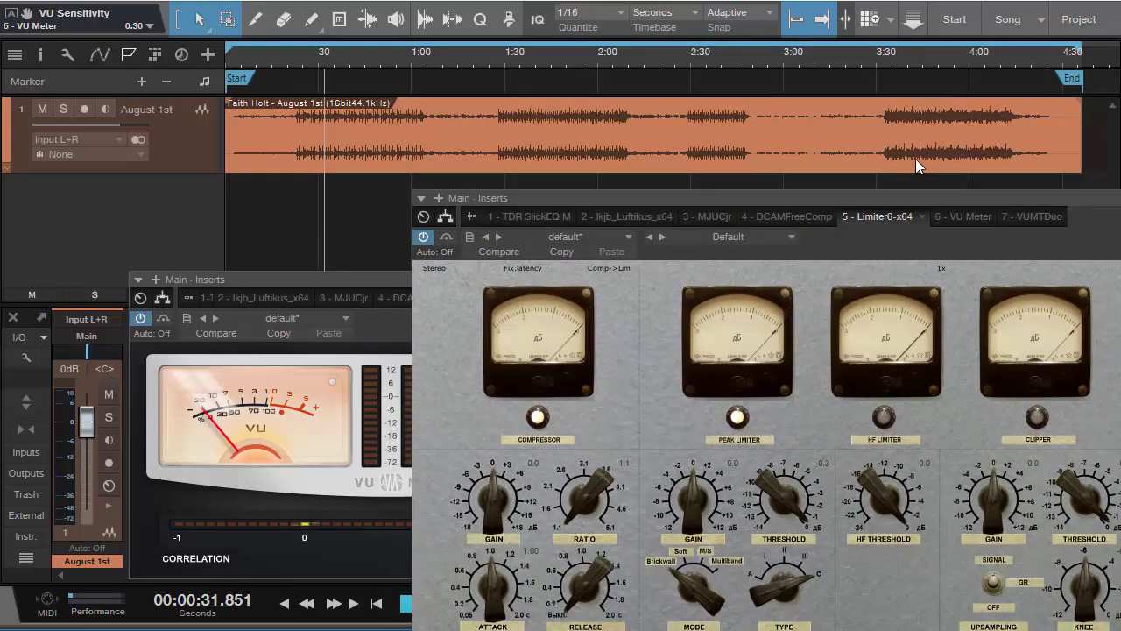
pyautogui.click(887, 64)
pyautogui.click(899, 64)
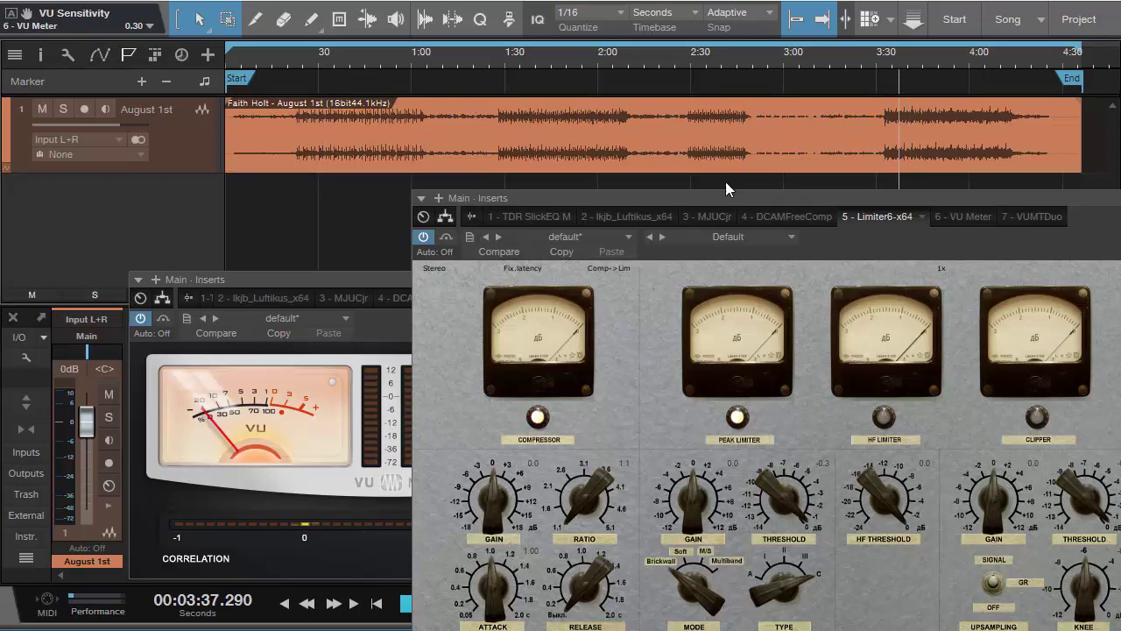
pyautogui.moveTo(816, 200); pyautogui.dragTo(864, 196)
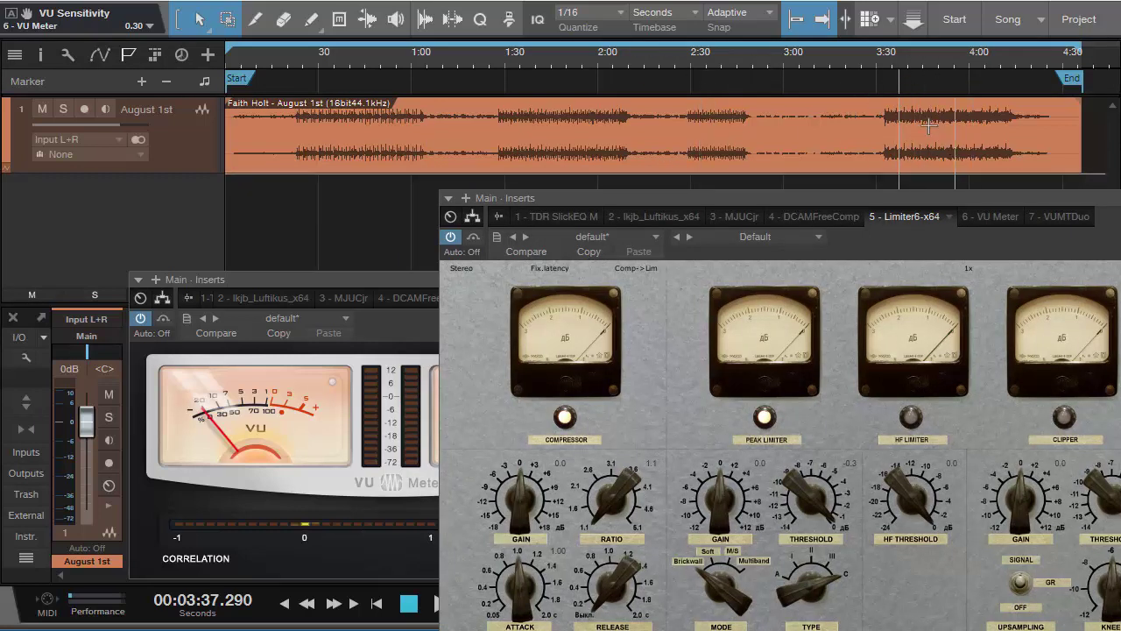
pyautogui.moveTo(885, 245); pyautogui.dragTo(909, 163)
pyautogui.press('space')
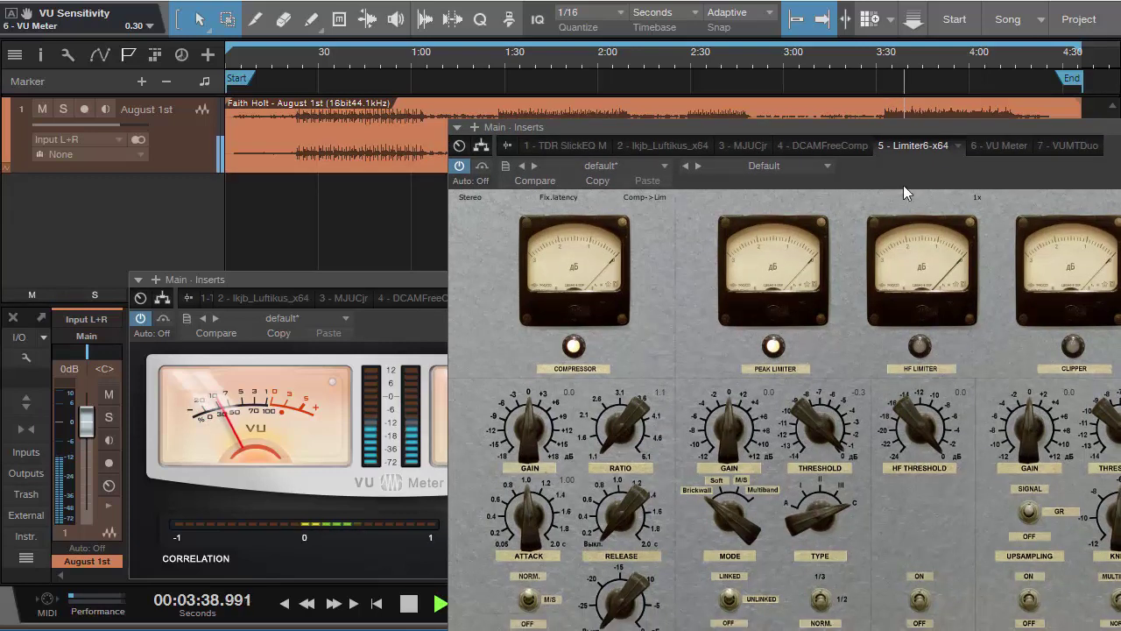
# - Set Limiter6-x64's peak limiter gain to 7.1 dB while watching the VU Meter, and stop playback
pyautogui.moveTo(714, 445); pyautogui.dragTo(720, 403)
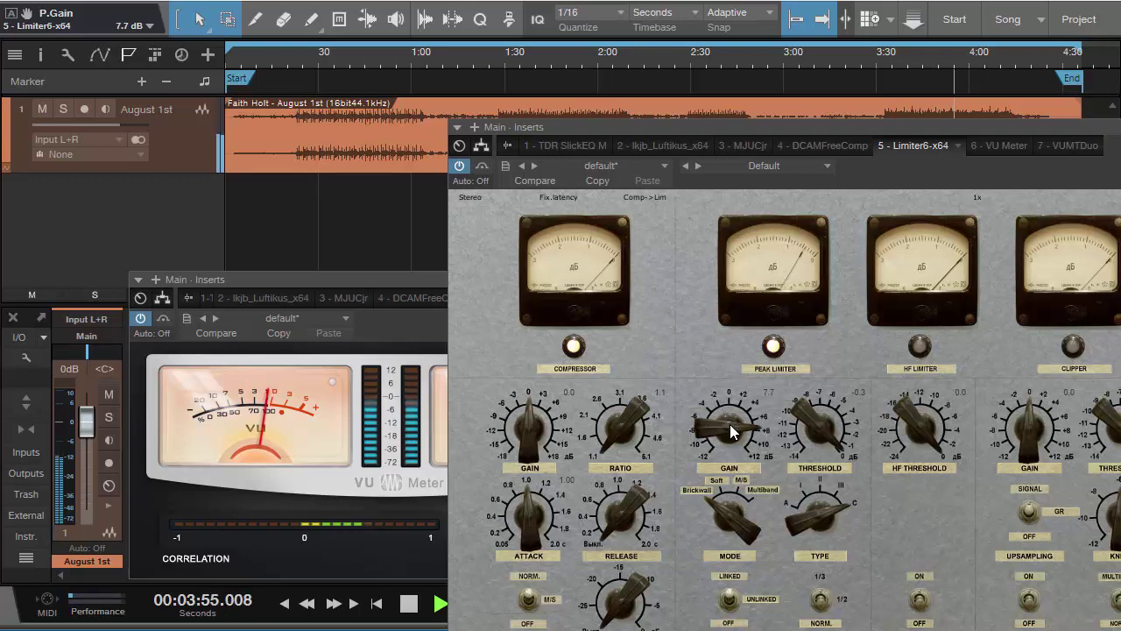
pyautogui.moveTo(706, 438); pyautogui.dragTo(706, 444)
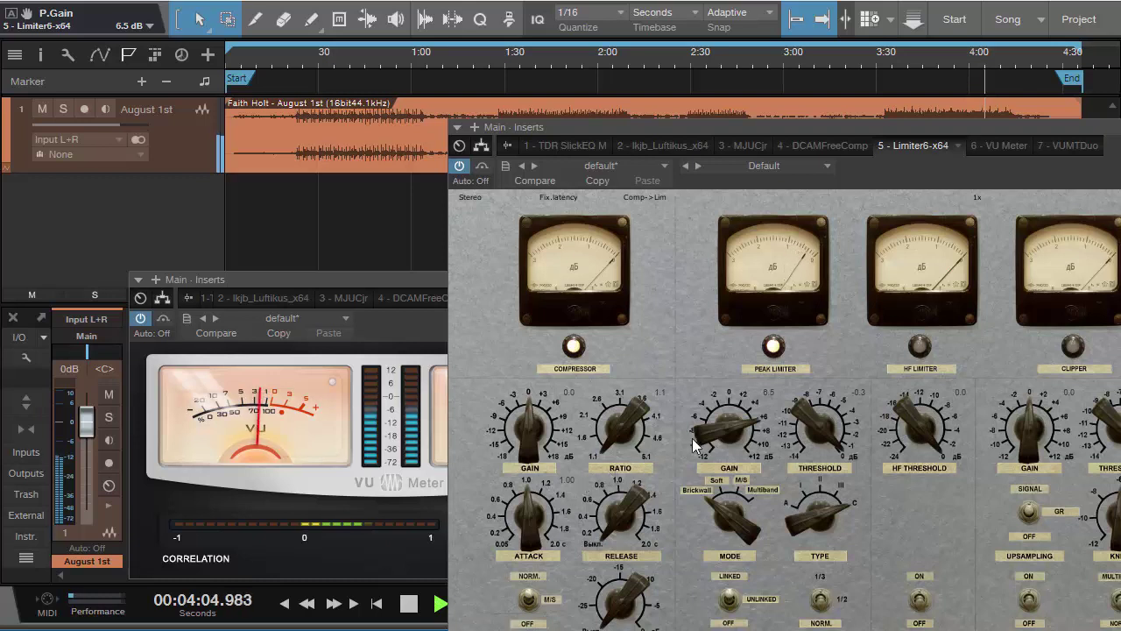
pyautogui.moveTo(698, 445); pyautogui.dragTo(710, 433)
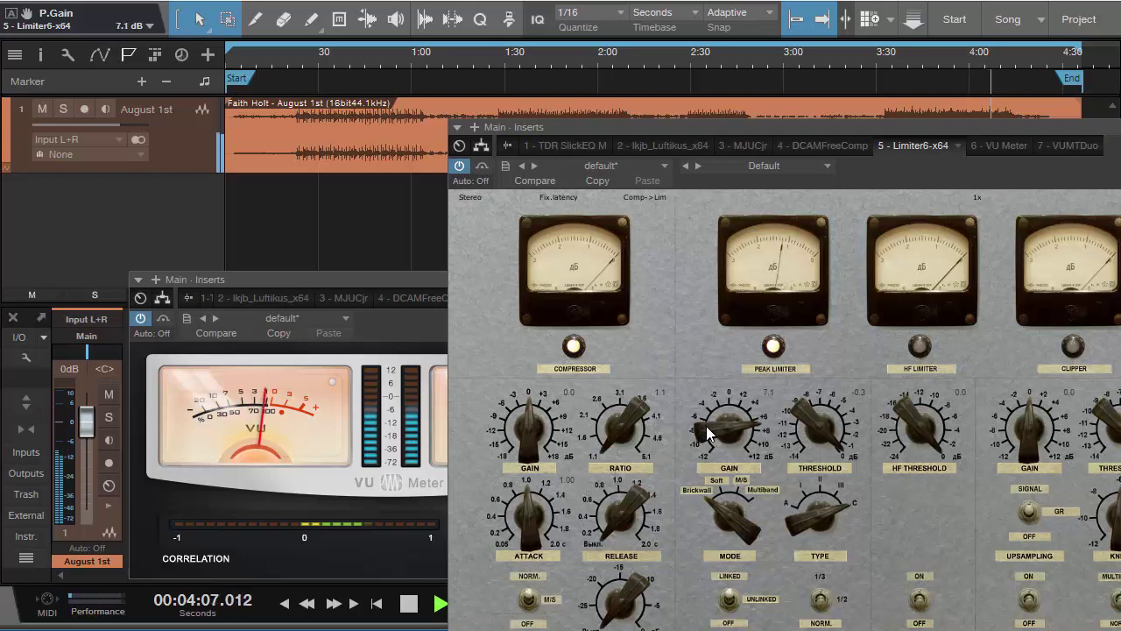
pyautogui.click(409, 604)
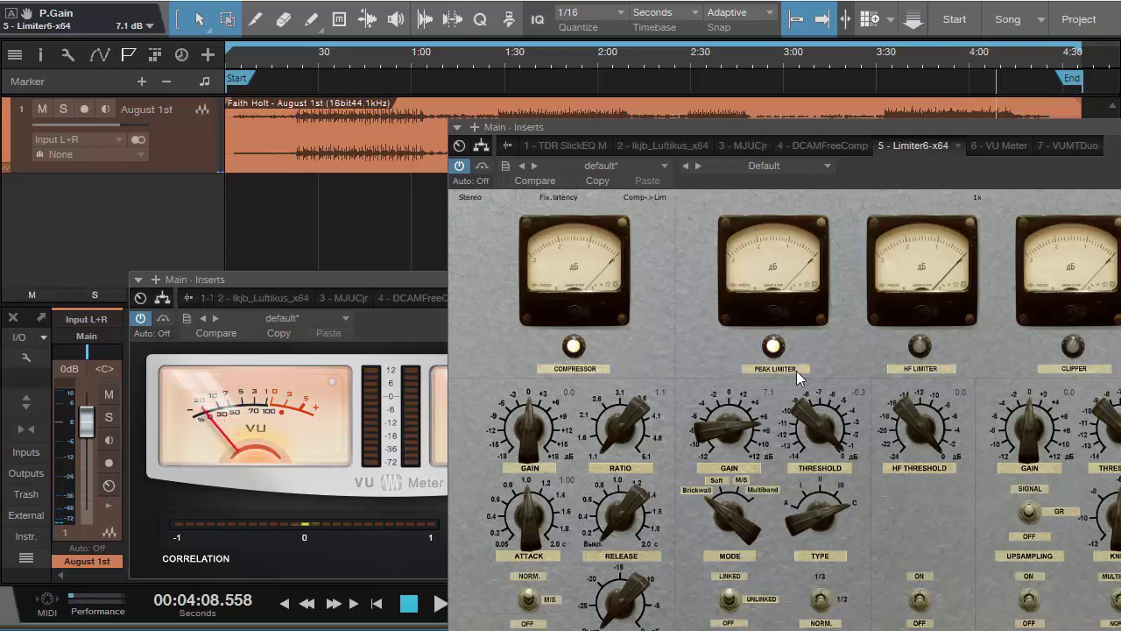
# - Replay the loud section from about 3:37 and set Limiter6-x64's compressor gain to 3.6 dB and ratio to 1.3:1
pyautogui.moveTo(917, 175); pyautogui.dragTo(933, 163)
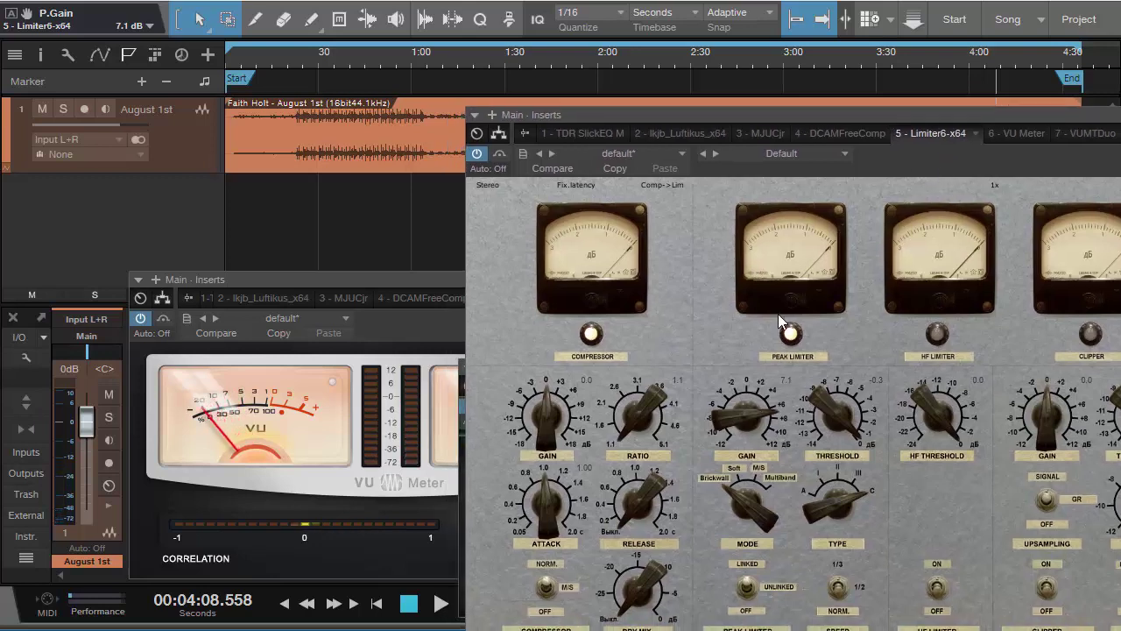
pyautogui.moveTo(900, 160); pyautogui.dragTo(919, 179)
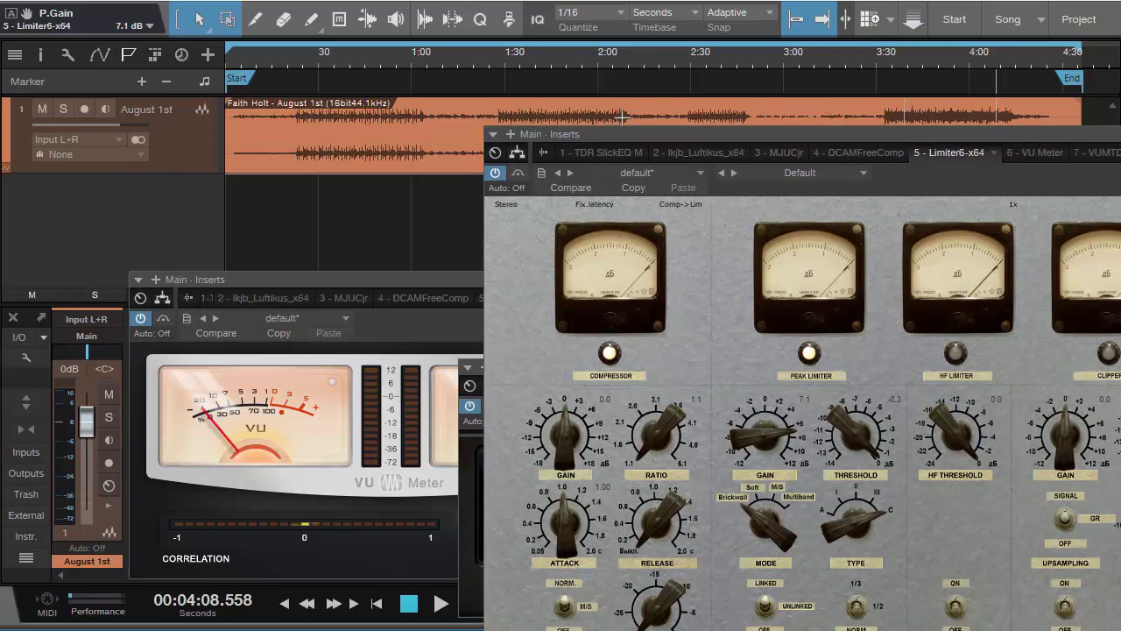
pyautogui.moveTo(895, 178); pyautogui.dragTo(935, 180)
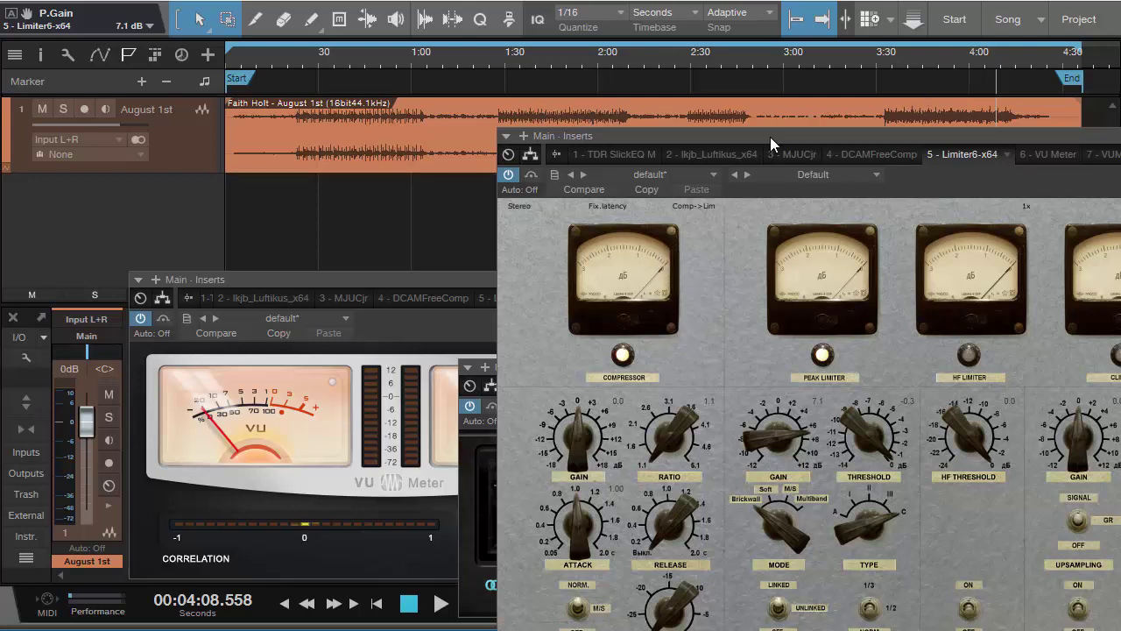
pyautogui.click(898, 63)
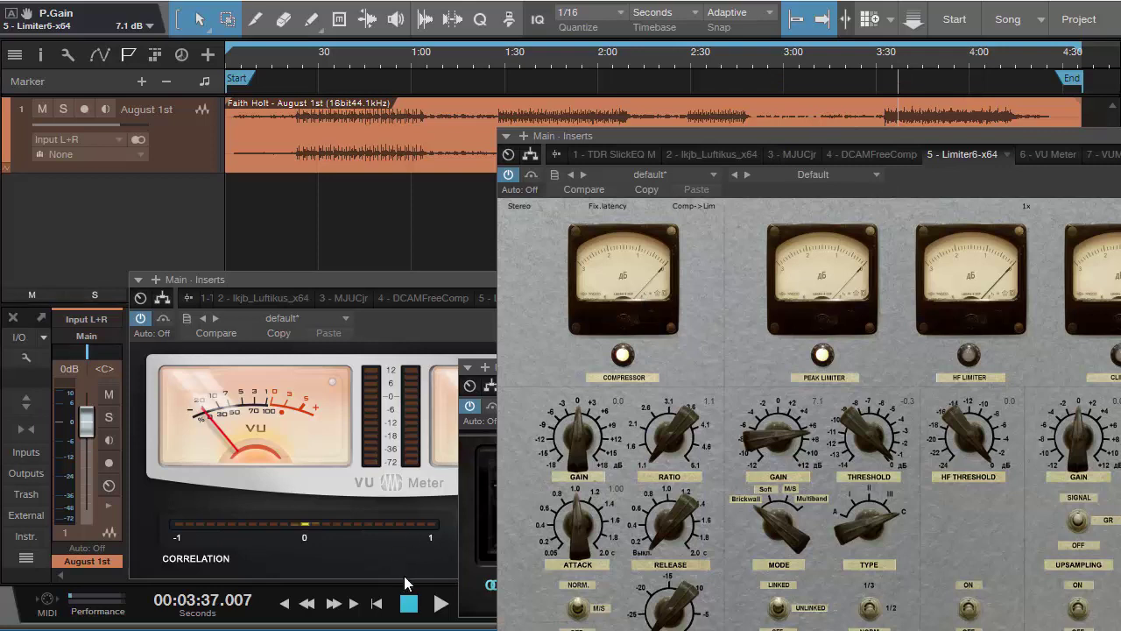
pyautogui.click(440, 603)
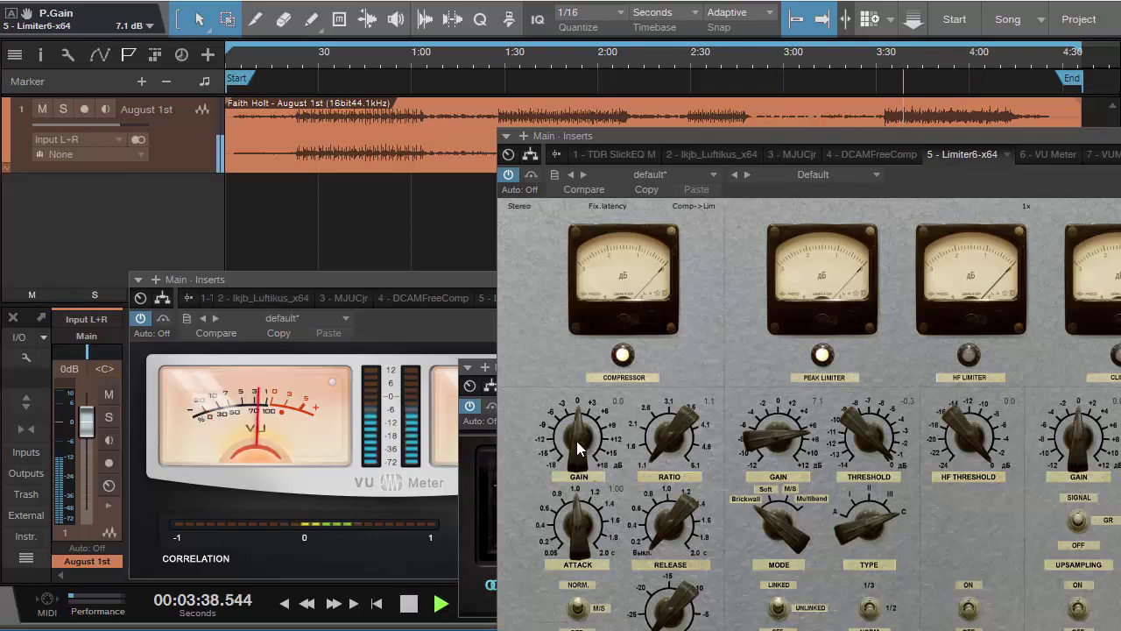
pyautogui.moveTo(577, 441); pyautogui.dragTo(575, 424)
pyautogui.moveTo(667, 439); pyautogui.dragTo(667, 436)
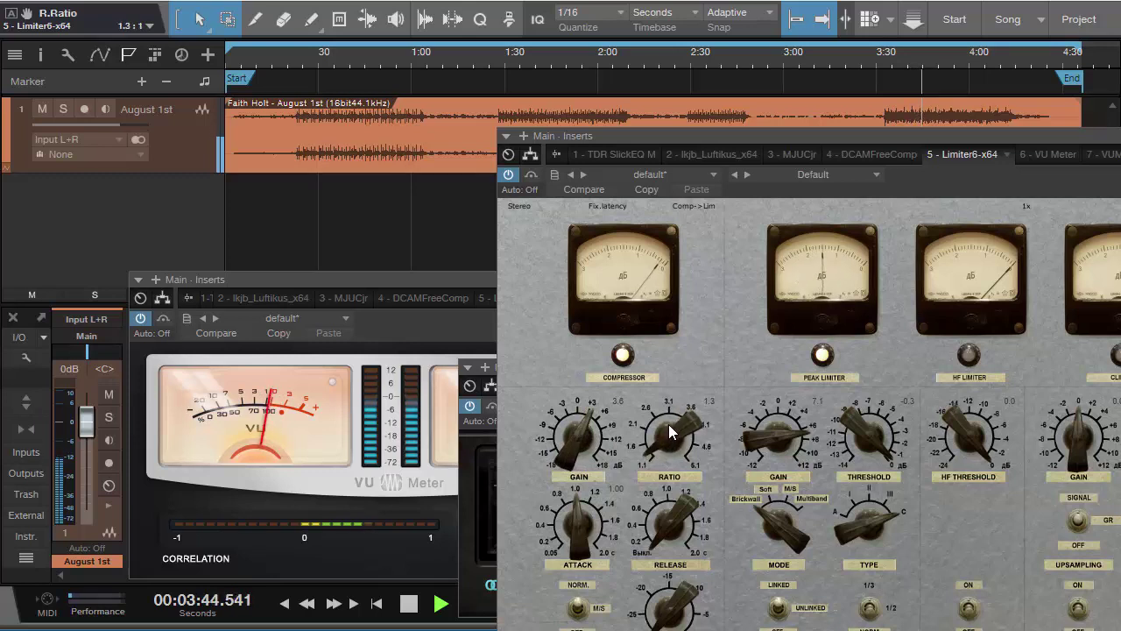
# - Rebalance Limiter6-x64 during playback by setting the compressor gain to 4.3 dB and the peak limiter gain to 5.6 dB
pyautogui.moveTo(586, 443); pyautogui.dragTo(557, 471)
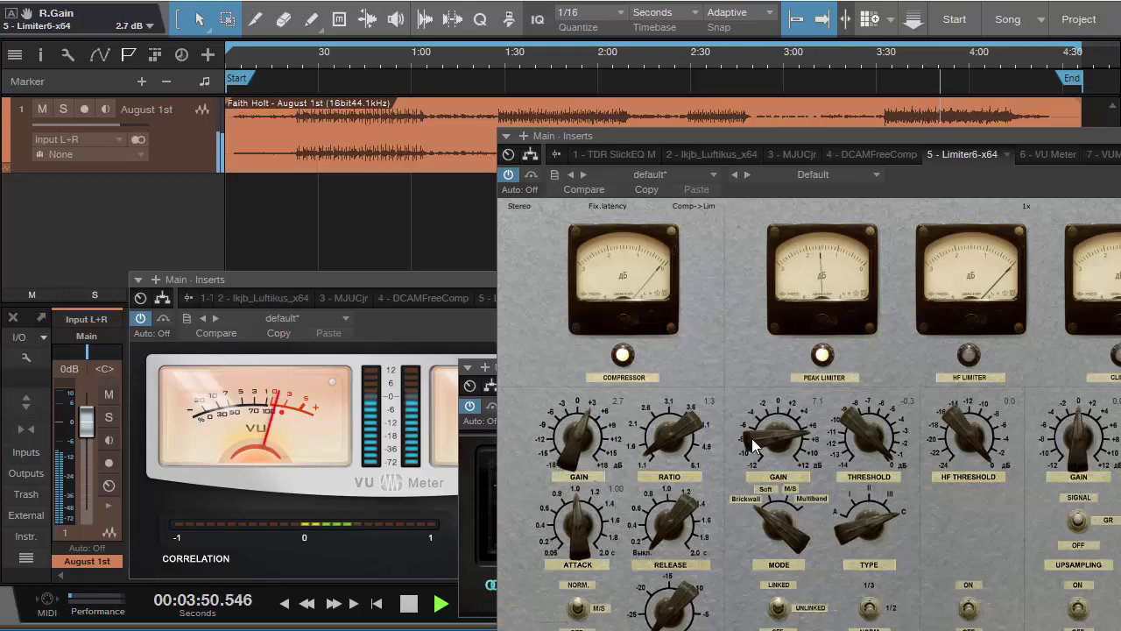
pyautogui.moveTo(751, 444); pyautogui.dragTo(756, 450)
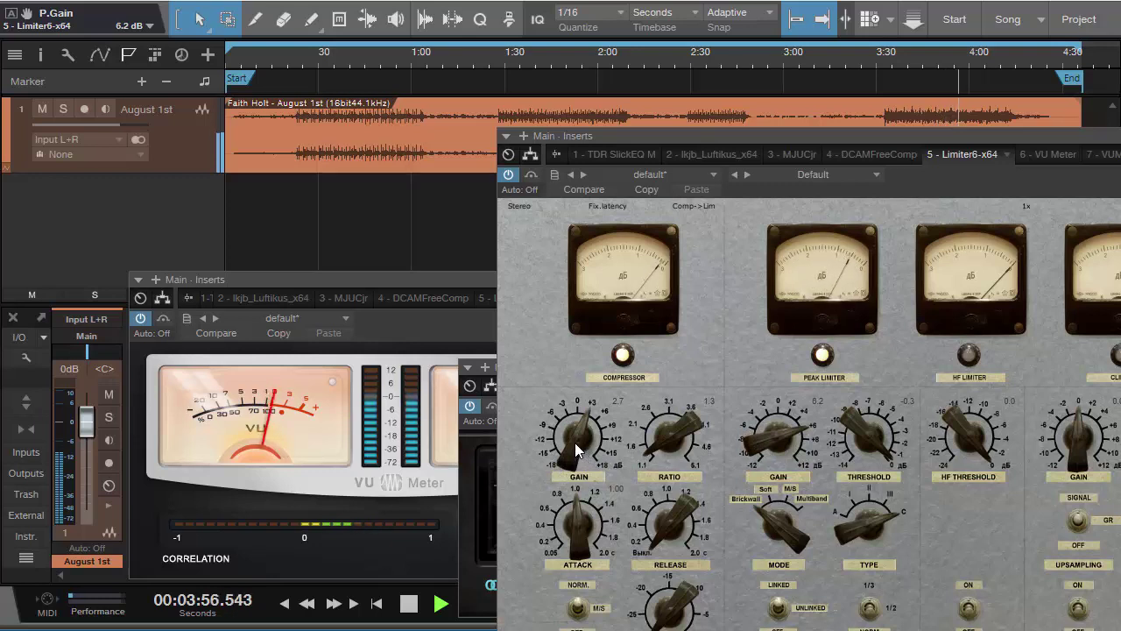
pyautogui.scroll(2, 575, 450)
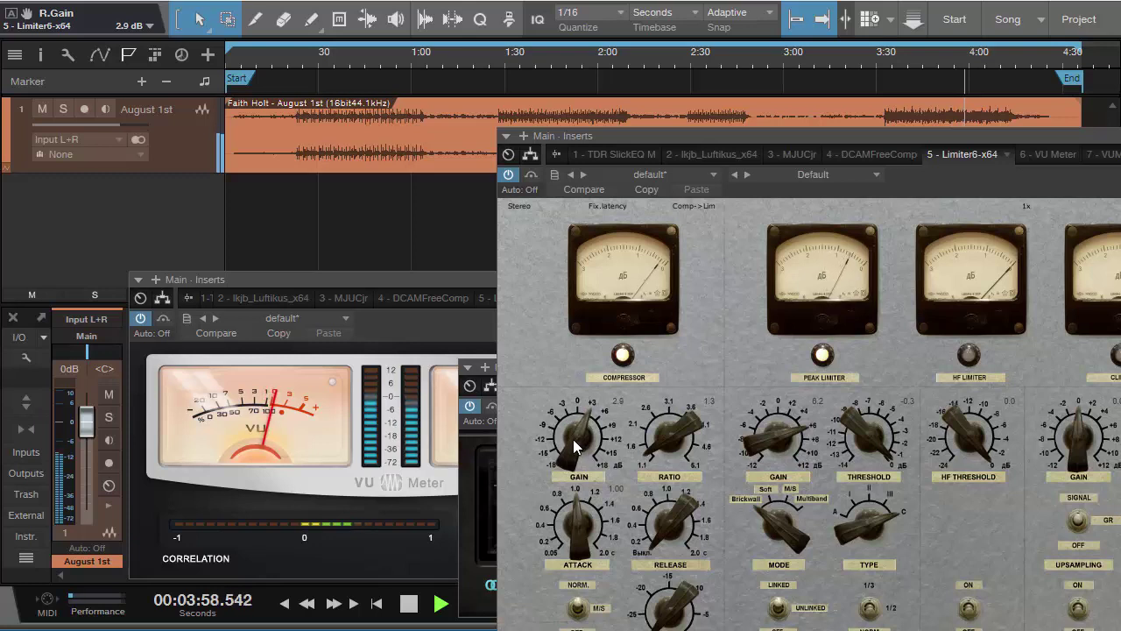
pyautogui.scroll(3, 576, 447)
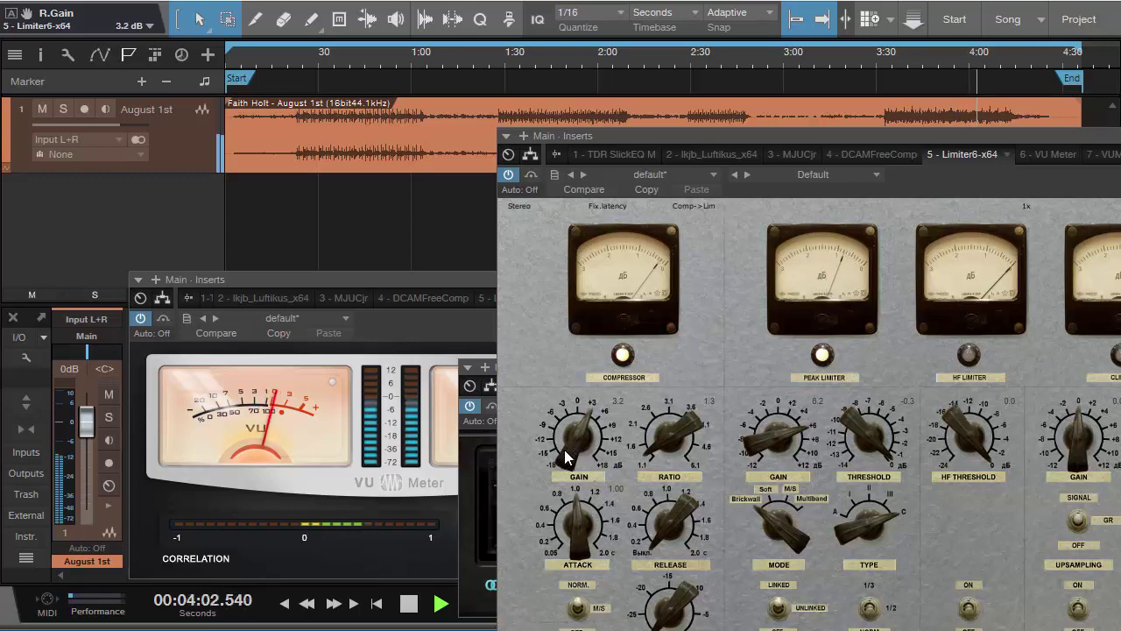
pyautogui.scroll(8, 565, 451)
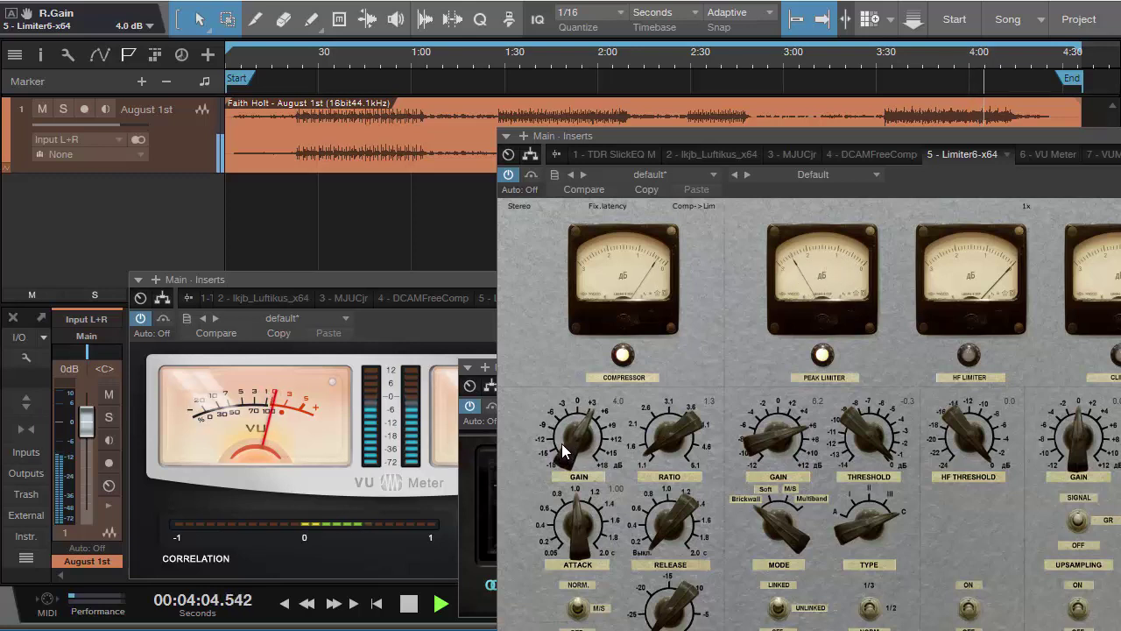
pyautogui.scroll(3, 562, 443)
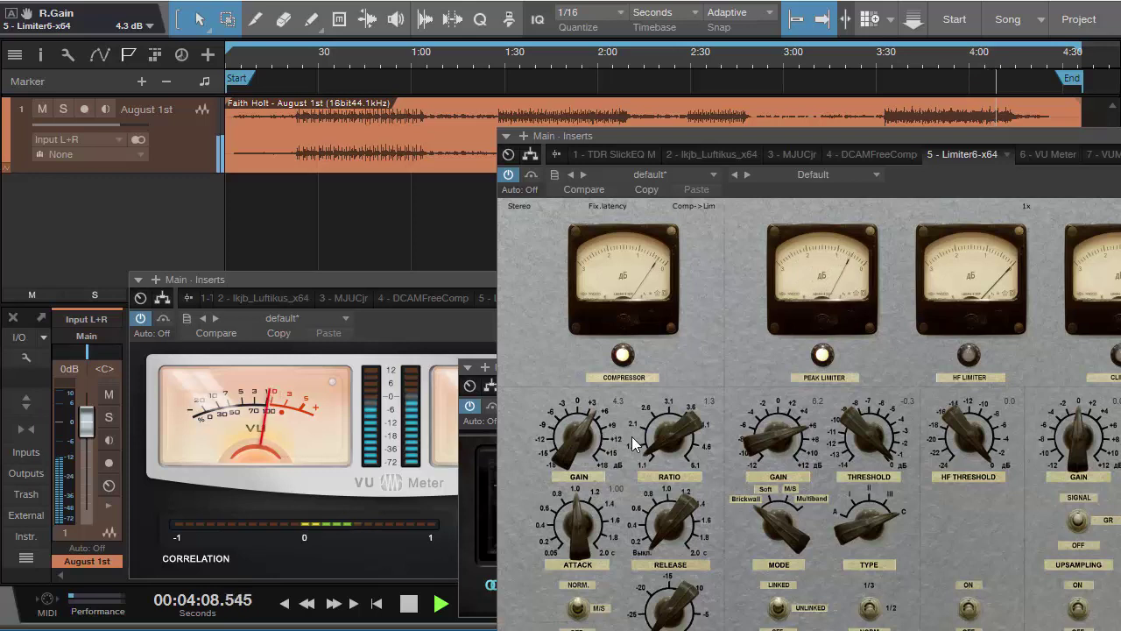
pyautogui.scroll(-4, 748, 450)
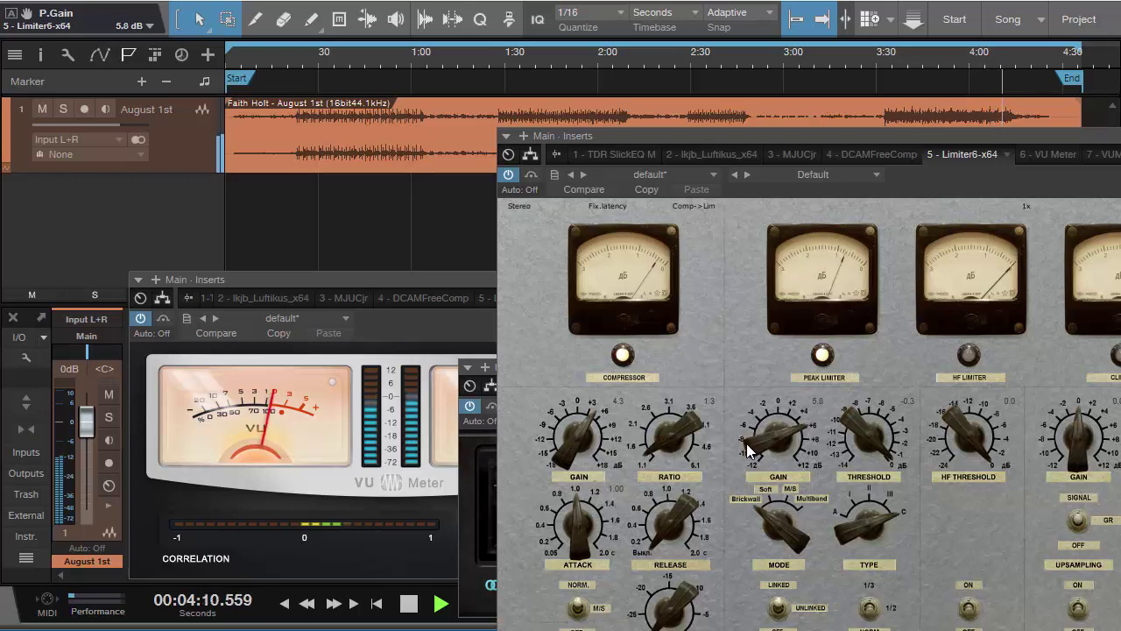
pyautogui.scroll(-2, 748, 450)
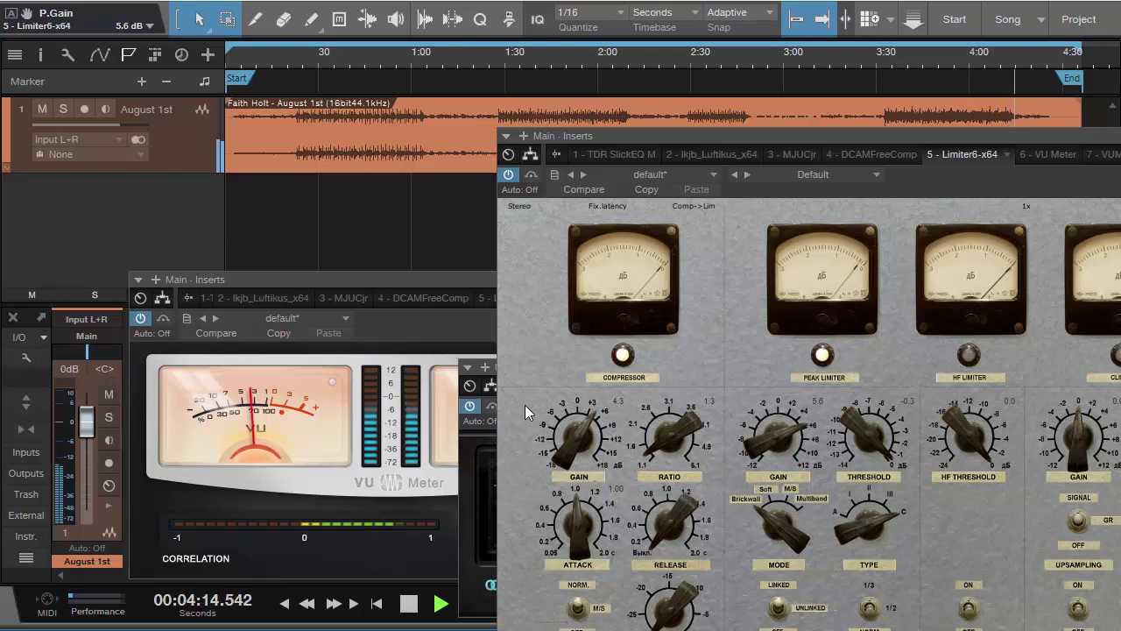
# - Replay from about 3:34, set Limiter6-x64's compressor attack to 1.79 s and peak limiter gain to 4.9 dB, and stop playback
pyautogui.click(891, 60)
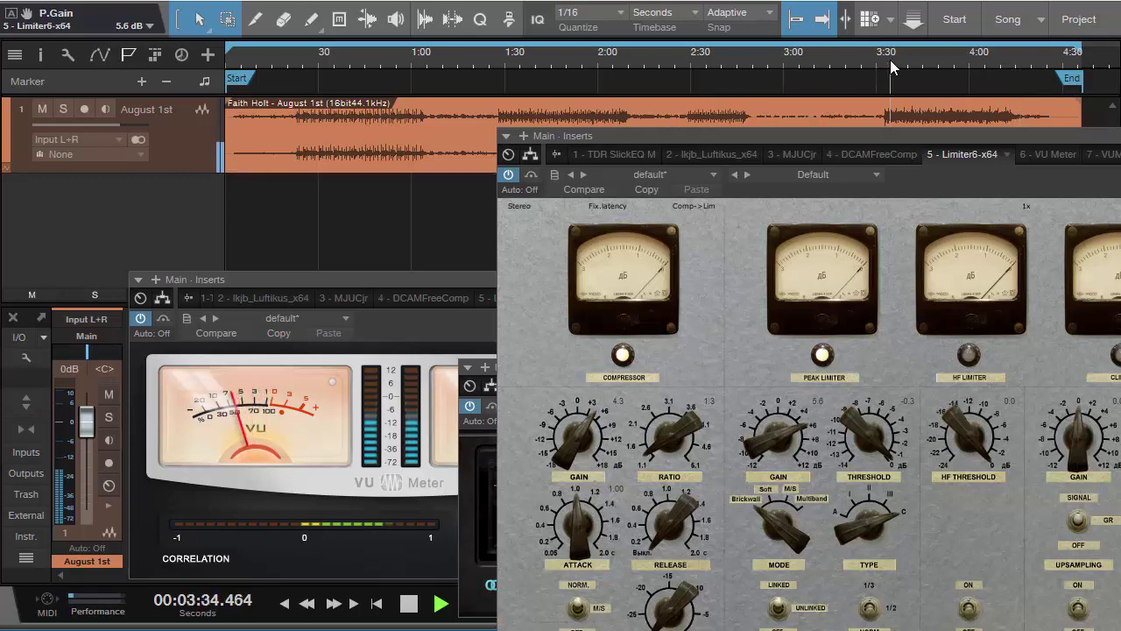
pyautogui.moveTo(578, 535); pyautogui.dragTo(592, 493)
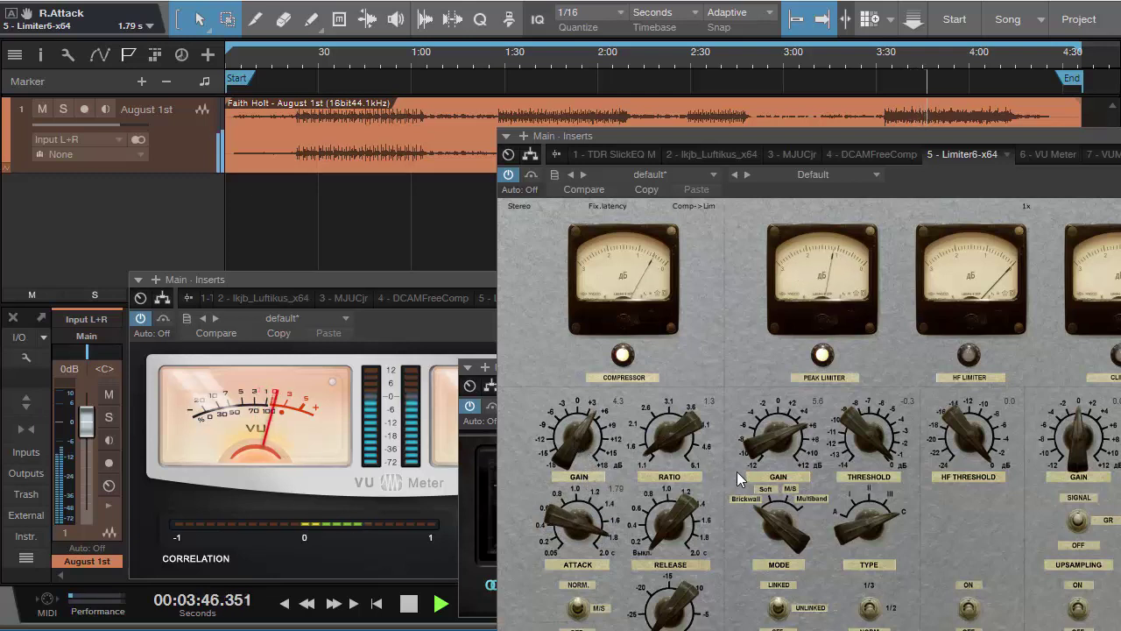
pyautogui.moveTo(759, 444); pyautogui.dragTo(758, 446)
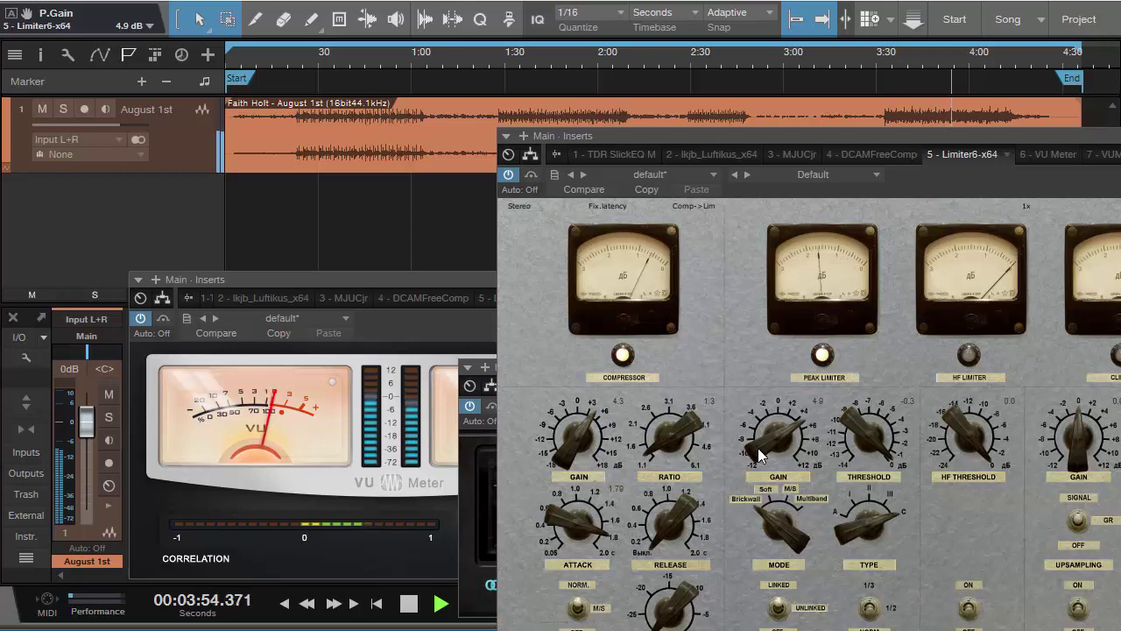
pyautogui.click(408, 603)
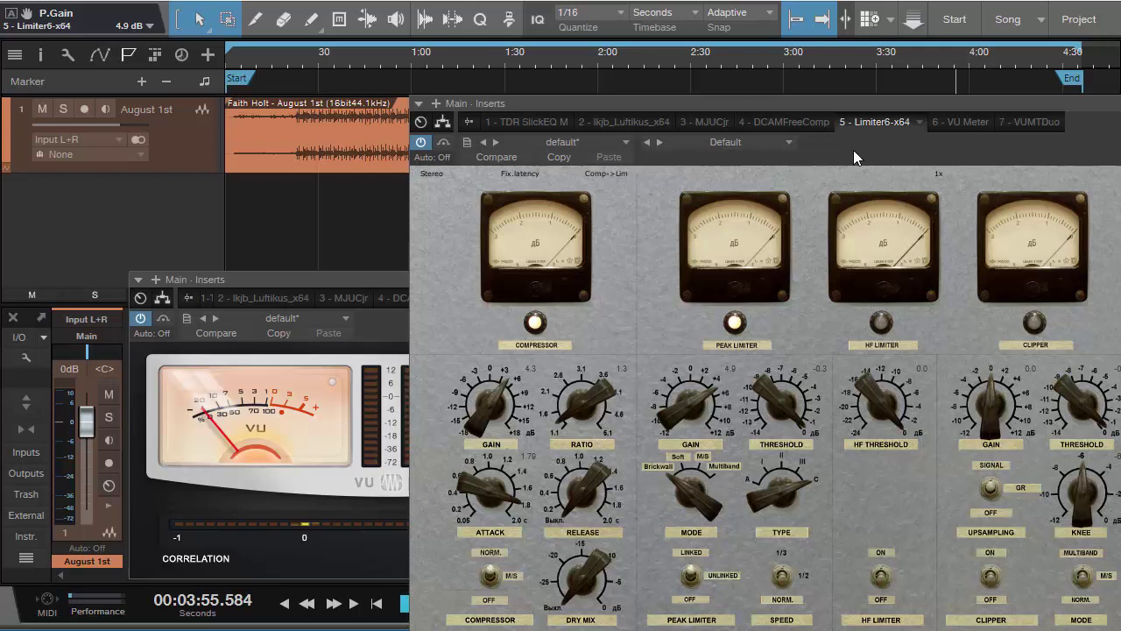
# - Close the Limiter6-x64 window and move the playback cursor to about 1:29 in the song
pyautogui.moveTo(854, 150); pyautogui.dragTo(587, 85)
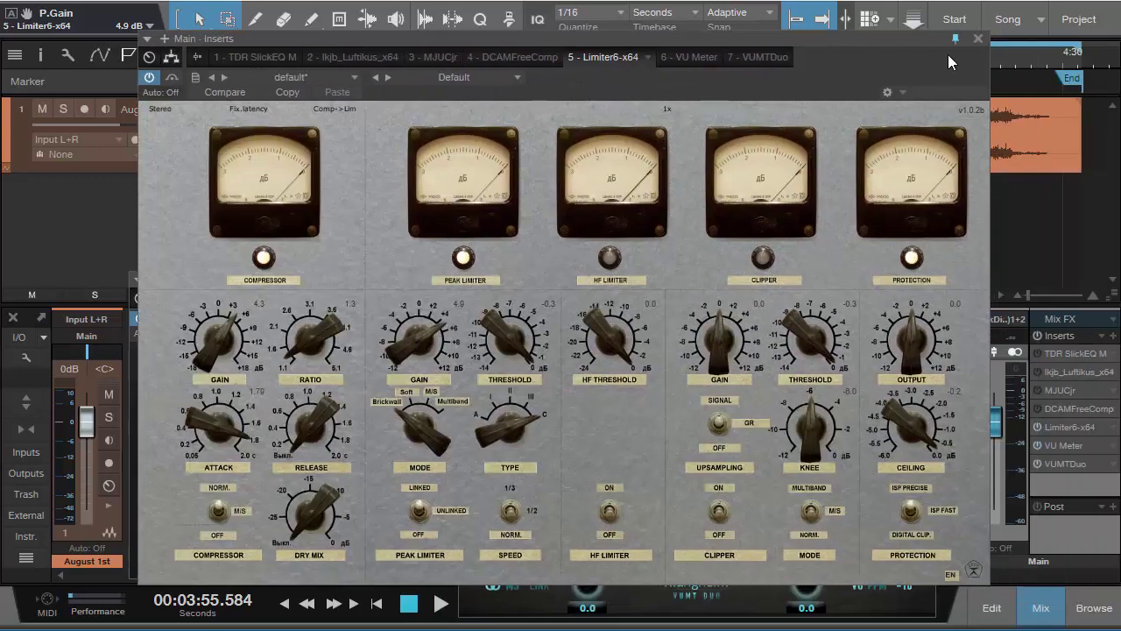
pyautogui.click(977, 39)
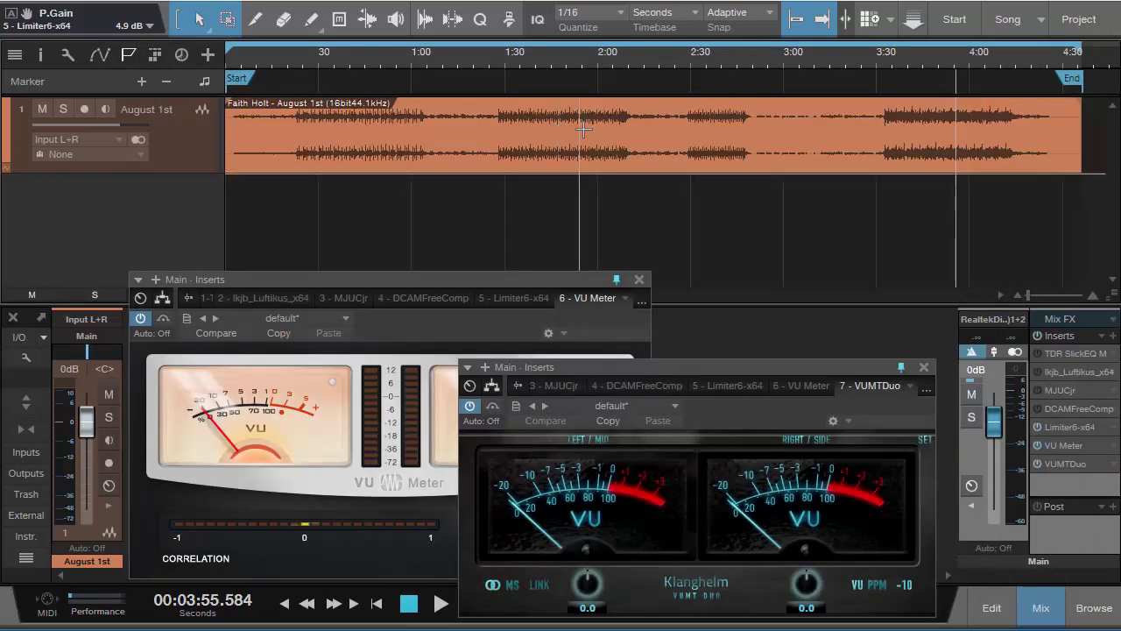
pyautogui.click(503, 62)
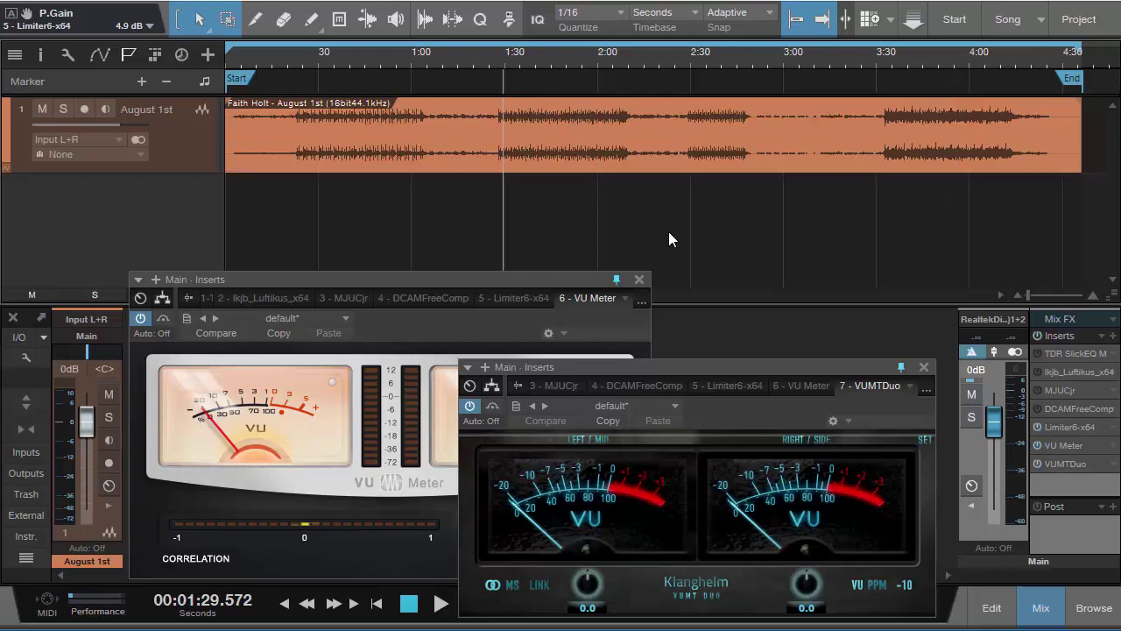
# - Open the TDR SlickEQ M insert on the Main channel, dismiss its demo banner, and switch off EQ Gain
pyautogui.click(1069, 354)
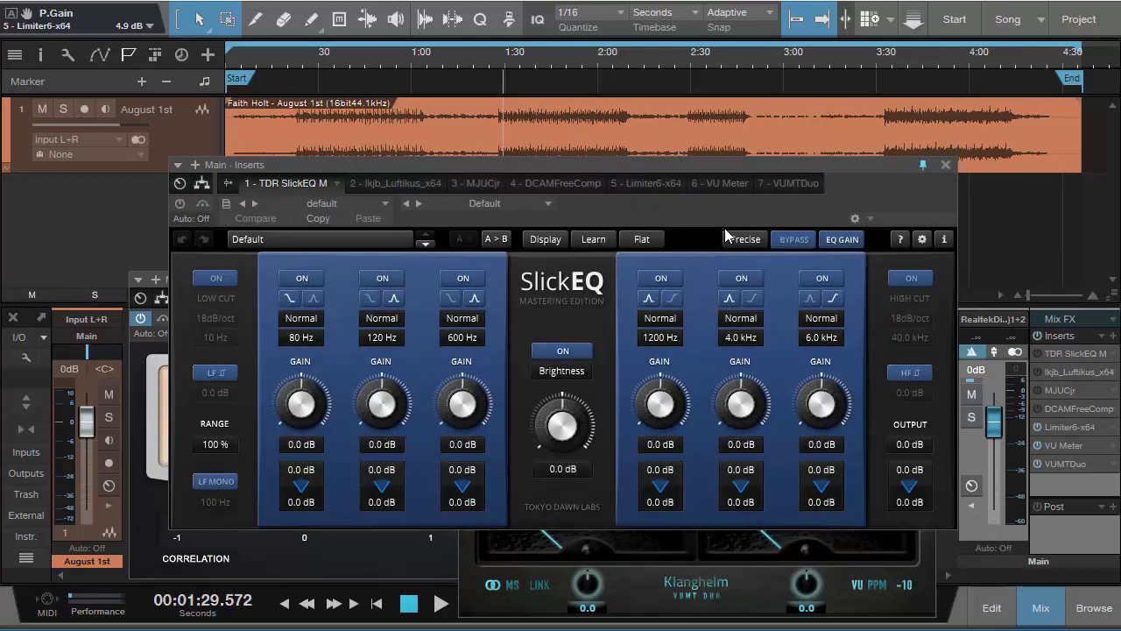
pyautogui.moveTo(738, 208); pyautogui.dragTo(753, 226)
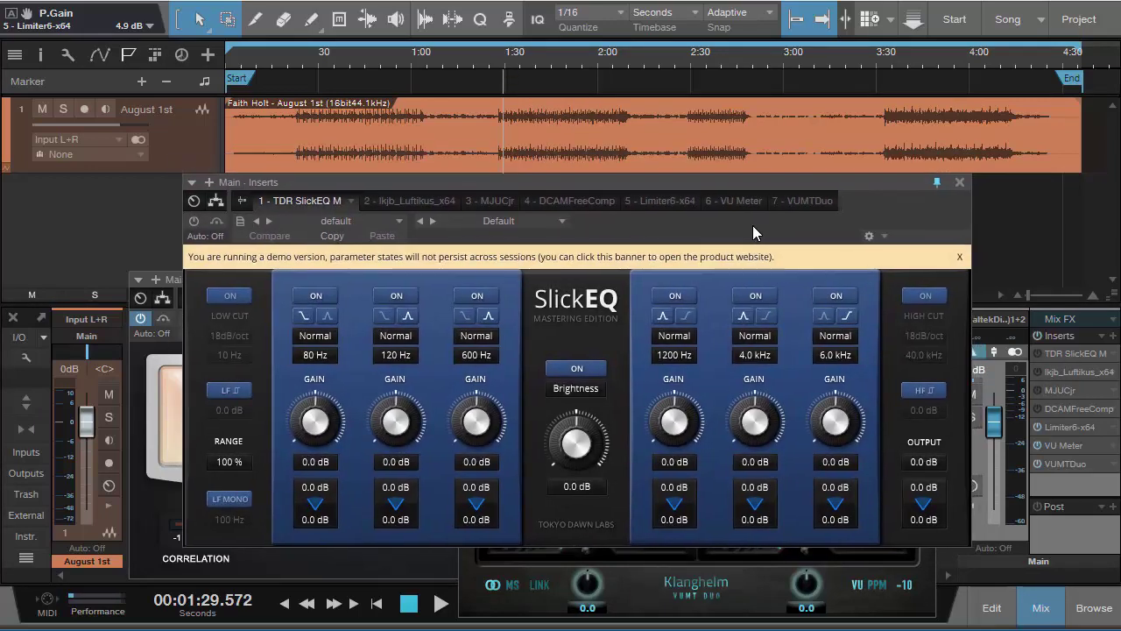
pyautogui.click(961, 257)
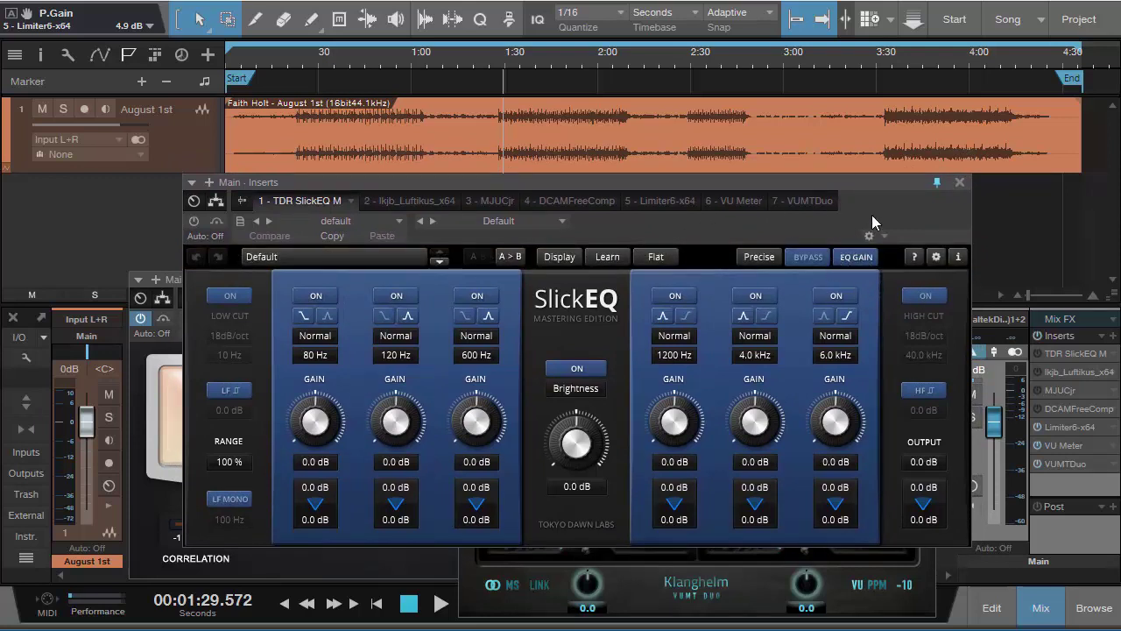
pyautogui.click(855, 245)
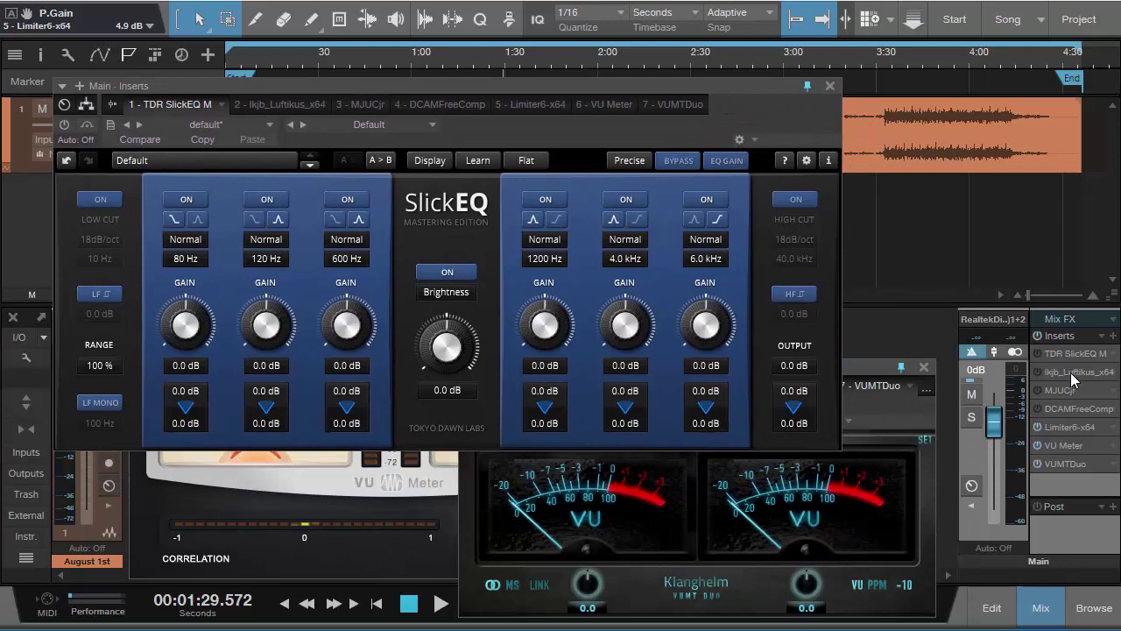
# - Open lkjb_Luftikus_x64 to compare its gain option with SlickEQ's, switch Keep Gain off, and close its window
pyautogui.click(1070, 373)
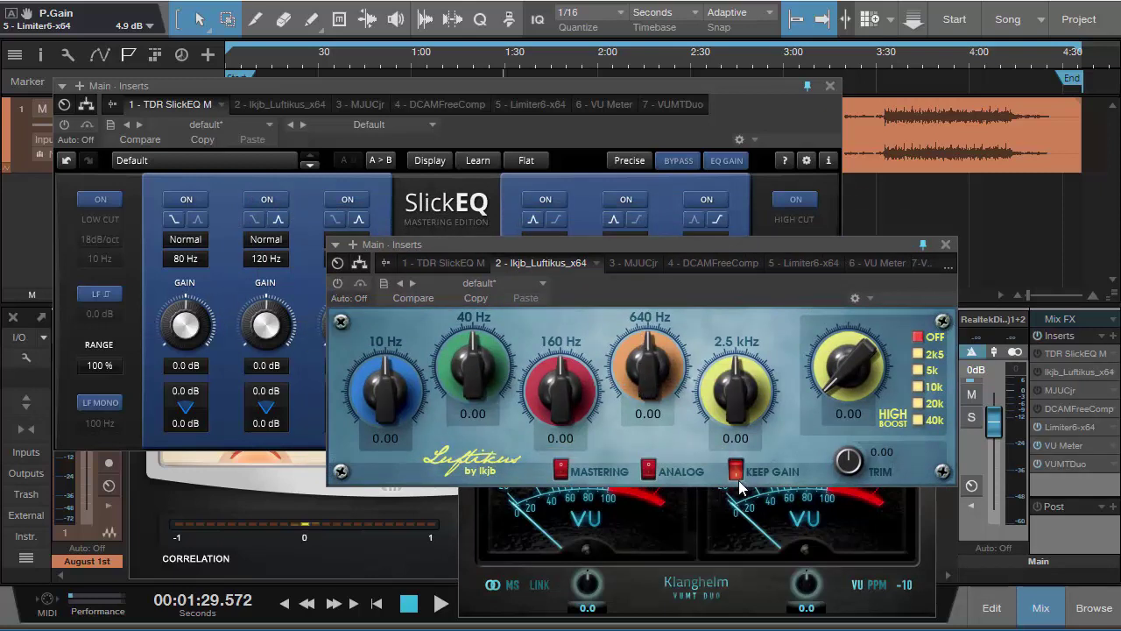
pyautogui.click(725, 166)
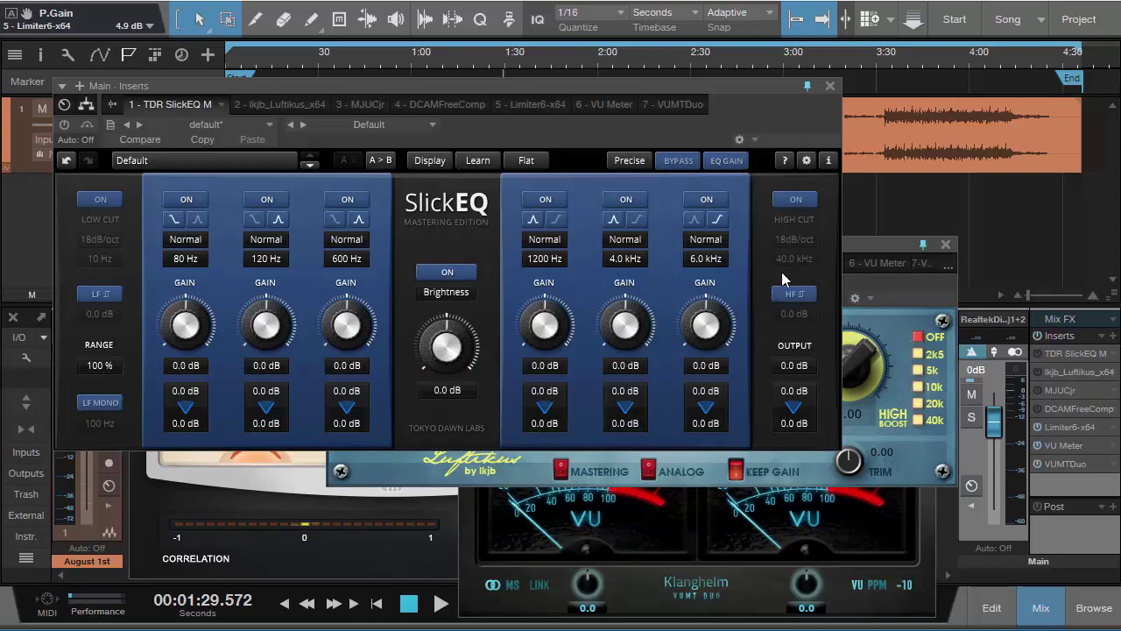
pyautogui.click(738, 478)
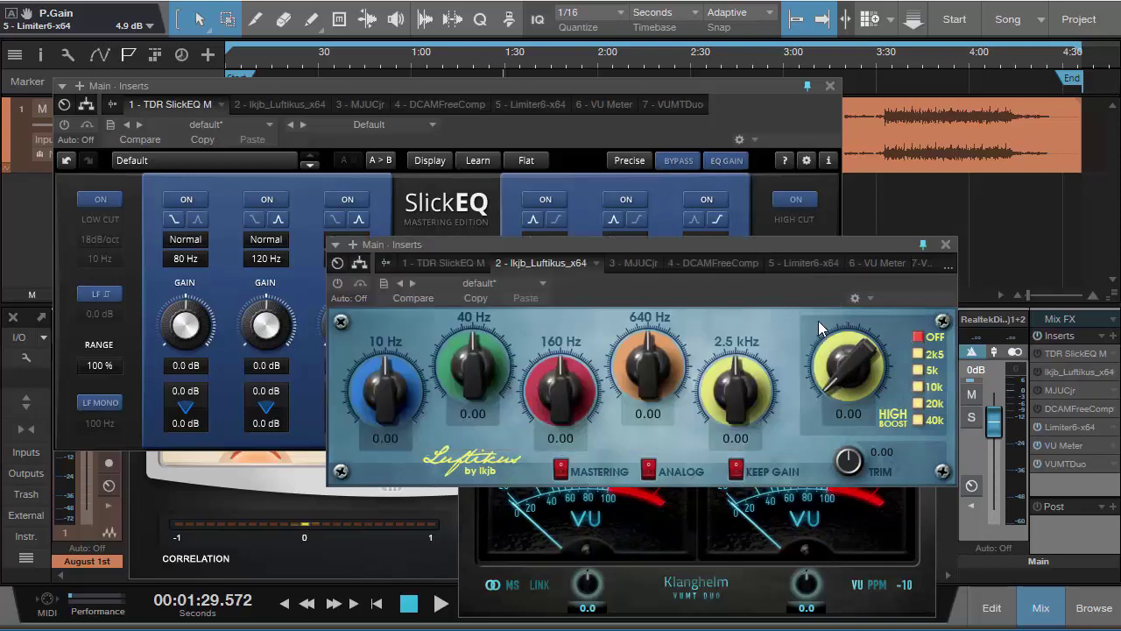
pyautogui.click(947, 245)
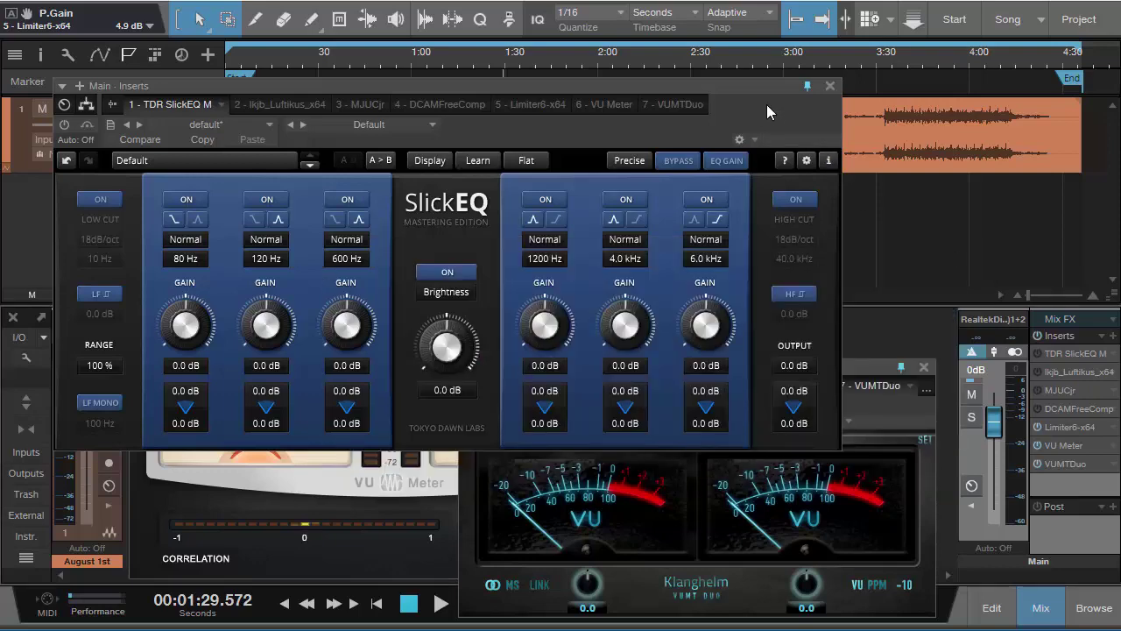
# - Move the SlickEQ window below the timeline, activate the plug-in, and start playback from about 0:24
pyautogui.moveTo(766, 104); pyautogui.dragTo(877, 154)
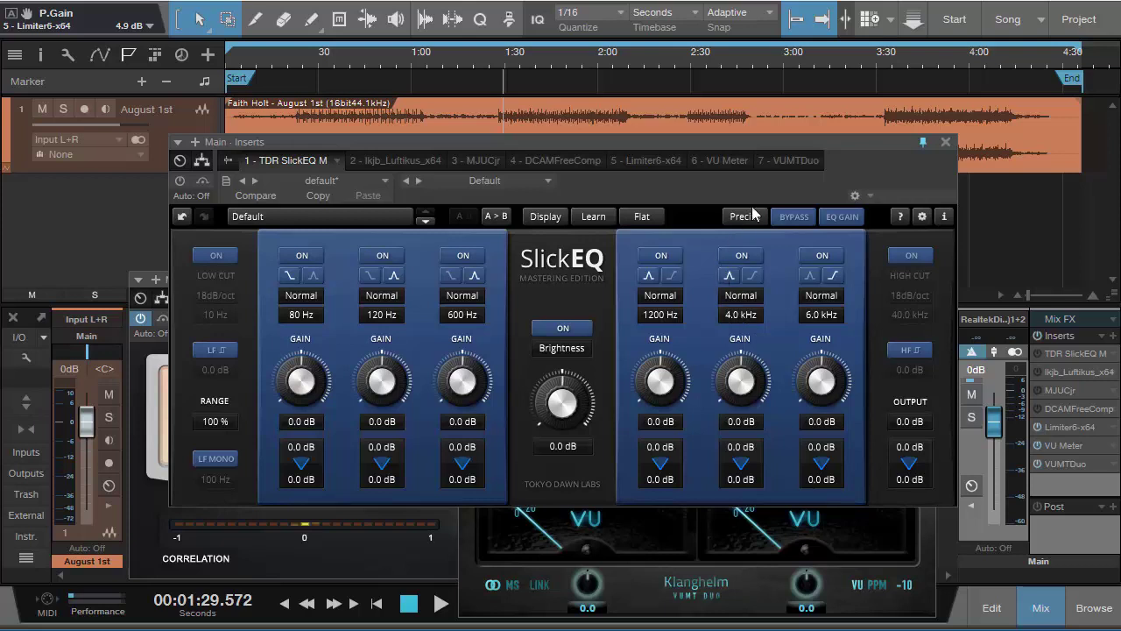
pyautogui.moveTo(850, 158); pyautogui.dragTo(846, 150)
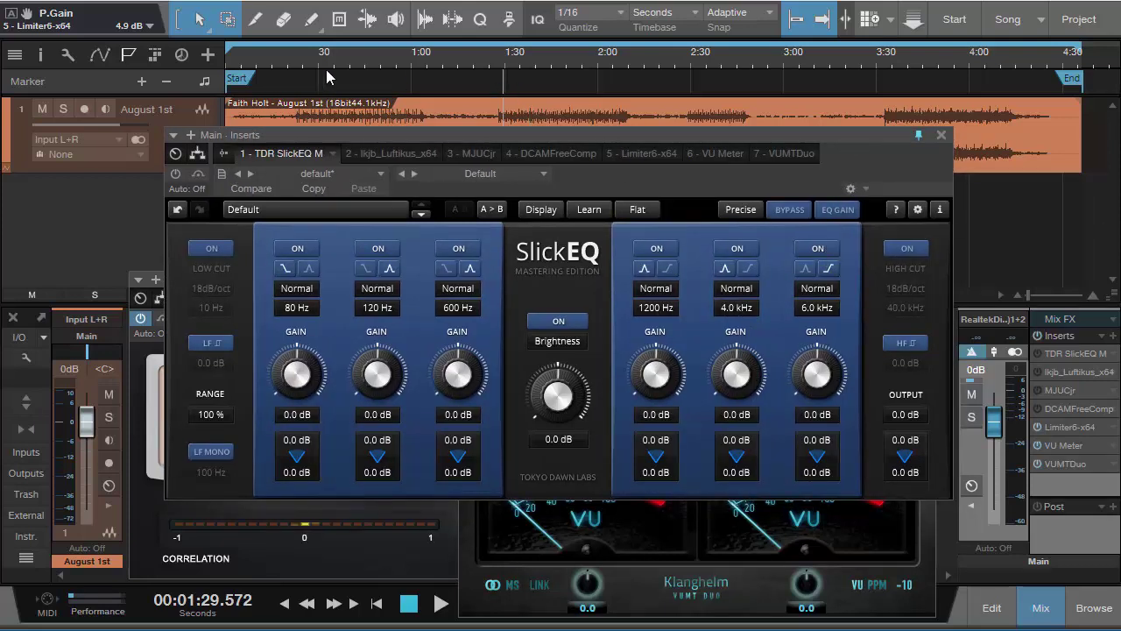
pyautogui.click(303, 66)
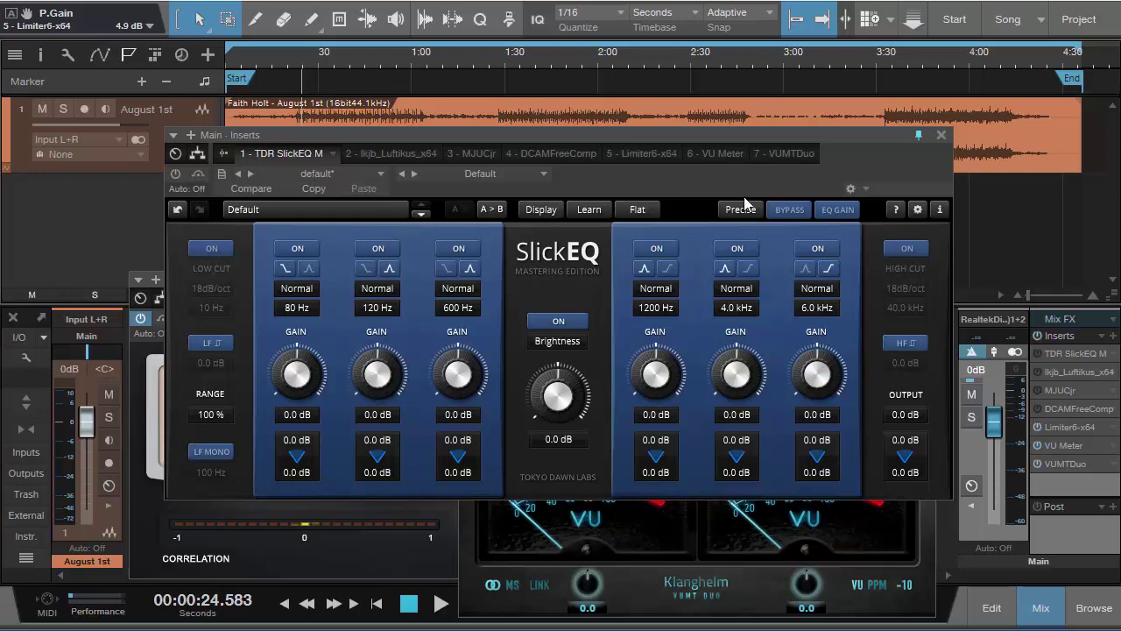
pyautogui.moveTo(749, 178)
pyautogui.mouseDown()
pyautogui.moveTo(768, 182)
pyautogui.moveTo(725, 183)
pyautogui.moveTo(739, 183)
pyautogui.mouseUp()
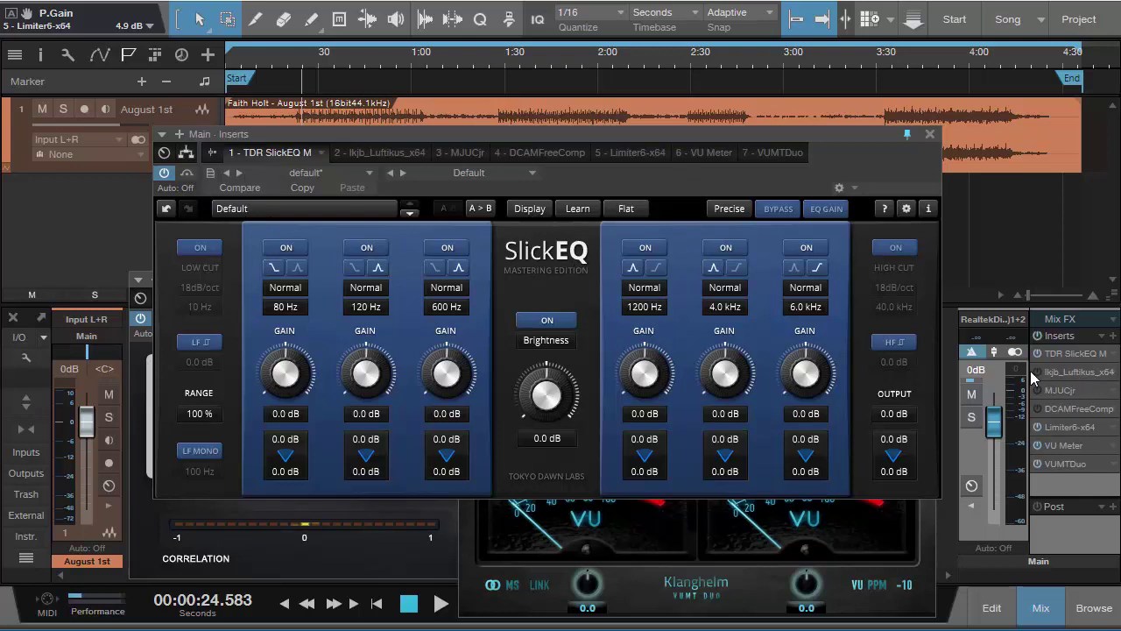
pyautogui.moveTo(725, 175); pyautogui.dragTo(753, 179)
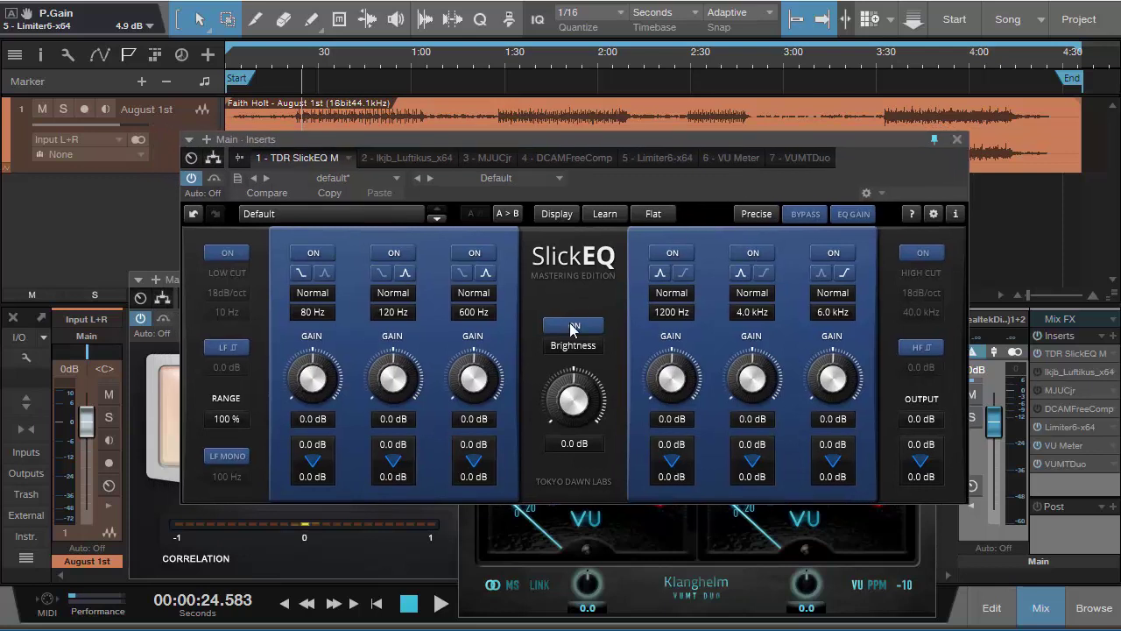
pyautogui.click(440, 603)
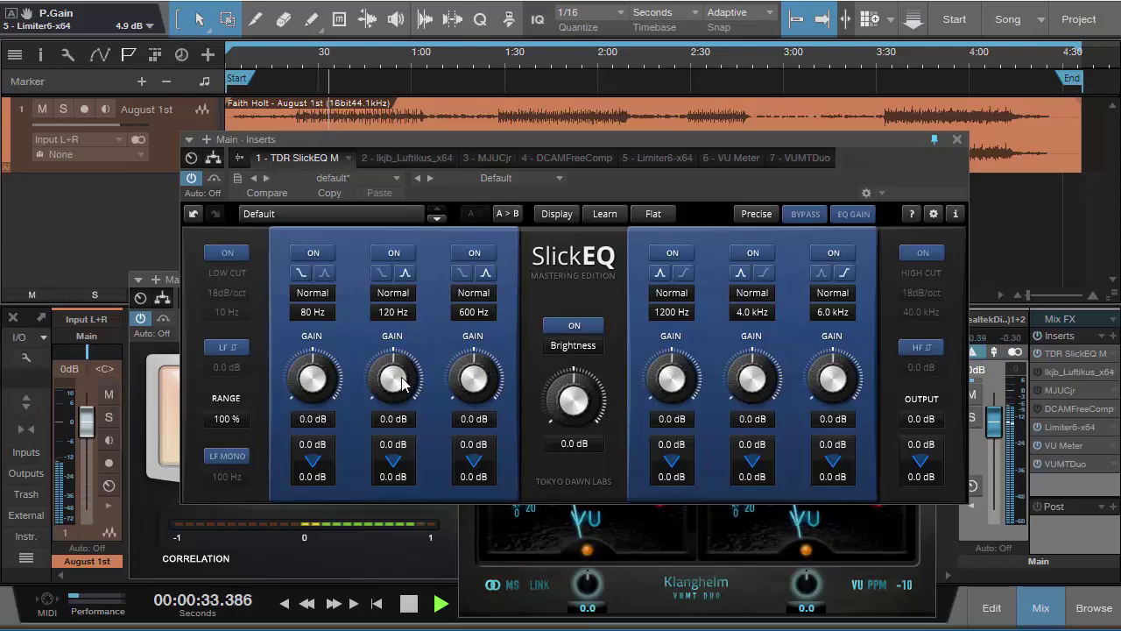
# - Boost SlickEQ's 120 Hz band by 3.2 dB and show the frequency response display
pyautogui.moveTo(397, 383); pyautogui.dragTo(397, 354)
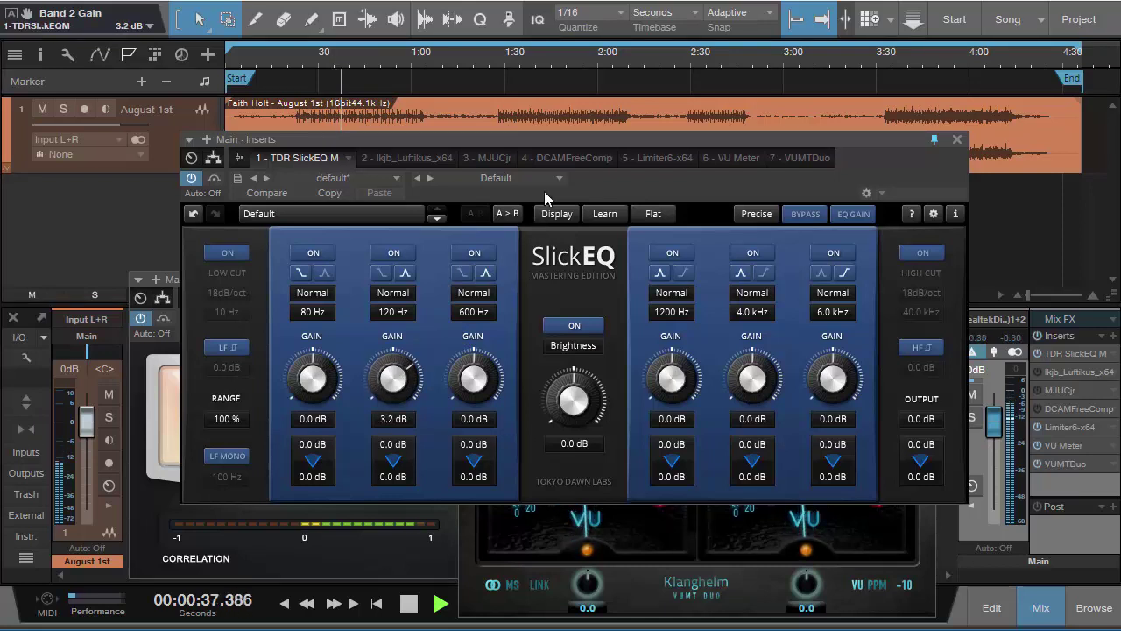
pyautogui.moveTo(597, 175); pyautogui.dragTo(596, 94)
pyautogui.click(561, 127)
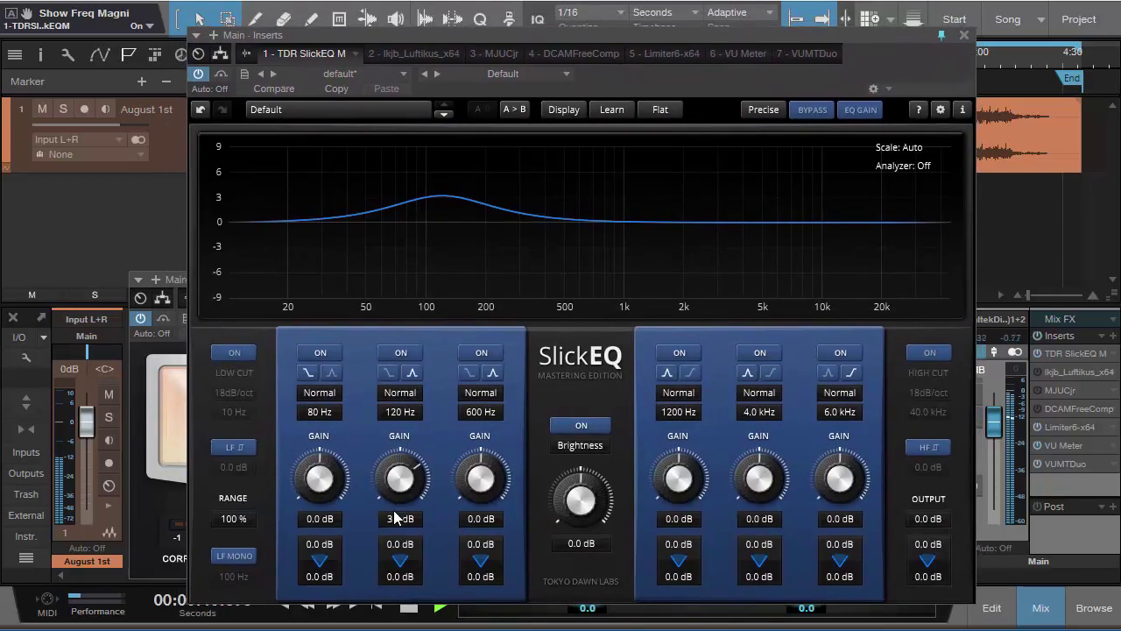
# - Narrow SlickEQ's second band to Steep II and set its frequency to 149 Hz and gain to 3.5 dB
pyautogui.moveTo(418, 480); pyautogui.dragTo(420, 506)
pyautogui.click(400, 397)
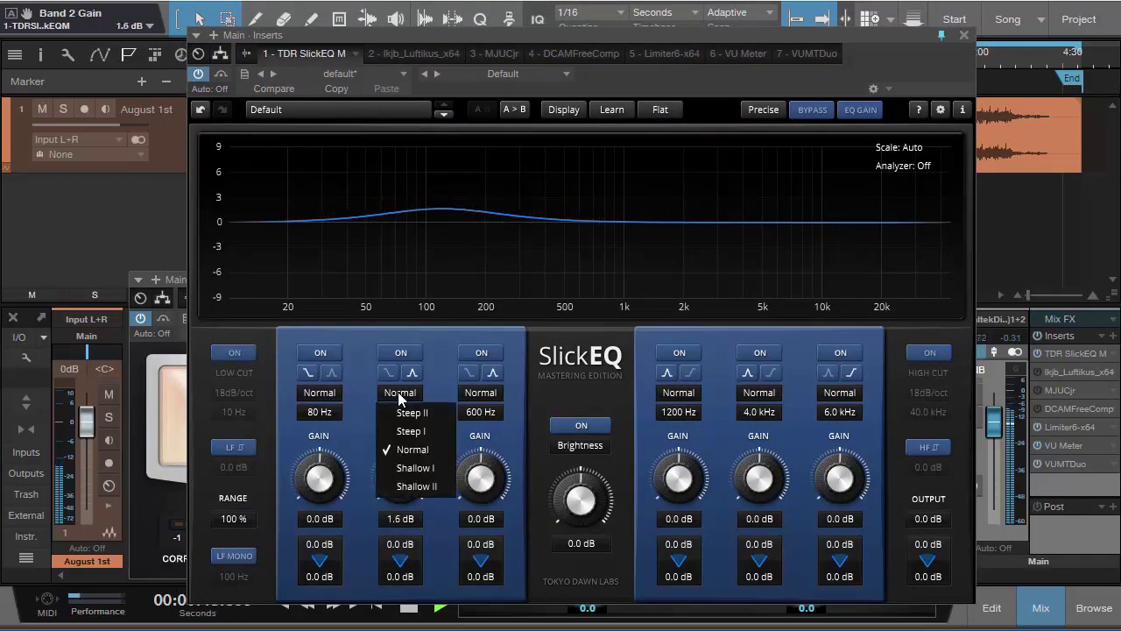
pyautogui.click(421, 415)
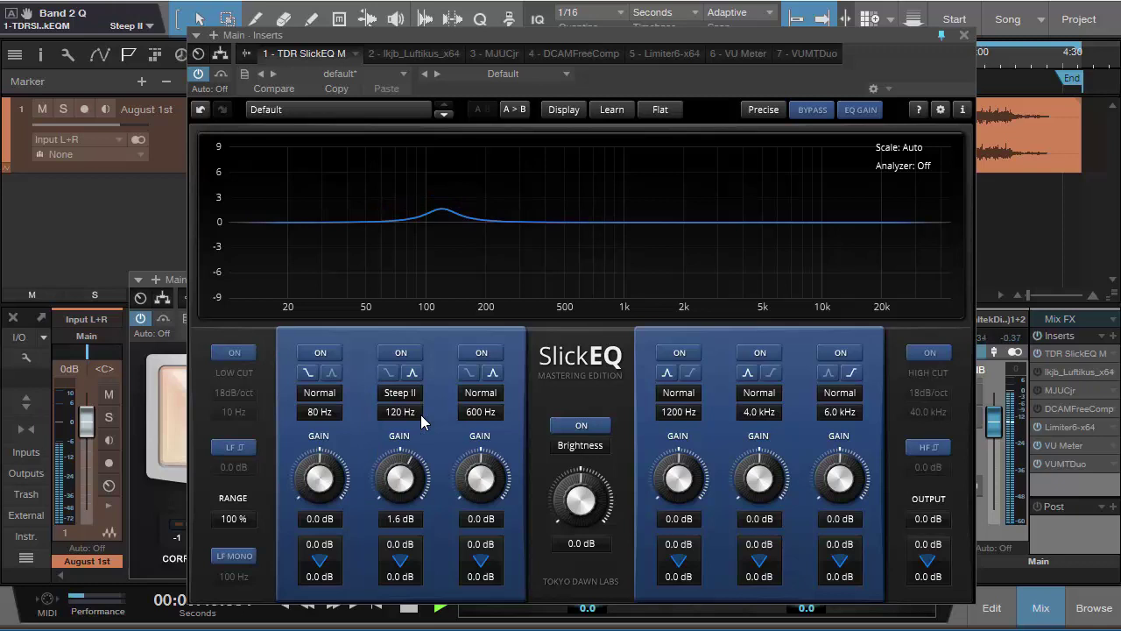
pyautogui.moveTo(406, 486); pyautogui.dragTo(406, 450)
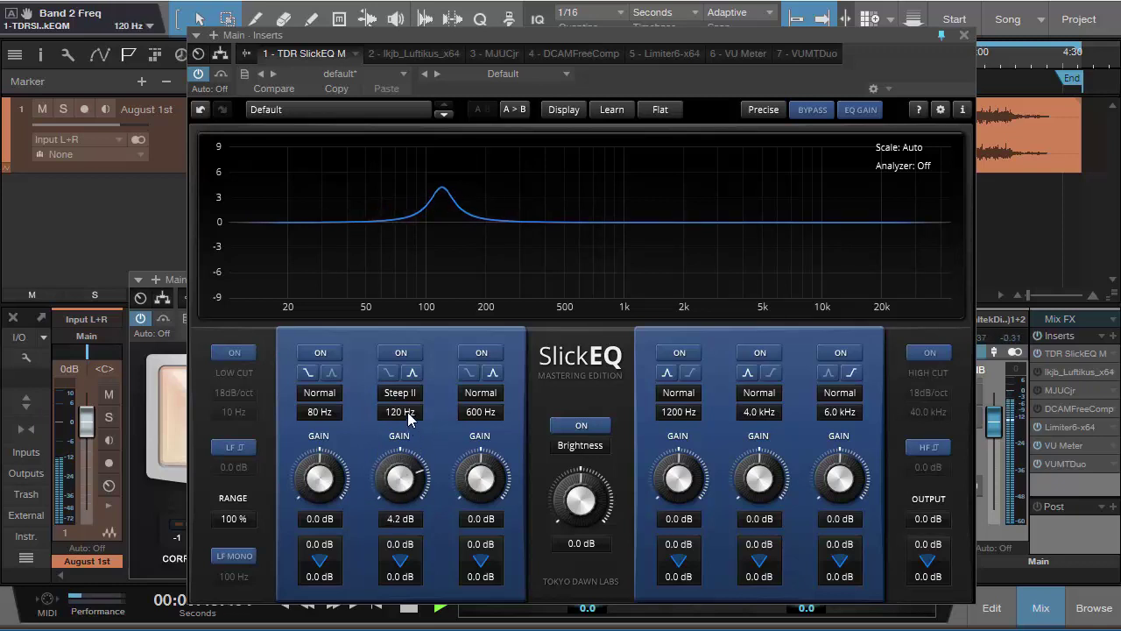
pyautogui.moveTo(413, 412); pyautogui.dragTo(414, 389)
pyautogui.scroll(-3, 394, 447)
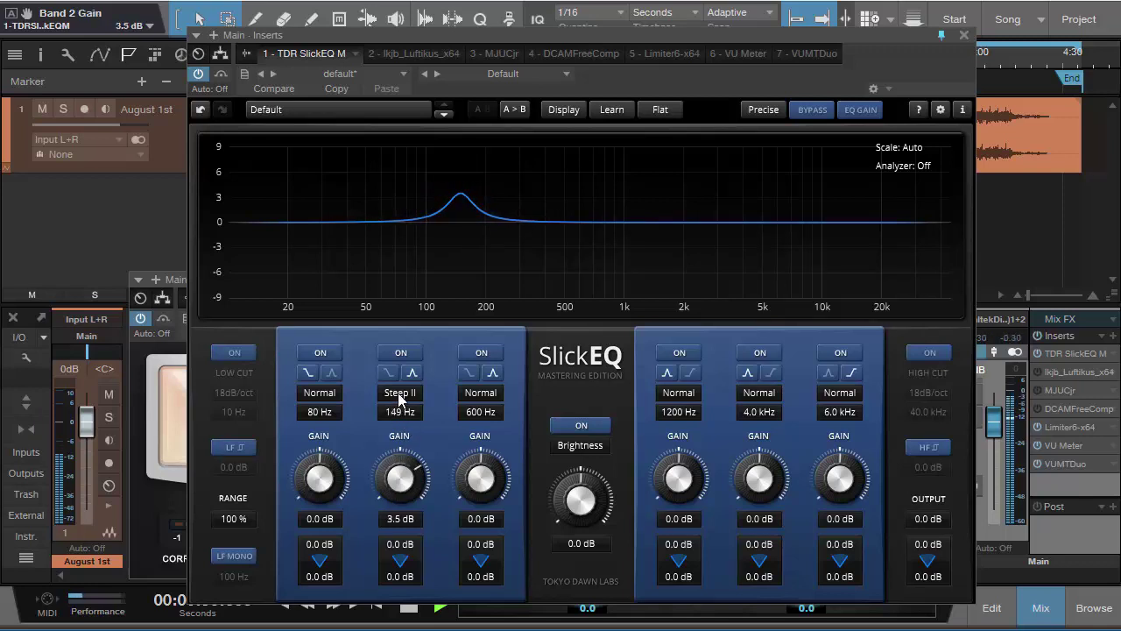
# - Widen SlickEQ's 149 Hz band to Steep I with 0.6 dB gain, and switch off the 80 Hz and 600 Hz bands
pyautogui.click(398, 392)
pyautogui.click(410, 432)
pyautogui.scroll(-10, 405, 464)
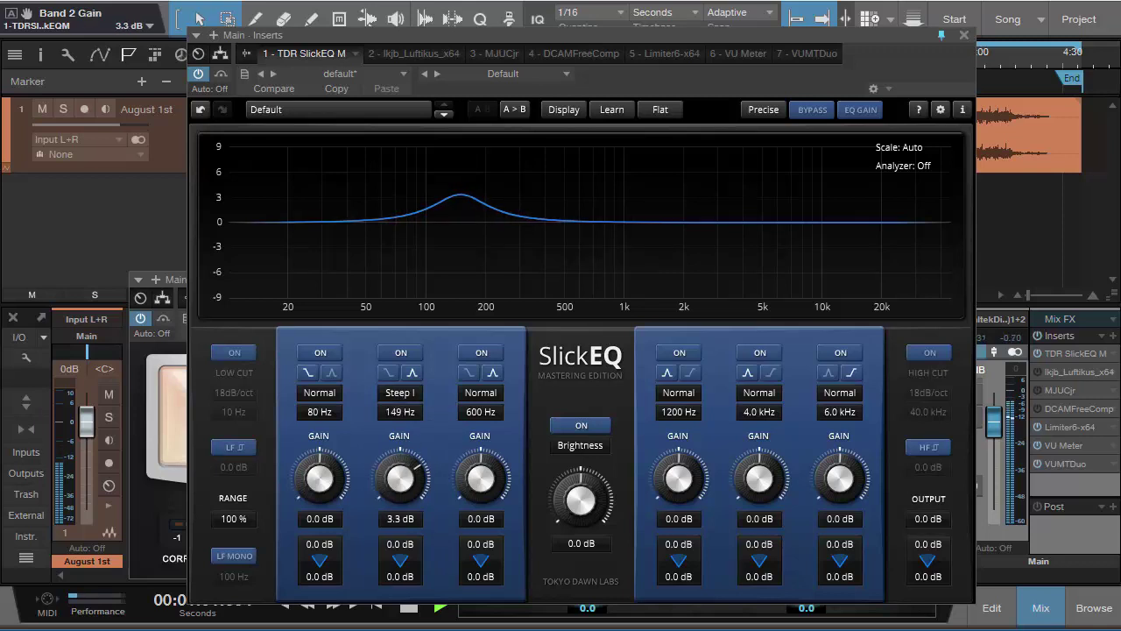
pyautogui.scroll(-2, 405, 465)
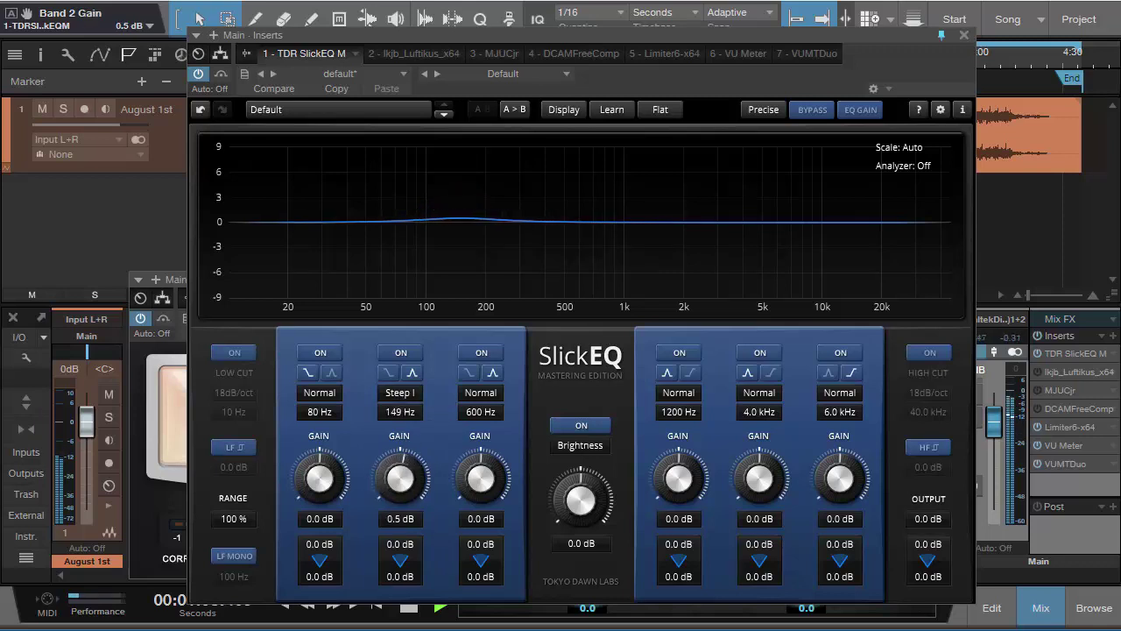
pyautogui.scroll(1, 399, 478)
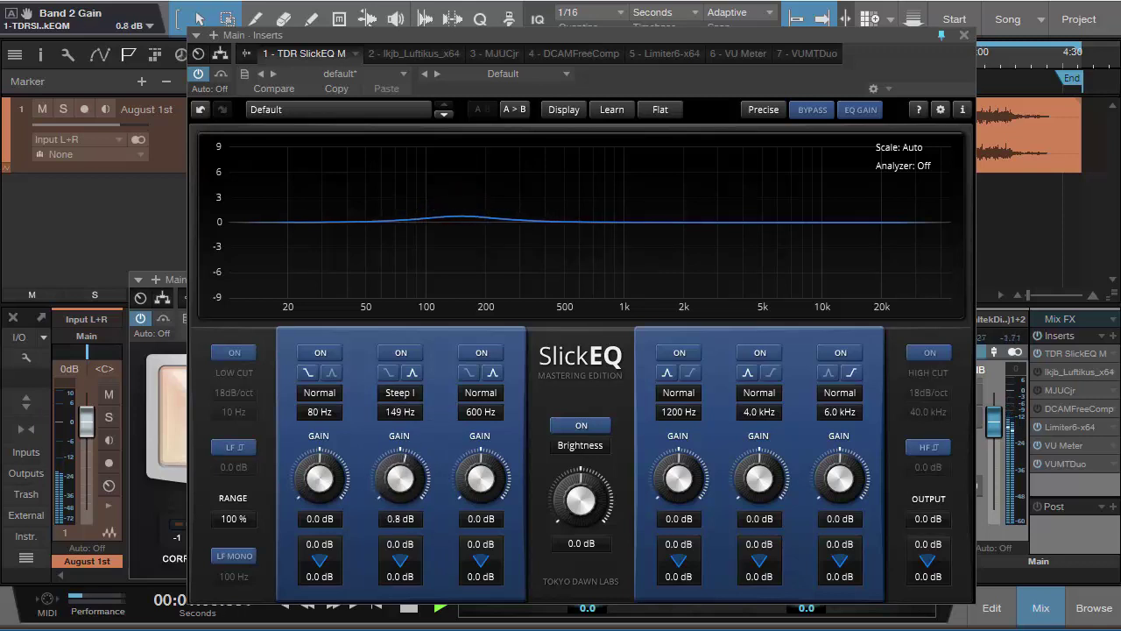
pyautogui.scroll(-1, 400, 477)
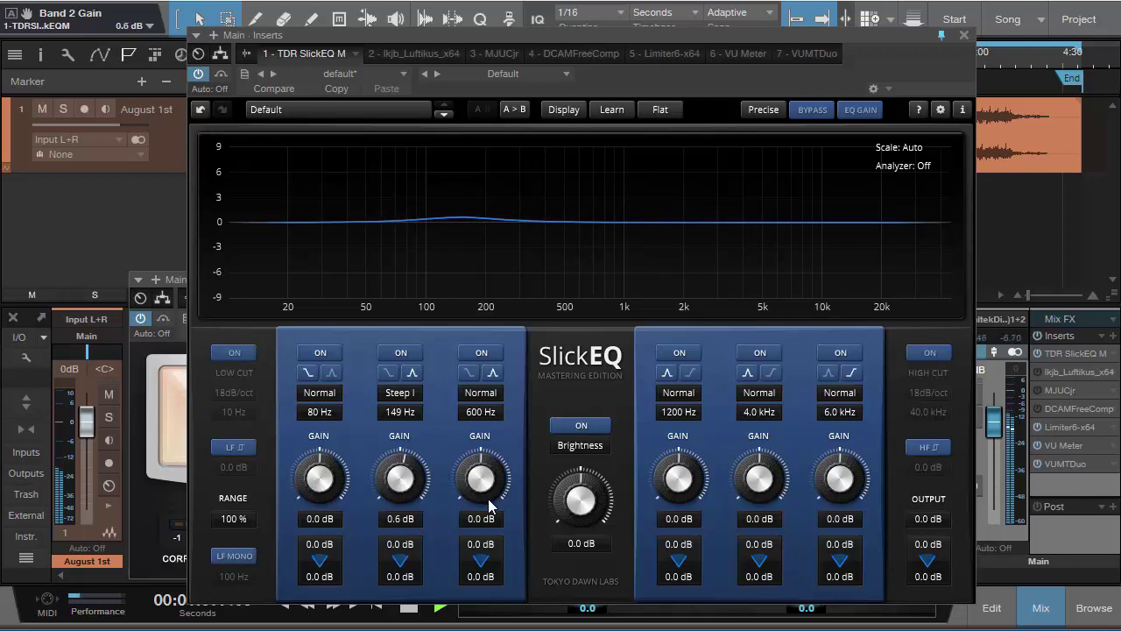
pyautogui.click(321, 354)
pyautogui.click(478, 354)
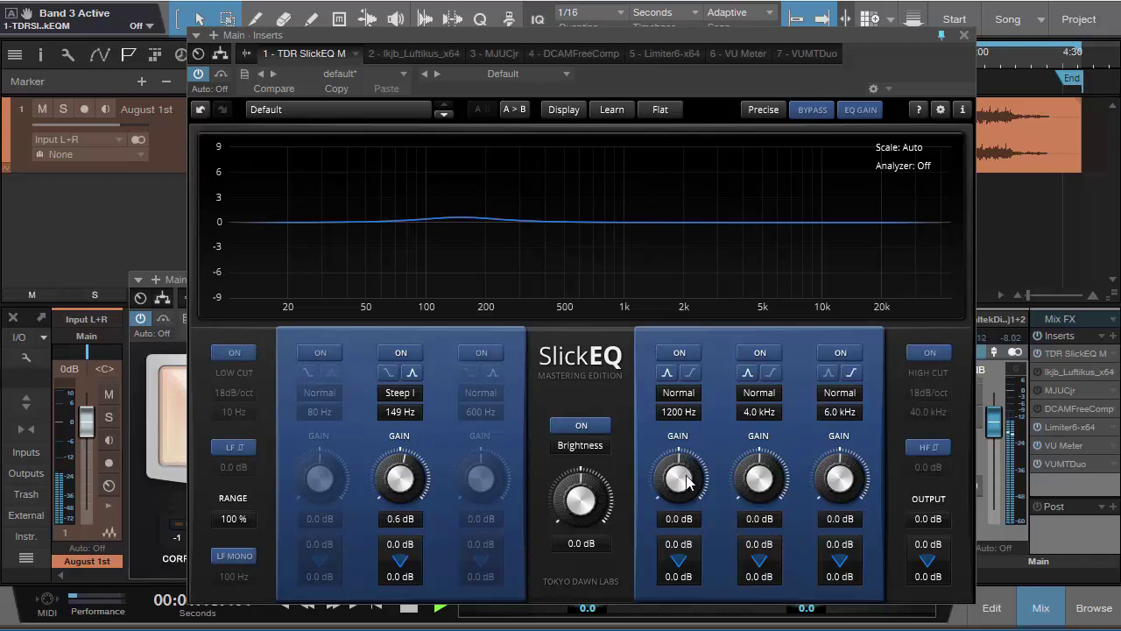
# - Narrow SlickEQ's 1200 Hz band to Steep II, move its frequency to 1002 Hz, and boost its gain to 4.5 dB
pyautogui.moveTo(688, 481); pyautogui.dragTo(687, 444)
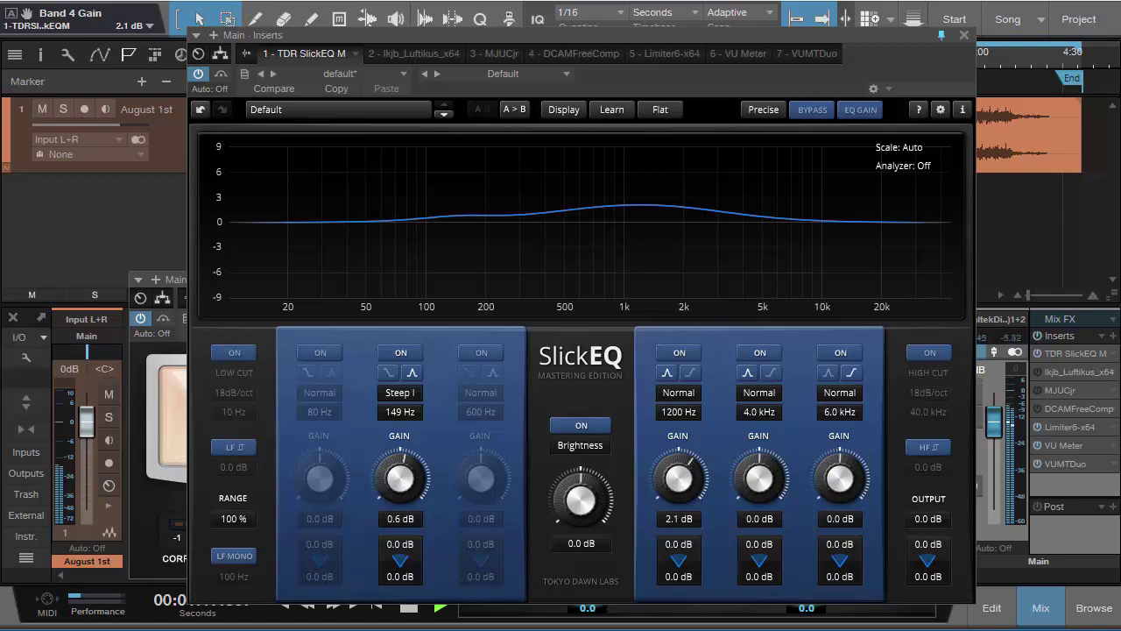
pyautogui.click(679, 393)
pyautogui.click(691, 412)
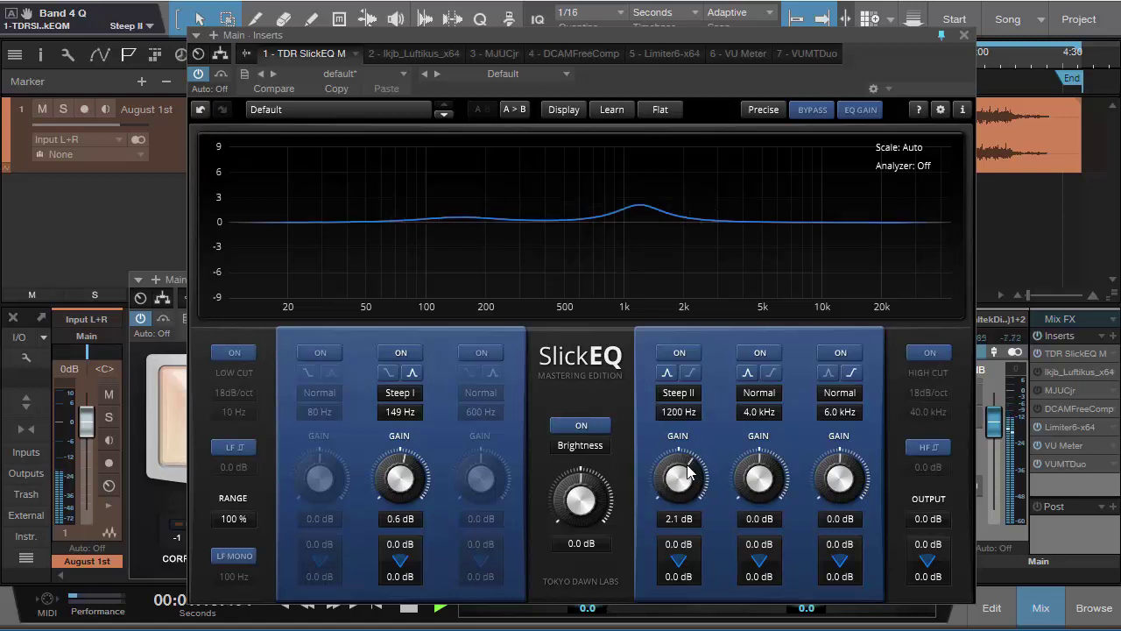
pyautogui.moveTo(686, 488); pyautogui.dragTo(686, 483)
pyautogui.scroll(5, 686, 490)
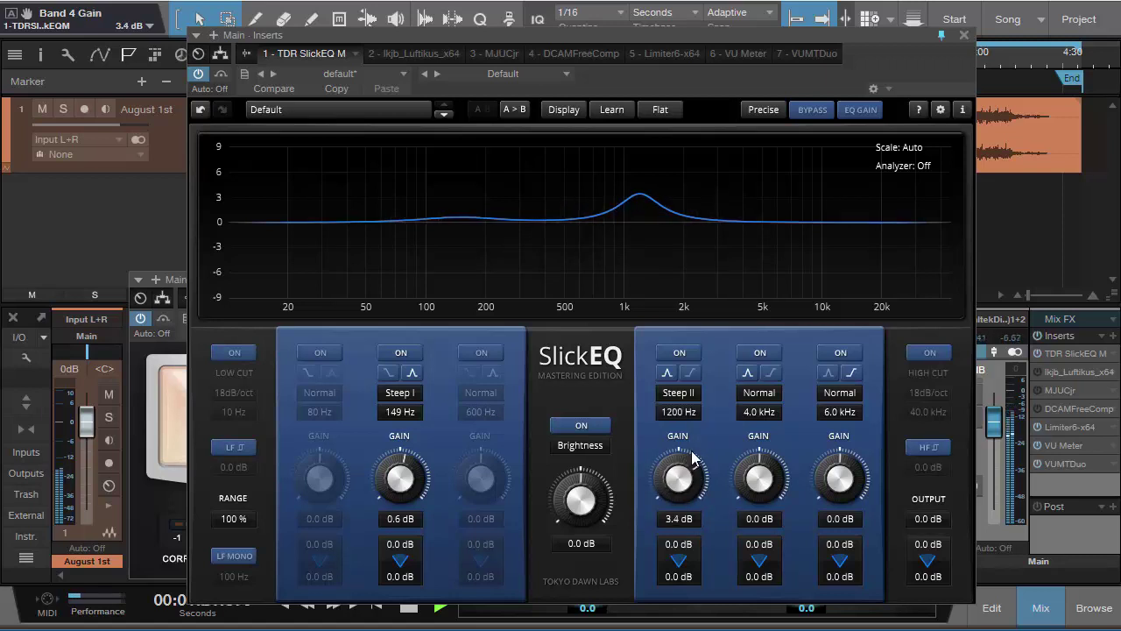
pyautogui.moveTo(680, 414)
pyautogui.mouseDown()
pyautogui.moveTo(680, 426)
pyautogui.moveTo(680, 405)
pyautogui.moveTo(680, 415)
pyautogui.mouseUp()
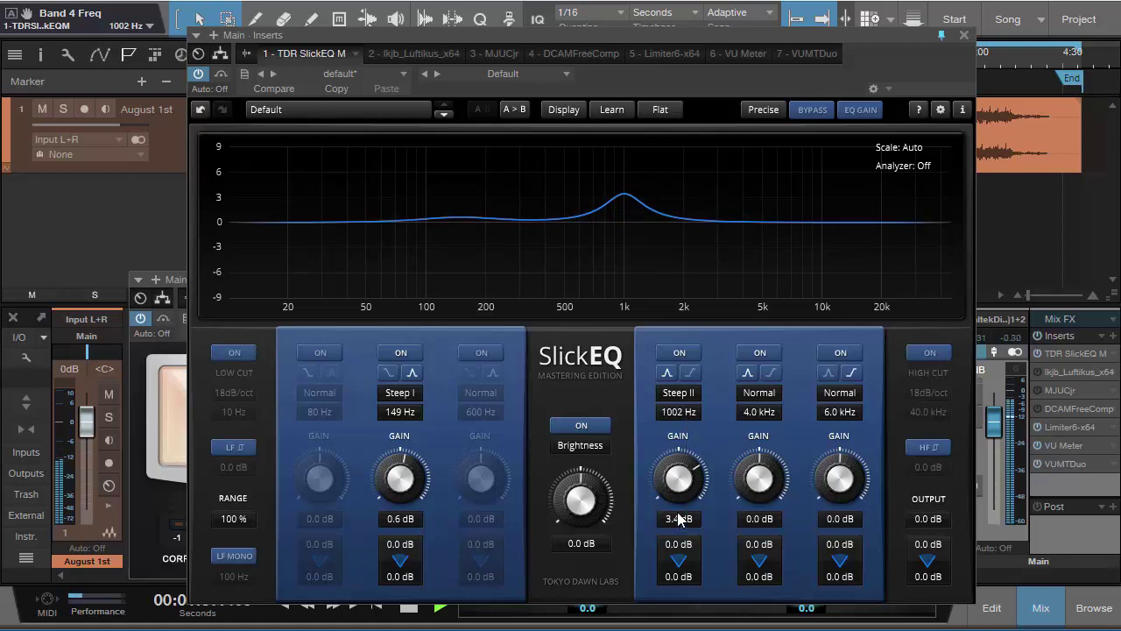
pyautogui.moveTo(689, 473); pyautogui.dragTo(689, 457)
# - Widen the 1002 Hz band to Normal, trying Steep I on the way, and set its gain to 0.6 dB
pyautogui.click(679, 392)
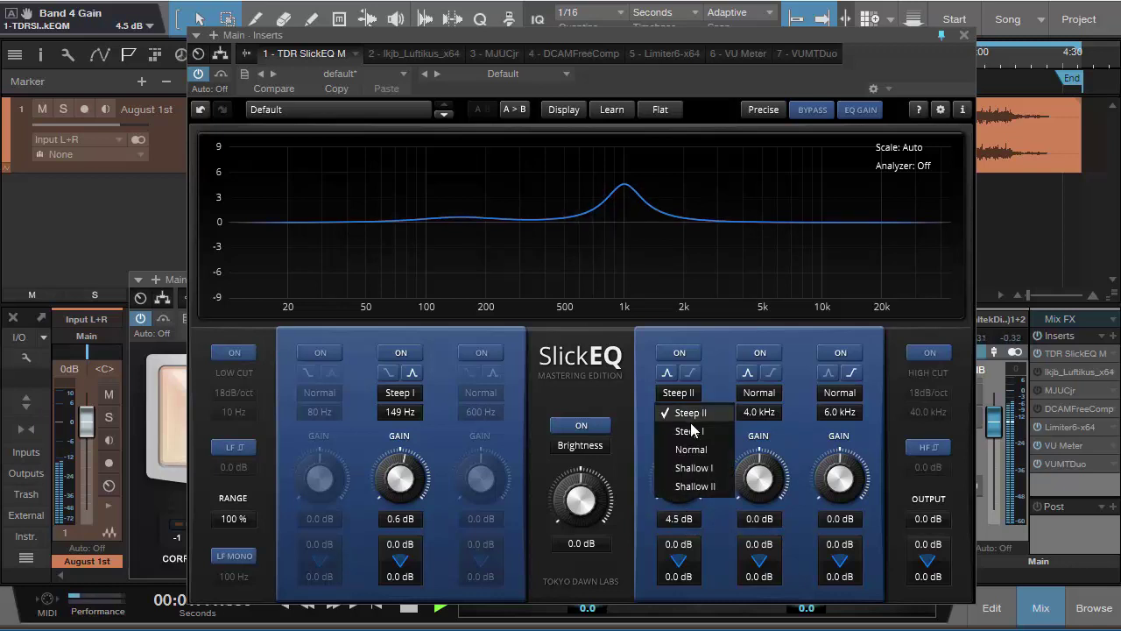
pyautogui.click(699, 430)
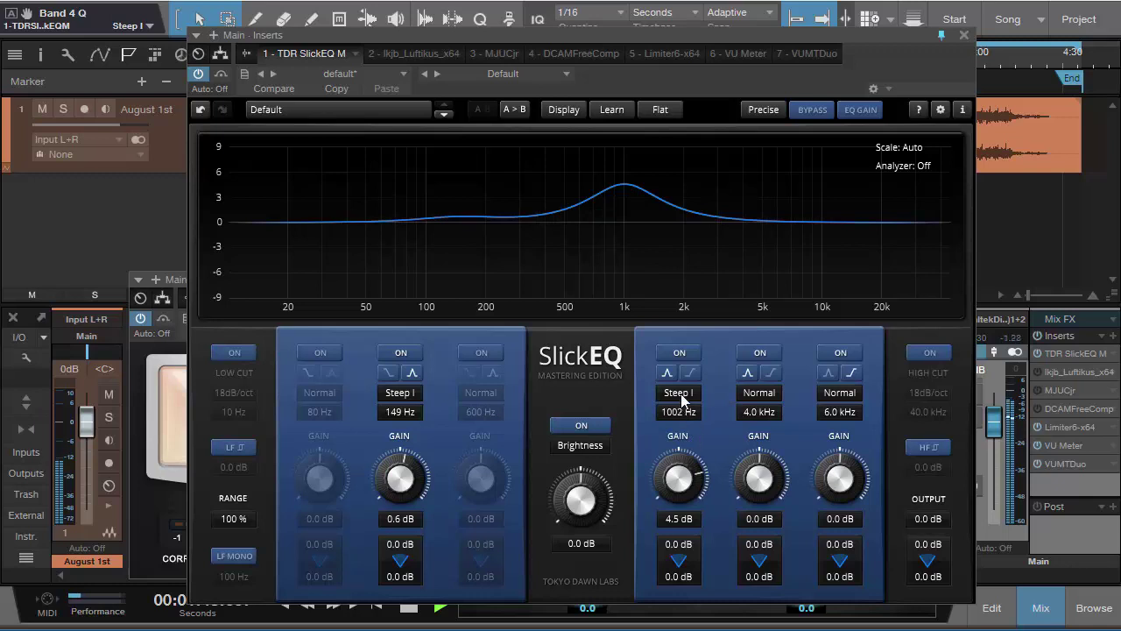
pyautogui.click(681, 393)
pyautogui.click(690, 448)
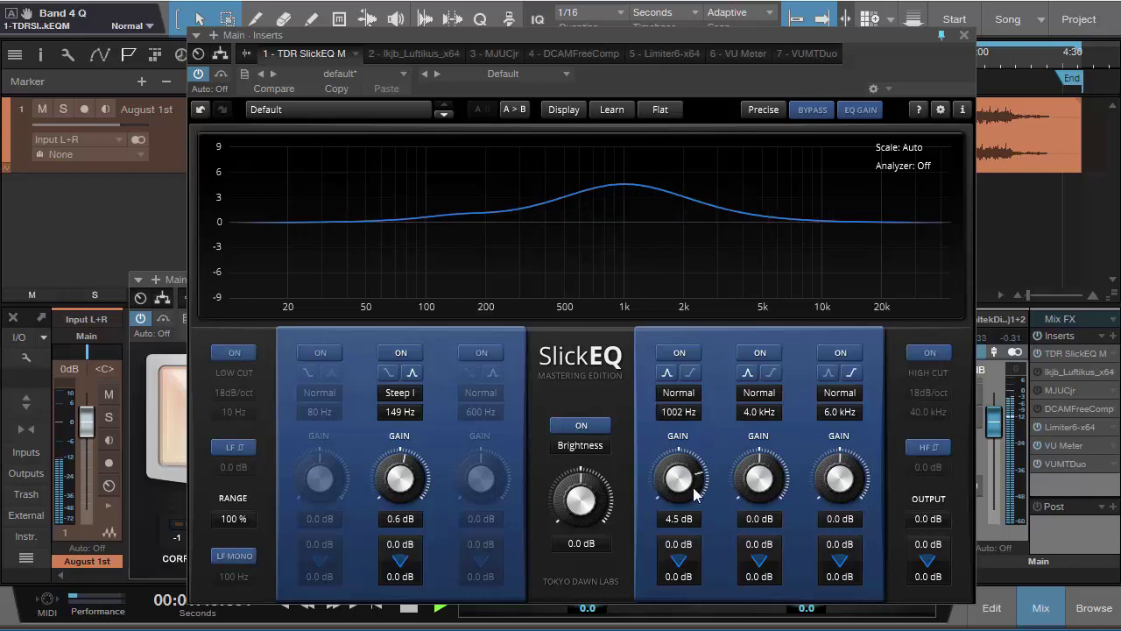
pyautogui.moveTo(689, 477); pyautogui.dragTo(688, 517)
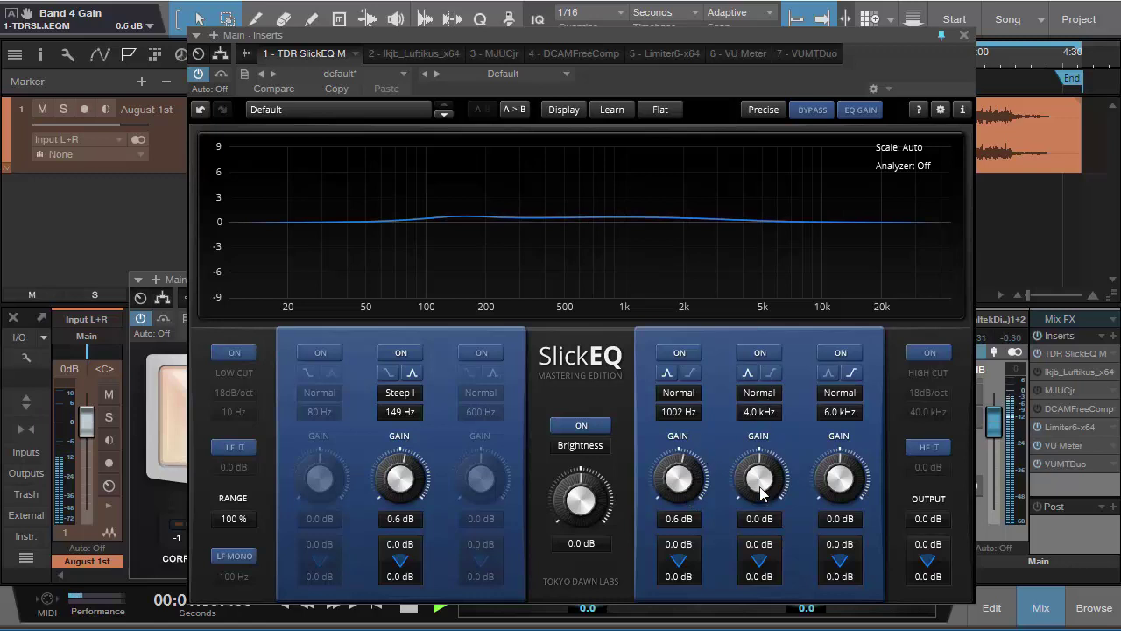
# - Narrow the 4.0 kHz band to Steep II and set its frequency to 3.3 kHz with a 1.3 dB gain
pyautogui.moveTo(760, 493); pyautogui.dragTo(761, 474)
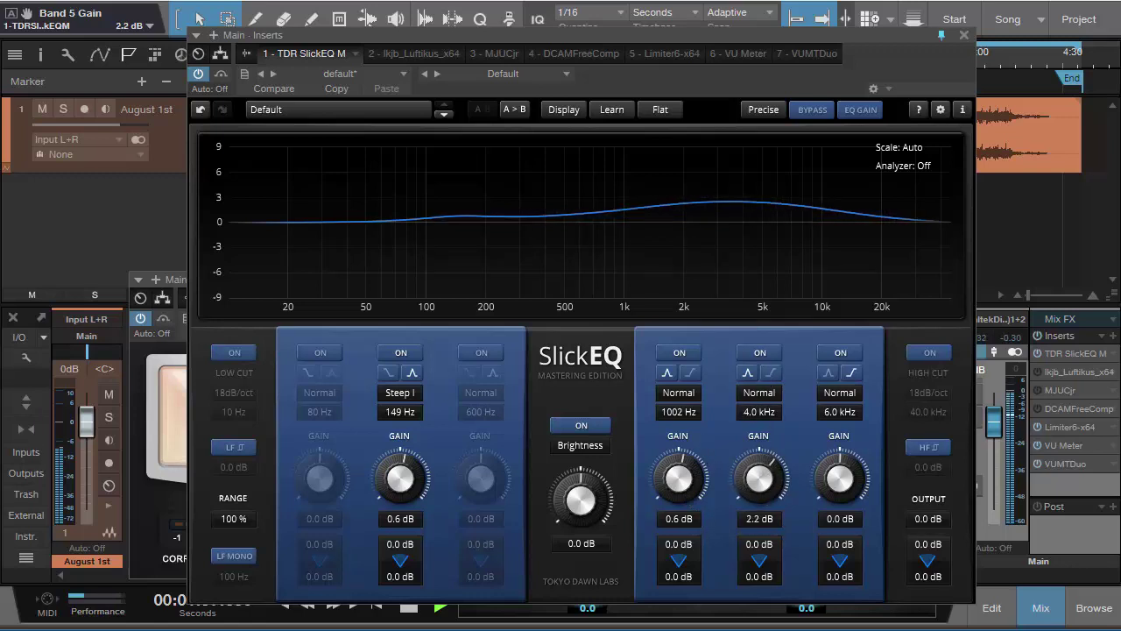
pyautogui.click(759, 394)
pyautogui.click(760, 338)
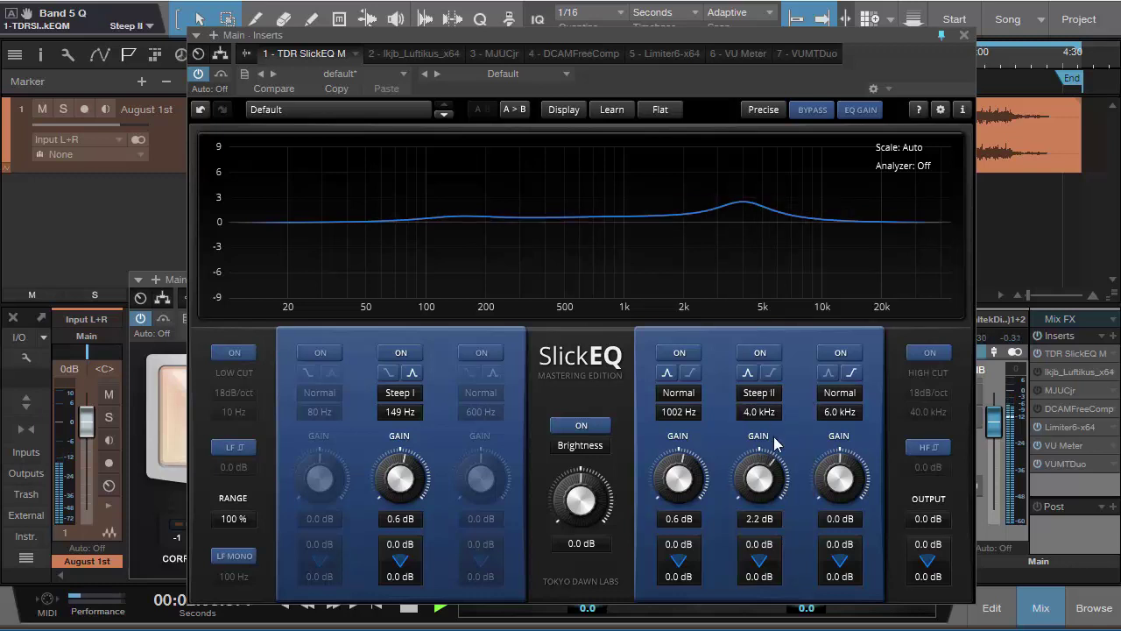
pyautogui.moveTo(768, 461); pyautogui.dragTo(767, 457)
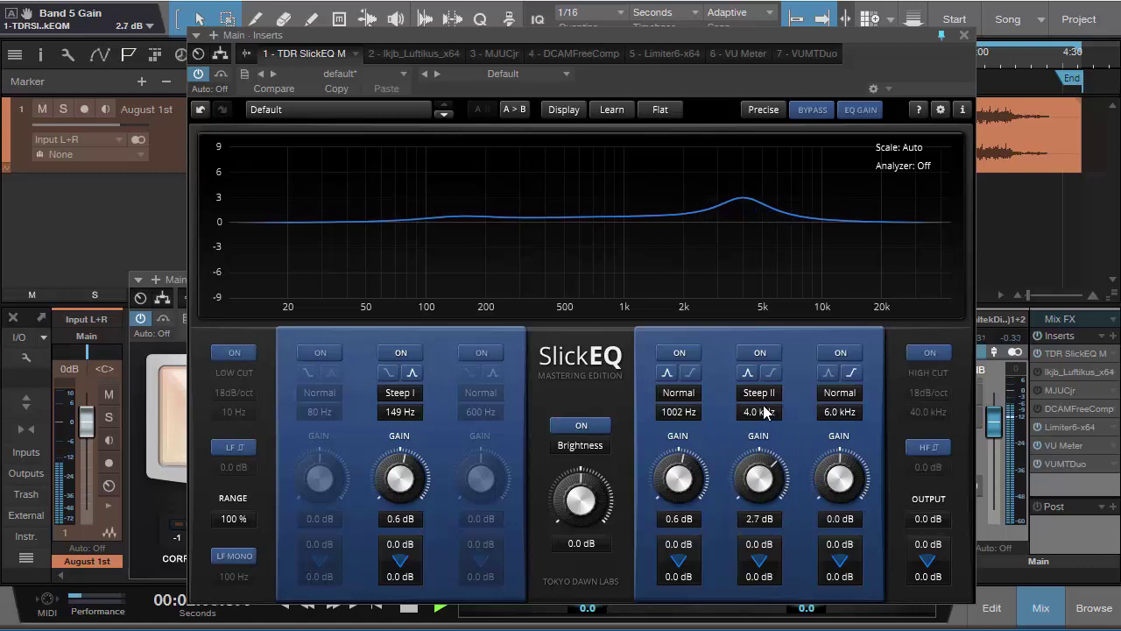
pyautogui.moveTo(769, 412); pyautogui.dragTo(758, 448)
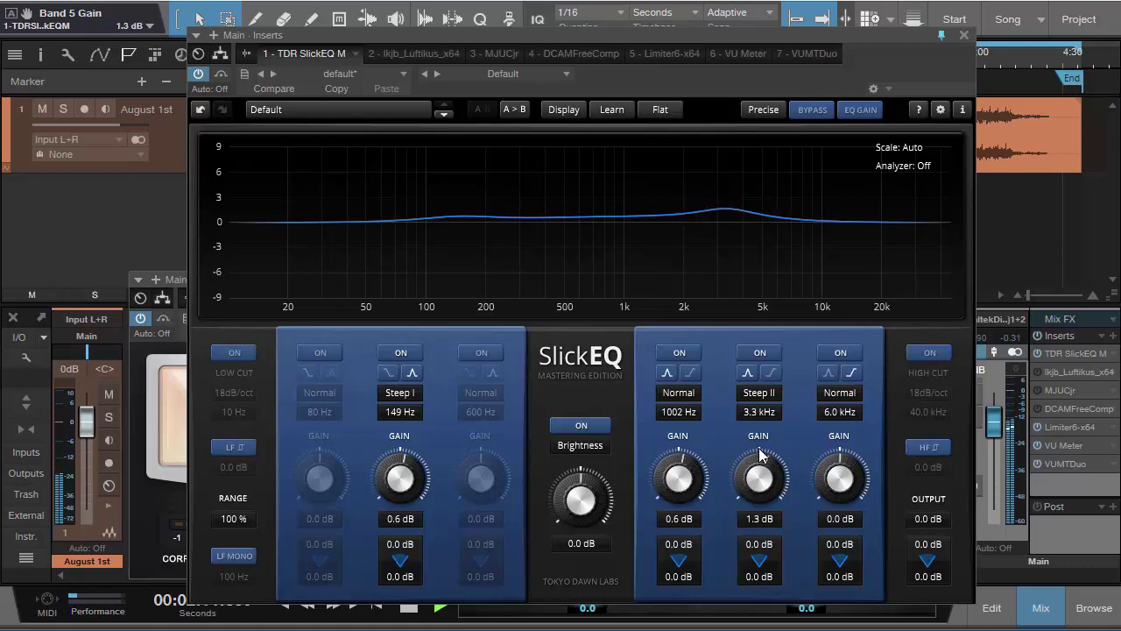
# - Widen the 3.3 kHz band to Normal and set its gain to 0.6 dB while playing from about 1:30
pyautogui.click(762, 398)
pyautogui.click(777, 446)
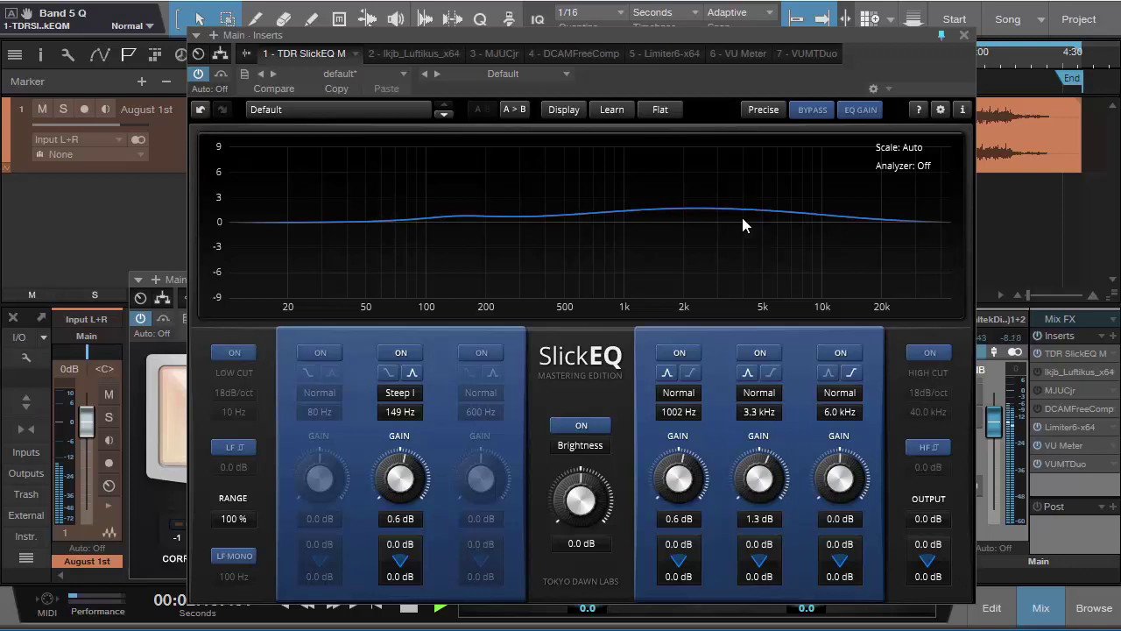
pyautogui.moveTo(734, 111); pyautogui.dragTo(701, 180)
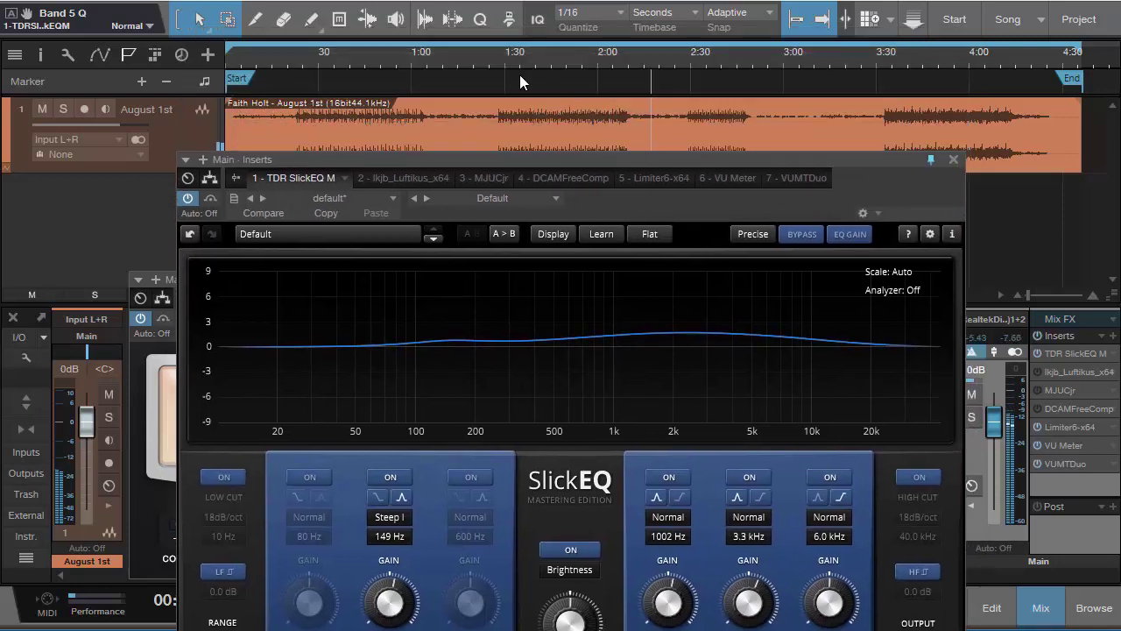
pyautogui.moveTo(638, 201); pyautogui.dragTo(646, 56)
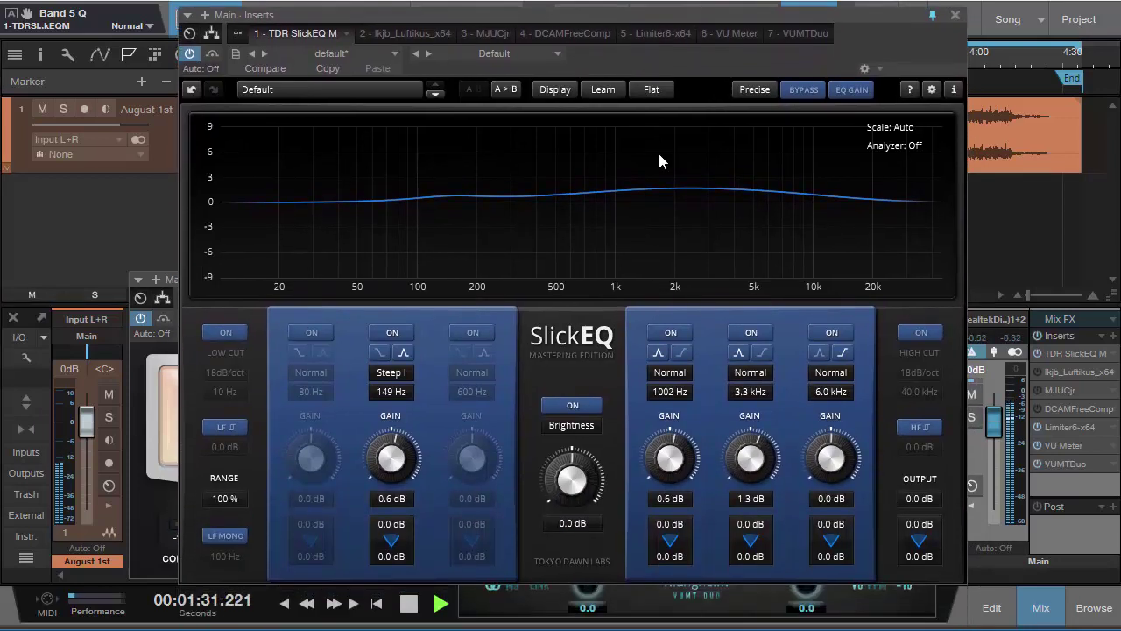
pyautogui.moveTo(750, 457)
pyautogui.mouseDown()
pyautogui.moveTo(750, 445)
pyautogui.moveTo(750, 465)
pyautogui.mouseUp()
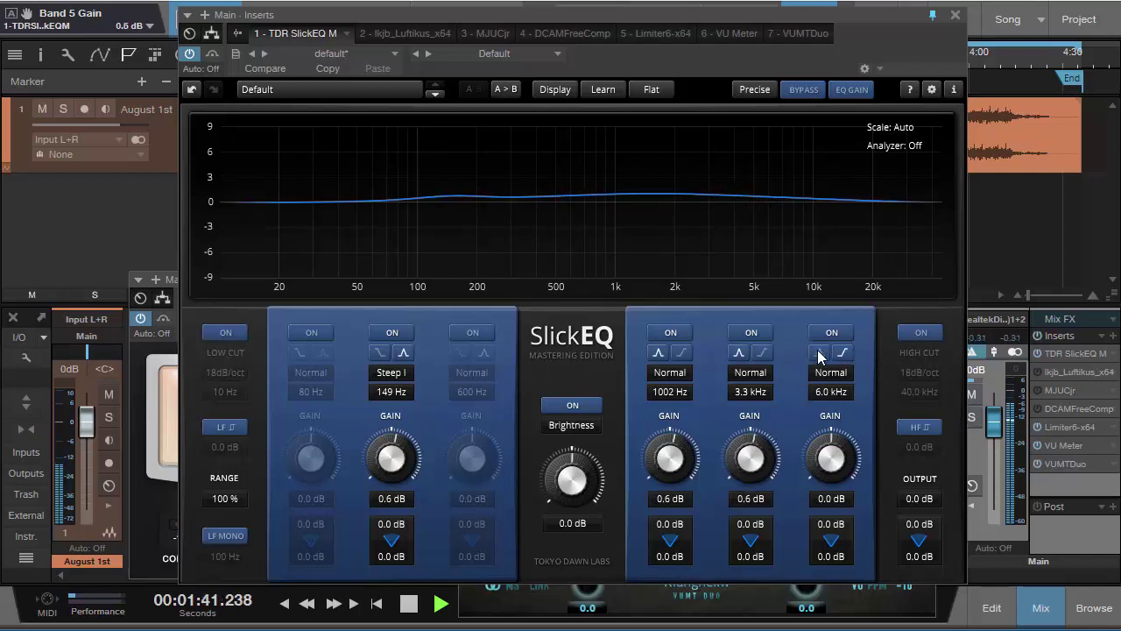
# - Set the 6.0 kHz band's frequency to 10.0 kHz and gain to 0.2 dB, trying a bell shape before restoring the high shelf
pyautogui.moveTo(843, 458); pyautogui.dragTo(844, 446)
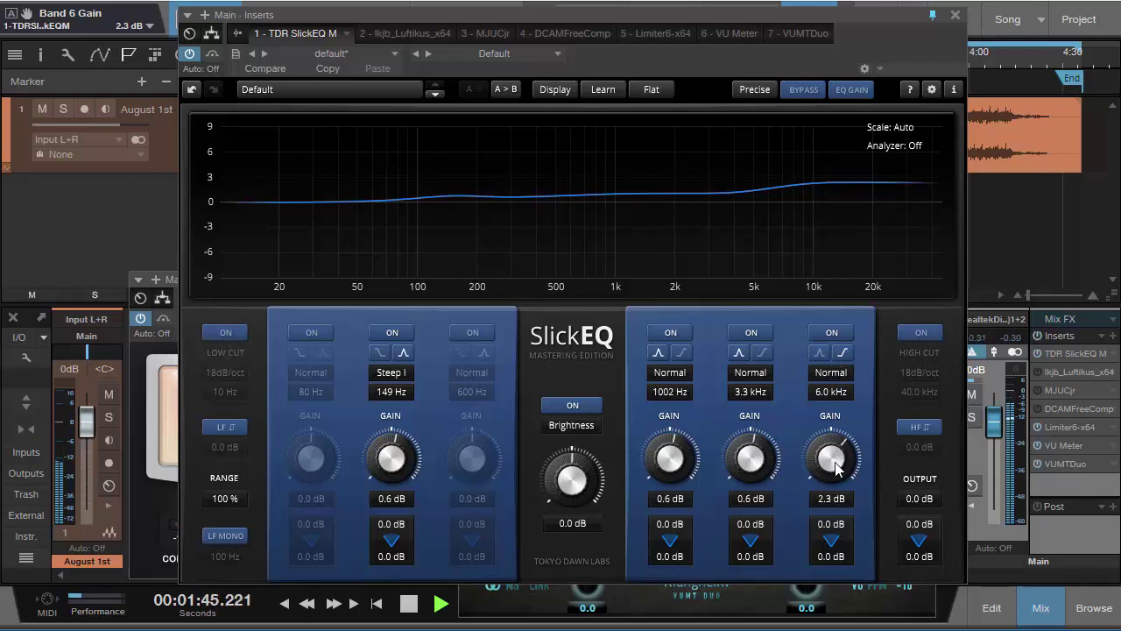
pyautogui.moveTo(832, 394)
pyautogui.mouseDown()
pyautogui.moveTo(833, 363)
pyautogui.moveTo(828, 409)
pyautogui.mouseUp()
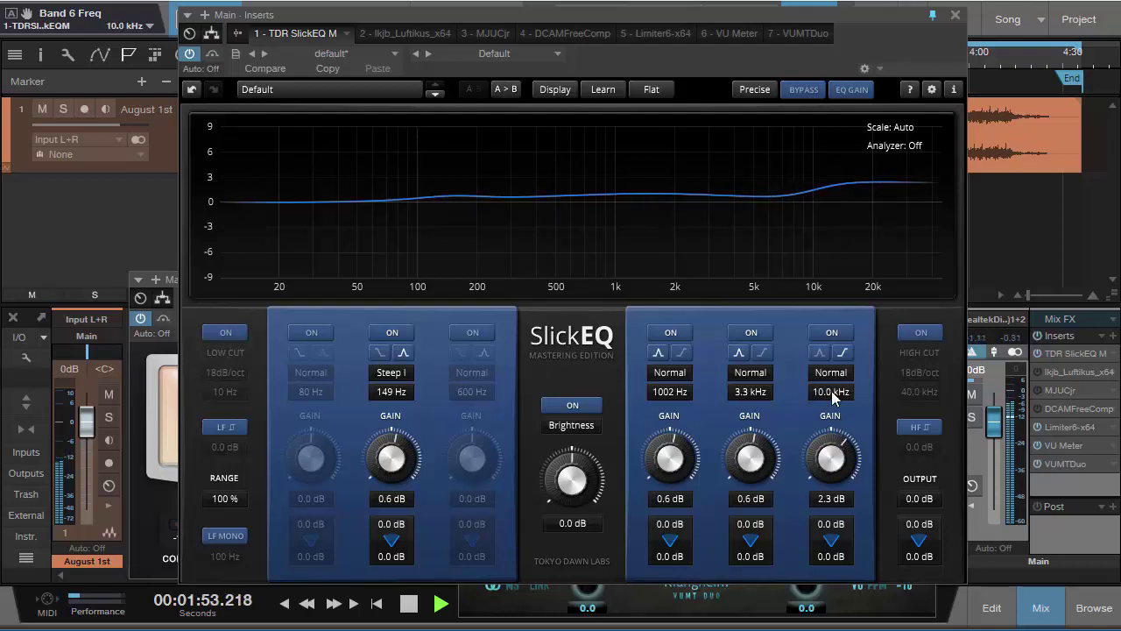
pyautogui.moveTo(836, 459); pyautogui.dragTo(836, 474)
pyautogui.click(820, 352)
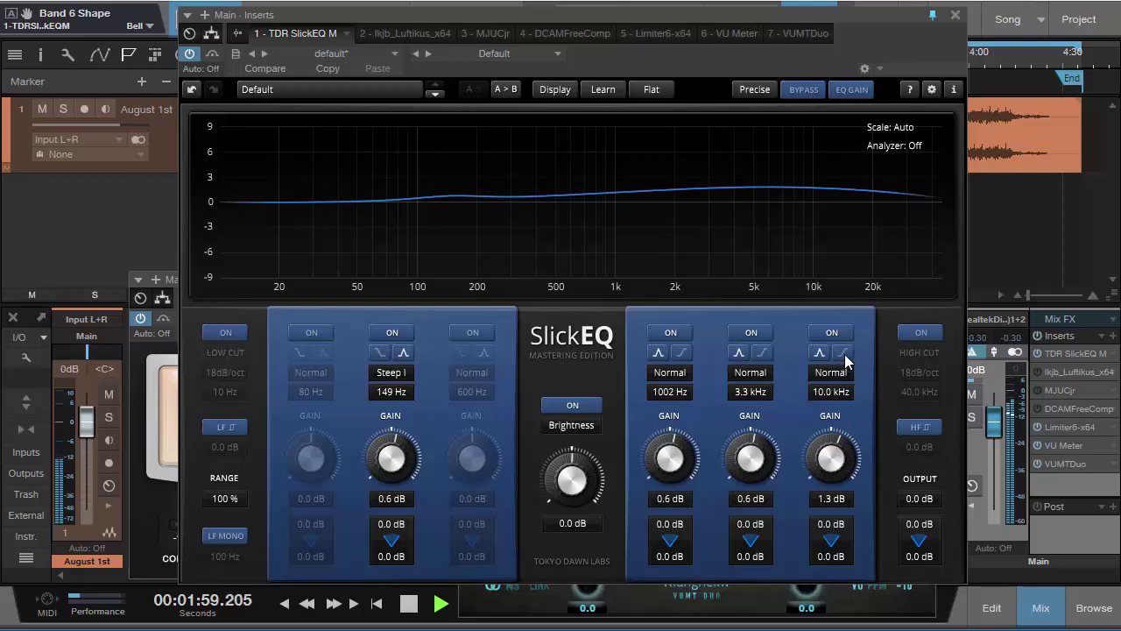
pyautogui.moveTo(846, 439)
pyautogui.mouseDown()
pyautogui.moveTo(846, 459)
pyautogui.moveTo(846, 408)
pyautogui.moveTo(846, 450)
pyautogui.mouseUp()
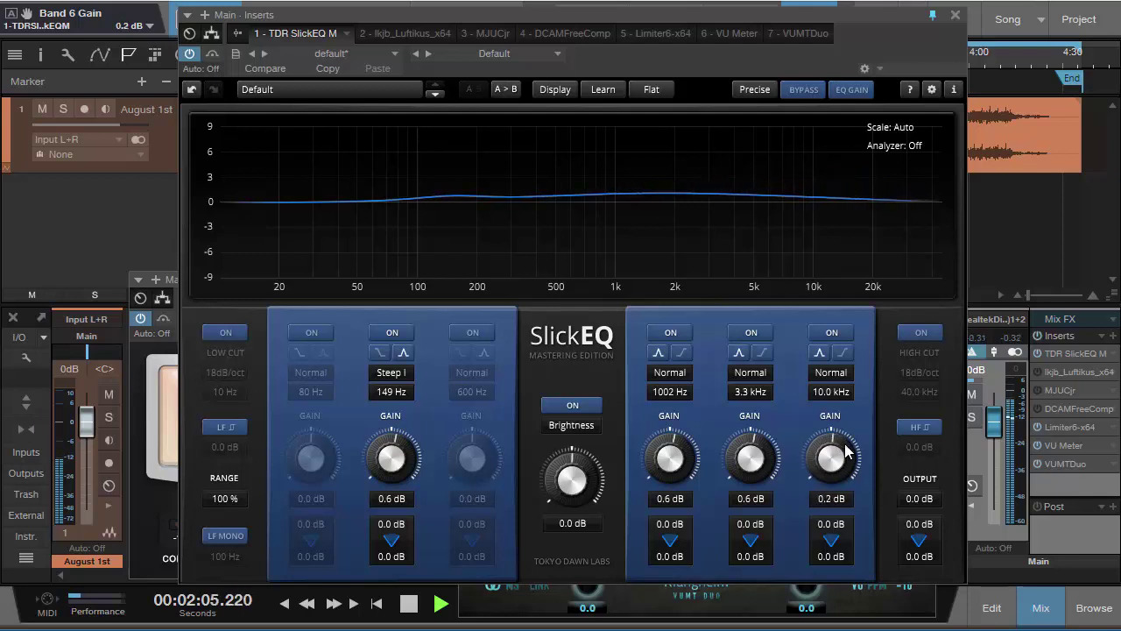
pyautogui.click(841, 353)
# - Uncover the timeline, play from about 0:24, and set the loop range to about 0:23 to 1:03
pyautogui.moveTo(719, 66); pyautogui.dragTo(677, 199)
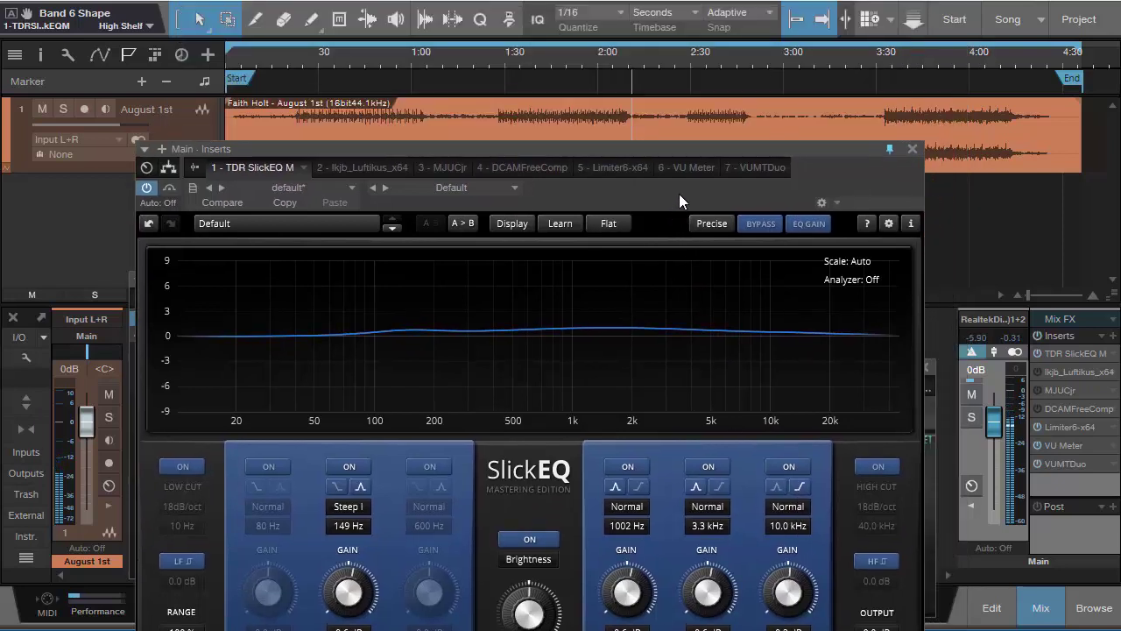
pyautogui.click(302, 57)
pyautogui.moveTo(1078, 48); pyautogui.dragTo(422, 50)
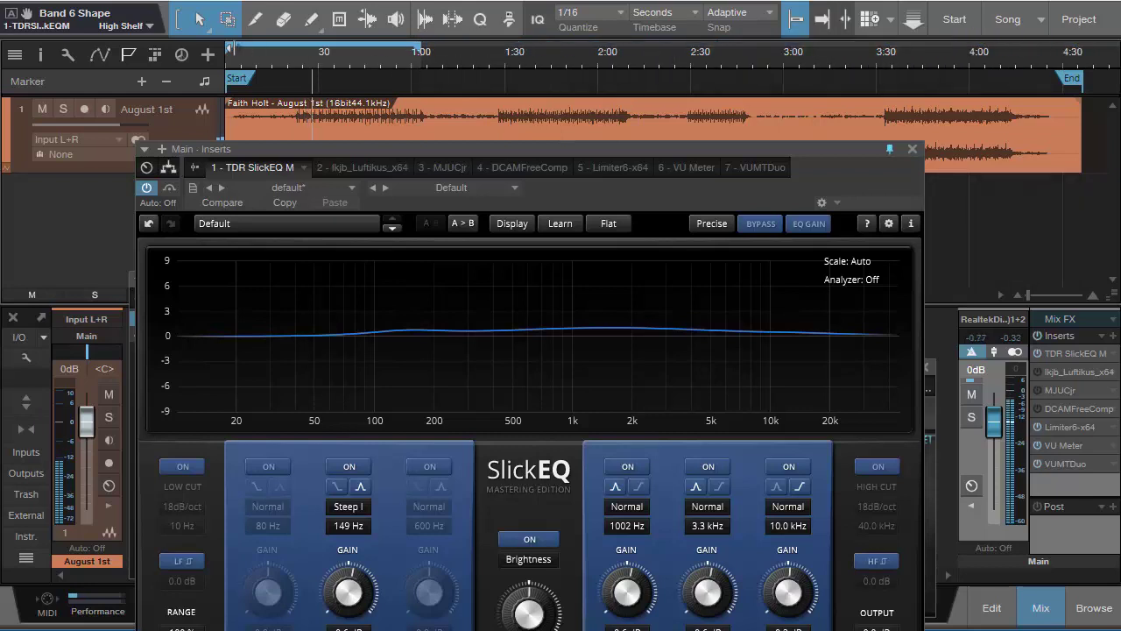
pyautogui.moveTo(230, 48); pyautogui.dragTo(295, 51)
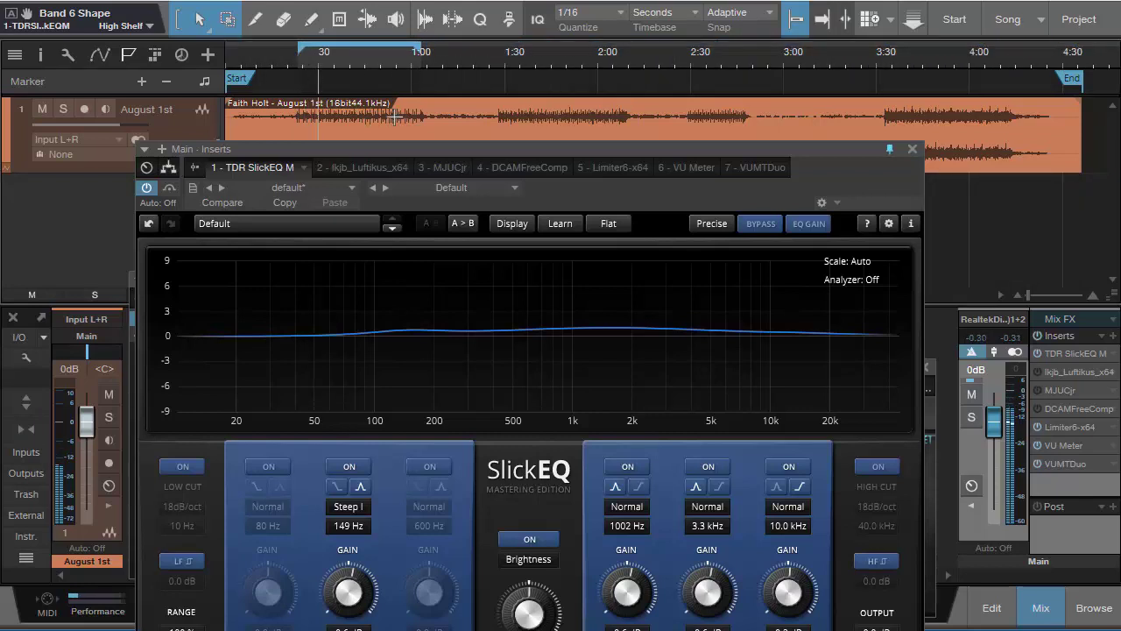
# - Uncover the VUMTDuo meter to check the levels, and raise the 10.0 kHz shelf's gain to 1.3 dB
pyautogui.moveTo(479, 152); pyautogui.dragTo(169, 0)
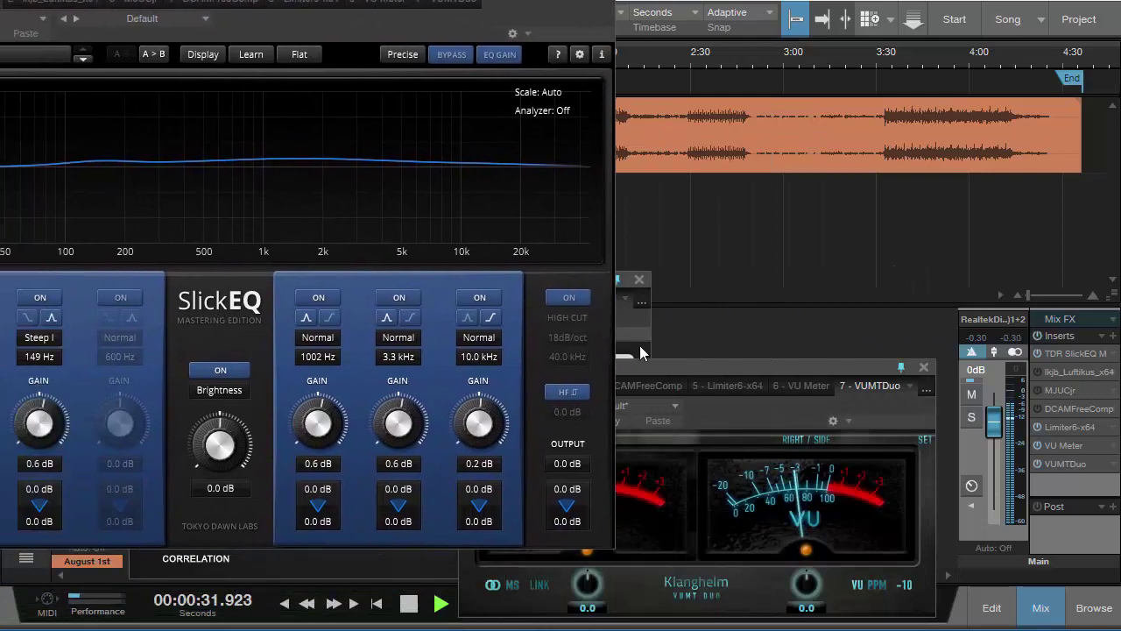
pyautogui.moveTo(754, 413); pyautogui.dragTo(848, 373)
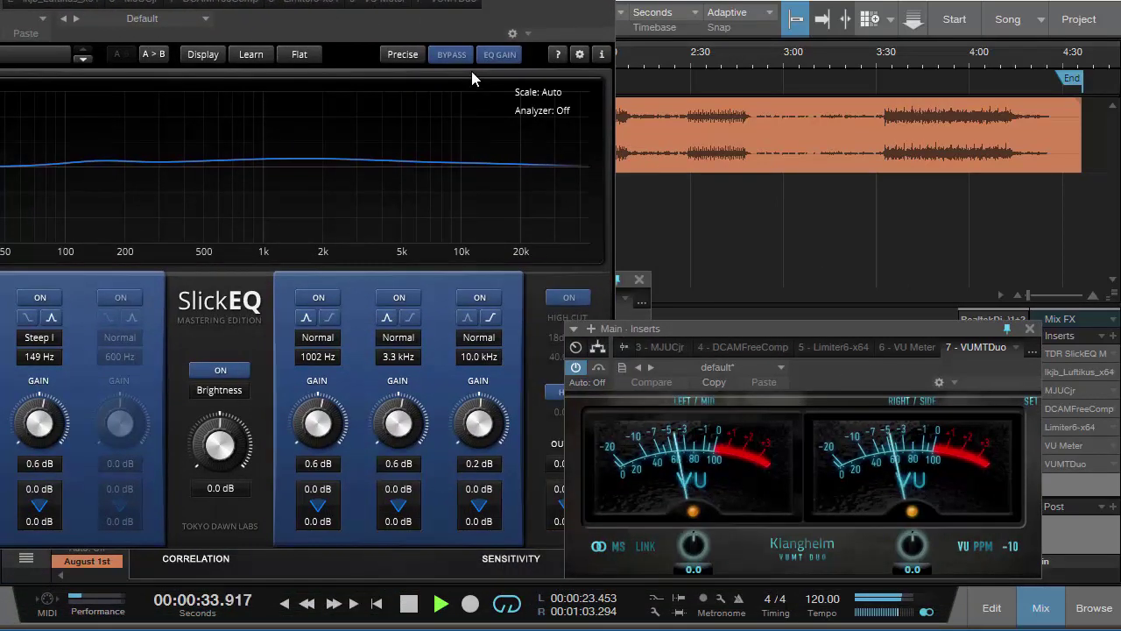
pyautogui.moveTo(513, 13); pyautogui.dragTo(813, 88)
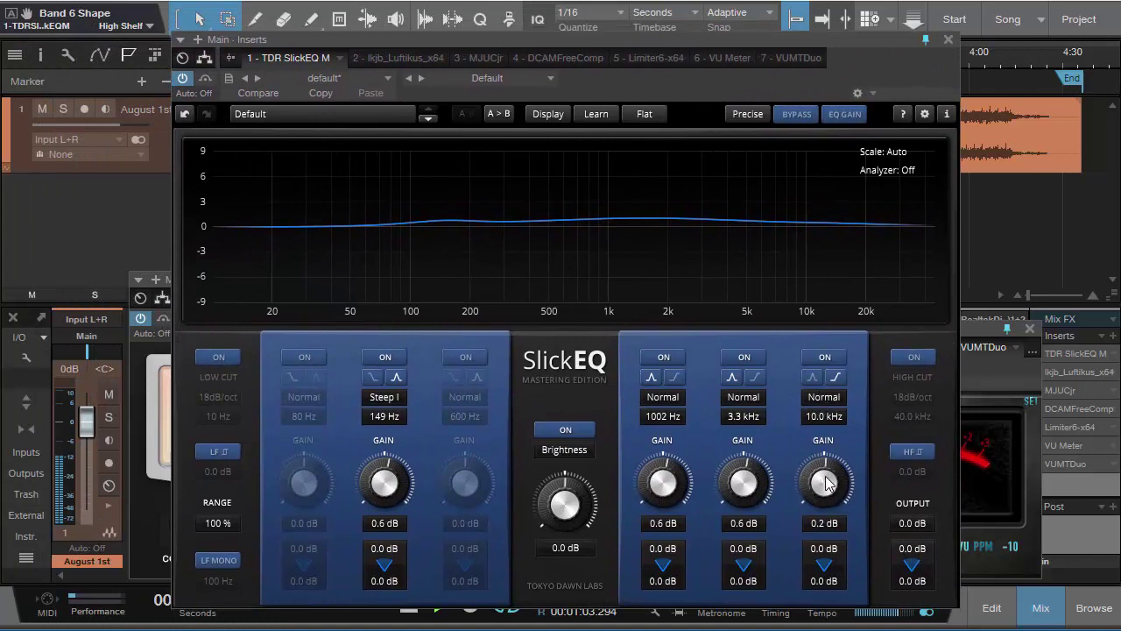
pyautogui.moveTo(826, 480); pyautogui.dragTo(826, 455)
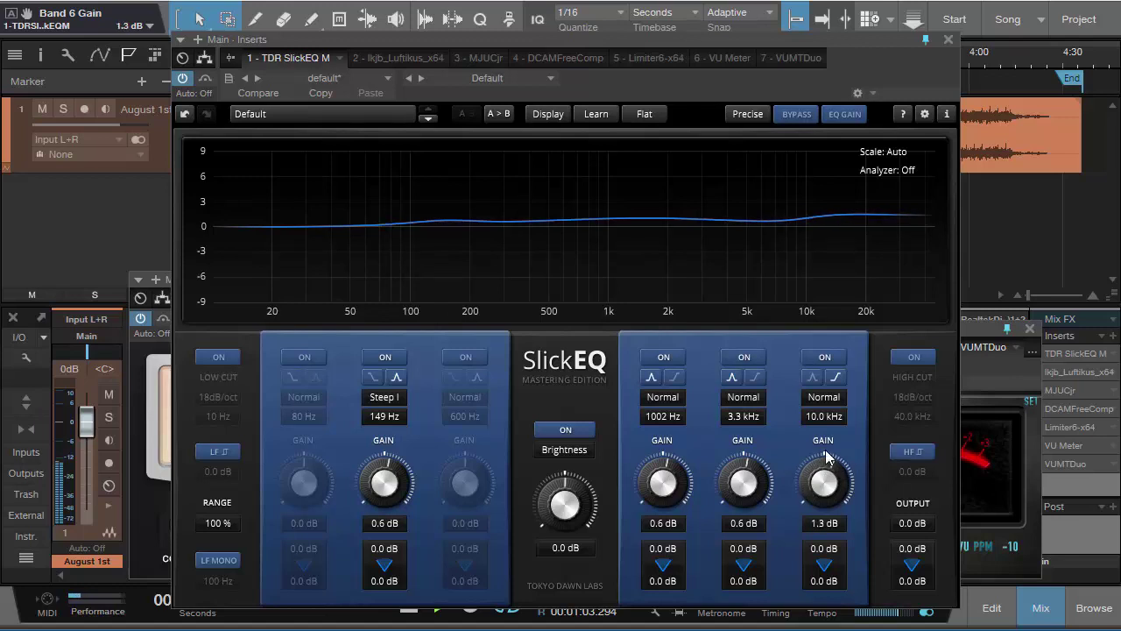
# - Arrange the SlickEQ and VUMTDuo windows so both are visible, and open the lkjb_Luftikus_x64 insert on the Main channel
pyautogui.moveTo(697, 91); pyautogui.dragTo(723, 59)
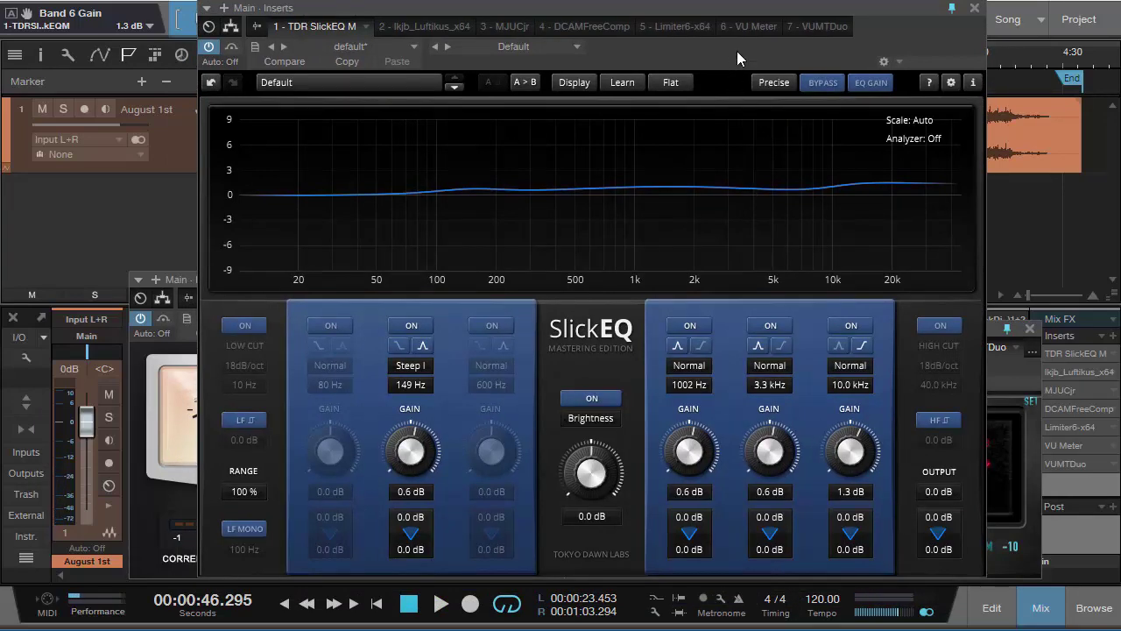
pyautogui.moveTo(737, 51); pyautogui.dragTo(386, 82)
pyautogui.moveTo(950, 335); pyautogui.dragTo(798, 368)
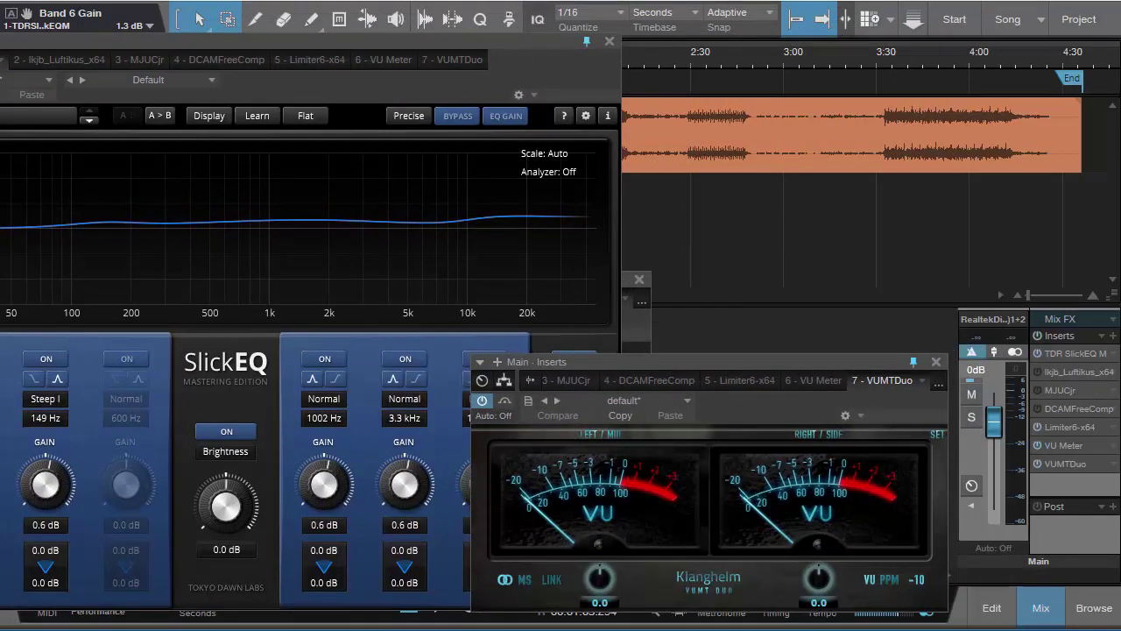
pyautogui.doubleClick(1081, 373)
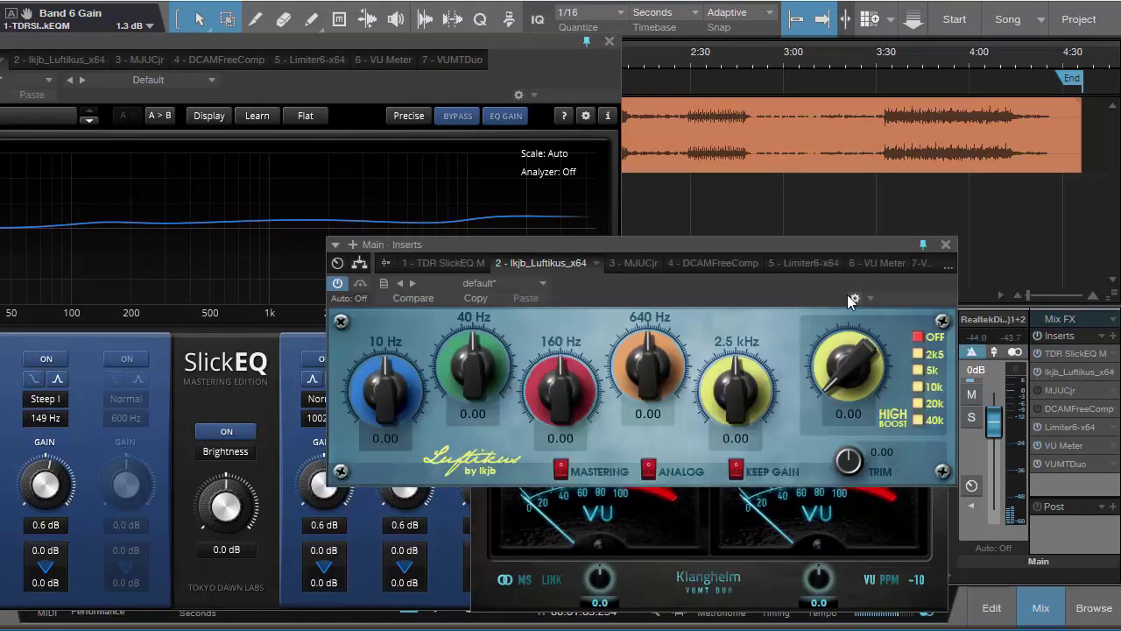
# - Set Luftikus's high boost frequency to 10k and reset the gain of SlickEQ's 10.0 kHz shelf to 0.0 dB
pyautogui.moveTo(807, 294); pyautogui.dragTo(929, 302)
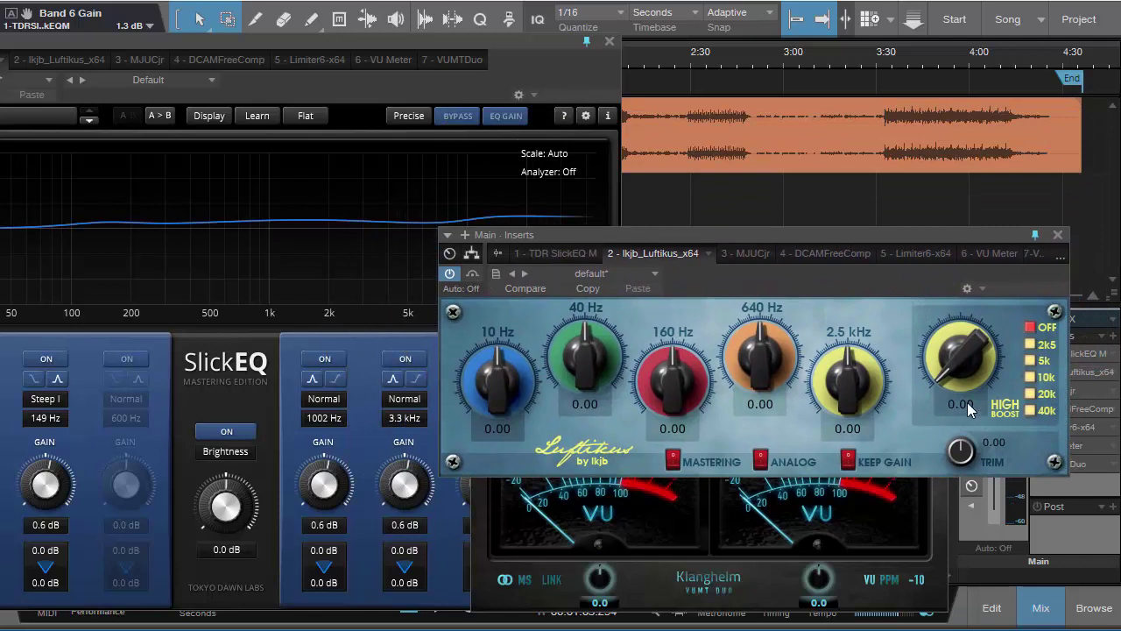
pyautogui.click(1031, 378)
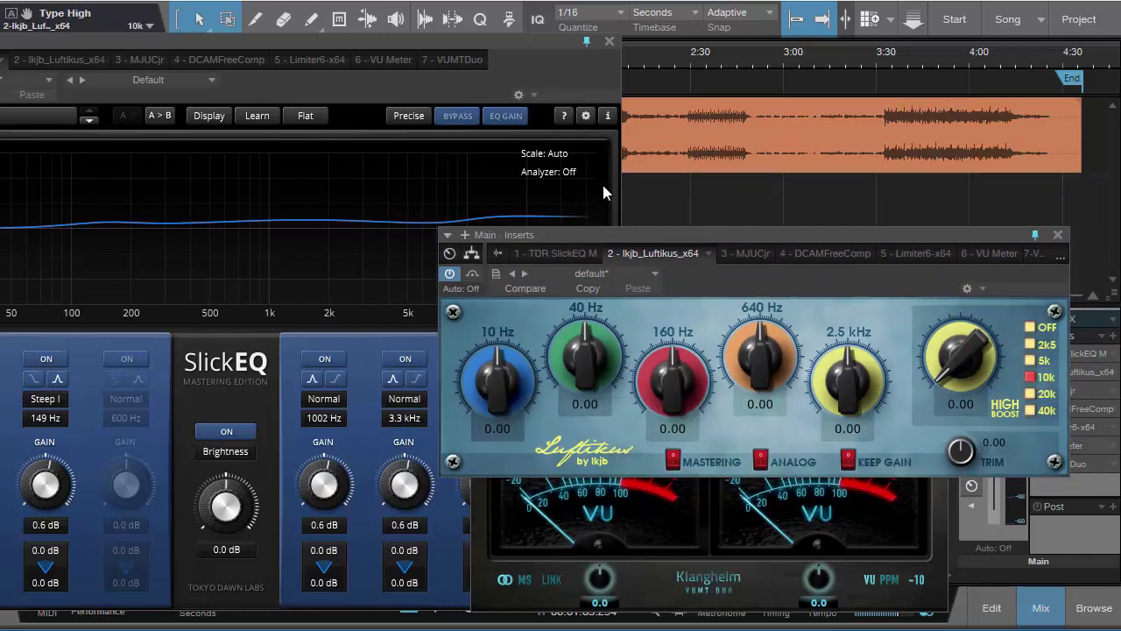
pyautogui.moveTo(528, 61); pyautogui.dragTo(509, 44)
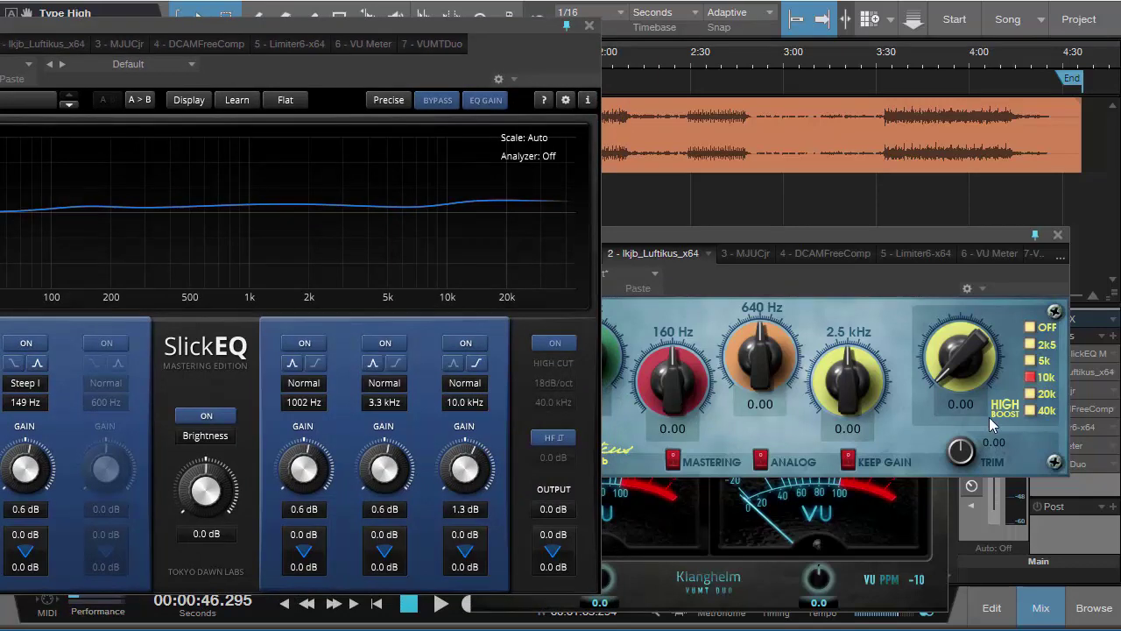
pyautogui.moveTo(473, 475); pyautogui.dragTo(474, 493)
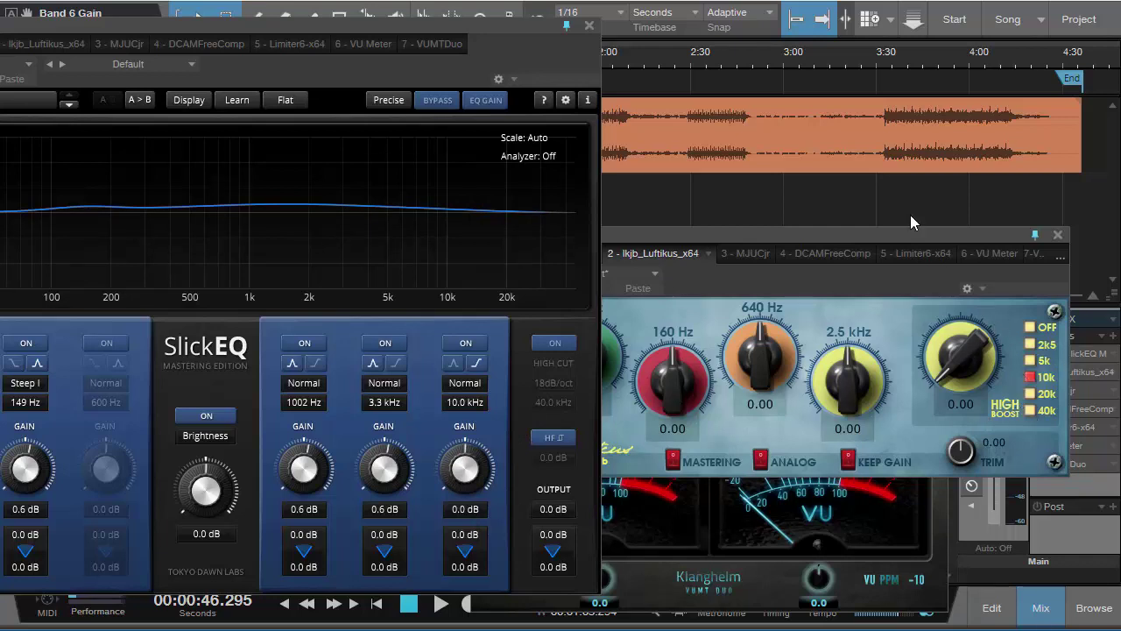
# - Set the loop range to about 1:29 to 2:08 and arrange the SlickEQ window so Luftikus stays visible
pyautogui.moveTo(492, 42); pyautogui.dragTo(489, 181)
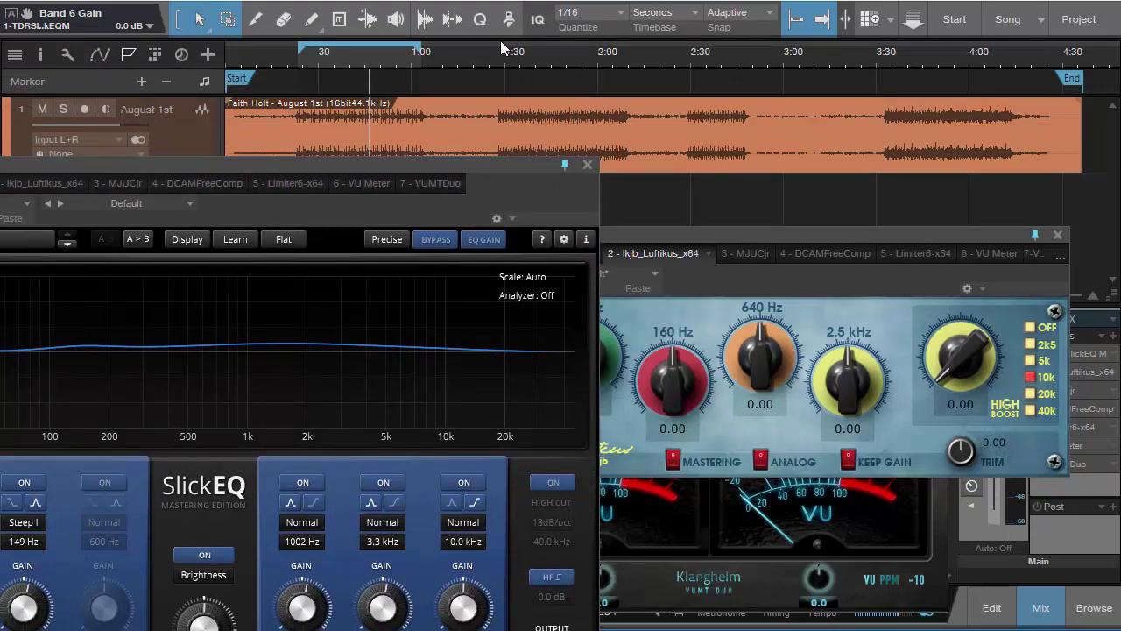
pyautogui.moveTo(509, 42); pyautogui.dragTo(624, 42)
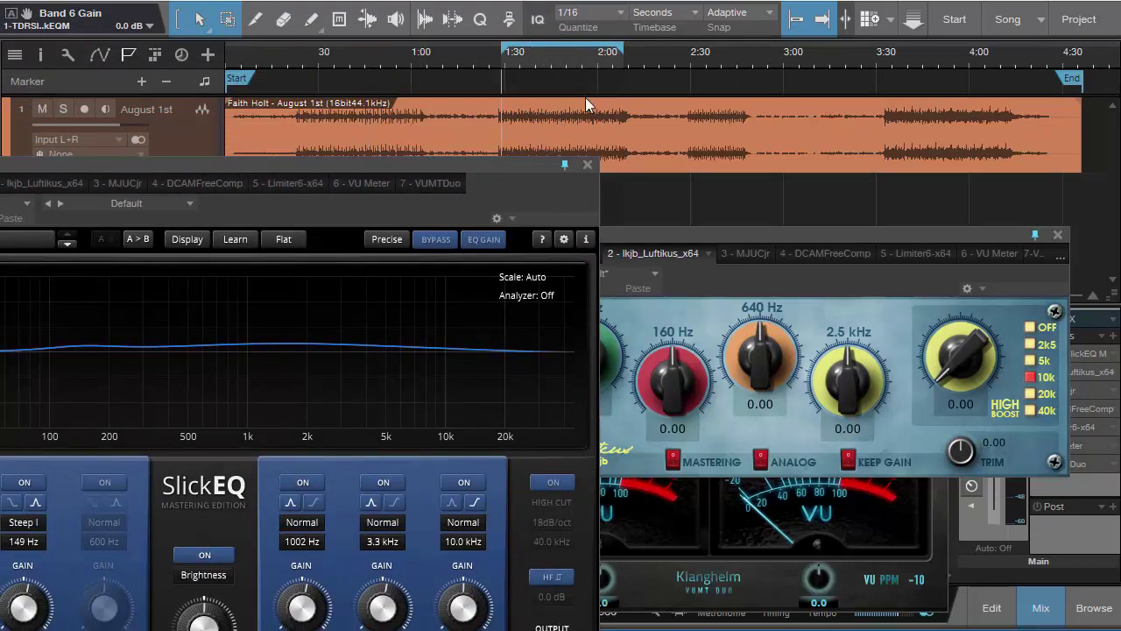
pyautogui.moveTo(516, 165); pyautogui.dragTo(442, 98)
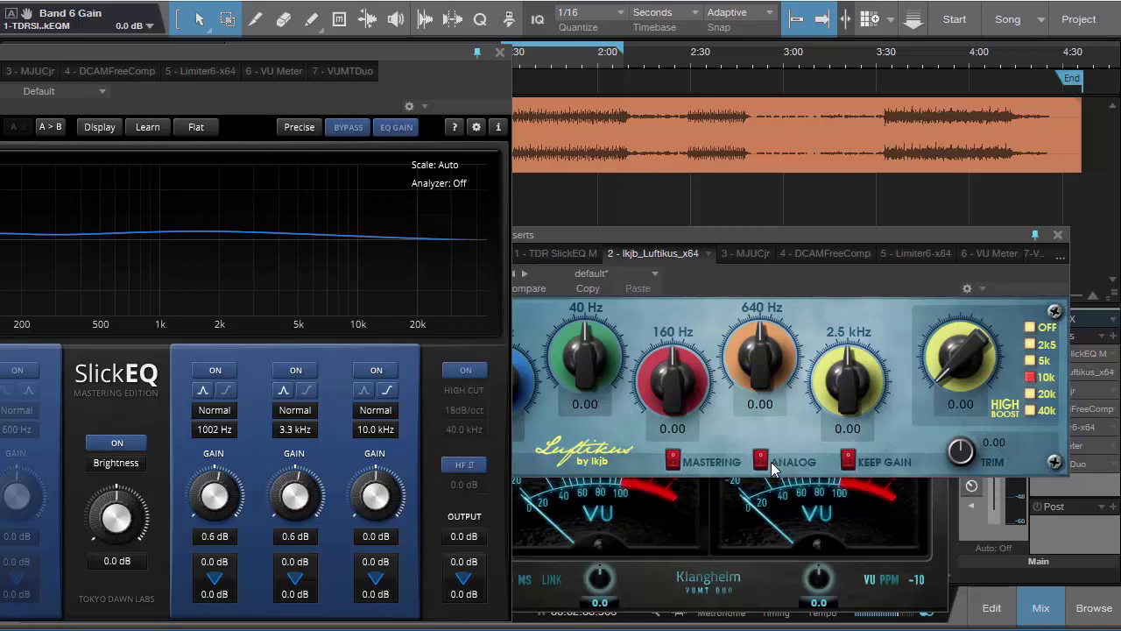
pyautogui.moveTo(429, 105)
pyautogui.mouseDown()
pyautogui.moveTo(380, 175)
pyautogui.moveTo(378, 157)
pyautogui.mouseUp()
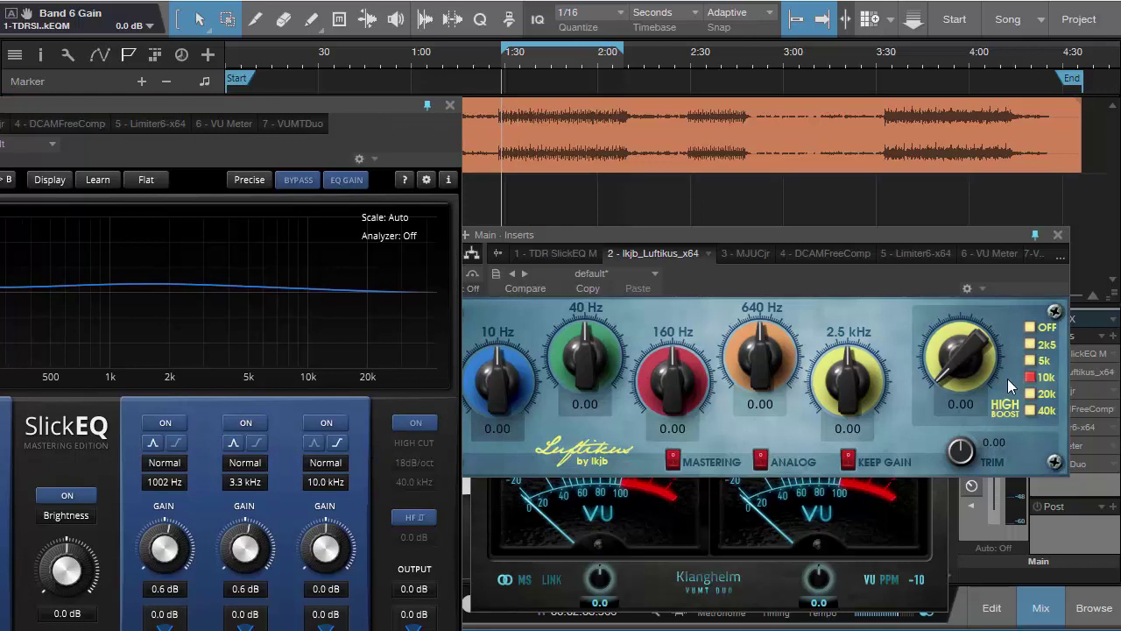
# - During playback, try Luftikus's high boost at 6.60 and SlickEQ's 10.0 kHz shelf at 8.0 dB, returning each to around zero
pyautogui.moveTo(973, 356); pyautogui.dragTo(955, 364)
pyautogui.doubleClick(963, 337)
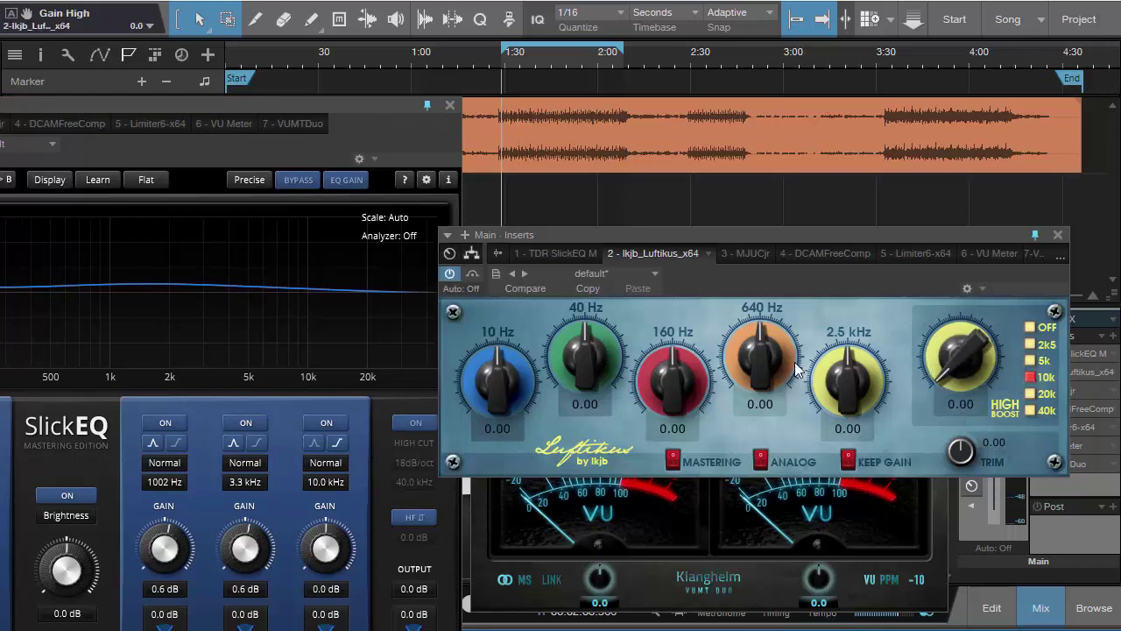
pyautogui.click(326, 562)
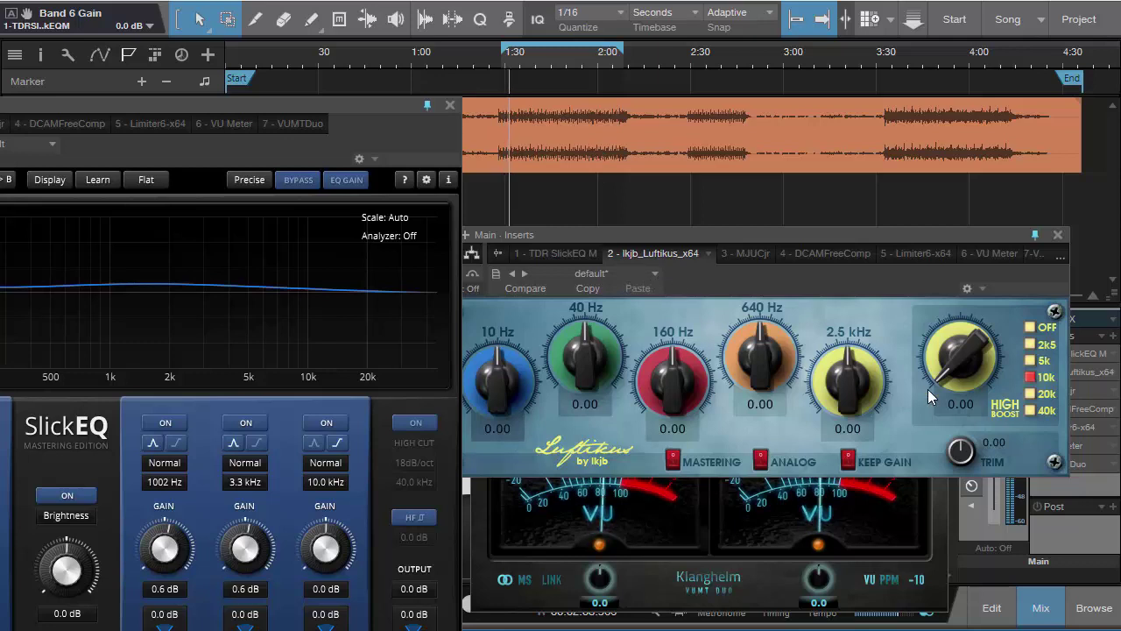
pyautogui.moveTo(927, 389); pyautogui.dragTo(953, 389)
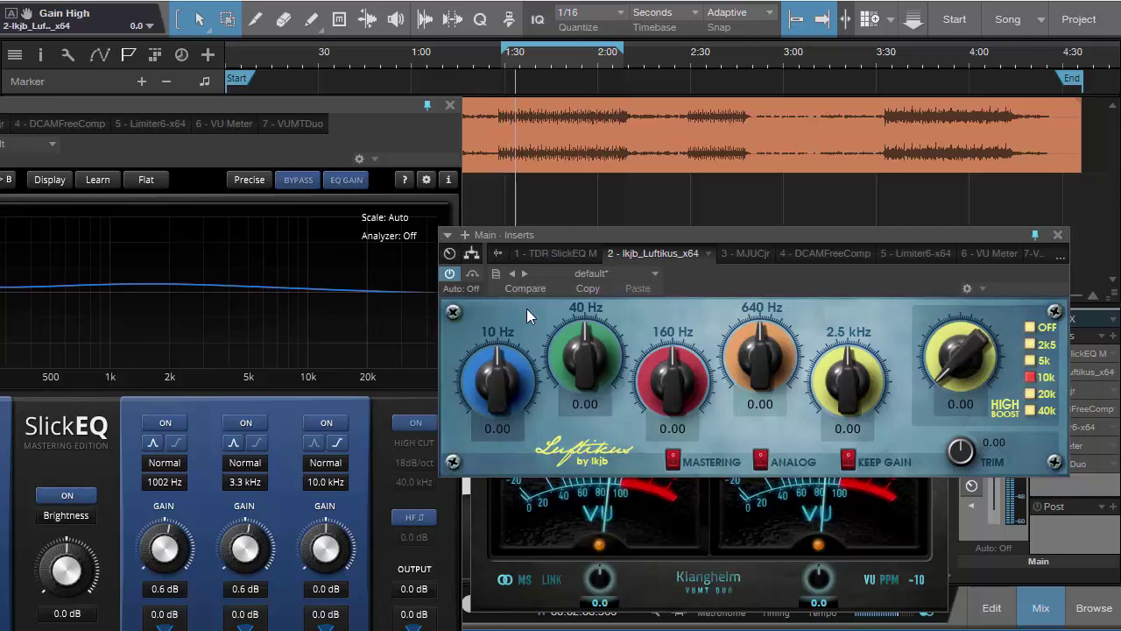
pyautogui.moveTo(969, 289)
pyautogui.mouseDown()
pyautogui.moveTo(852, 300)
pyautogui.moveTo(906, 329)
pyautogui.moveTo(982, 287)
pyautogui.mouseUp()
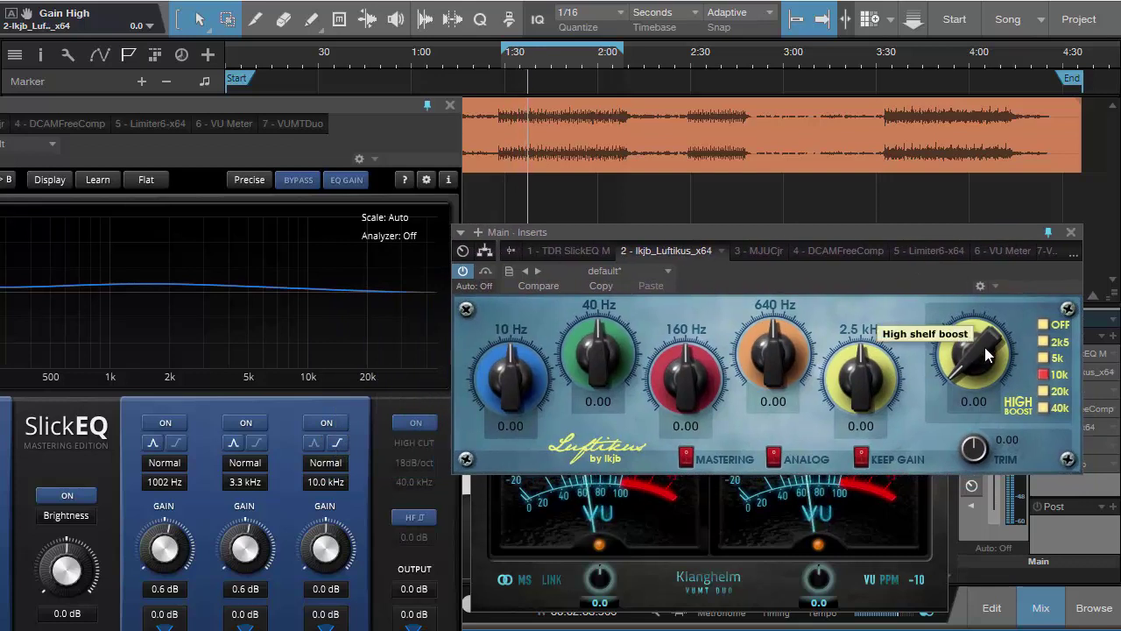
pyautogui.moveTo(985, 347); pyautogui.dragTo(1012, 202)
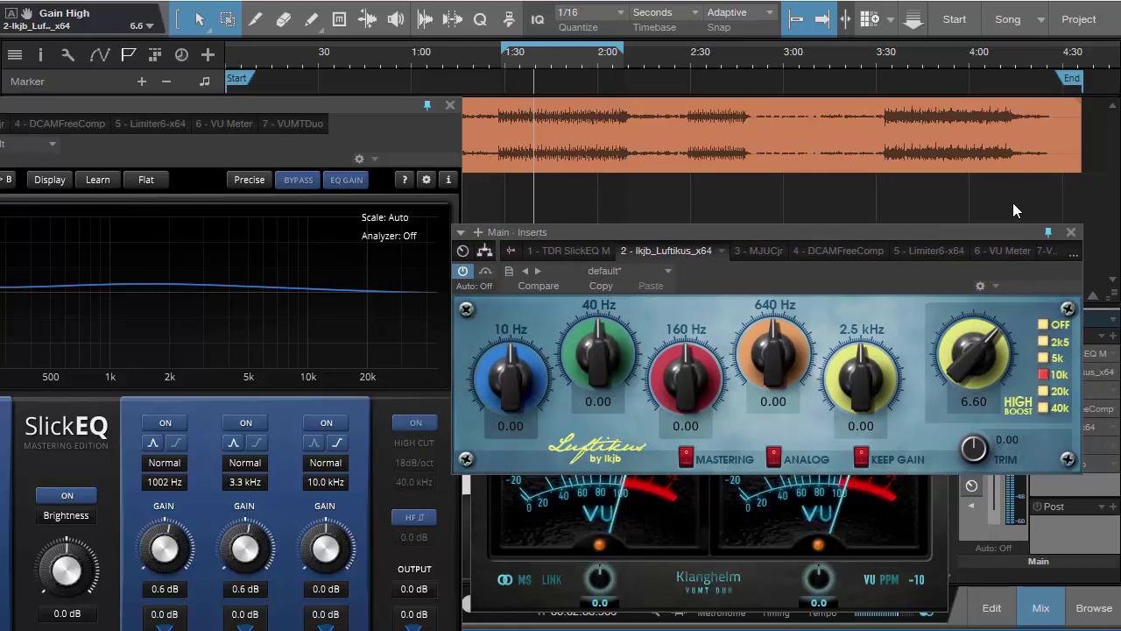
pyautogui.moveTo(975, 353); pyautogui.dragTo(979, 473)
pyautogui.moveTo(340, 550); pyautogui.dragTo(340, 456)
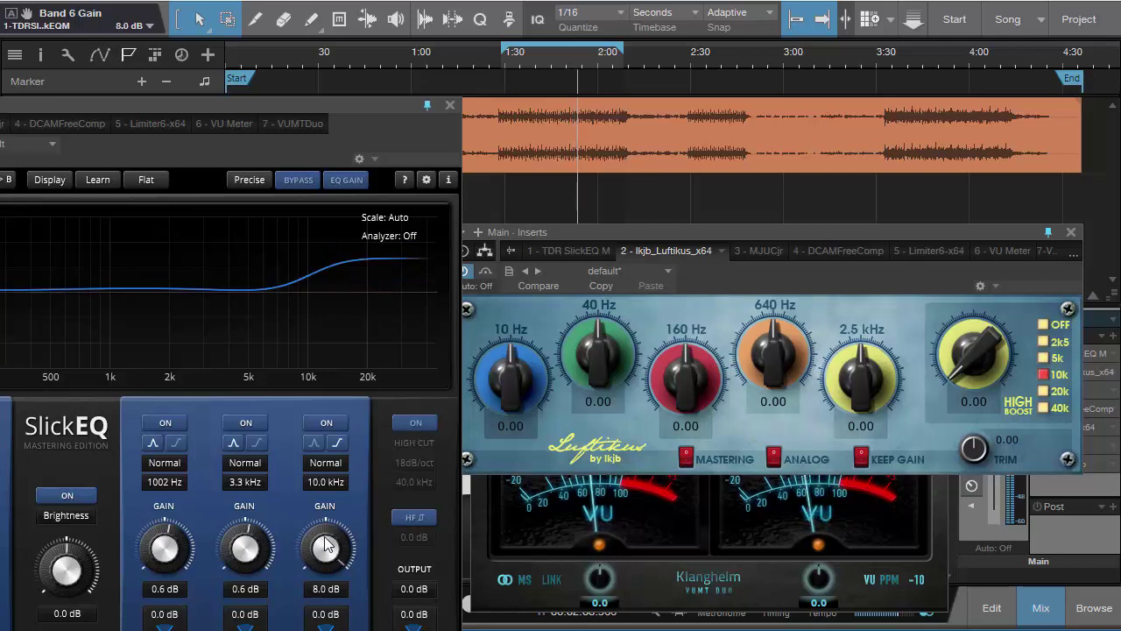
pyautogui.moveTo(333, 550); pyautogui.dragTo(333, 612)
# - Set Luftikus's high boost to 2.00 and SlickEQ's 10.0 kHz gain to 2.0 dB, with Luftikus bypassed for comparison
pyautogui.moveTo(968, 377); pyautogui.dragTo(979, 261)
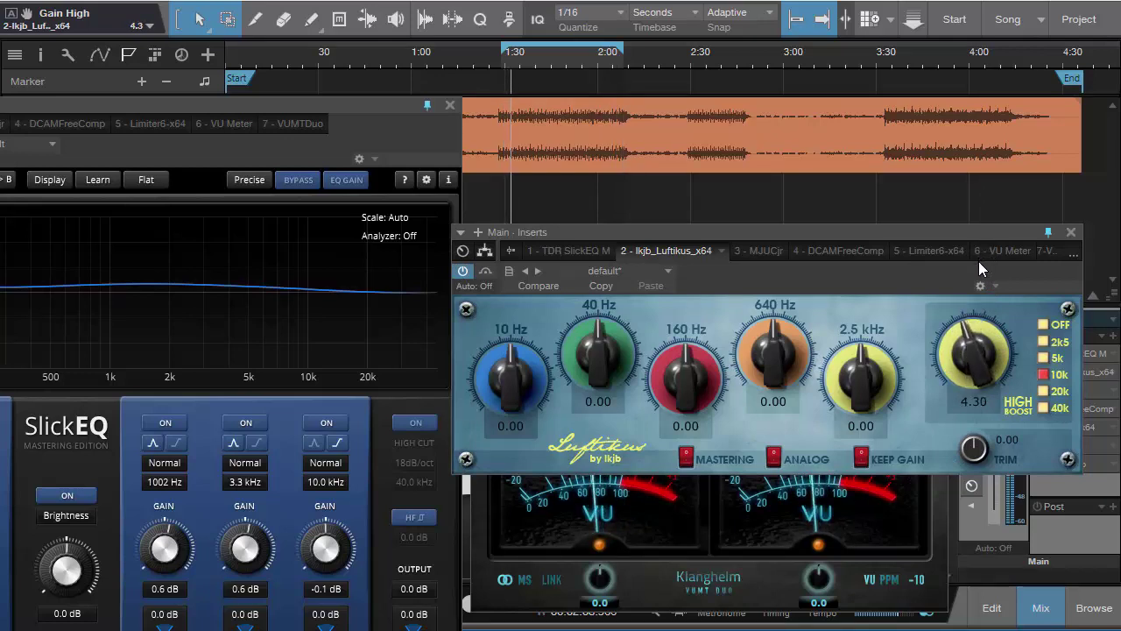
pyautogui.moveTo(988, 345); pyautogui.dragTo(942, 409)
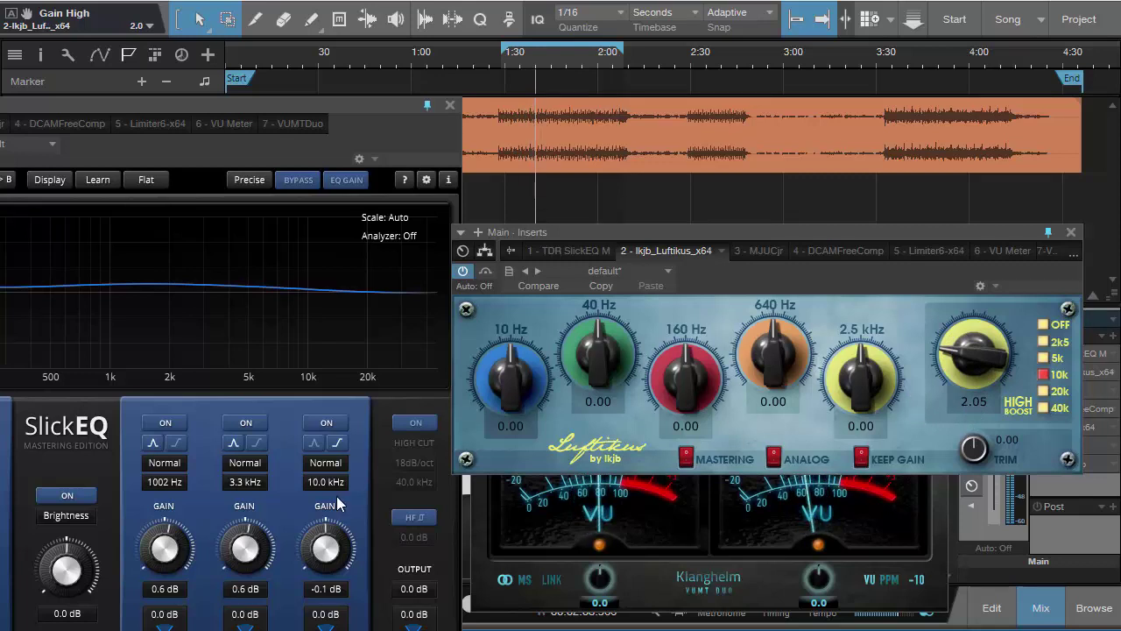
pyautogui.click(485, 271)
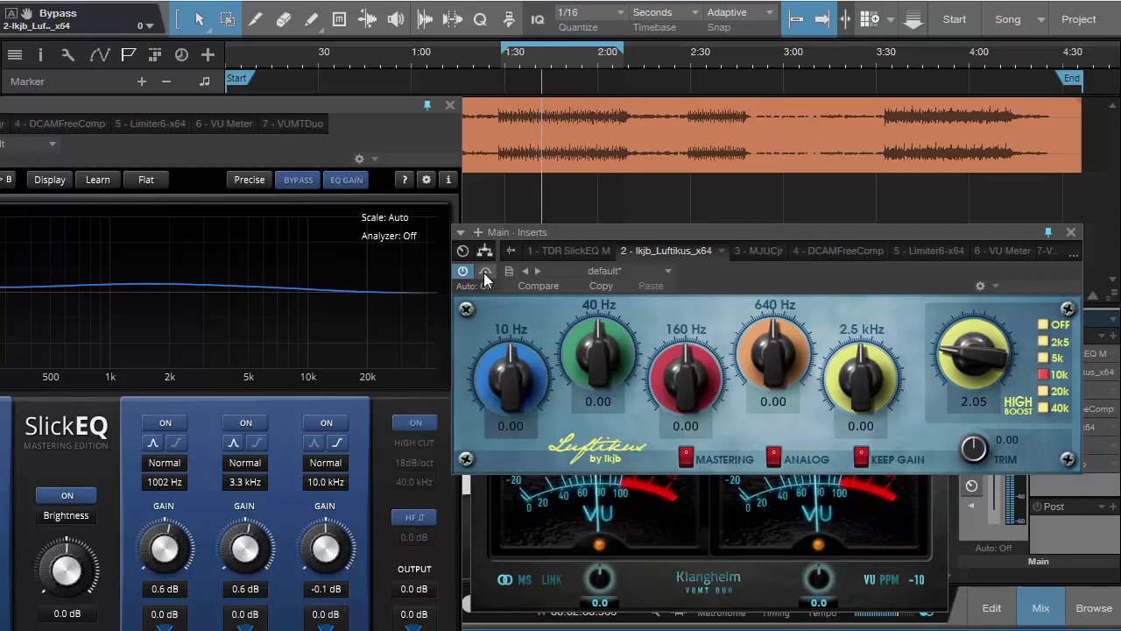
pyautogui.moveTo(327, 553); pyautogui.dragTo(327, 511)
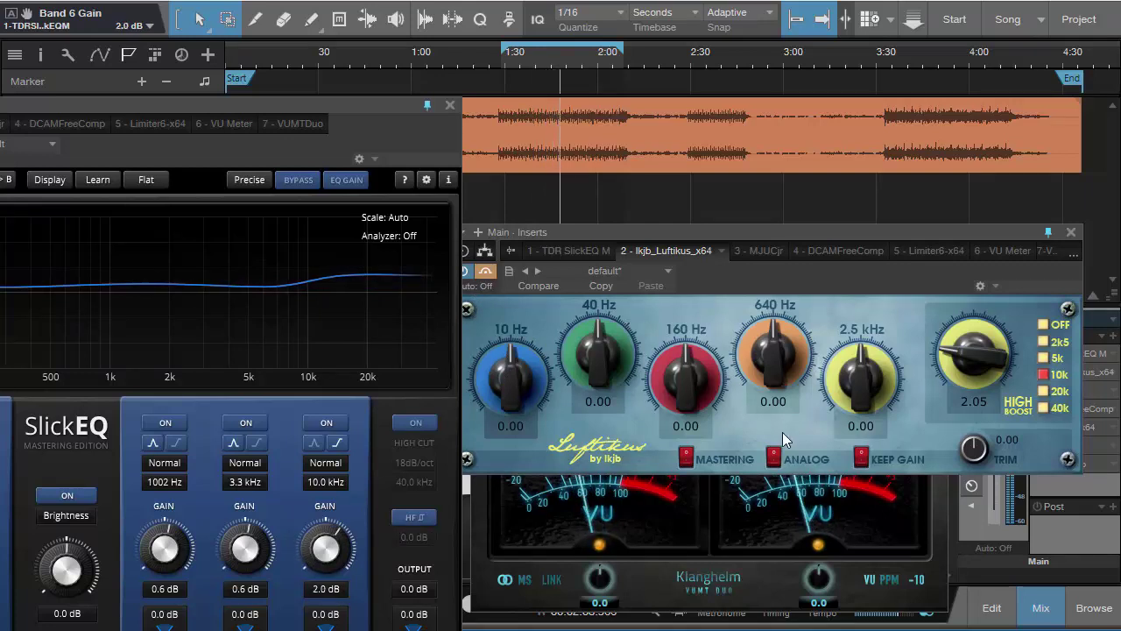
pyautogui.click(967, 359)
pyautogui.moveTo(968, 359); pyautogui.dragTo(966, 359)
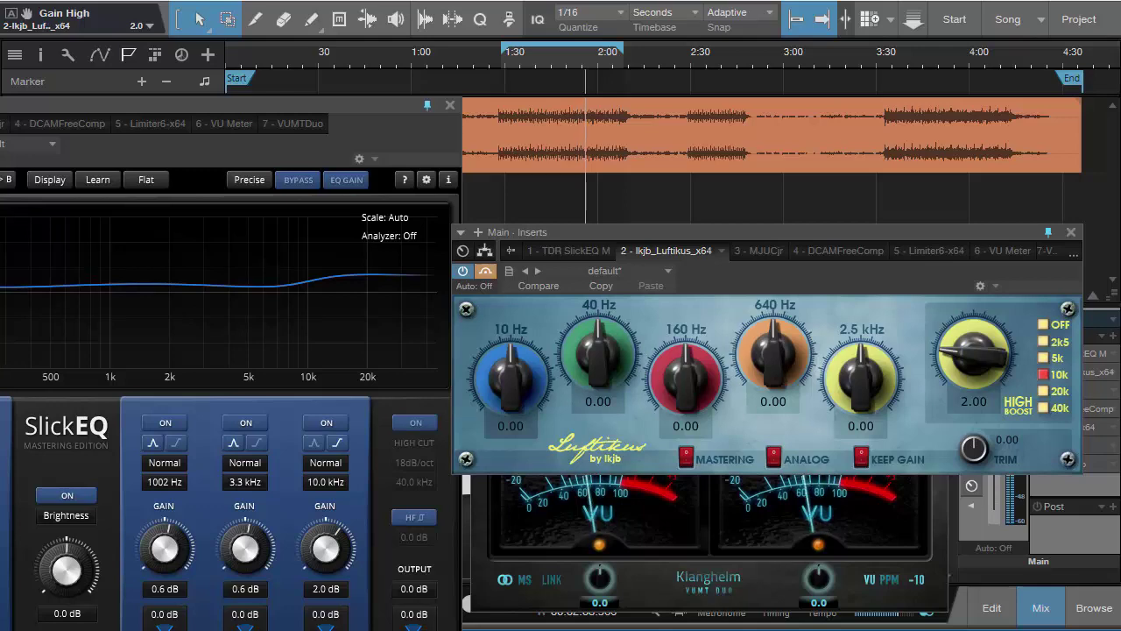
# - Uncover SlickEQ's band switches and compare its 10.0 kHz shelf with Luftikus's boost by alternately enabling one and disabling the other
pyautogui.click(570, 250)
pyautogui.moveTo(576, 241); pyautogui.dragTo(0, 0)
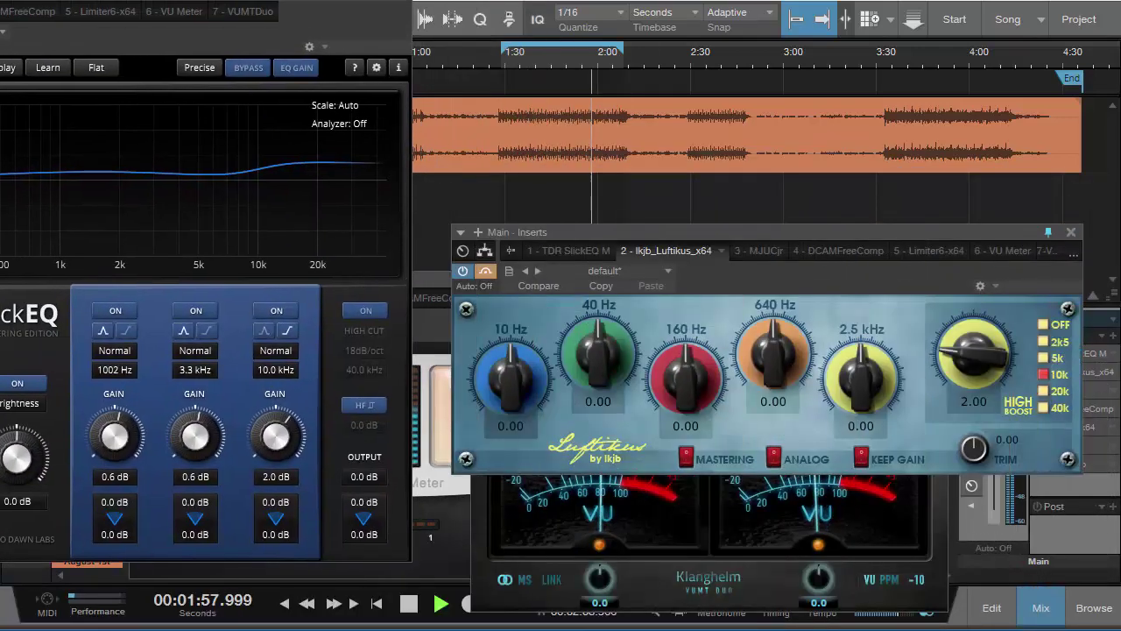
pyautogui.click(277, 311)
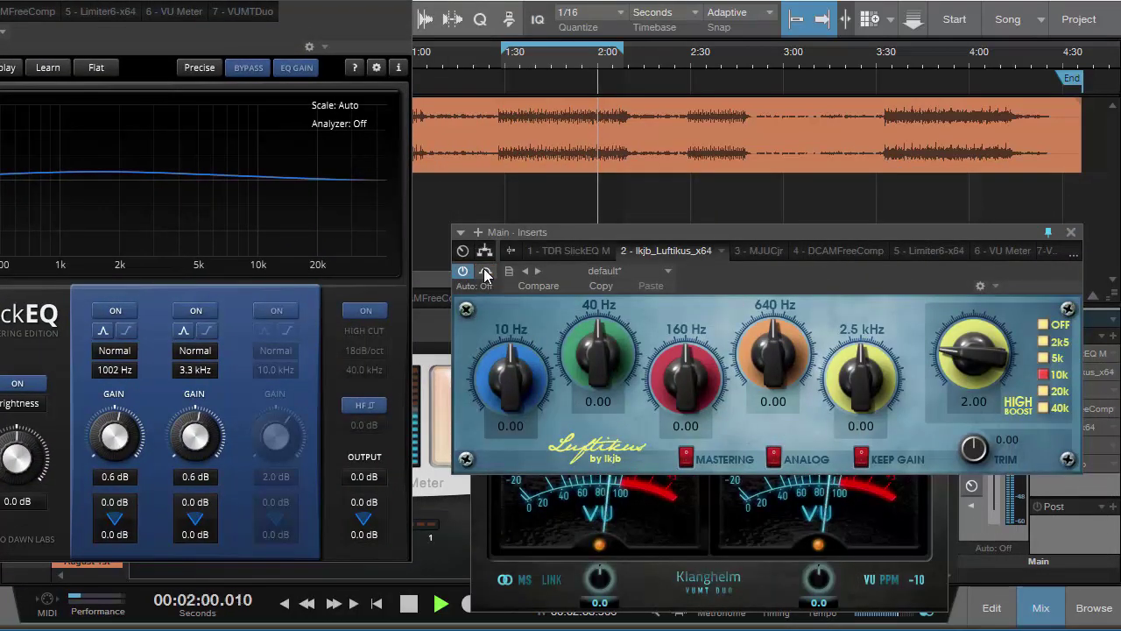
pyautogui.click(485, 272)
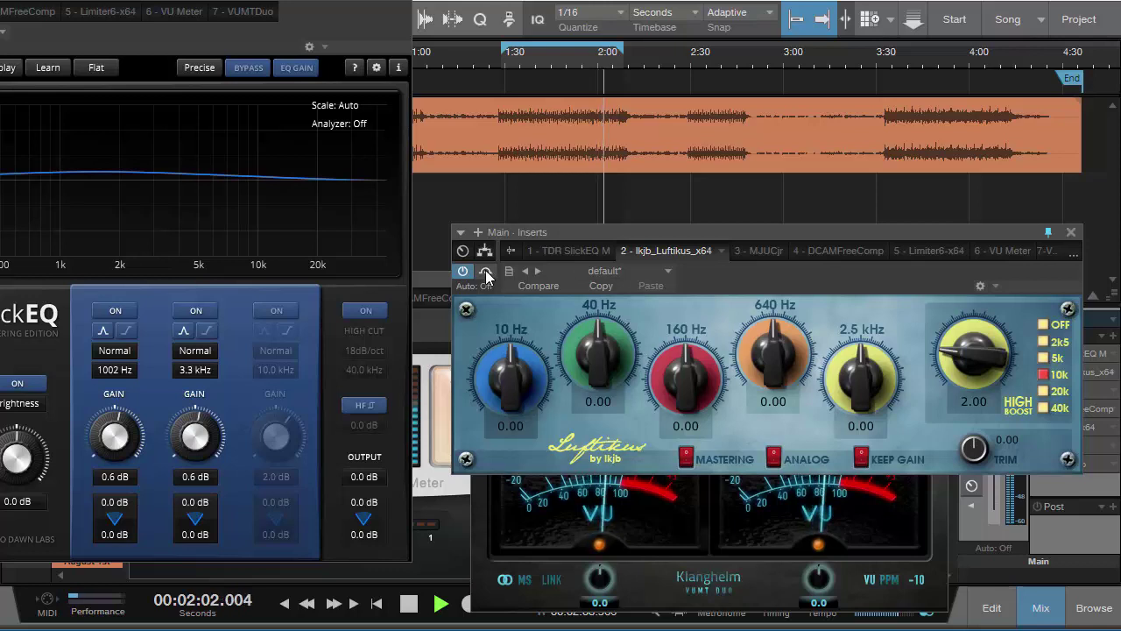
pyautogui.click(485, 273)
pyautogui.click(278, 312)
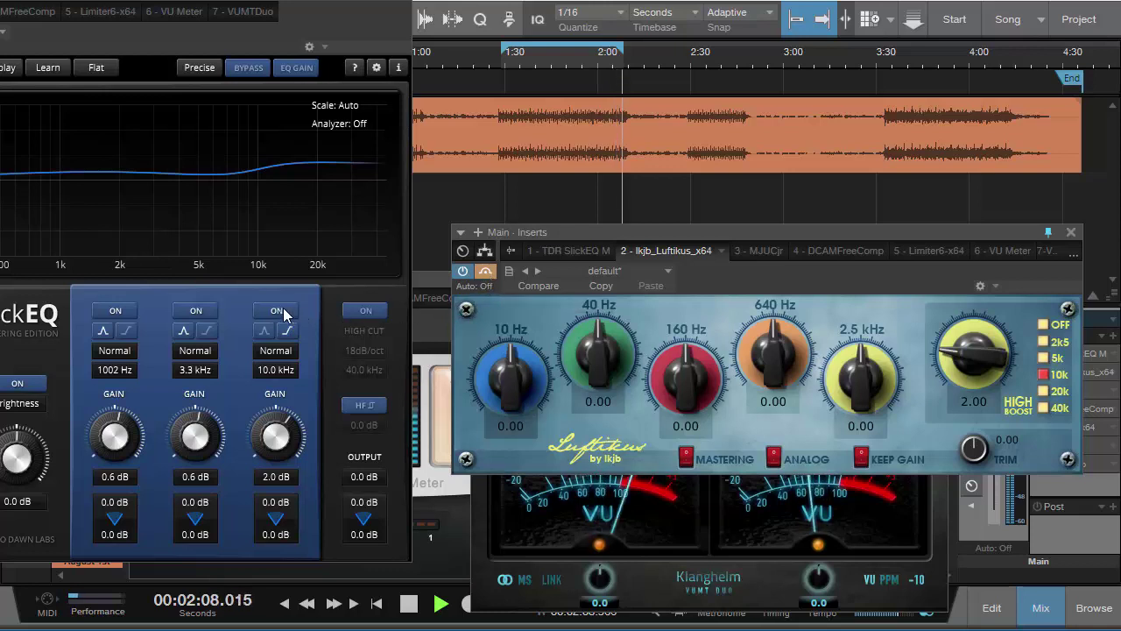
pyautogui.click(486, 273)
# - Repeat the comparison from about 3:38, leave Luftikus active with SlickEQ's 10.0 kHz band off, and stop playback
pyautogui.click(903, 85)
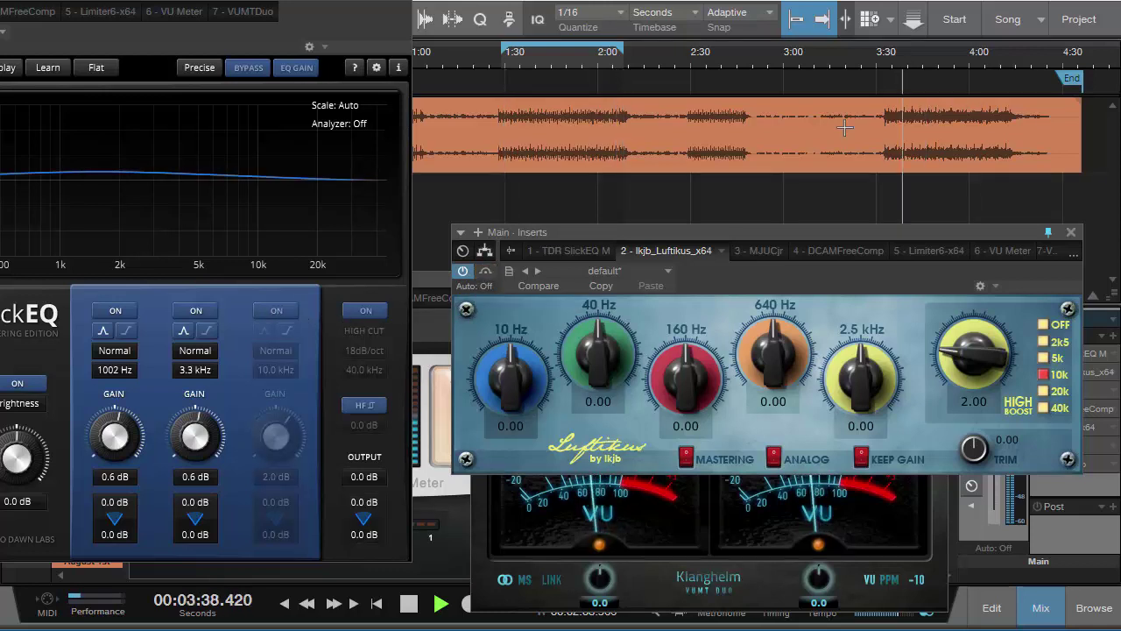
pyautogui.click(291, 310)
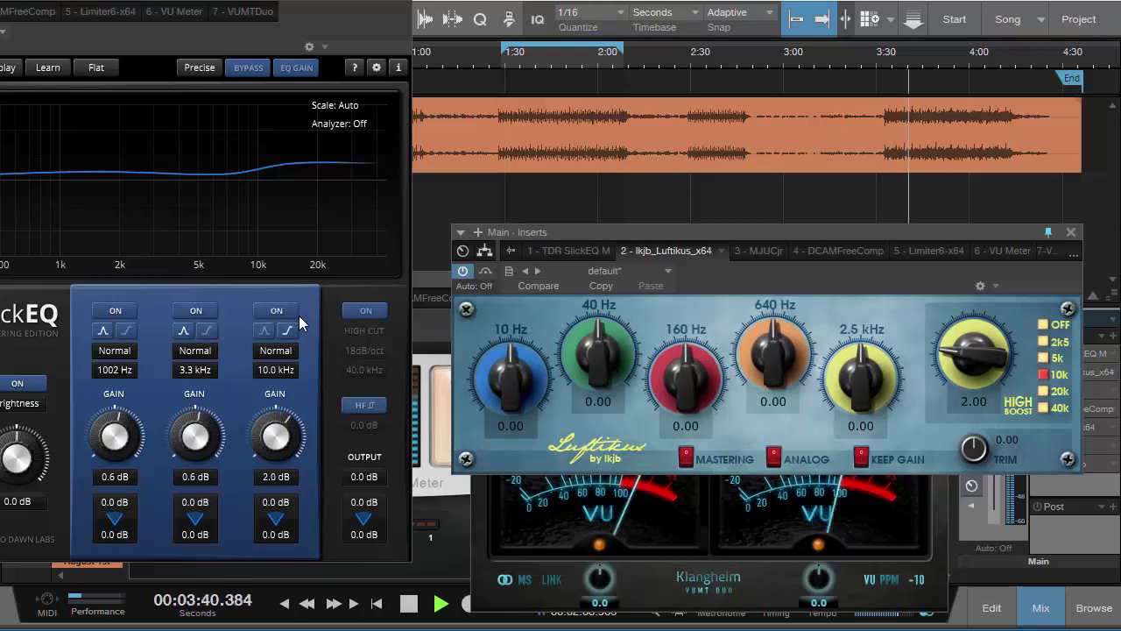
pyautogui.click(485, 271)
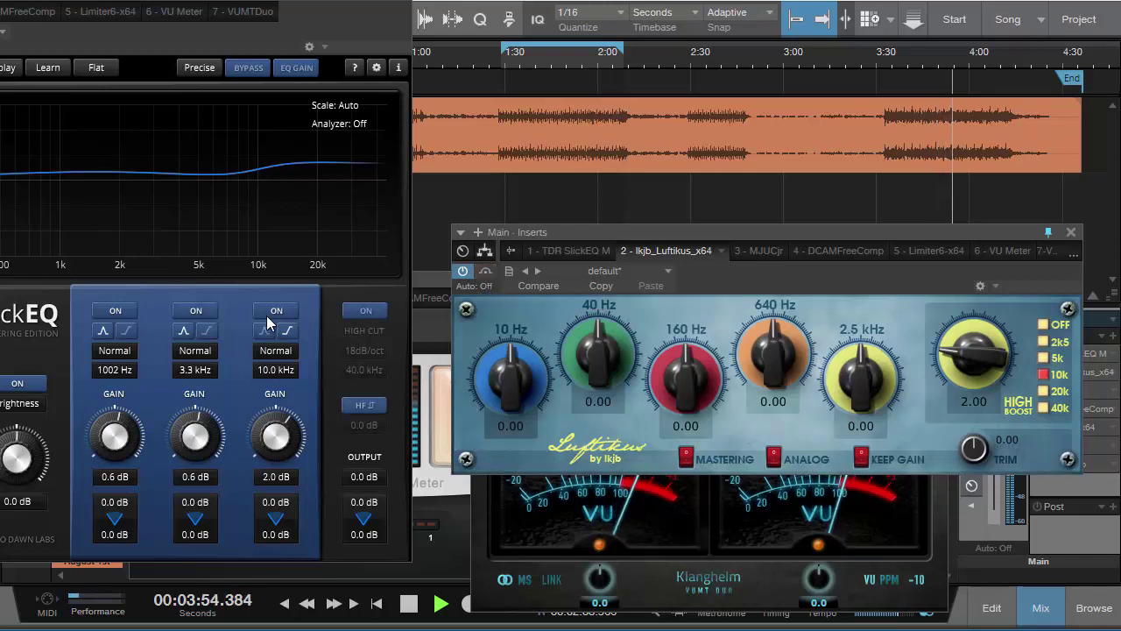
pyautogui.click(294, 314)
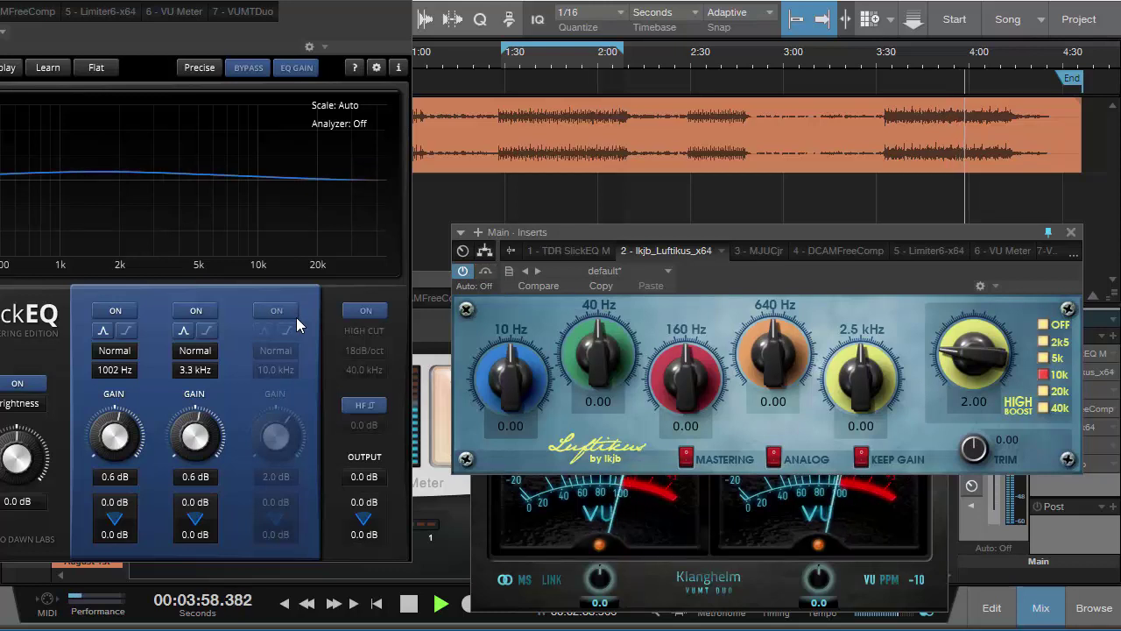
pyautogui.press('space')
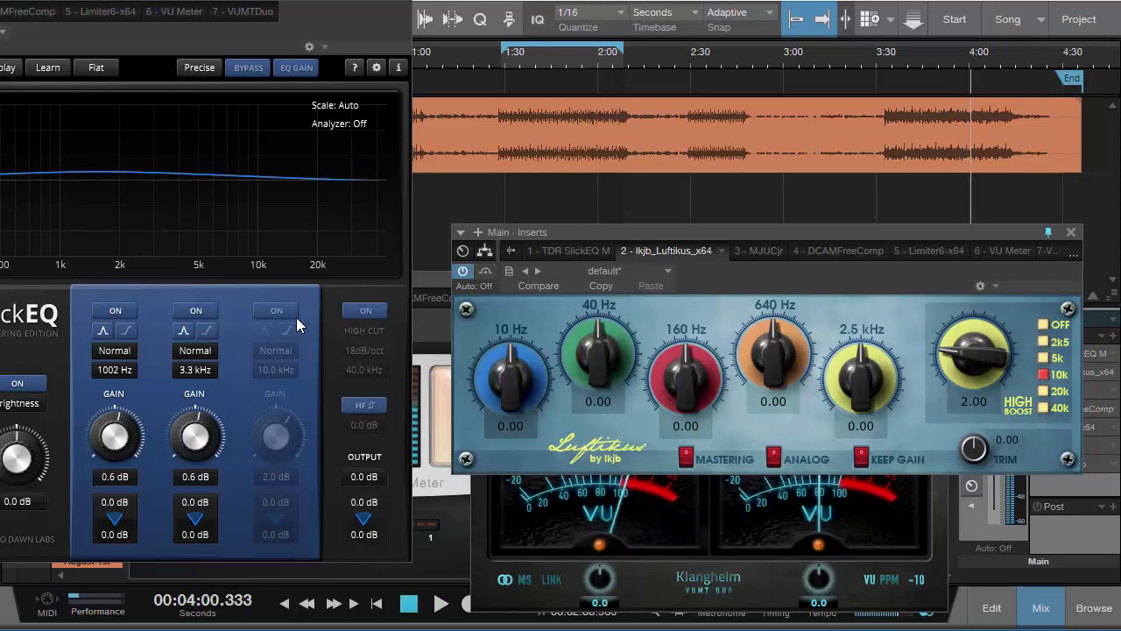
# - Close the Luftikus and SlickEQ plug-in windows
pyautogui.moveTo(342, 14); pyautogui.dragTo(446, 0)
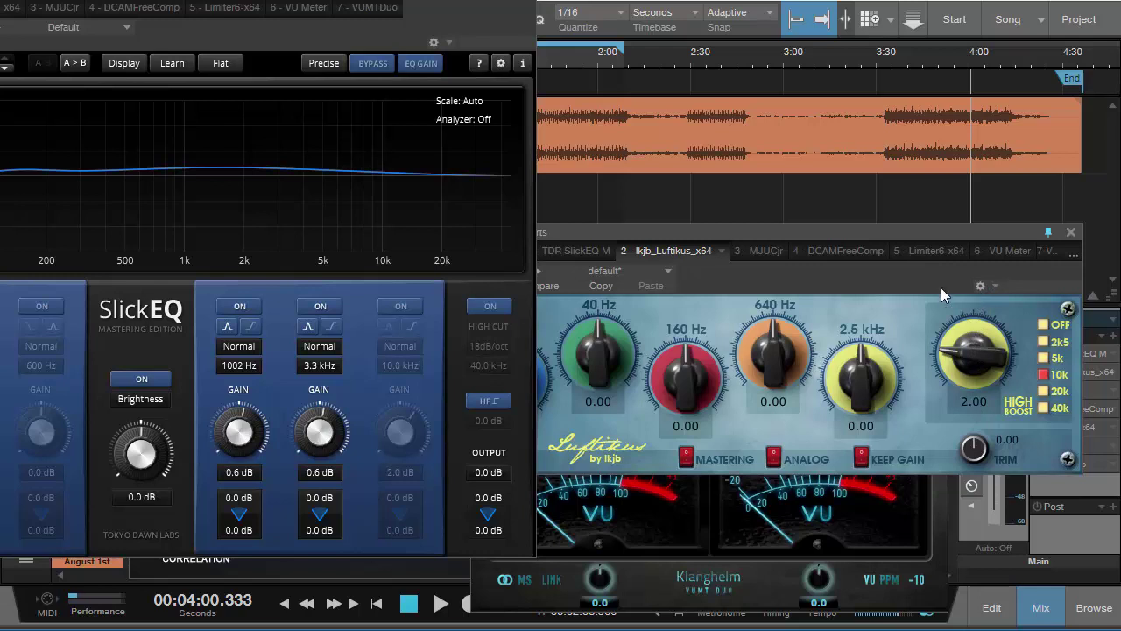
pyautogui.moveTo(932, 281); pyautogui.dragTo(937, 284)
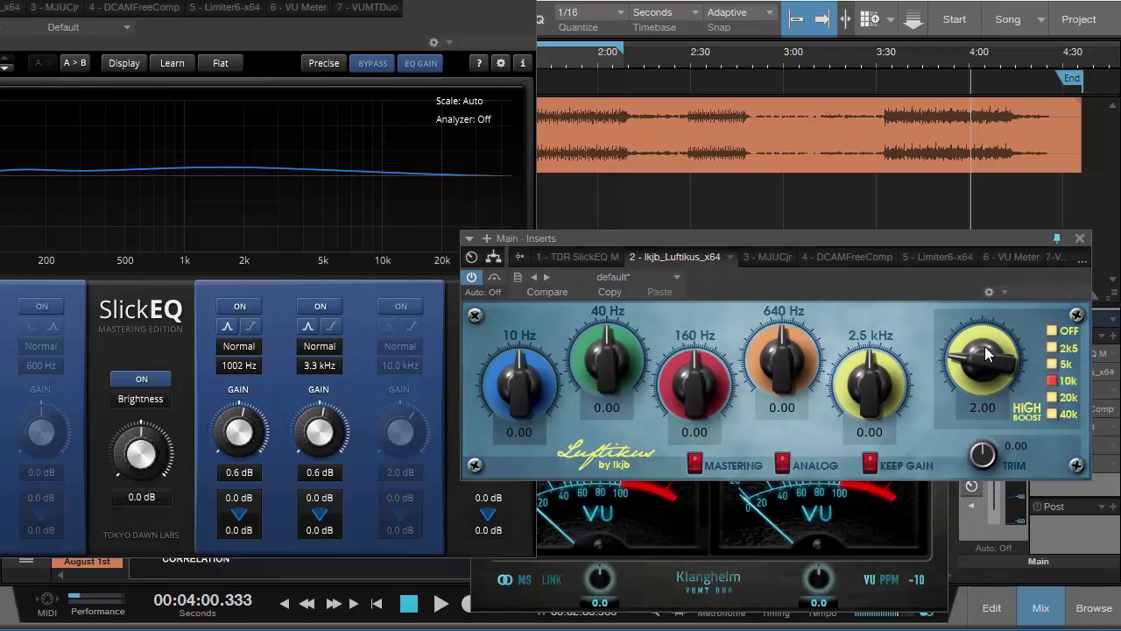
pyautogui.moveTo(919, 285); pyautogui.dragTo(910, 286)
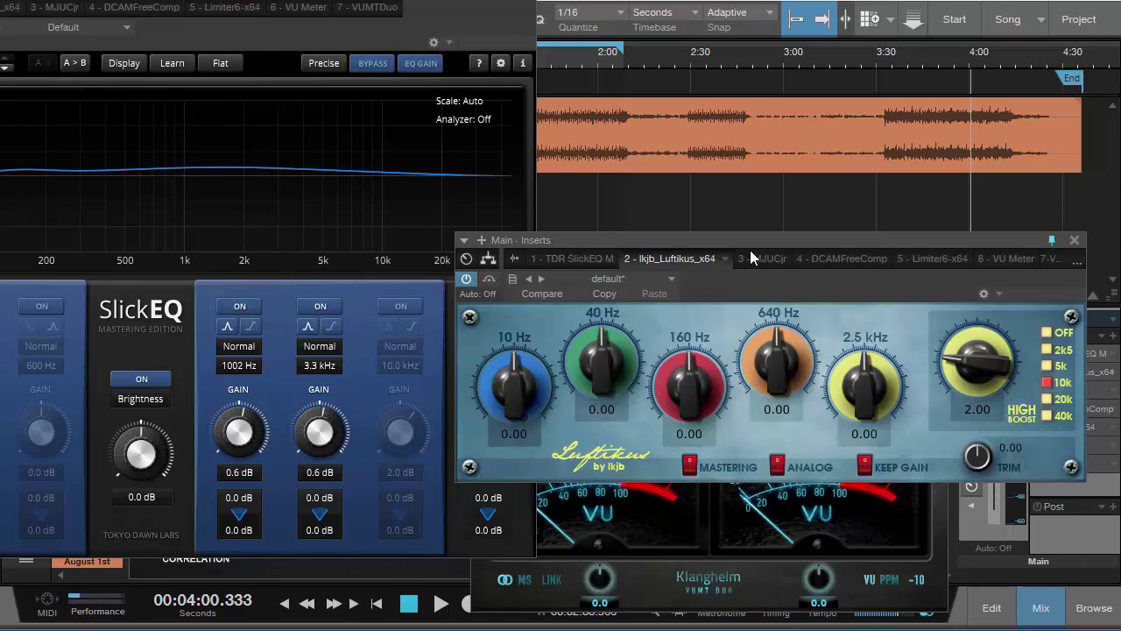
pyautogui.click(1075, 240)
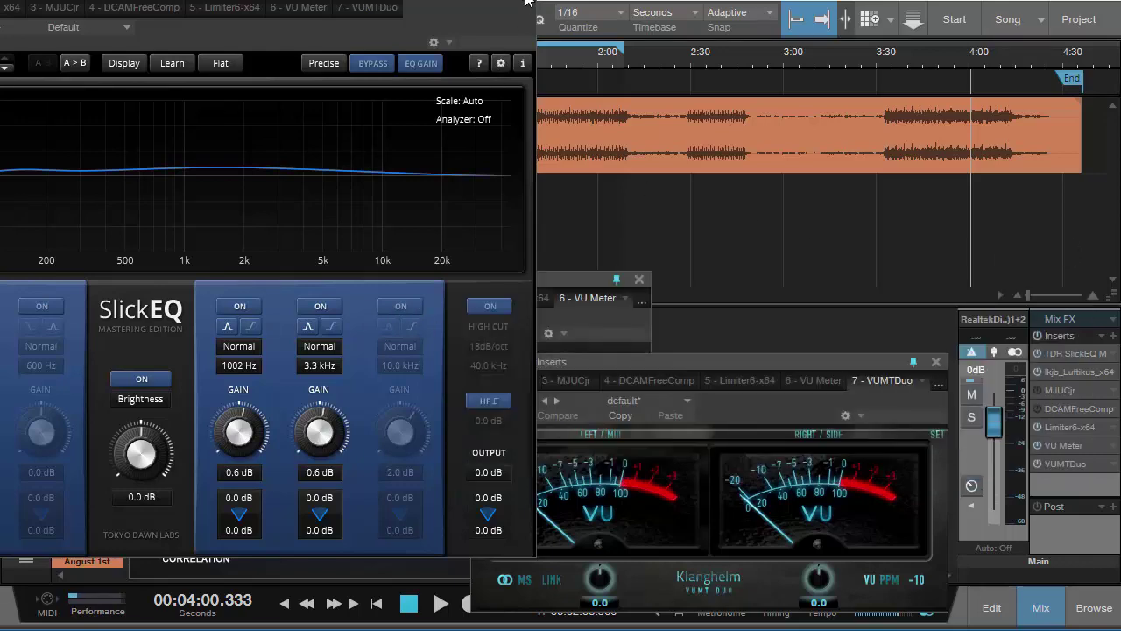
pyautogui.click(528, 3)
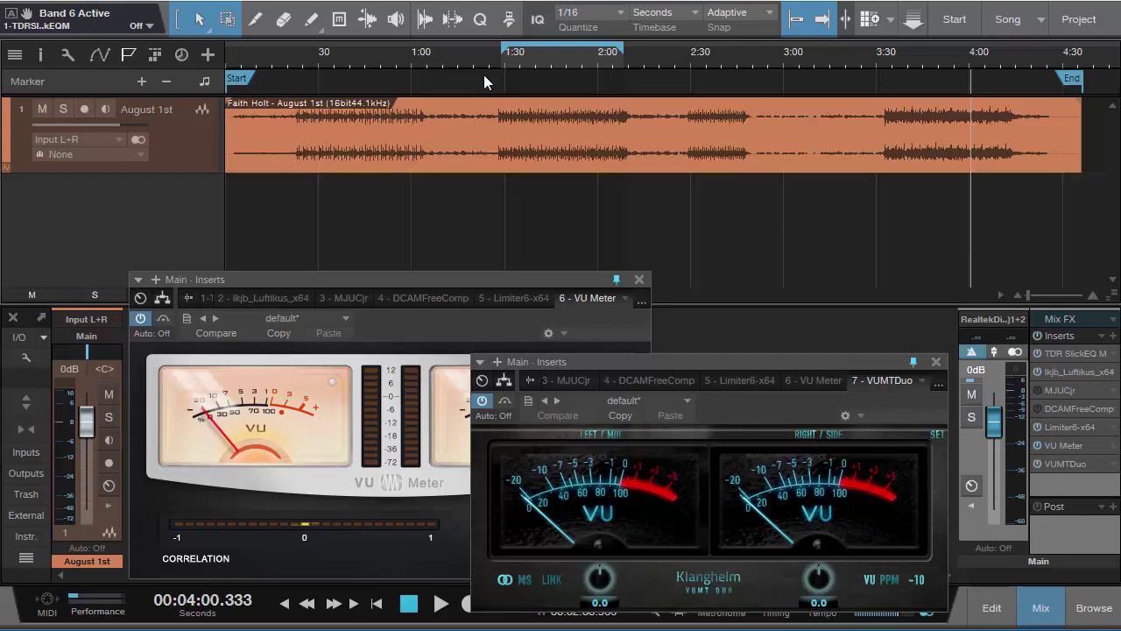
# - Place the playhead at about 1:29 and open the MJUCjr insert on the Main channel
pyautogui.click(503, 59)
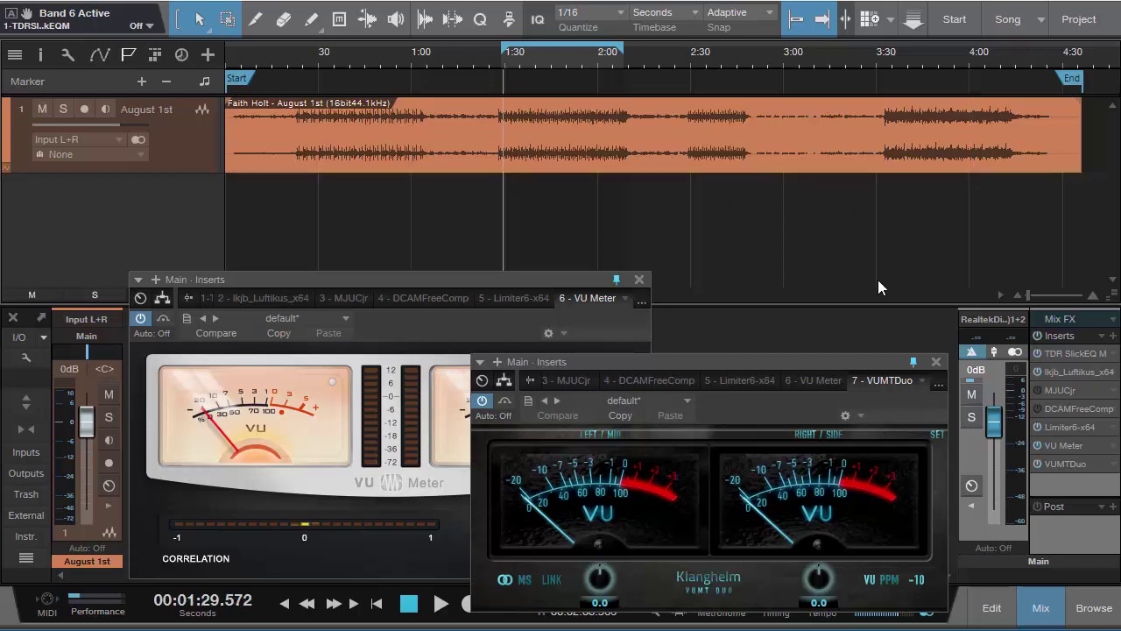
pyautogui.click(1066, 389)
pyautogui.moveTo(674, 230); pyautogui.dragTo(711, 235)
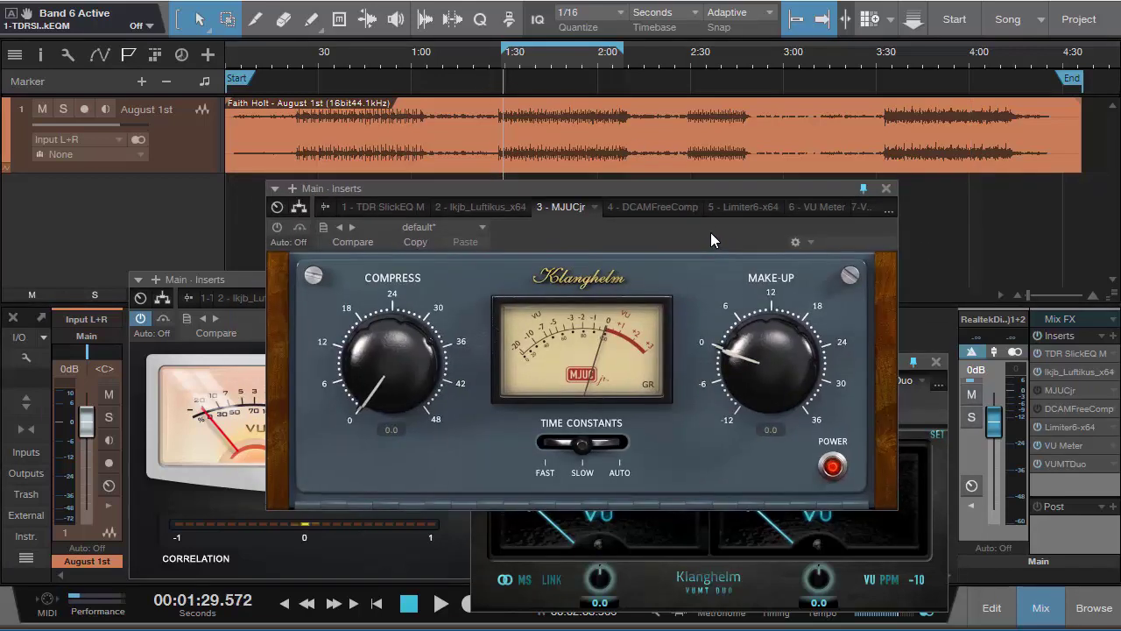
# - Activate MJUCjr, try its Compress control at 5.7 dB, and reset it to 0.0 dB
pyautogui.moveTo(638, 238); pyautogui.dragTo(655, 237)
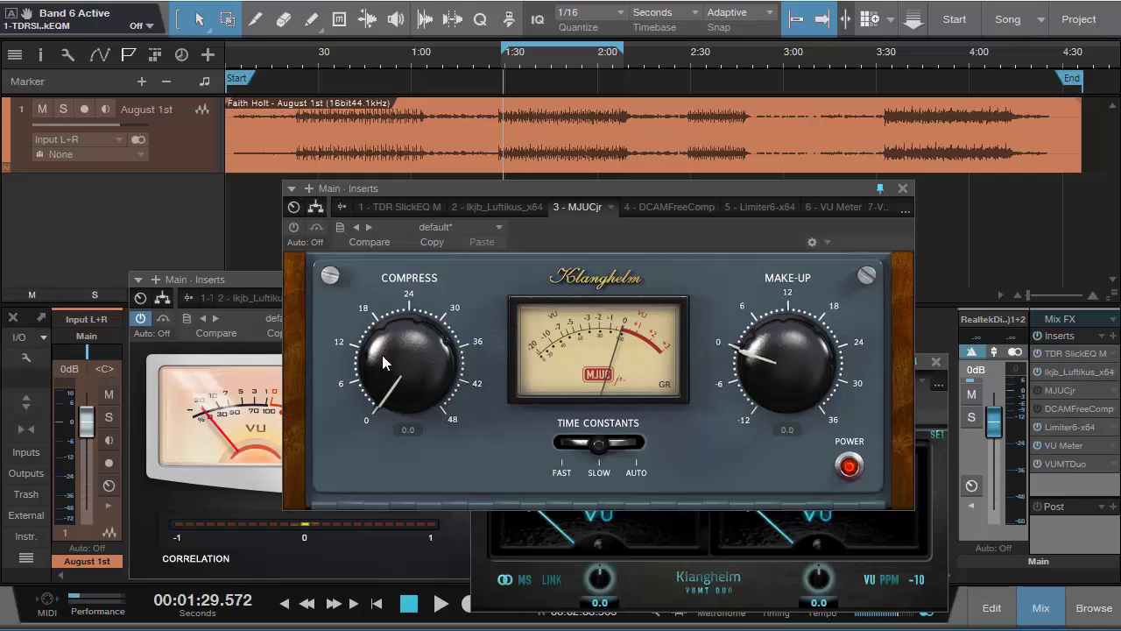
pyautogui.click(298, 229)
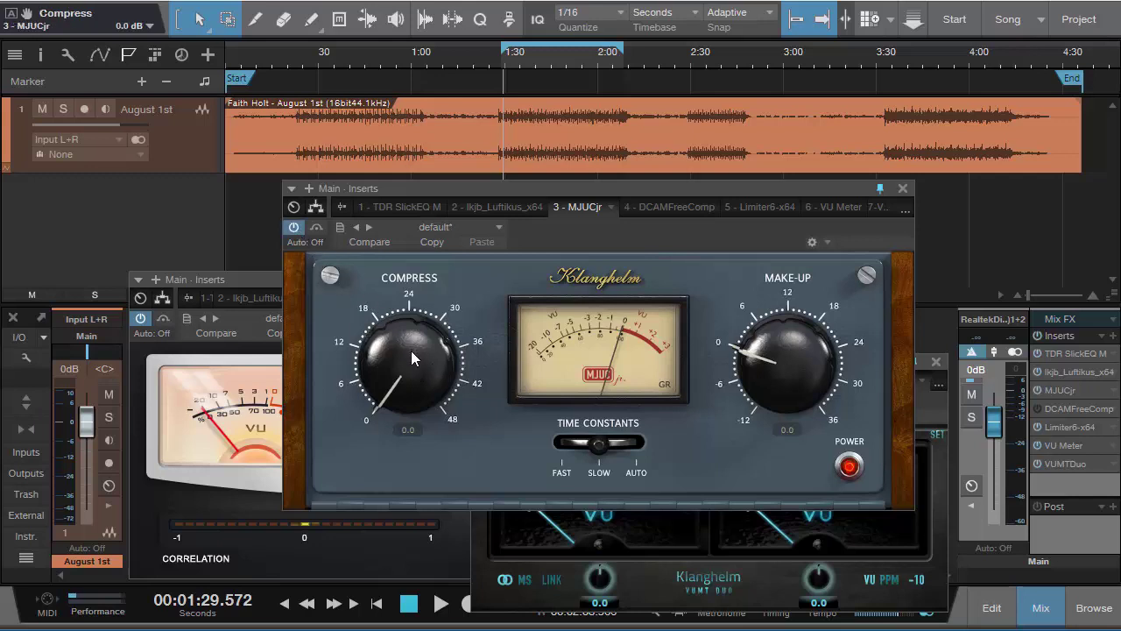
pyautogui.moveTo(411, 350); pyautogui.dragTo(436, 326)
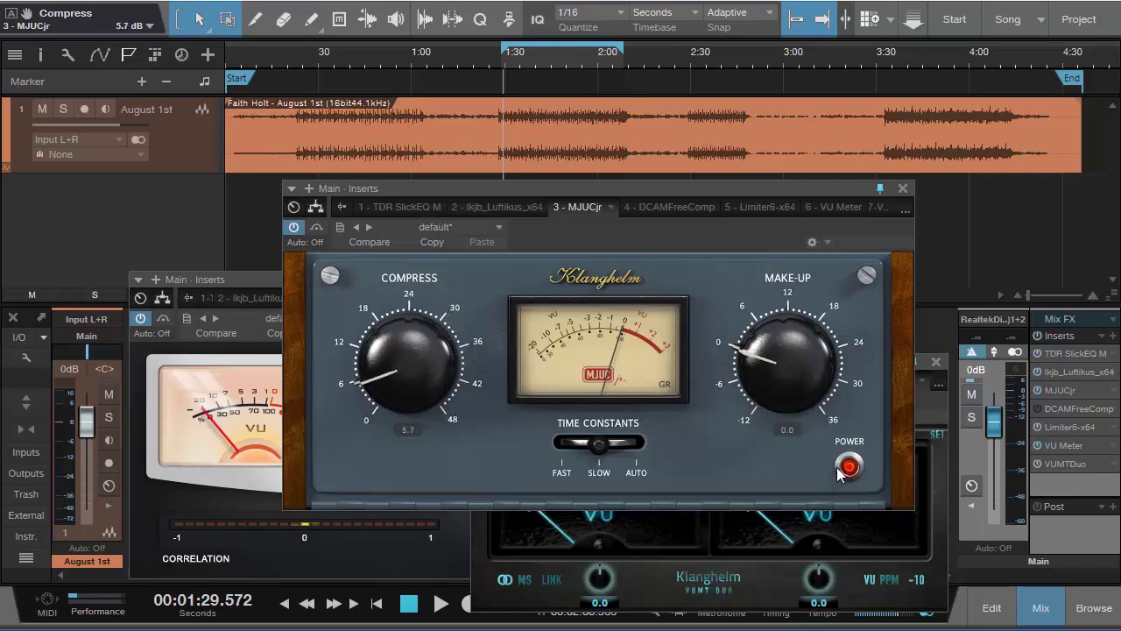
pyautogui.keyDown('ctrl'); pyautogui.click(391, 347); pyautogui.keyUp('ctrl')
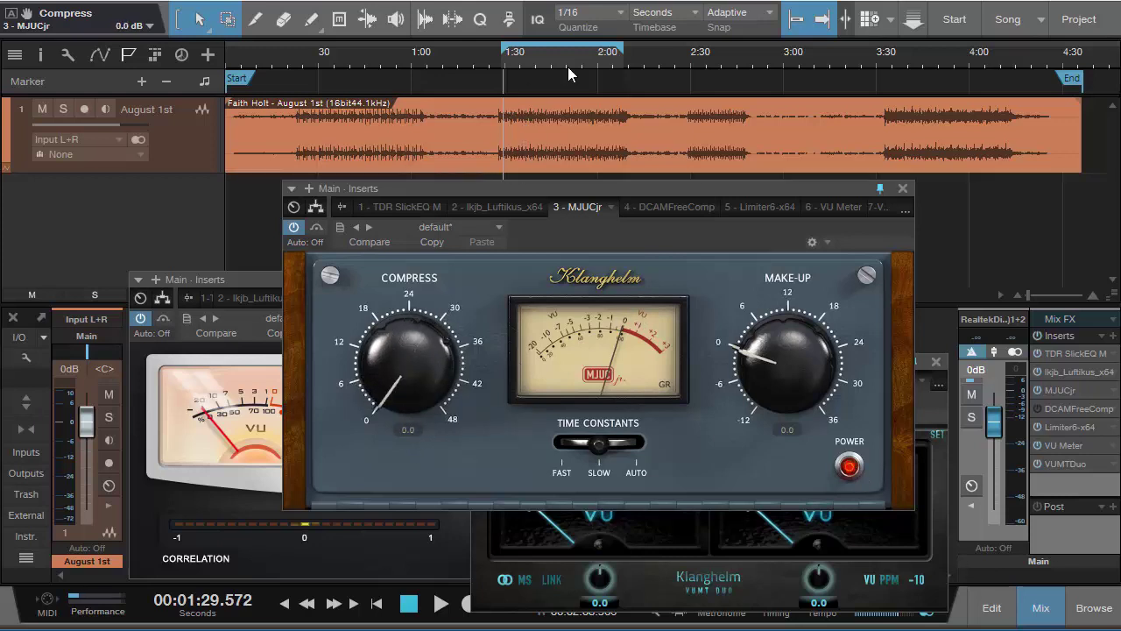
# - Set the loop range over the song's last loud section, from about 3:33 to 4:13, and start playback with MJUCjr in view
pyautogui.moveTo(888, 43); pyautogui.dragTo(1008, 44)
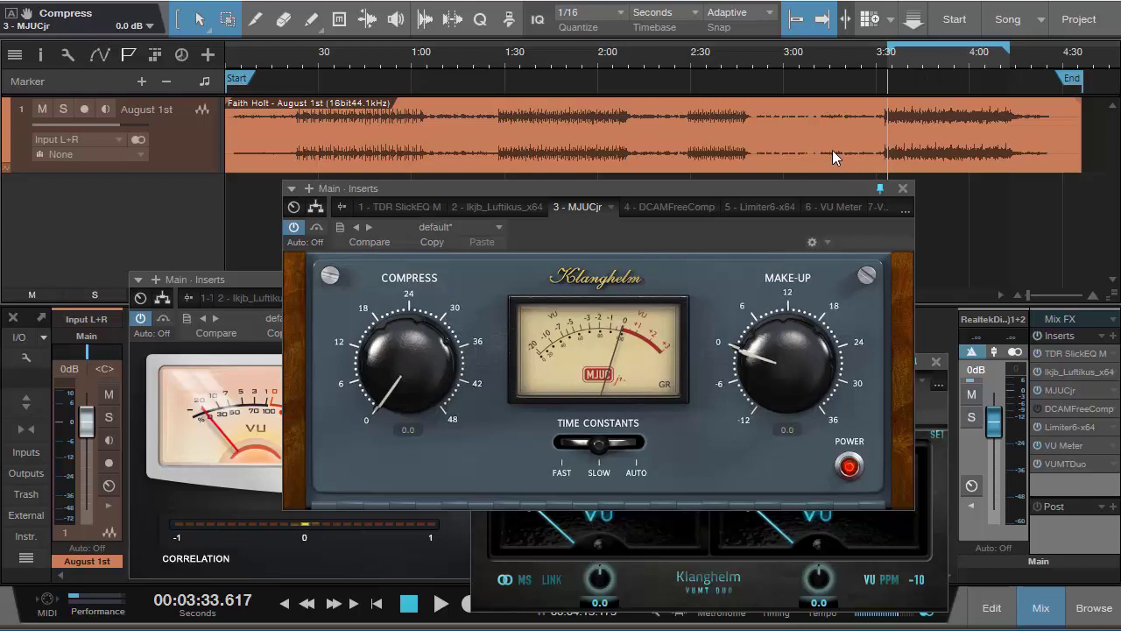
pyautogui.moveTo(746, 232); pyautogui.dragTo(732, 196)
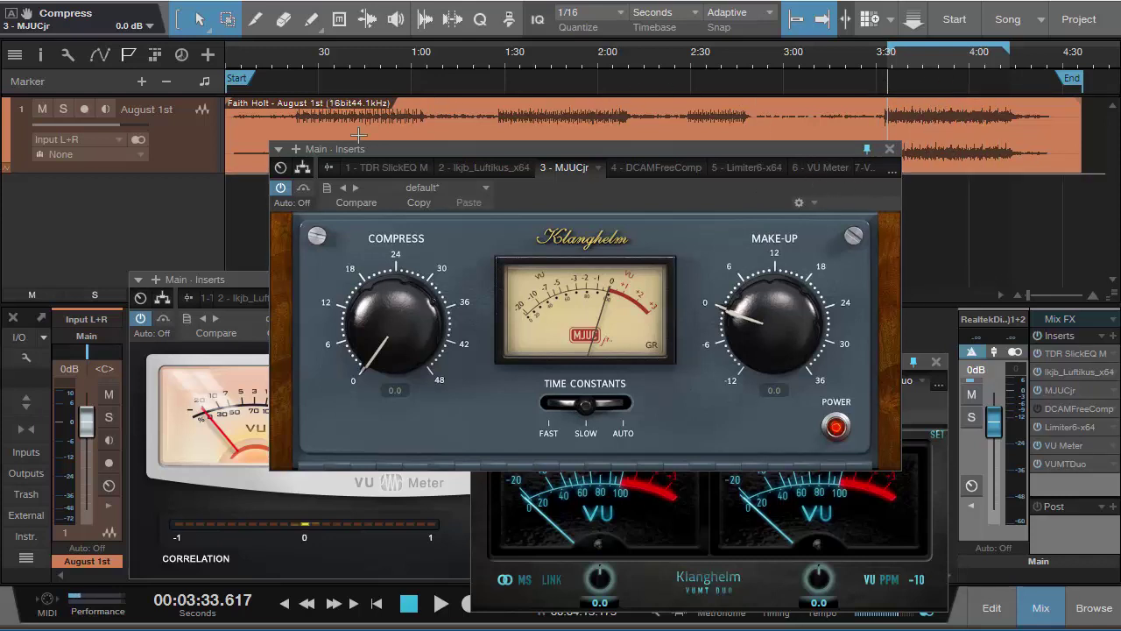
pyautogui.moveTo(674, 197); pyautogui.dragTo(671, 206)
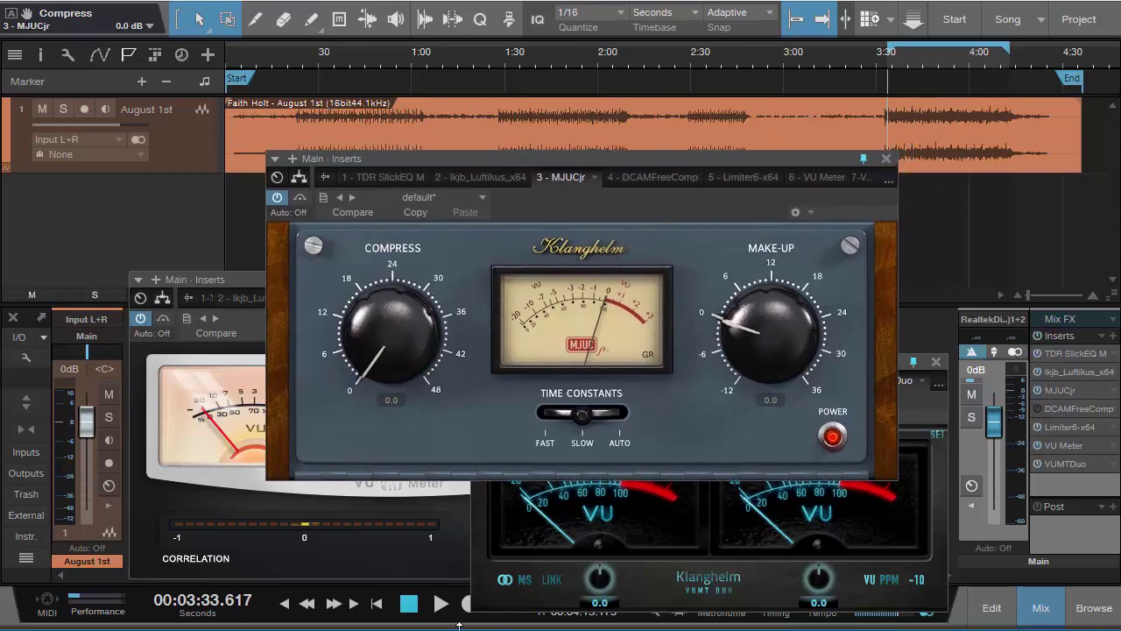
pyautogui.press('space')
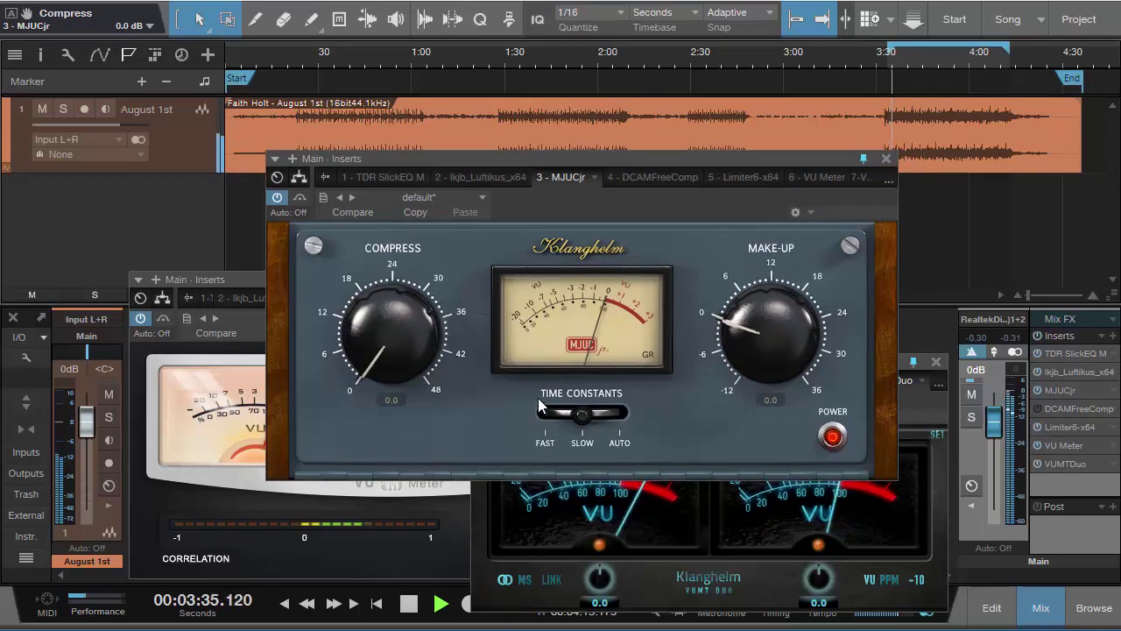
# - Raise MJUCjr's Compress through 8.0 and 9.3 to 10.0 dB, toggling the compressor's power to compare it with bypass
pyautogui.moveTo(446, 316); pyautogui.dragTo(474, 291)
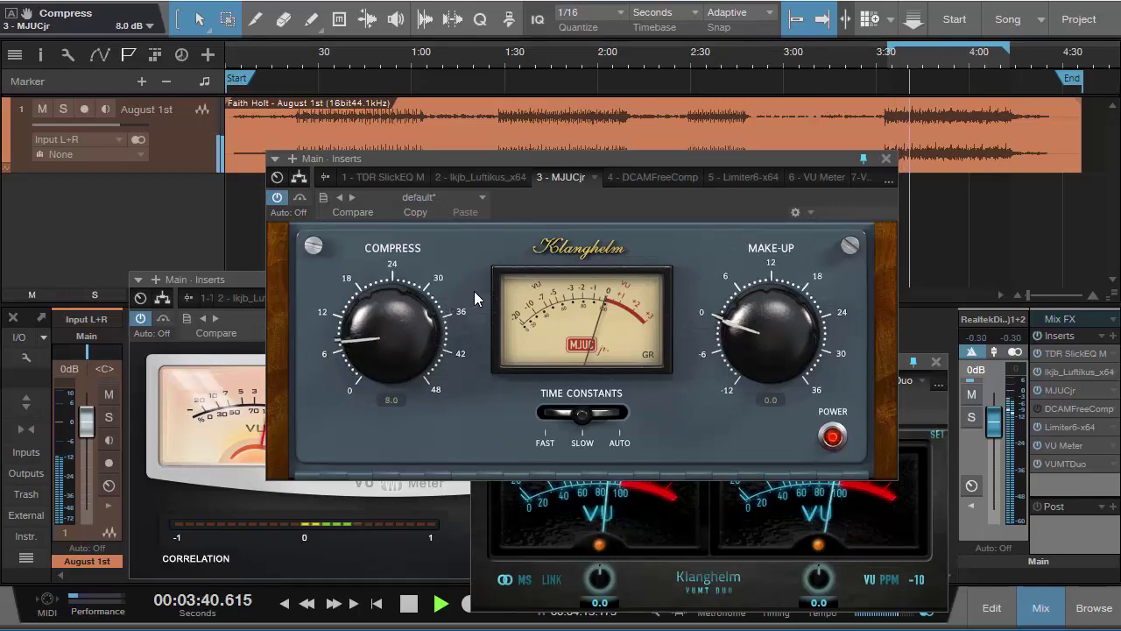
pyautogui.click(836, 442)
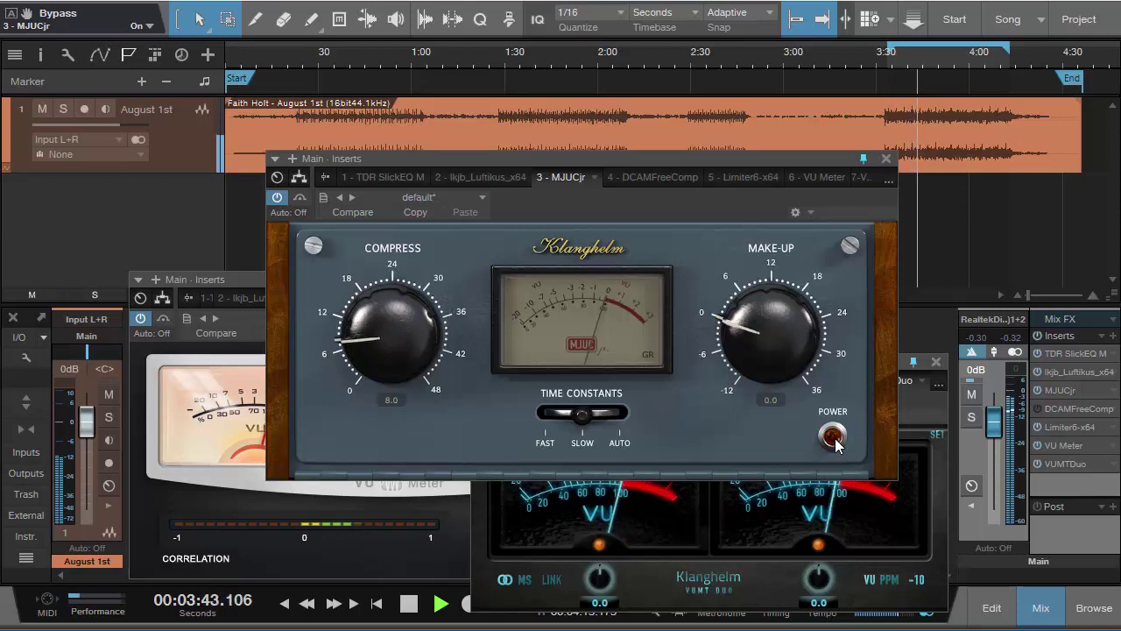
pyautogui.moveTo(414, 357); pyautogui.dragTo(408, 334)
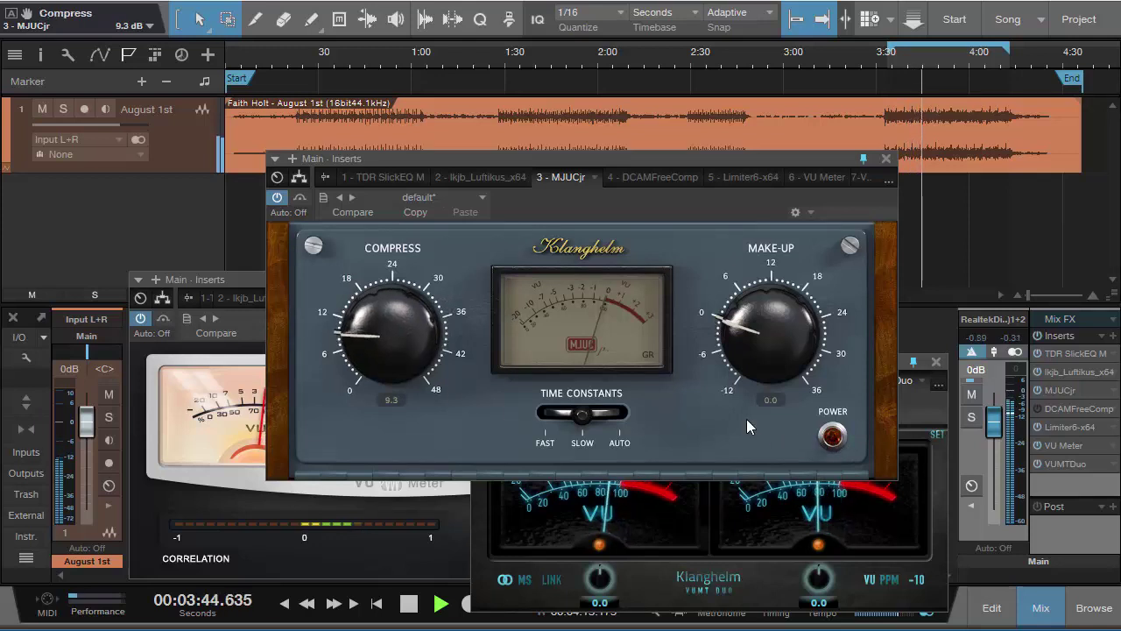
pyautogui.click(832, 436)
pyautogui.click(843, 437)
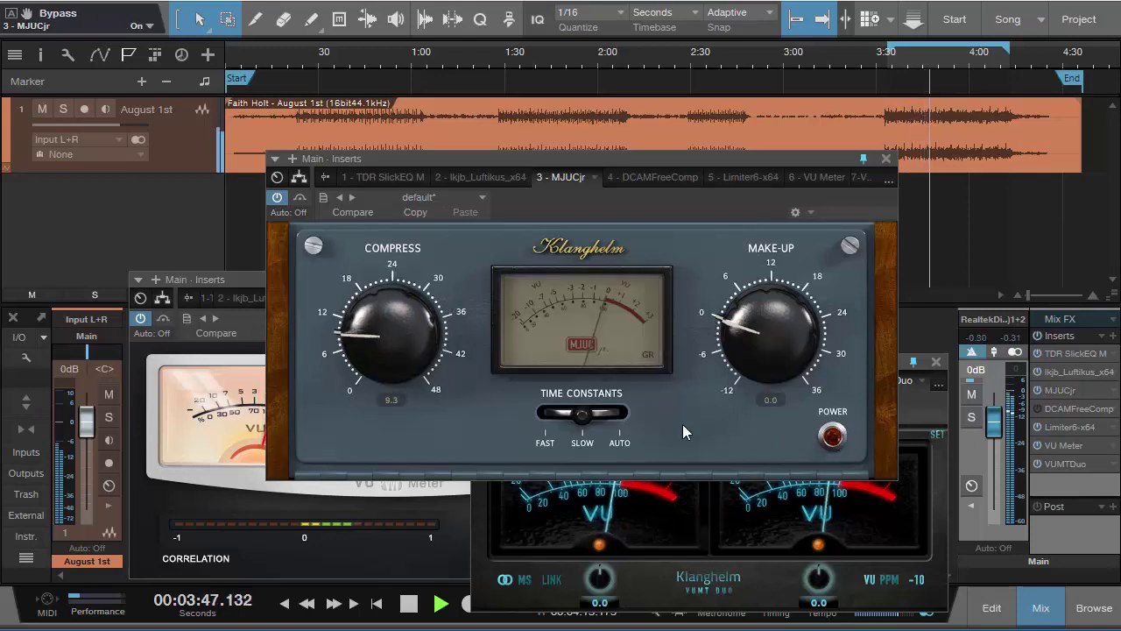
pyautogui.moveTo(403, 337); pyautogui.dragTo(403, 331)
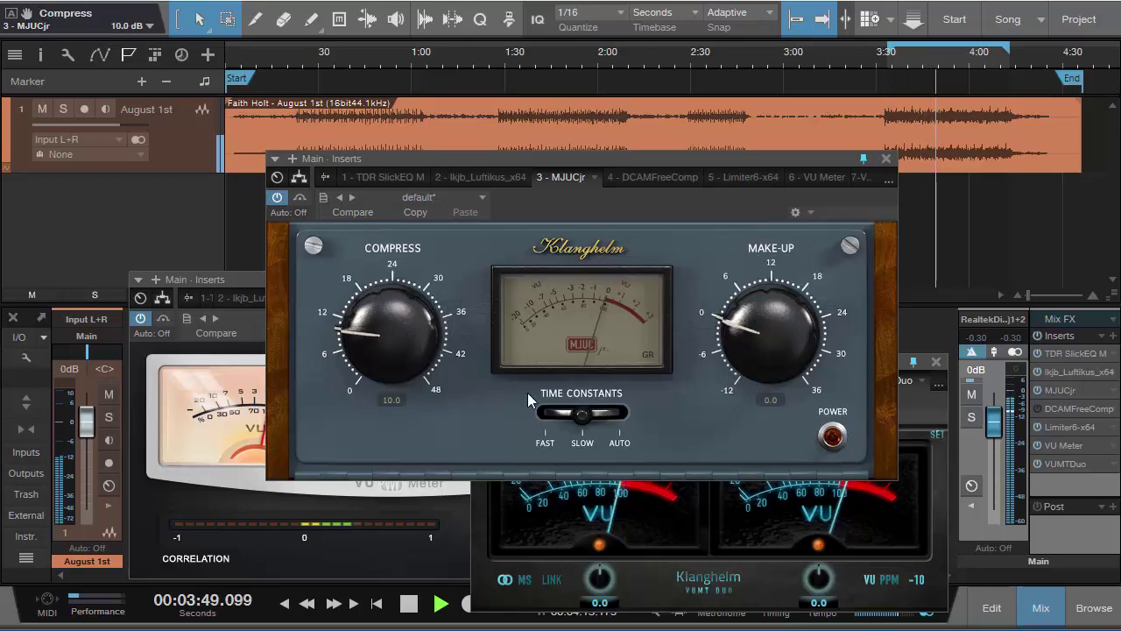
pyautogui.click(832, 436)
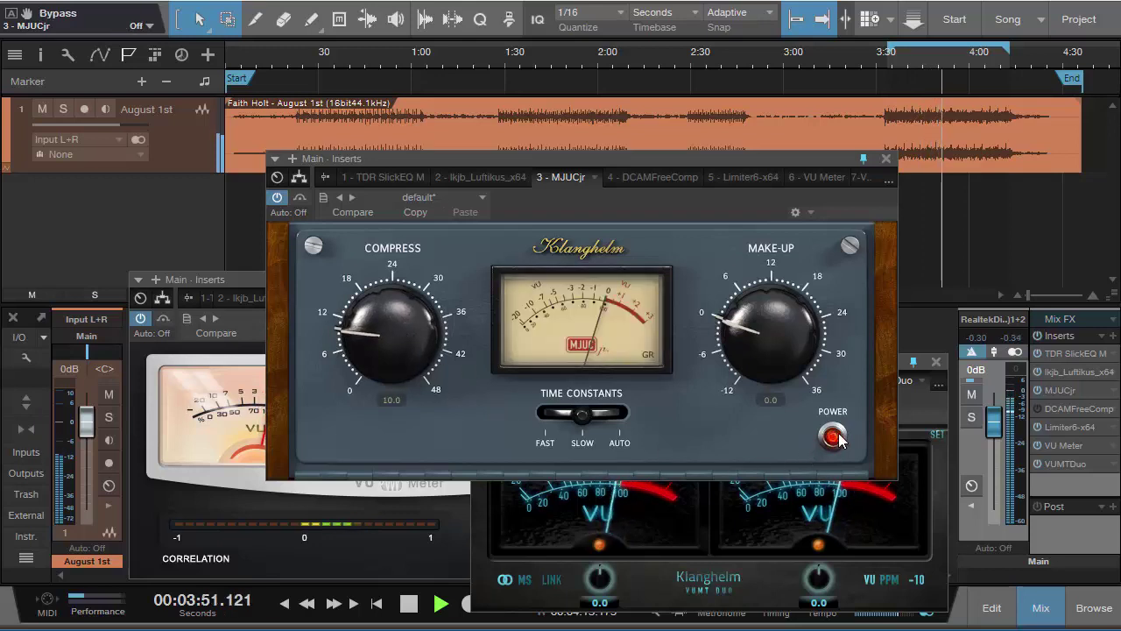
pyautogui.click(839, 438)
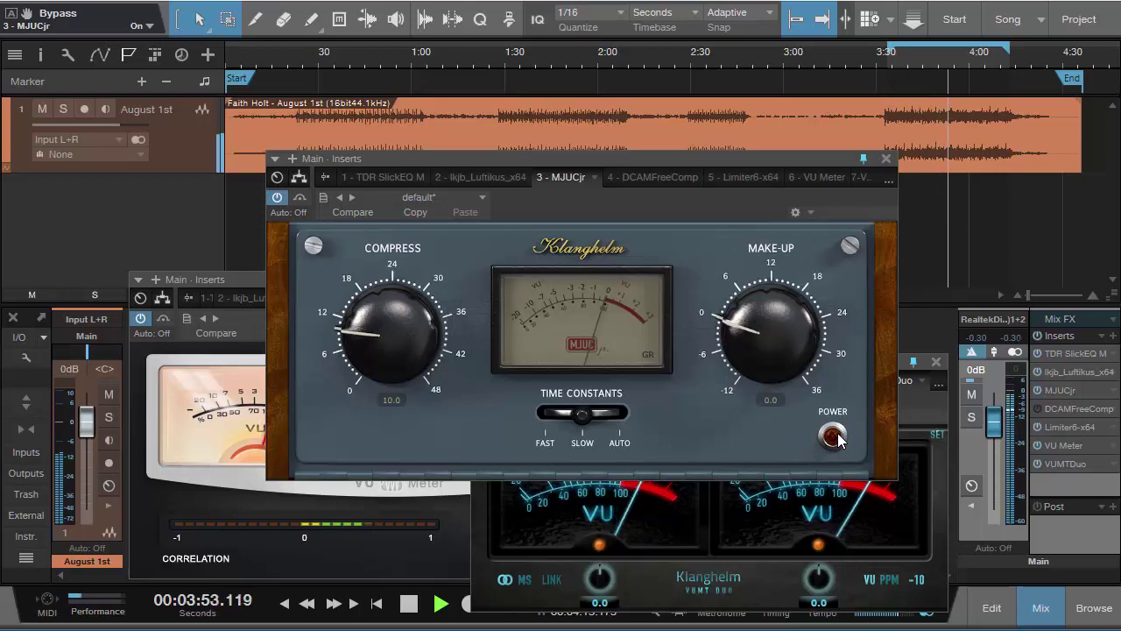
pyautogui.click(838, 438)
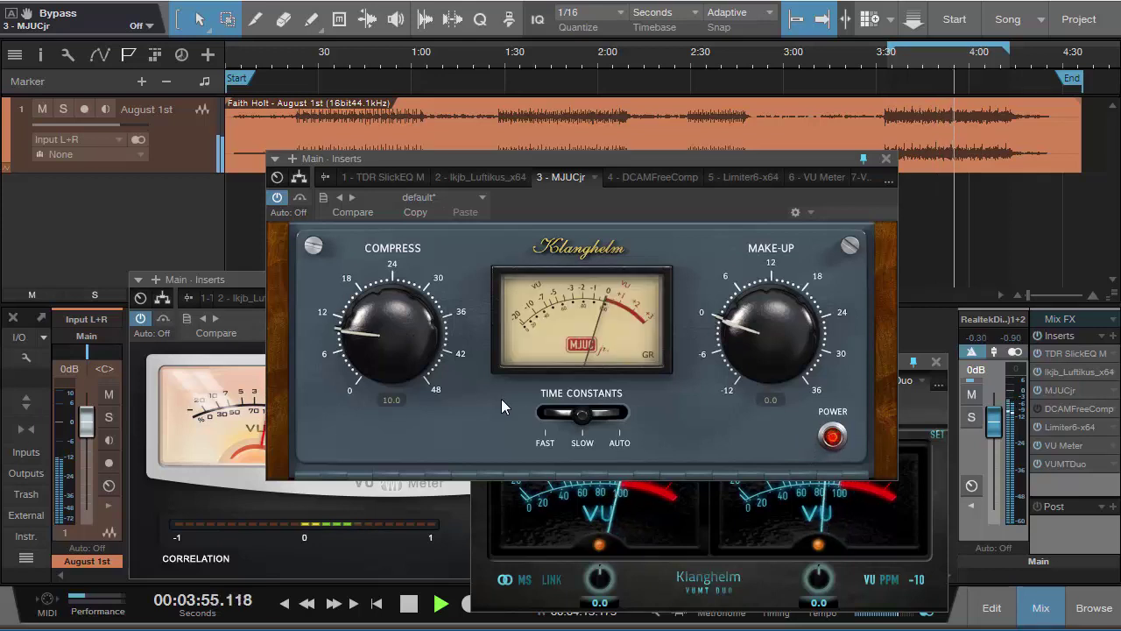
# - Try Compress at 10.9 dB and 10.8 dB, switching MJUCjr off and on at each value to compare
pyautogui.moveTo(420, 342); pyautogui.dragTo(416, 328)
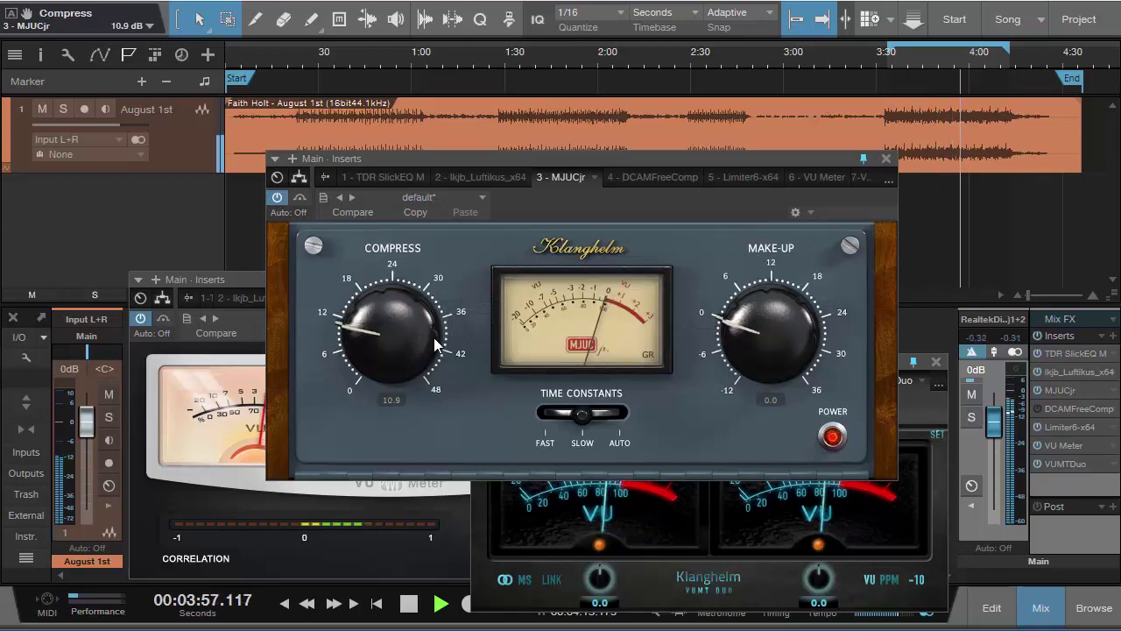
pyautogui.click(832, 437)
pyautogui.click(832, 437)
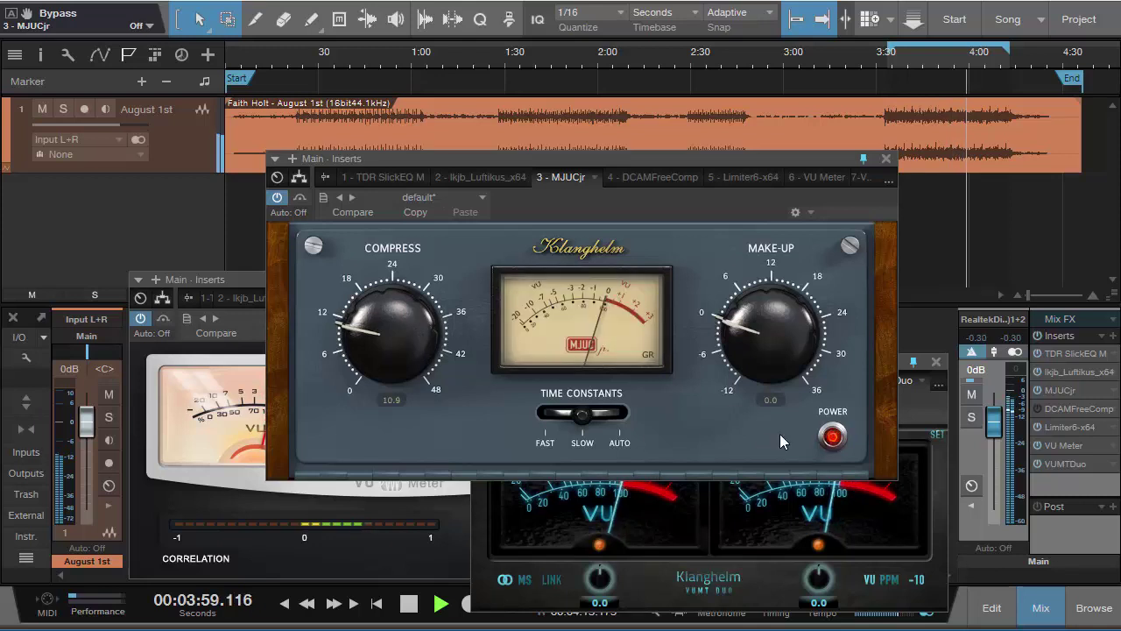
pyautogui.click(832, 438)
pyautogui.click(833, 437)
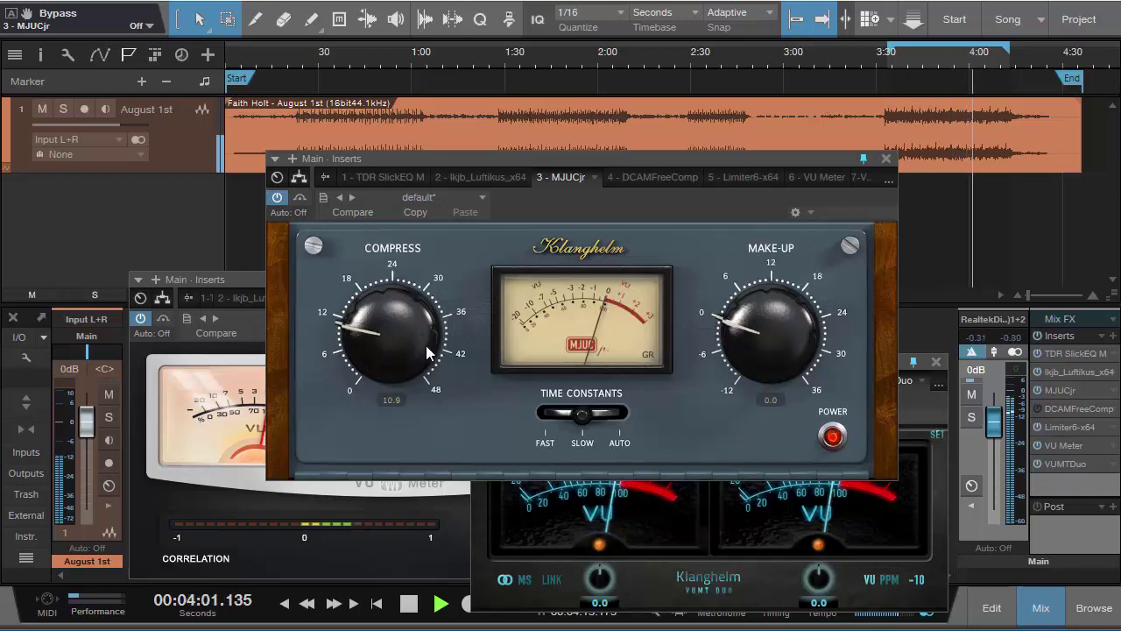
pyautogui.moveTo(426, 345); pyautogui.dragTo(413, 340)
pyautogui.click(838, 439)
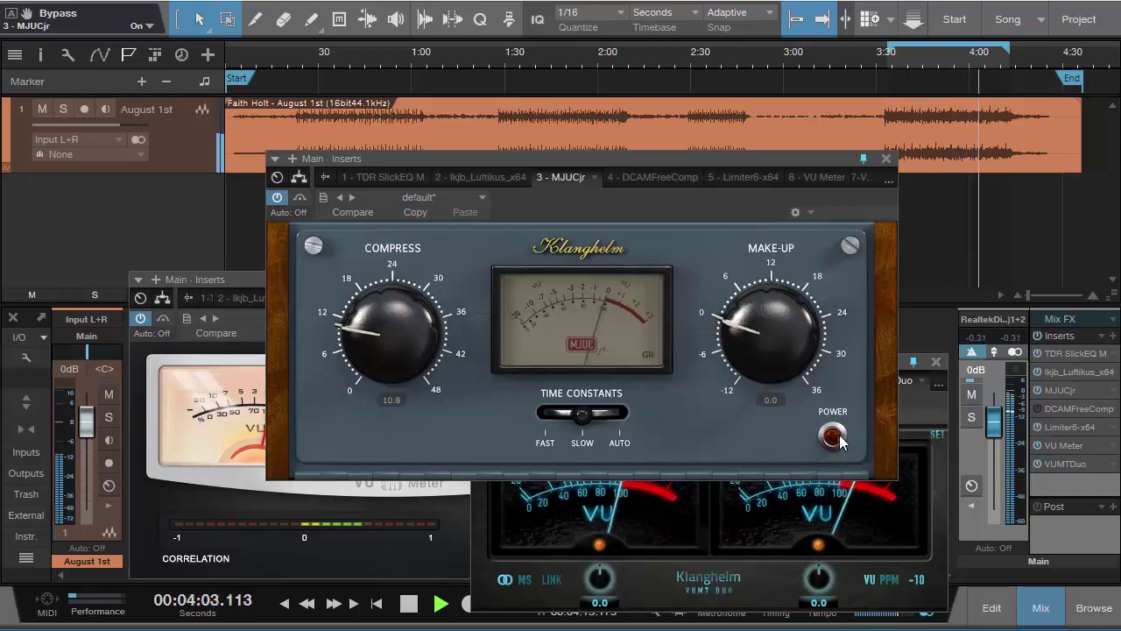
pyautogui.click(838, 439)
pyautogui.click(839, 439)
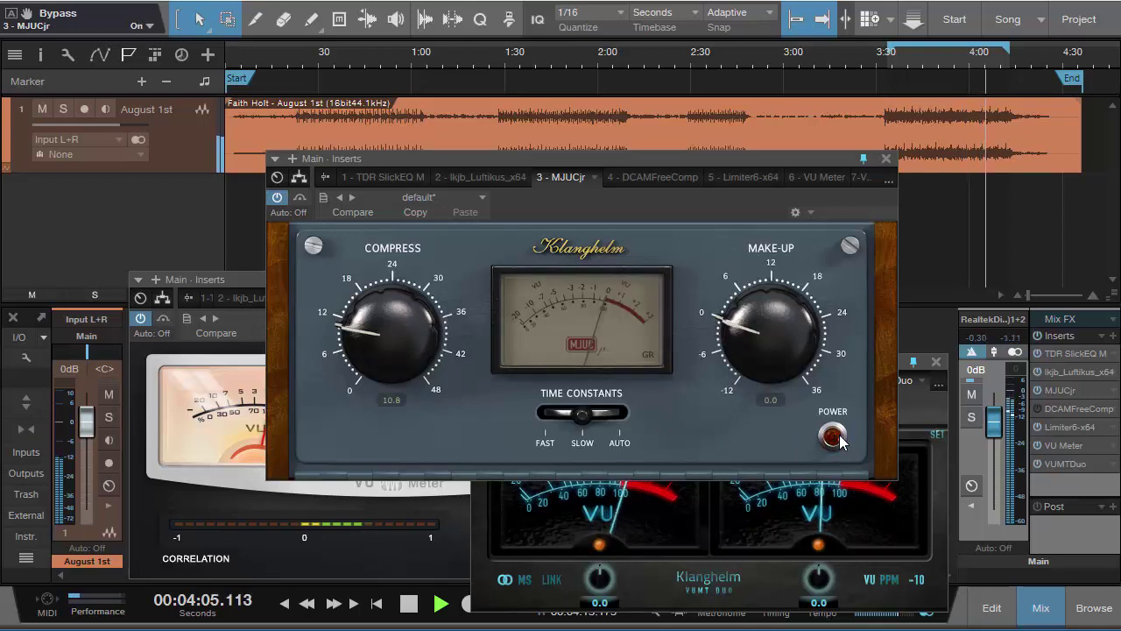
pyautogui.click(838, 439)
# - Lower Compress to 10.3 dB, compare MJUCjr against bypass, leave it powered on, and stop playback
pyautogui.moveTo(388, 321); pyautogui.dragTo(386, 325)
pyautogui.click(835, 443)
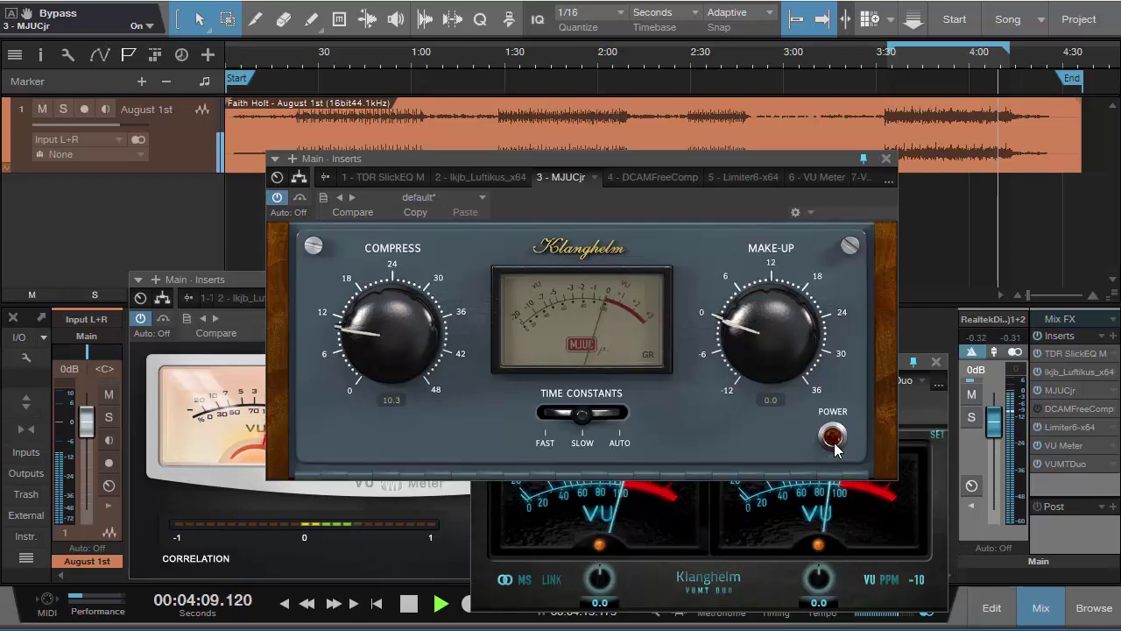
pyautogui.click(835, 443)
pyautogui.click(409, 605)
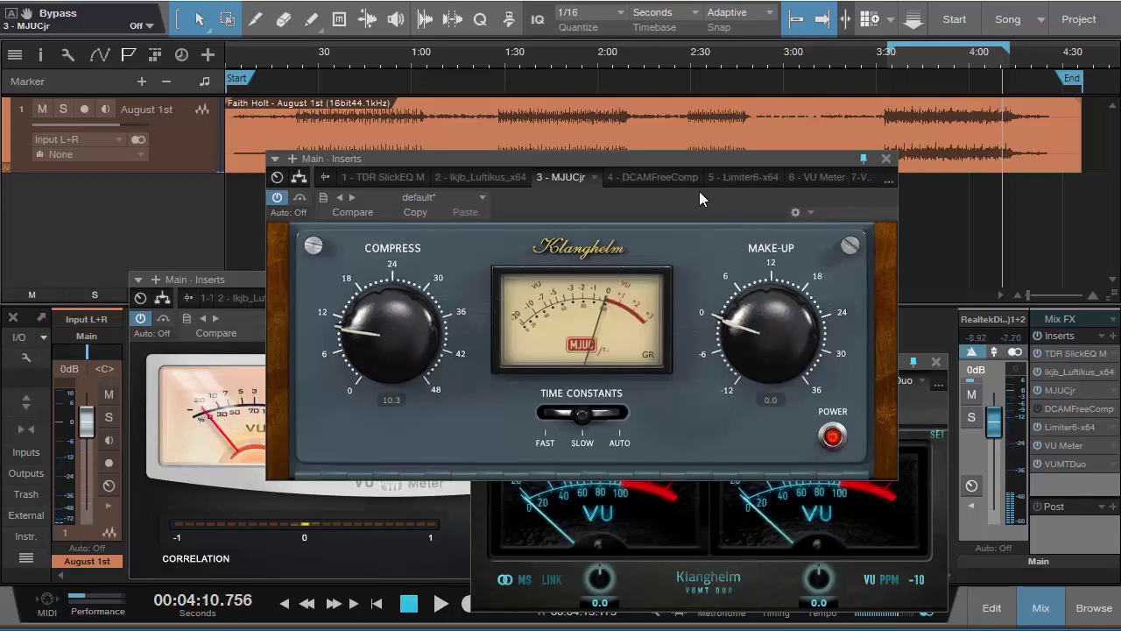
# - Fine-tune MJUCjr's Compress to 10.6 dB and reposition its window above the meters
pyautogui.moveTo(699, 191); pyautogui.dragTo(689, 190)
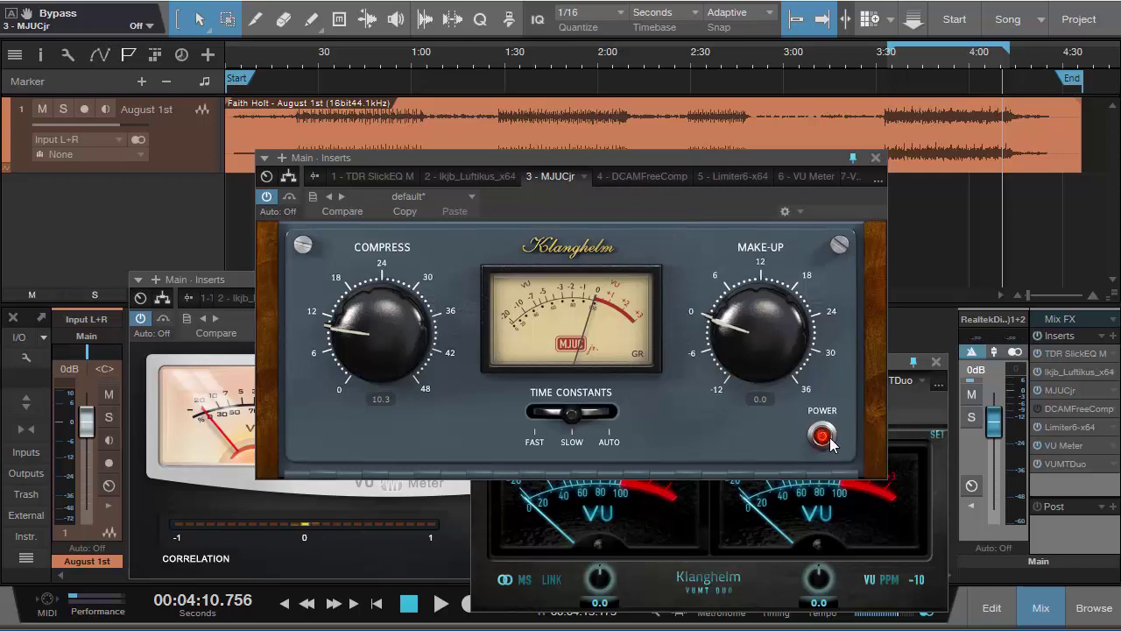
pyautogui.moveTo(395, 342)
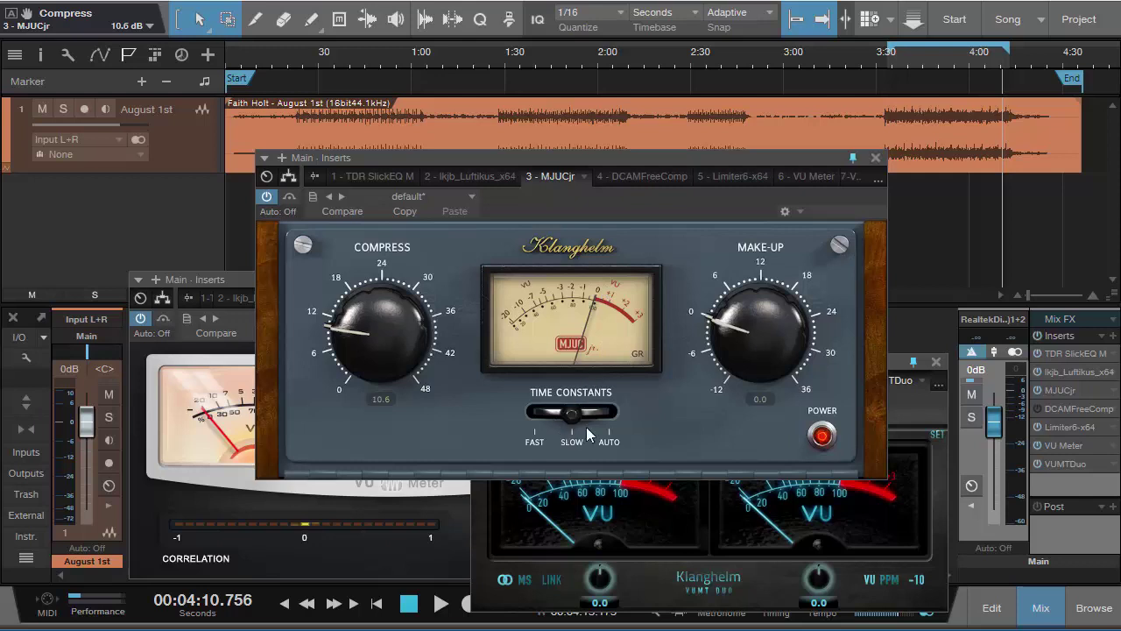
pyautogui.moveTo(604, 210); pyautogui.dragTo(599, 199)
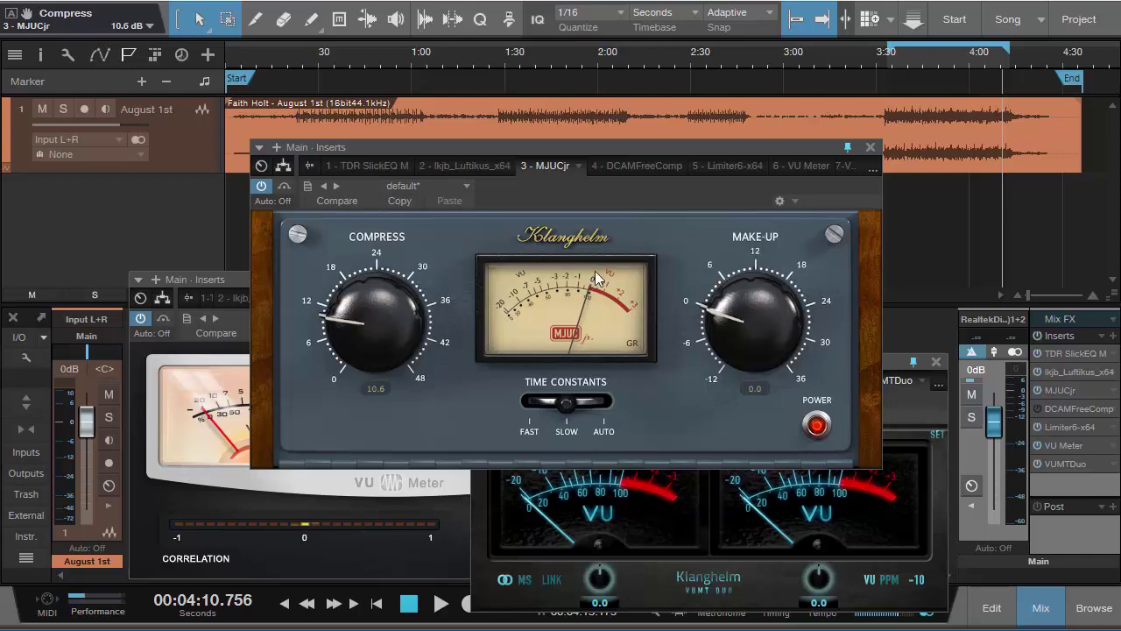
pyautogui.moveTo(617, 195); pyautogui.dragTo(611, 193)
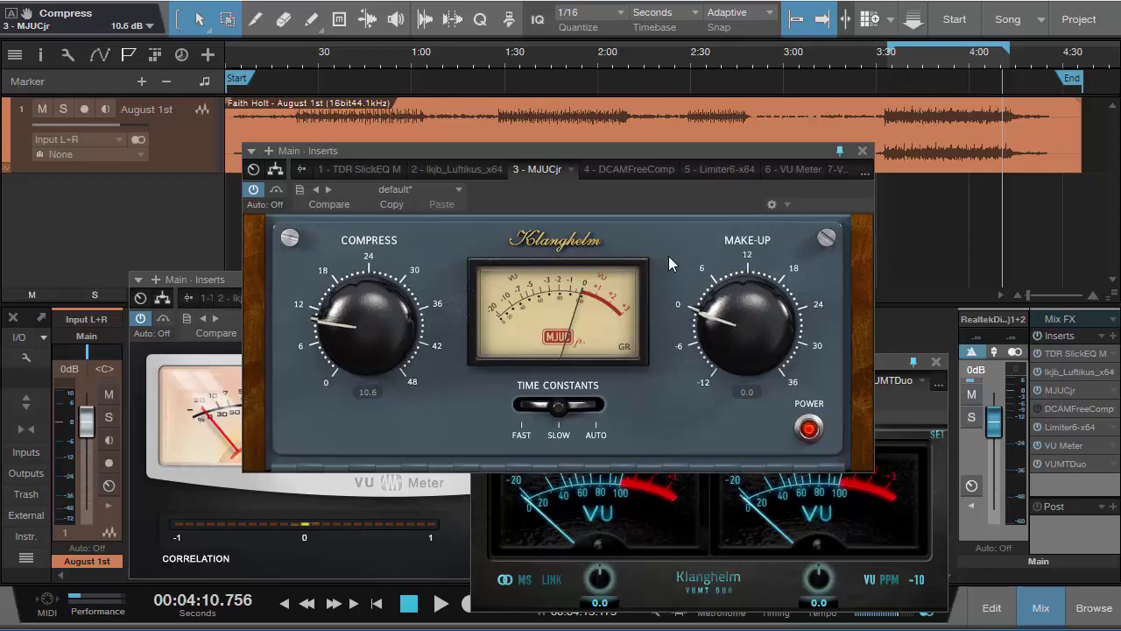
# - Open and activate the DCAMFreeComp insert, and play the song from the start of the loop range
pyautogui.click(633, 170)
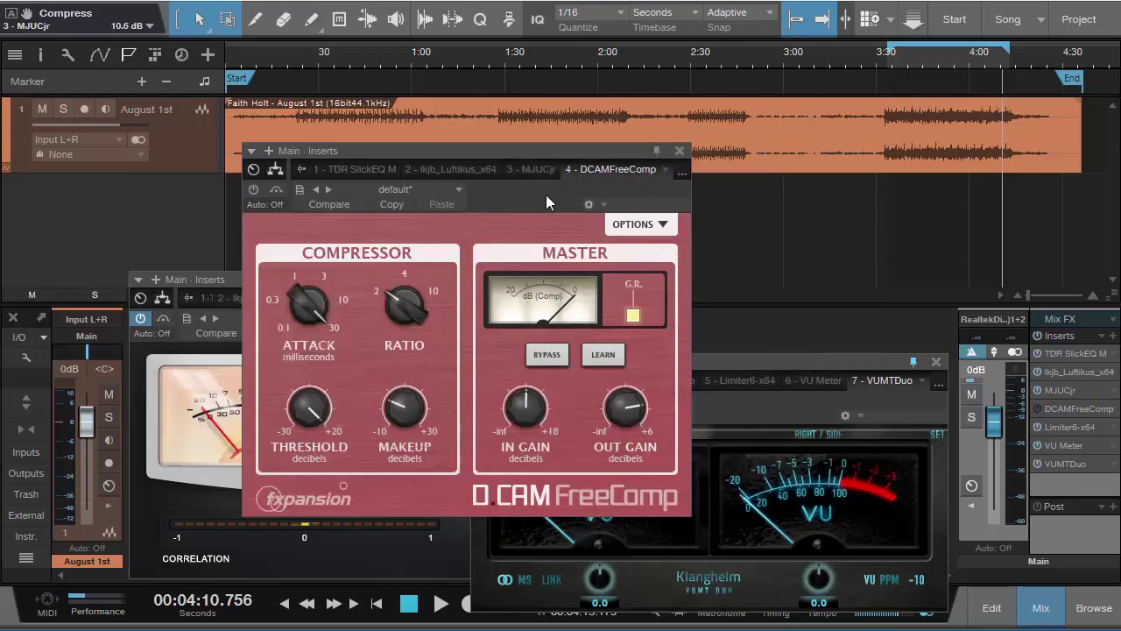
pyautogui.moveTo(546, 195); pyautogui.dragTo(616, 179)
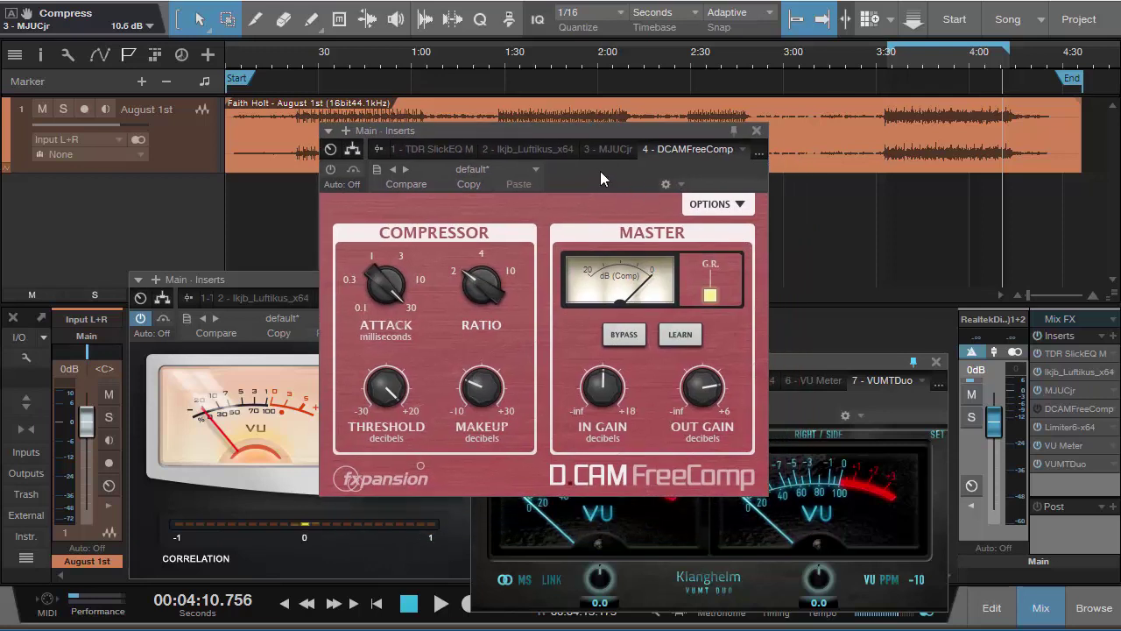
pyautogui.click(333, 170)
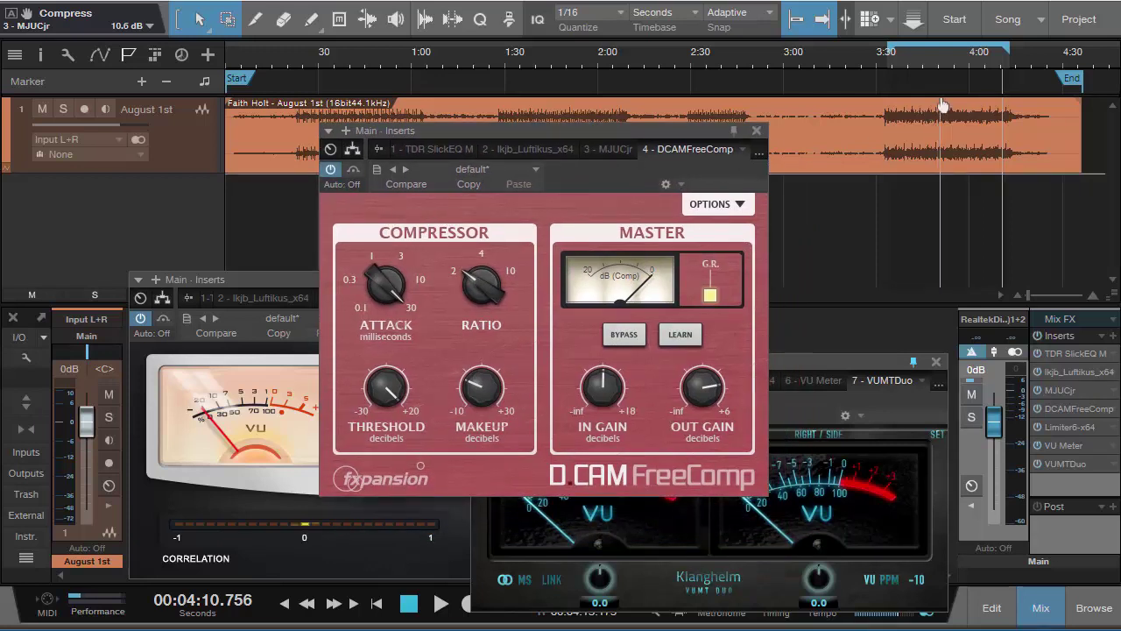
pyautogui.click(890, 59)
pyautogui.press('space')
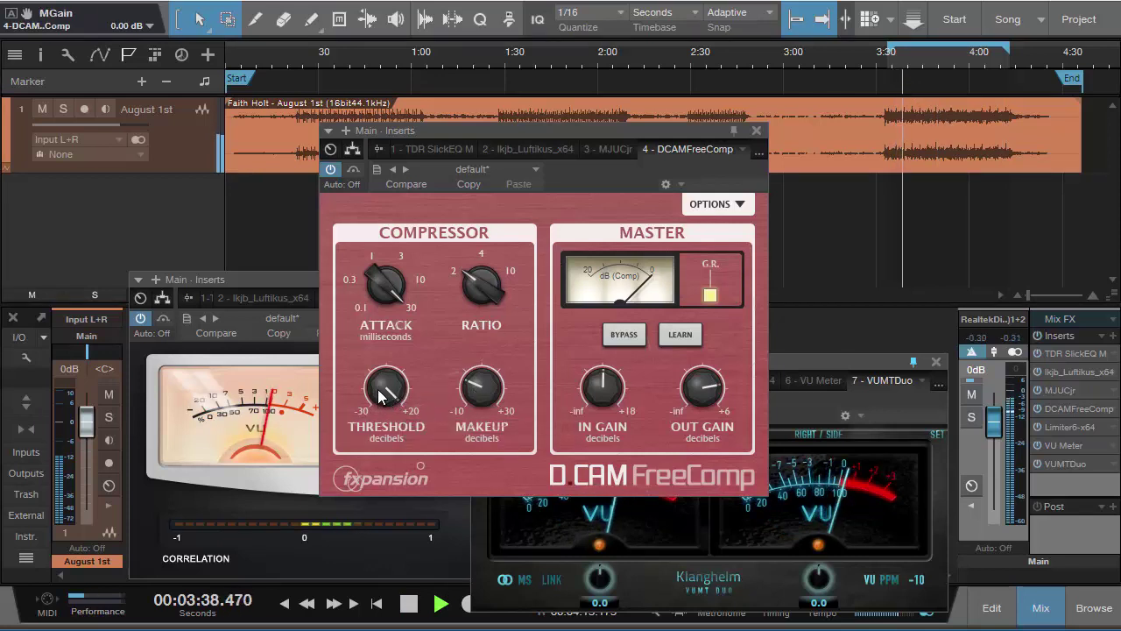
# - Lower DCAMFreeComp's threshold to 1.00 dB and set its makeup gain to 1.44 dB during playback
pyautogui.moveTo(381, 388)
pyautogui.mouseDown()
pyautogui.moveTo(367, 416)
pyautogui.moveTo(389, 389)
pyautogui.moveTo(391, 401)
pyautogui.mouseUp()
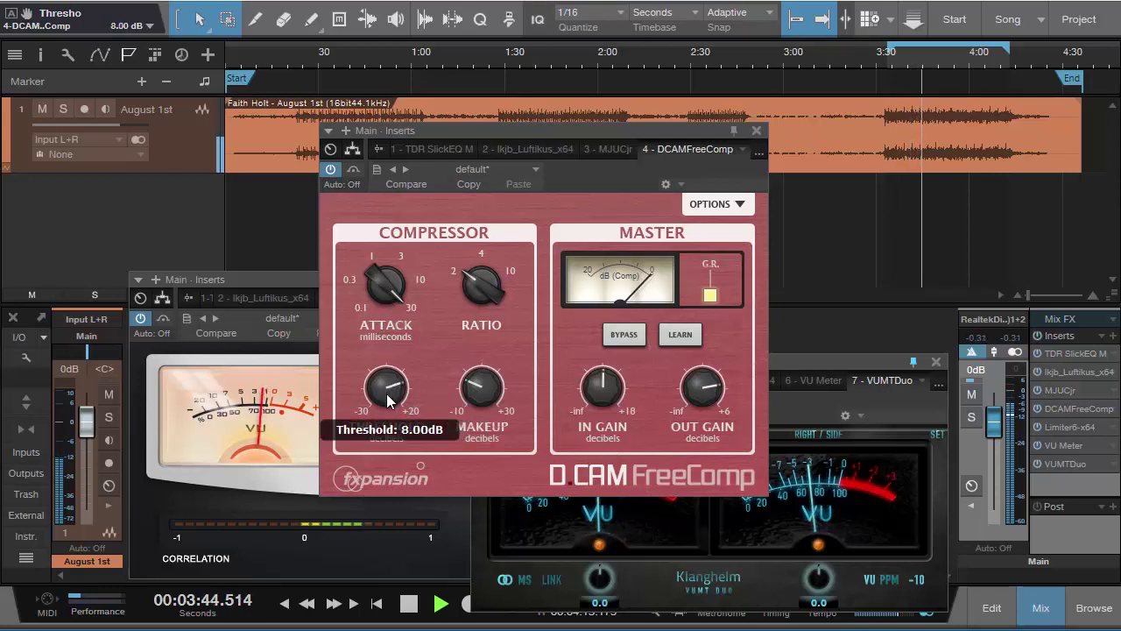
pyautogui.scroll(-1, 388, 400)
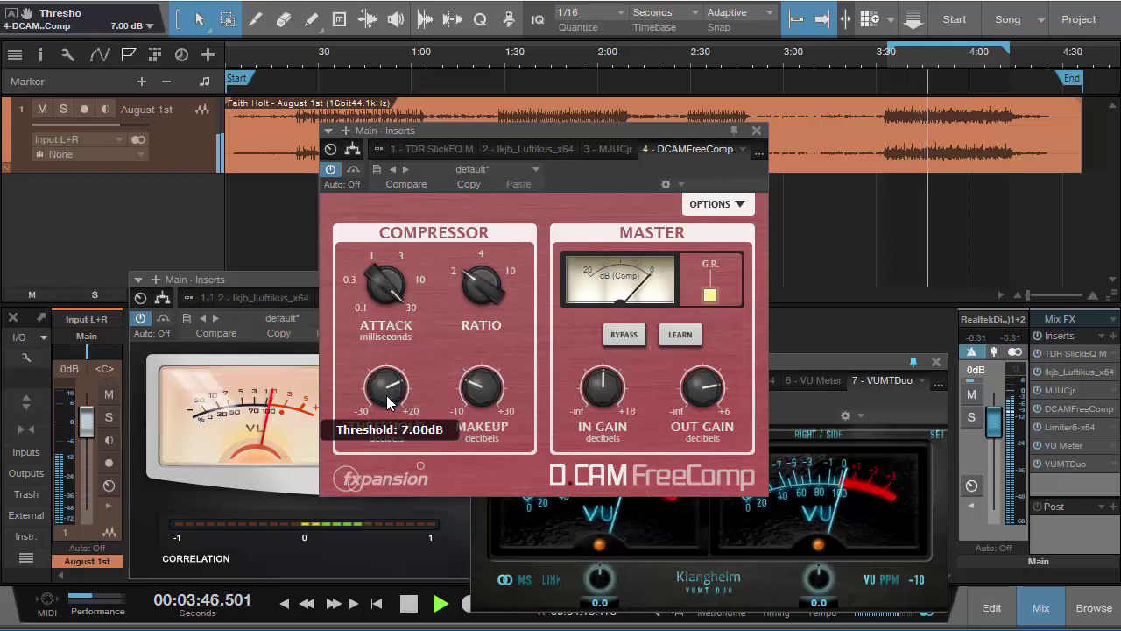
pyautogui.moveTo(386, 395); pyautogui.dragTo(374, 405)
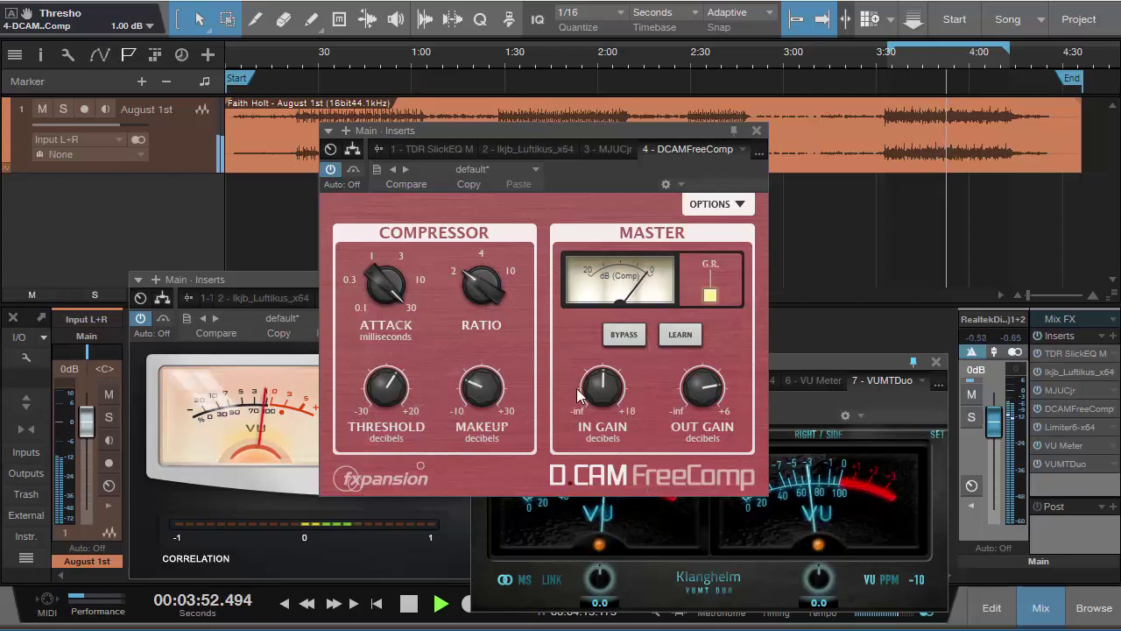
pyautogui.moveTo(493, 386)
pyautogui.mouseDown()
pyautogui.moveTo(488, 378)
pyautogui.moveTo(488, 388)
pyautogui.mouseUp()
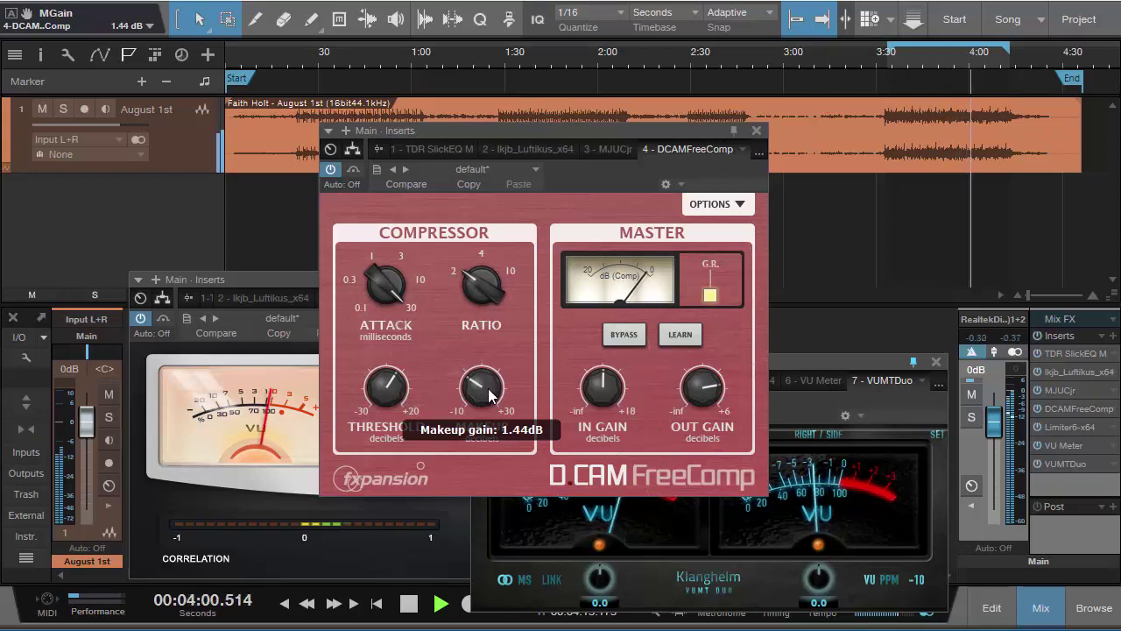
# - Compare DCAMFreeComp against bypass, stop playback, and leave the compressor active with its window above the meters
pyautogui.moveTo(611, 389)
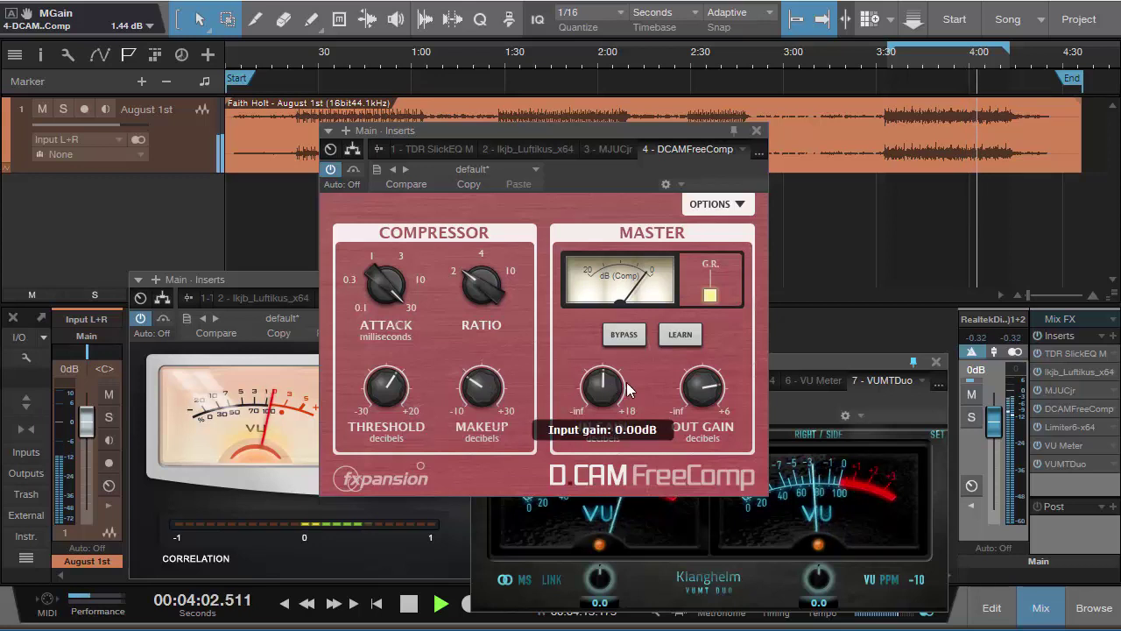
pyautogui.click(356, 167)
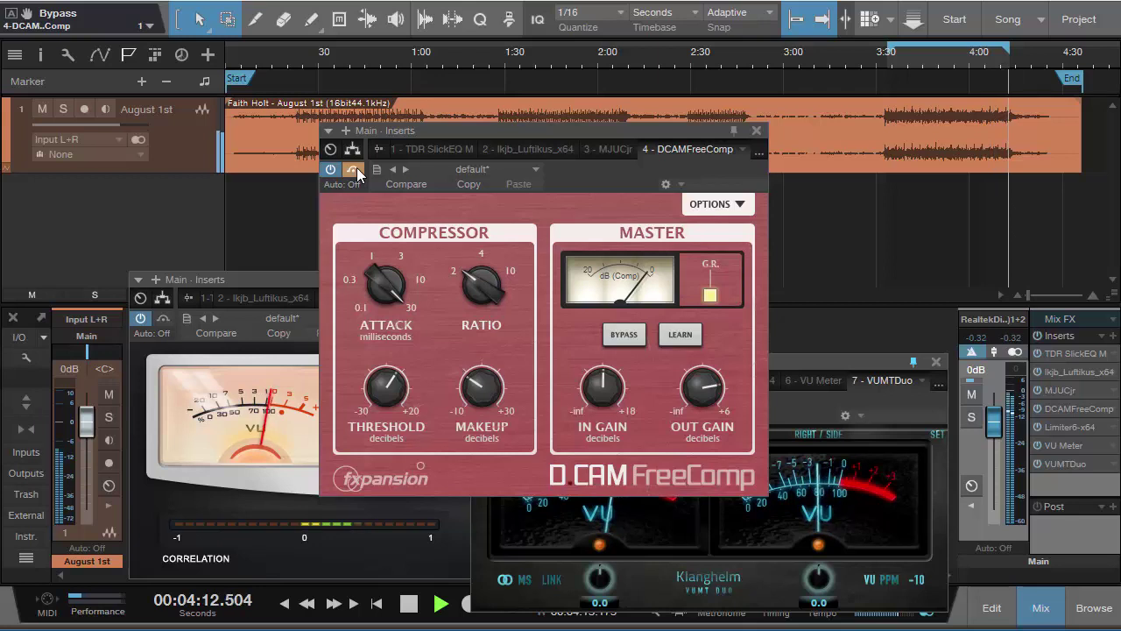
pyautogui.press('space')
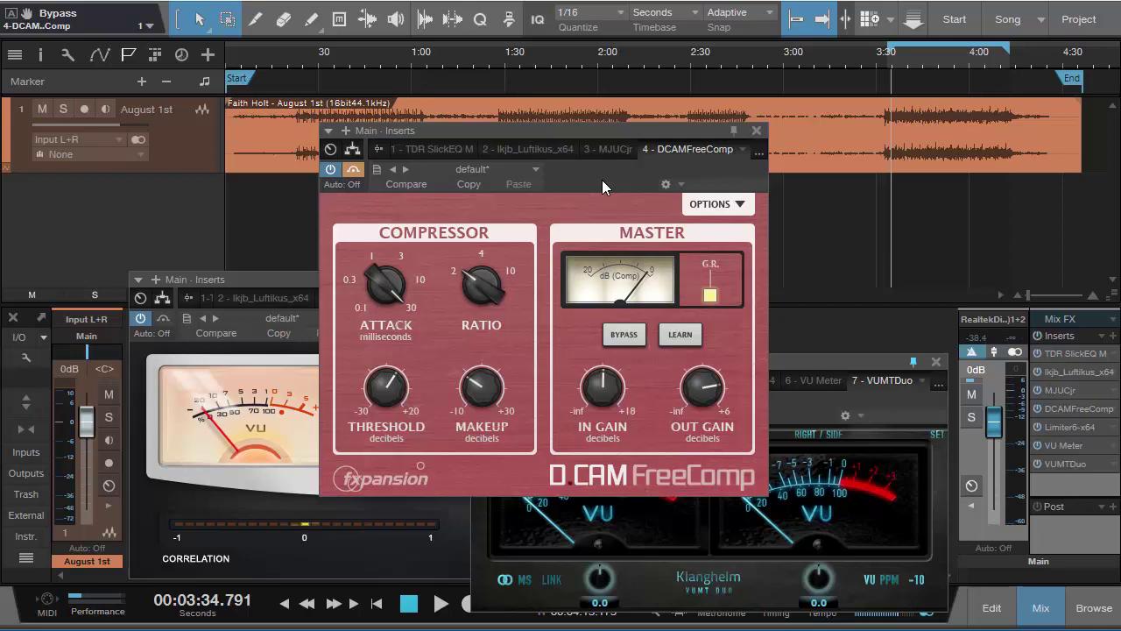
pyautogui.moveTo(602, 179)
pyautogui.mouseDown()
pyautogui.moveTo(660, 234)
pyautogui.moveTo(614, 169)
pyautogui.mouseUp()
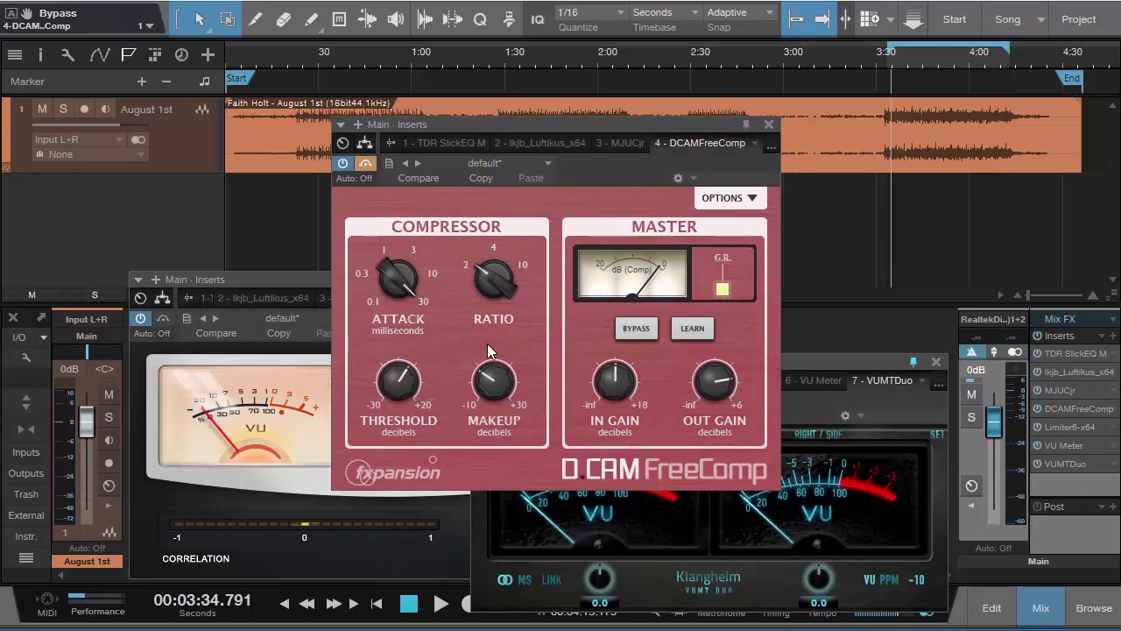
pyautogui.moveTo(468, 398)
pyautogui.moveTo(598, 174); pyautogui.dragTo(608, 184)
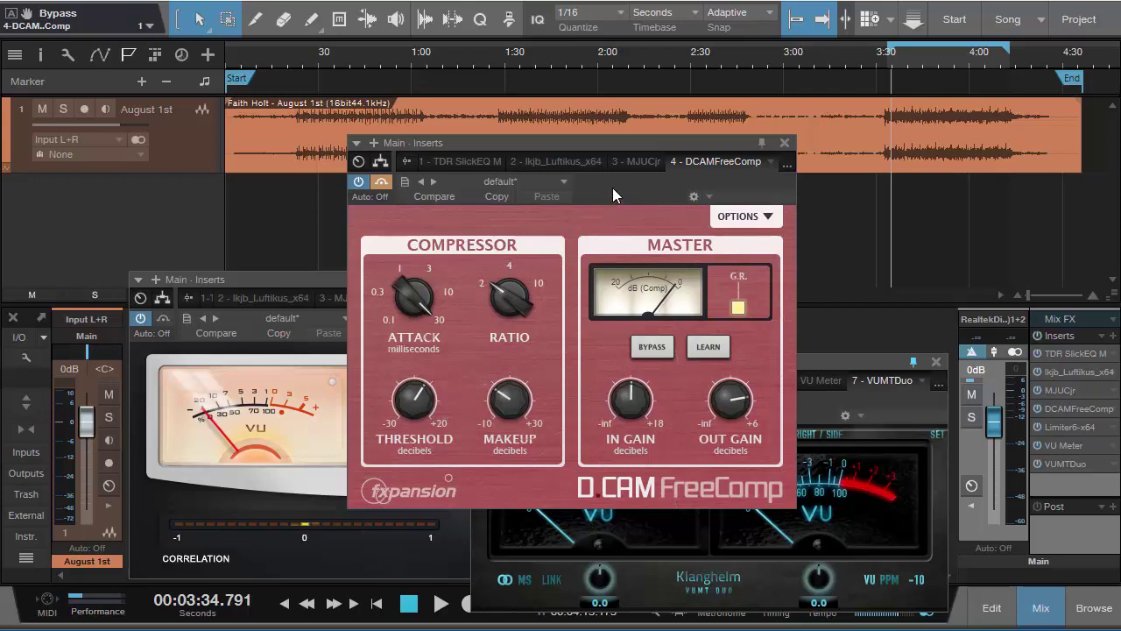
pyautogui.moveTo(616, 194)
pyautogui.mouseDown()
pyautogui.moveTo(638, 239)
pyautogui.moveTo(630, 190)
pyautogui.mouseUp()
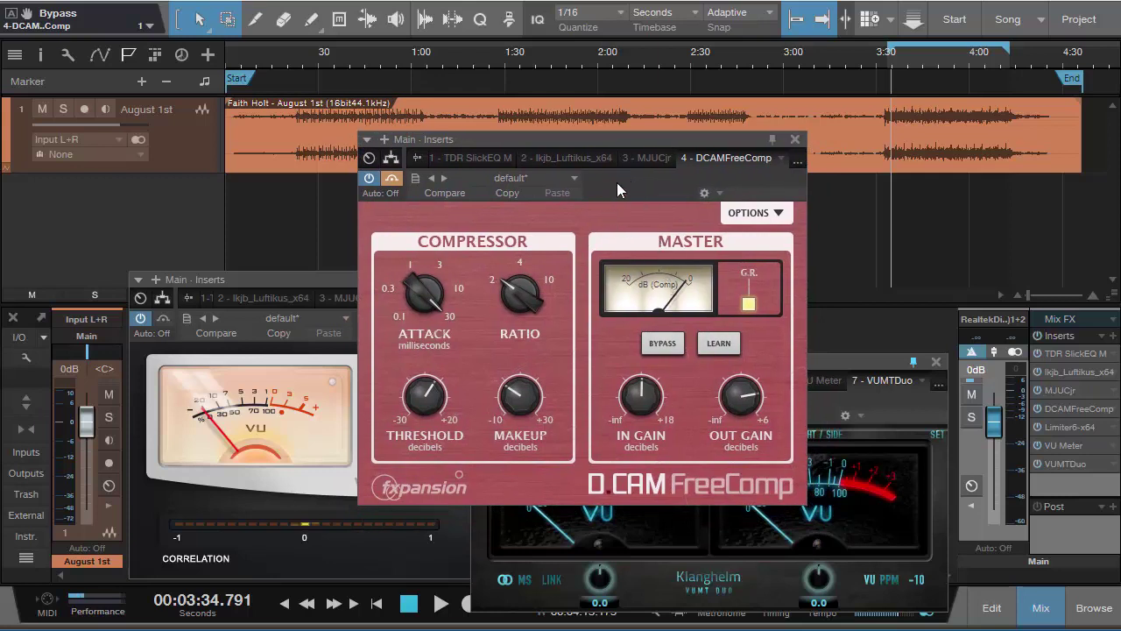
pyautogui.moveTo(617, 183); pyautogui.dragTo(623, 183)
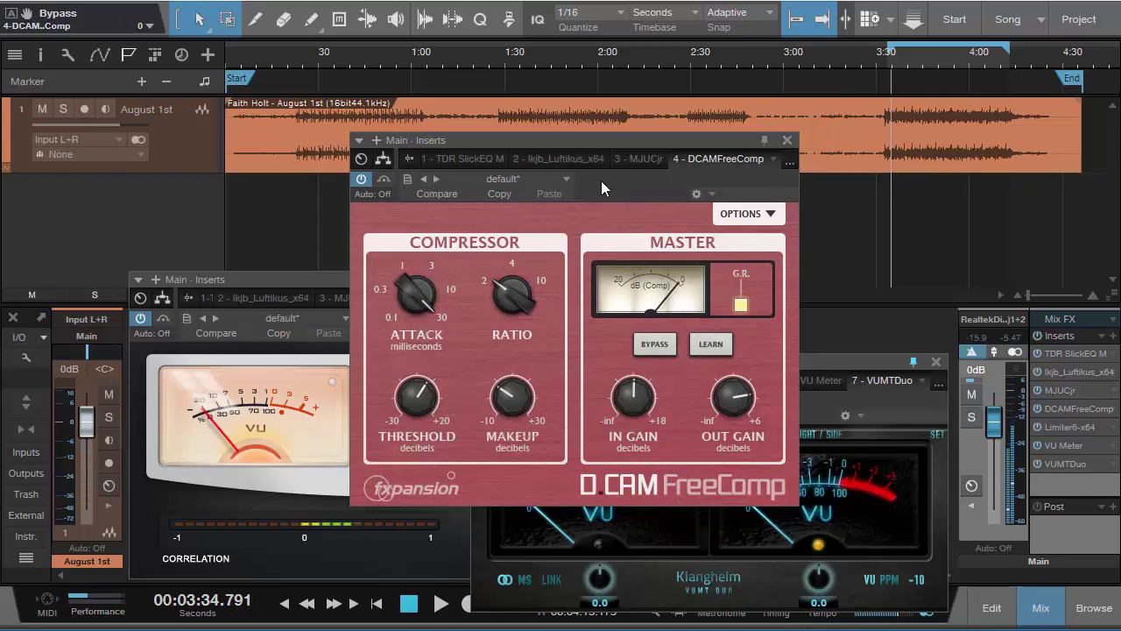
pyautogui.moveTo(601, 180); pyautogui.dragTo(566, 224)
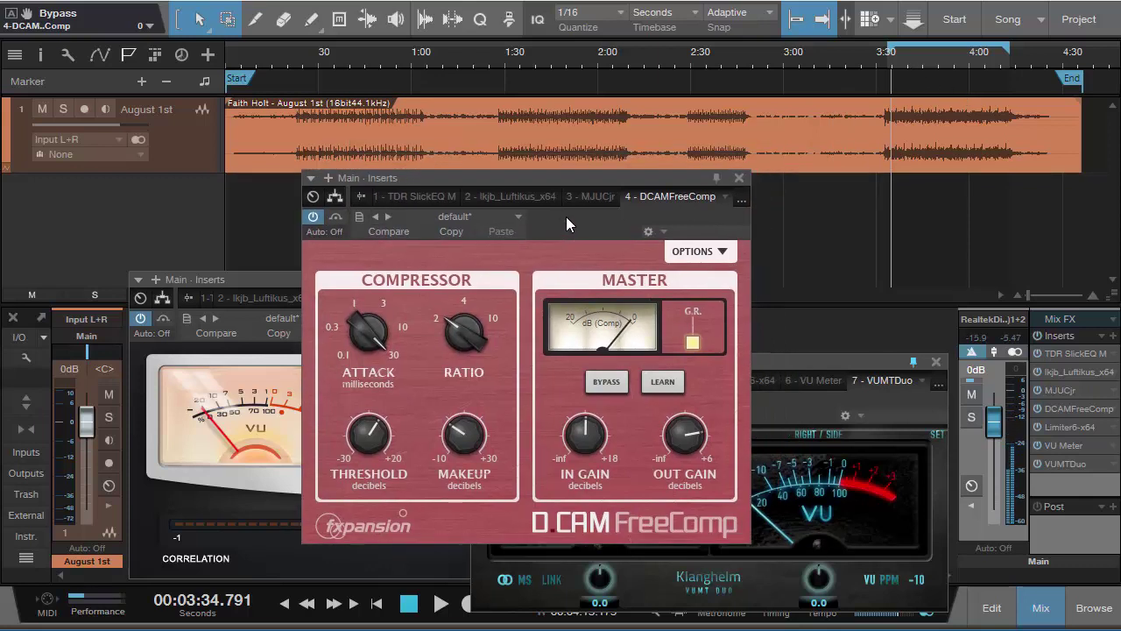
# - Close DCAMFreeComp, open the Limiter6 insert in full view, and play the song from the start of the loop range
pyautogui.click(740, 178)
pyautogui.doubleClick(1059, 428)
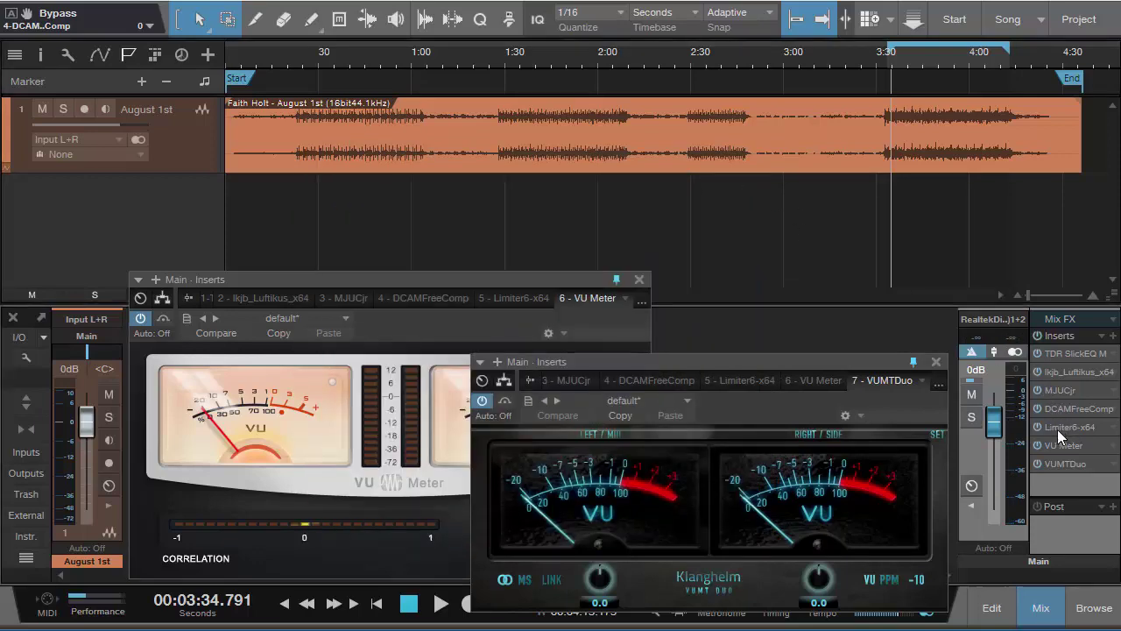
pyautogui.moveTo(632, 38); pyautogui.dragTo(615, 162)
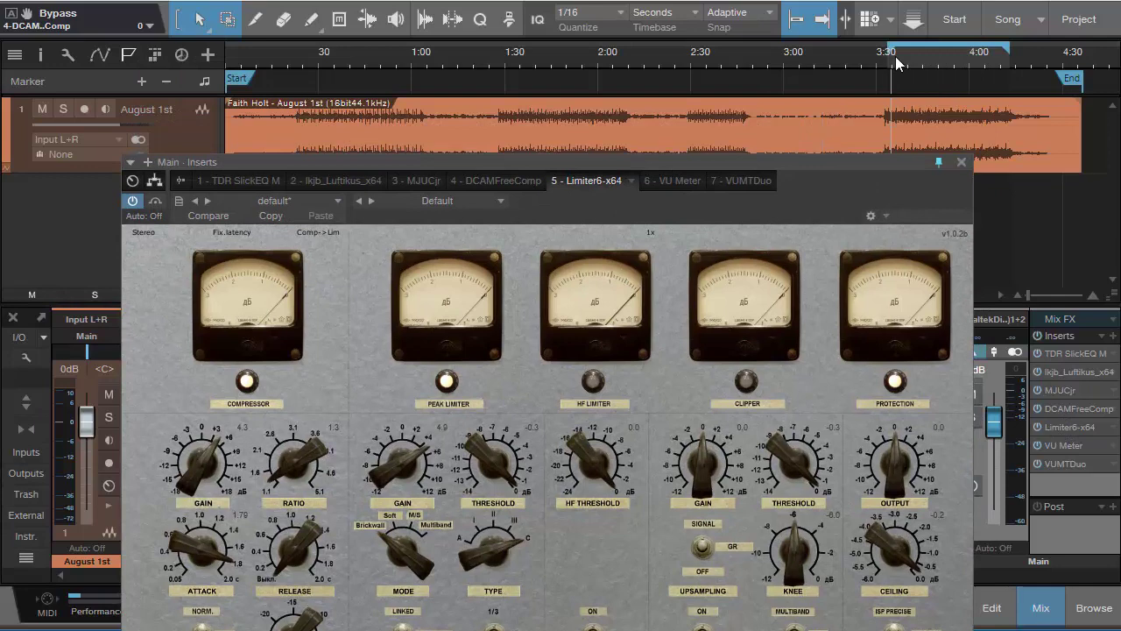
pyautogui.moveTo(739, 208); pyautogui.dragTo(725, 51)
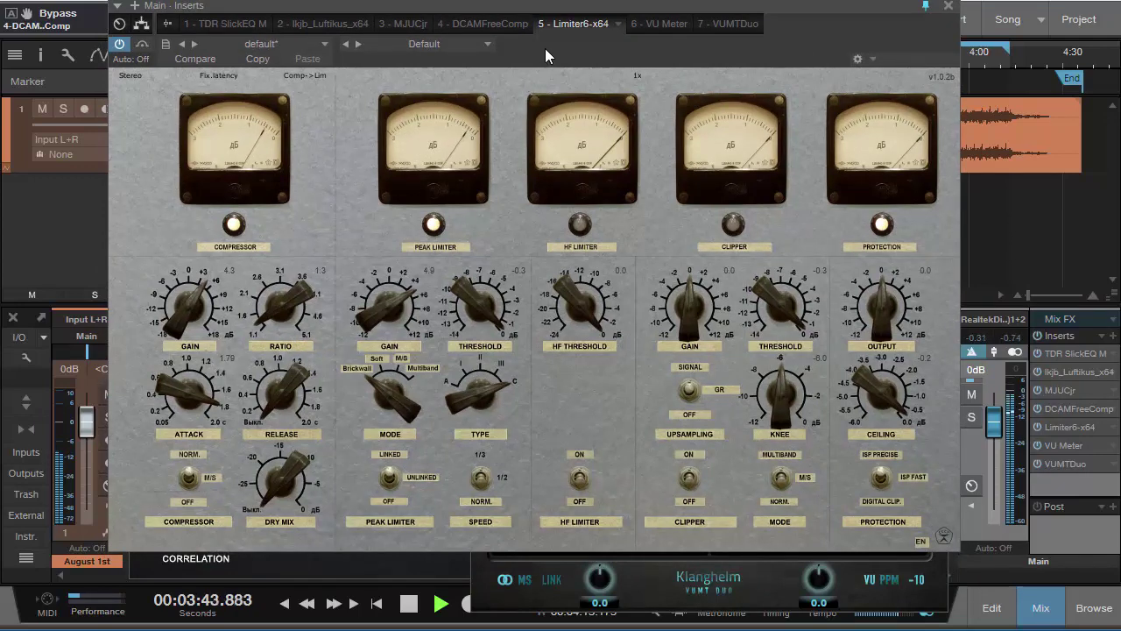
# - Raise Limiter6's peak limiter gain to 5.2 dB while checking the VUMTDuo meters, and reposition the limiter window
pyautogui.scroll(-2, 369, 315)
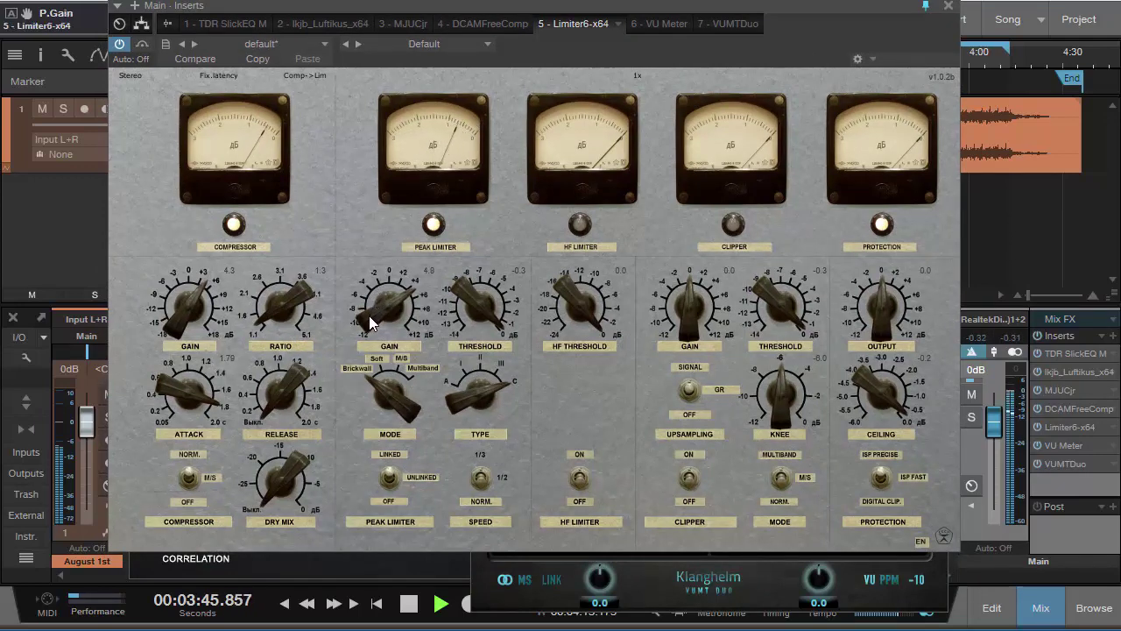
pyautogui.scroll(-2, 369, 321)
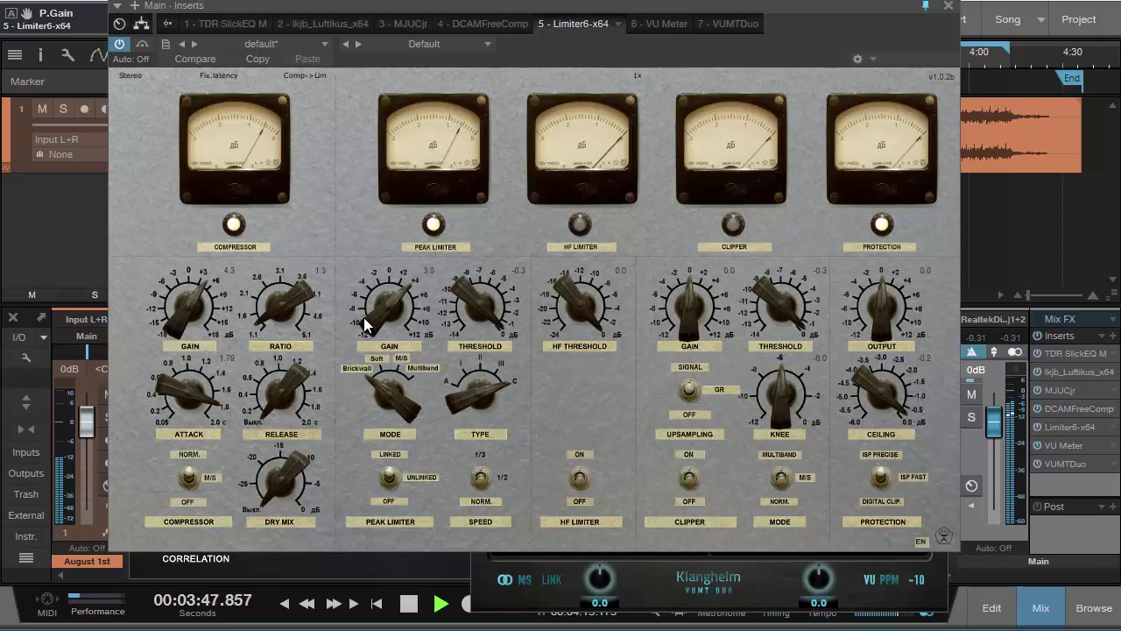
pyautogui.scroll(1, 366, 317)
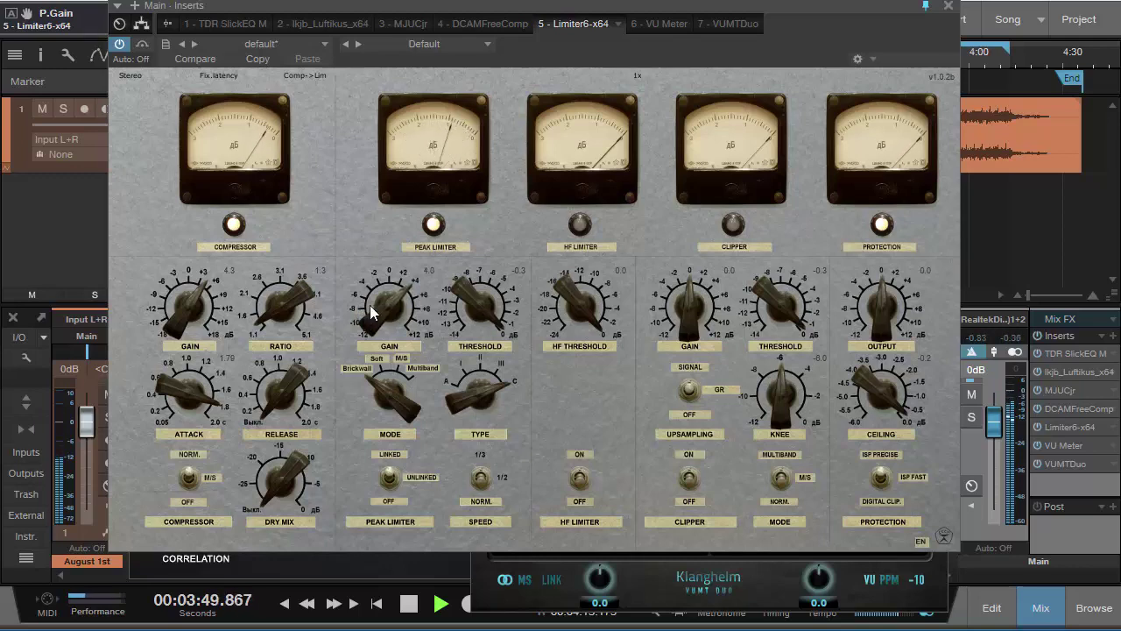
pyautogui.moveTo(510, 86); pyautogui.dragTo(296, 70)
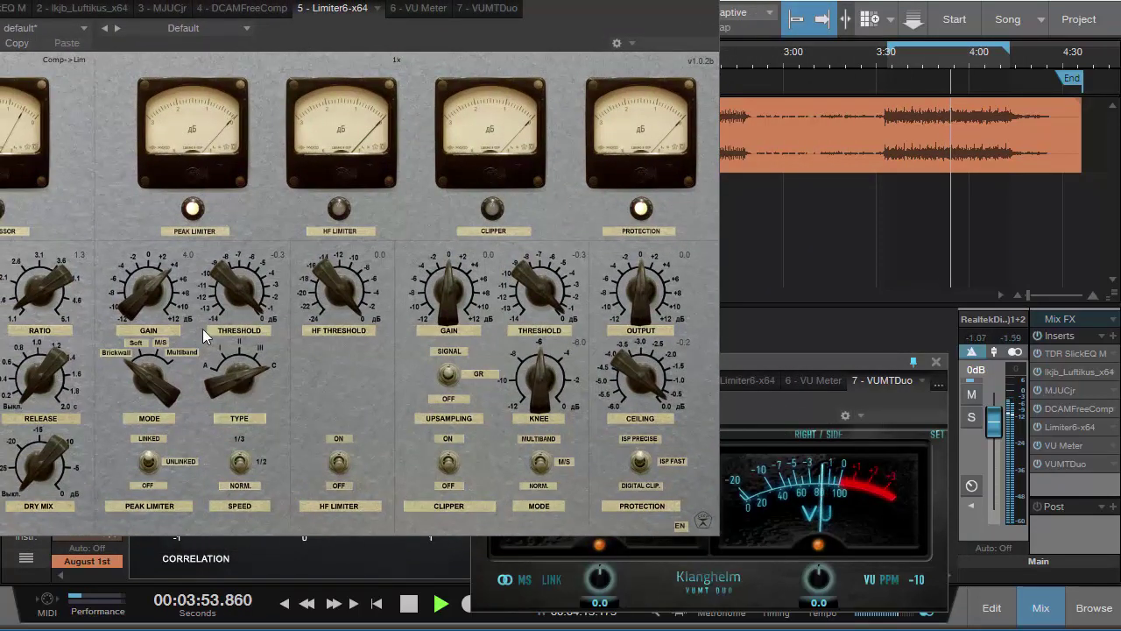
pyautogui.scroll(6, 125, 308)
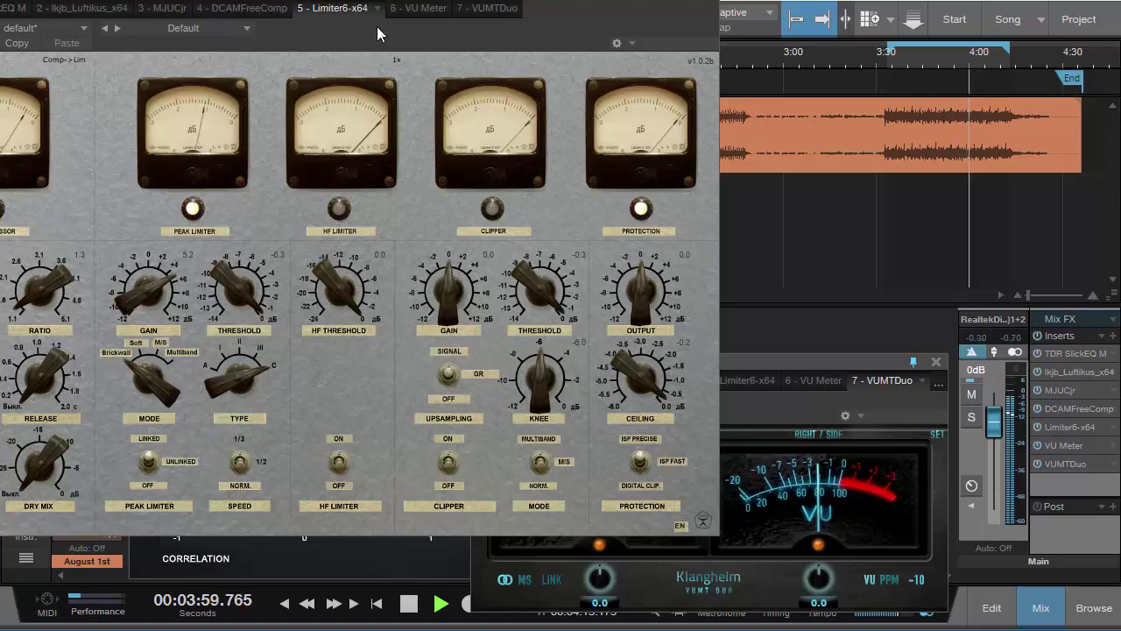
pyautogui.moveTo(377, 26); pyautogui.dragTo(597, 136)
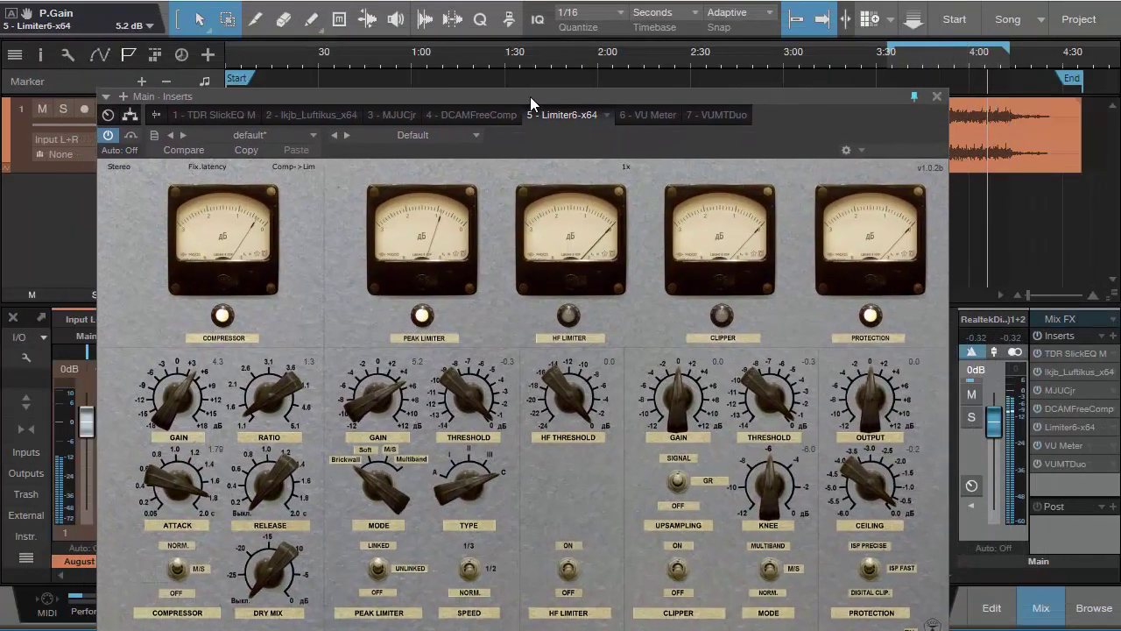
pyautogui.moveTo(531, 96); pyautogui.dragTo(538, 125)
# - Play from just before the 0:30 mark, setting Limiter6's peak limiter gain to 4.8 dB and compressor attack to 1.83 s
pyautogui.click(312, 53)
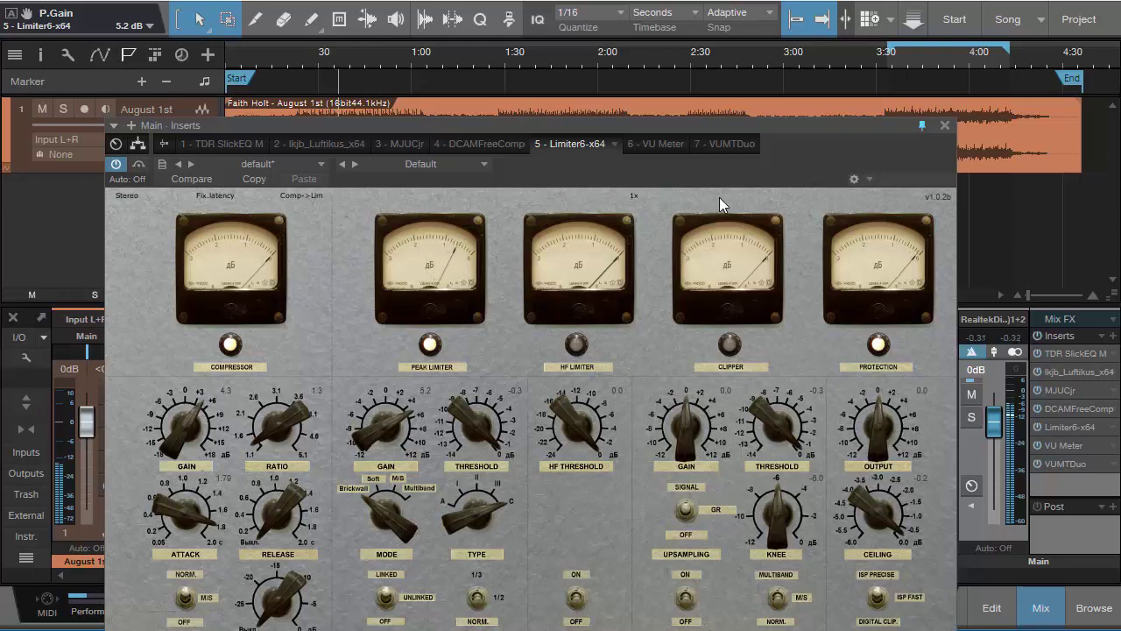
pyautogui.moveTo(816, 133); pyautogui.dragTo(815, 62)
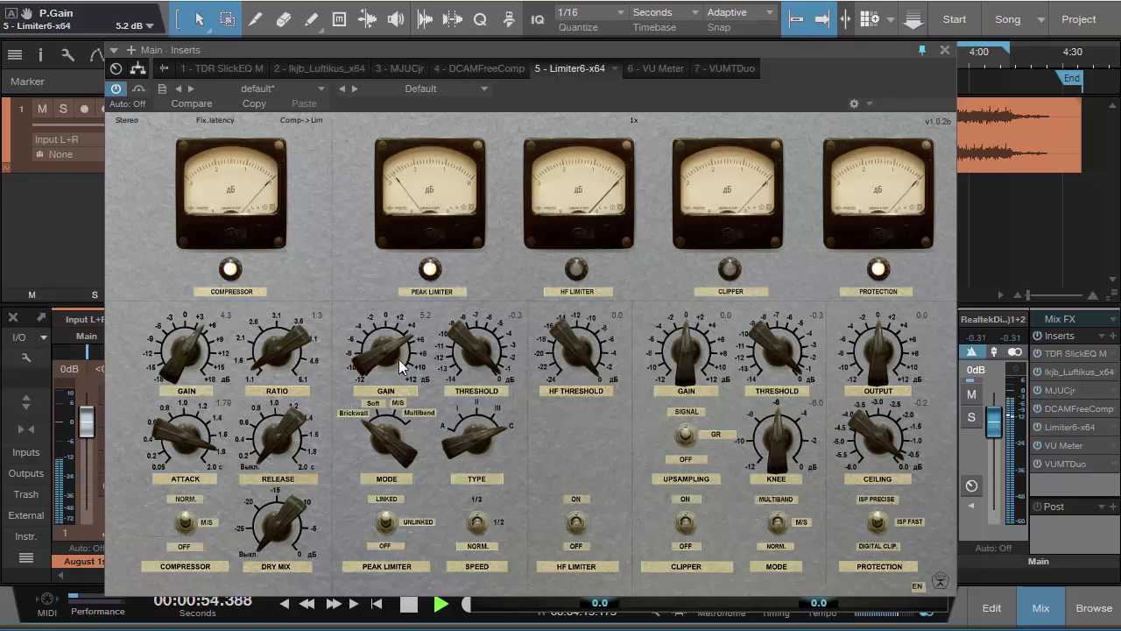
pyautogui.scroll(-3, 361, 364)
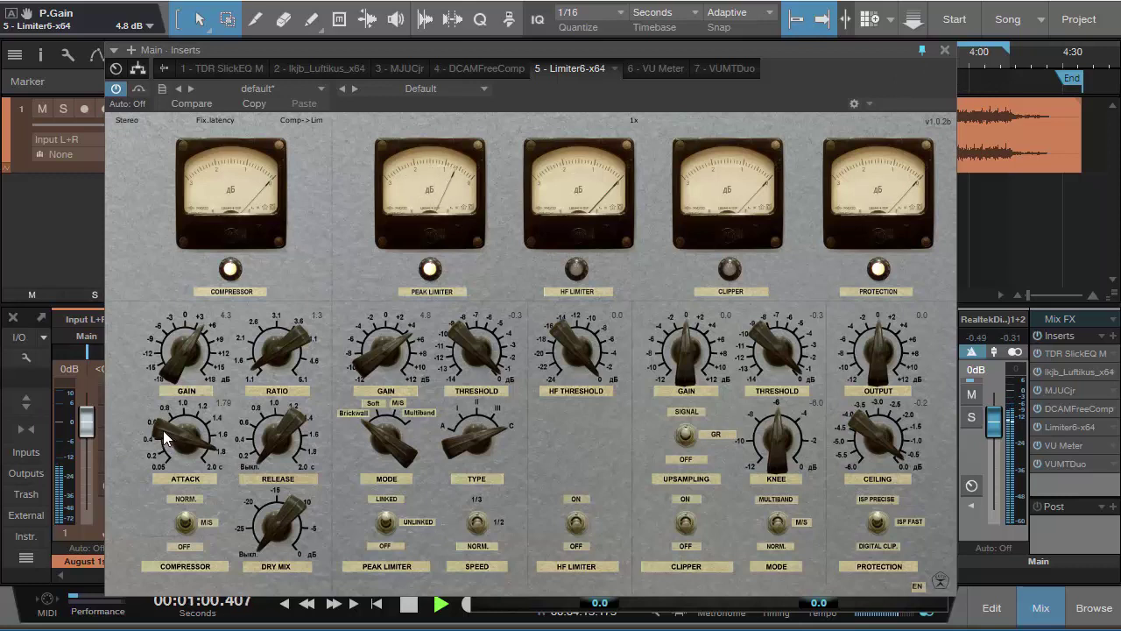
pyautogui.scroll(2, 163, 432)
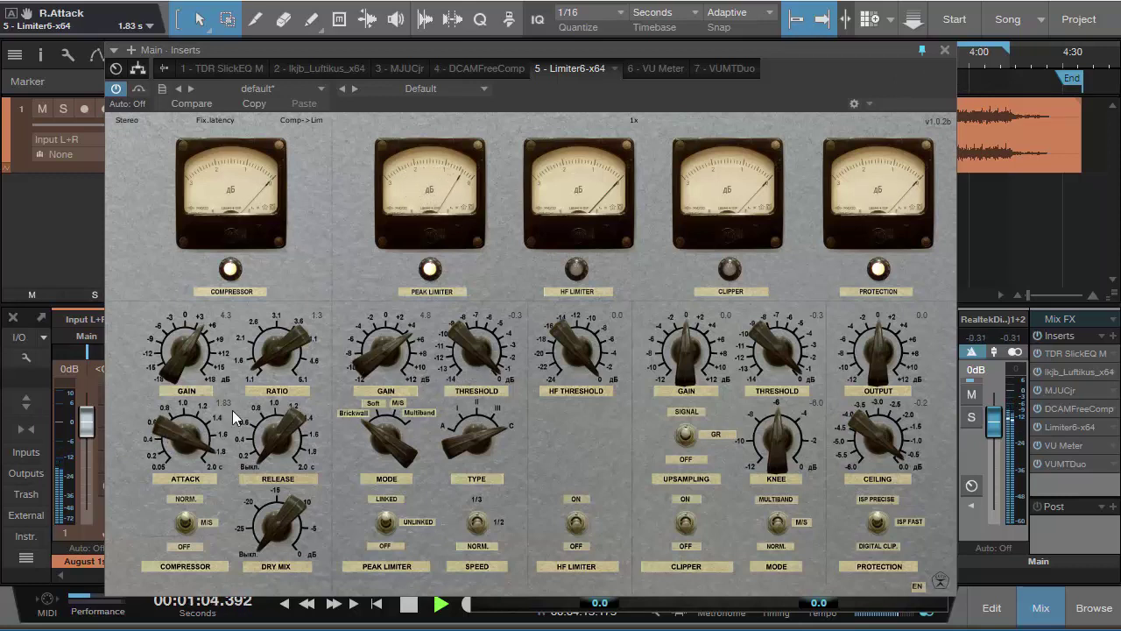
# - Close Limiter6 with playback stopped, move the VUMTDuo meters up, and open the TDR SlickEQ M insert in full view
pyautogui.click(944, 50)
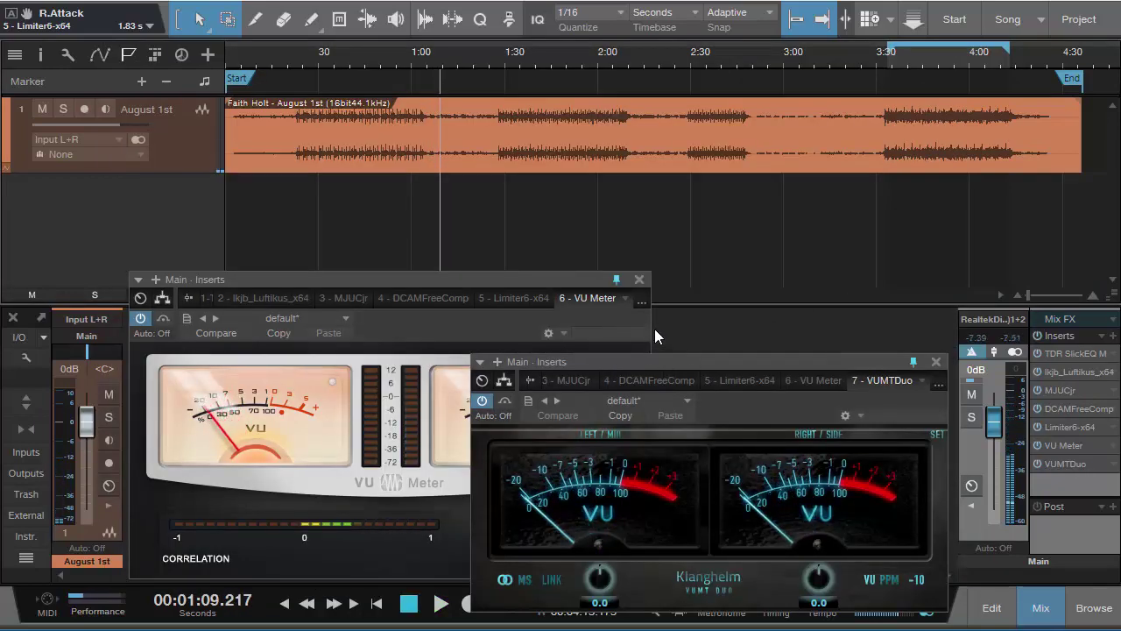
pyautogui.moveTo(699, 357); pyautogui.dragTo(687, 287)
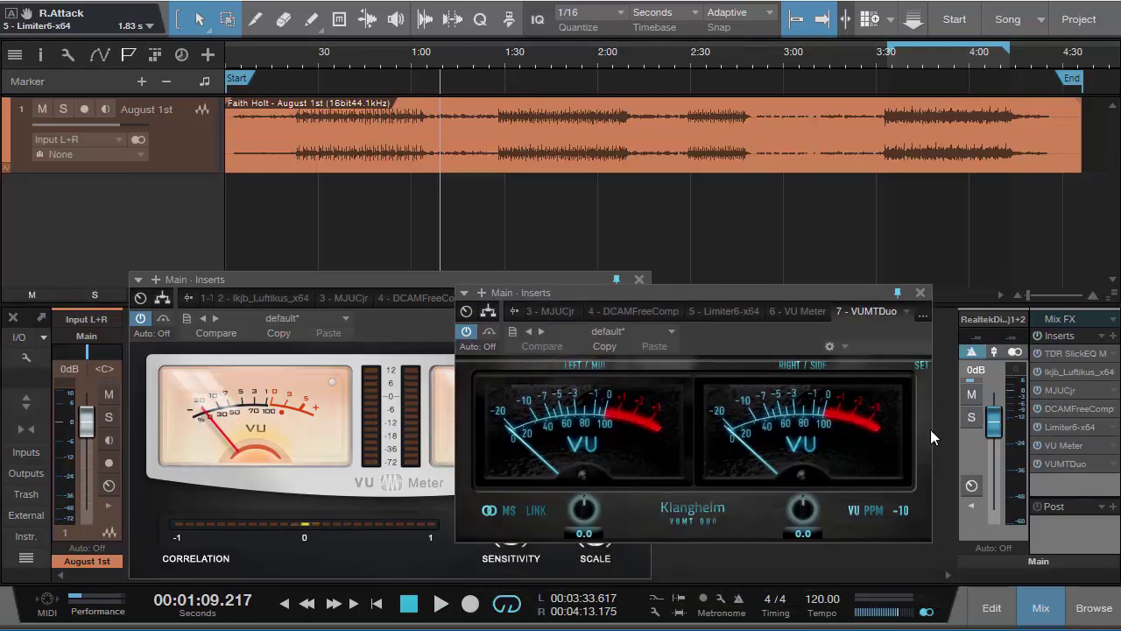
pyautogui.click(1077, 354)
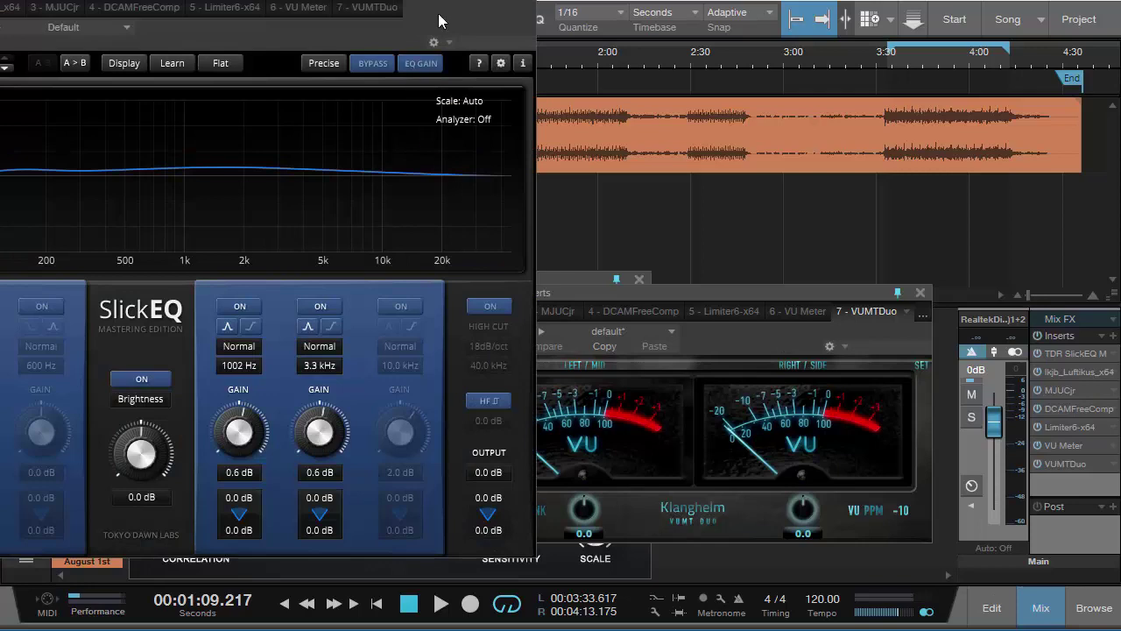
pyautogui.moveTo(438, 21); pyautogui.dragTo(861, 58)
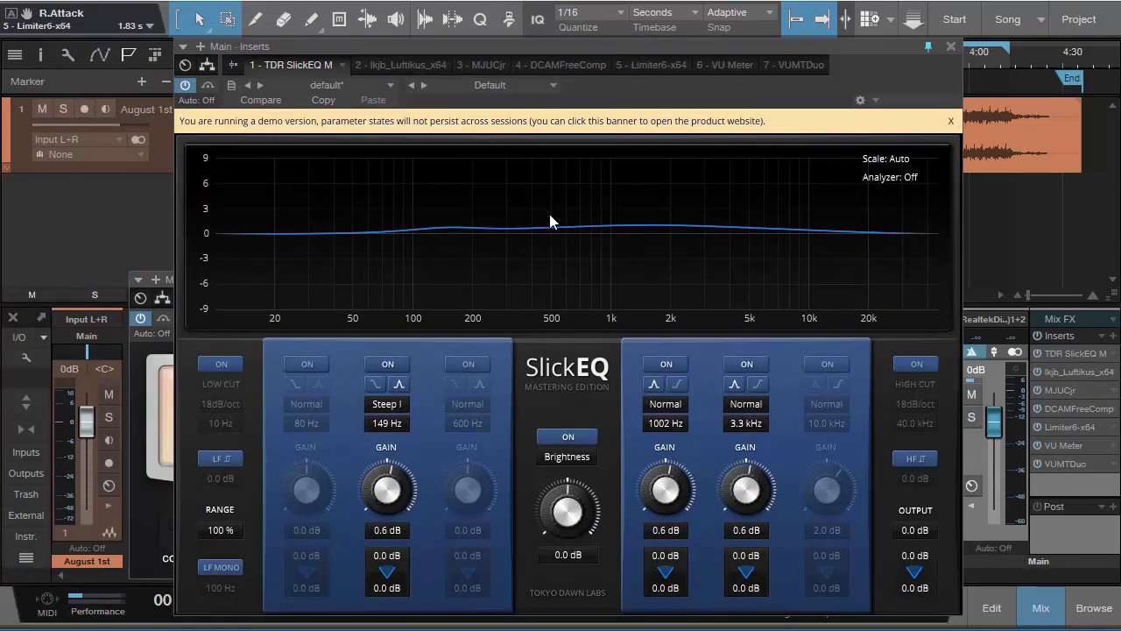
# - Dismiss SlickEQ M's demo banner and hide its frequency response display to make the window compact
pyautogui.click(954, 122)
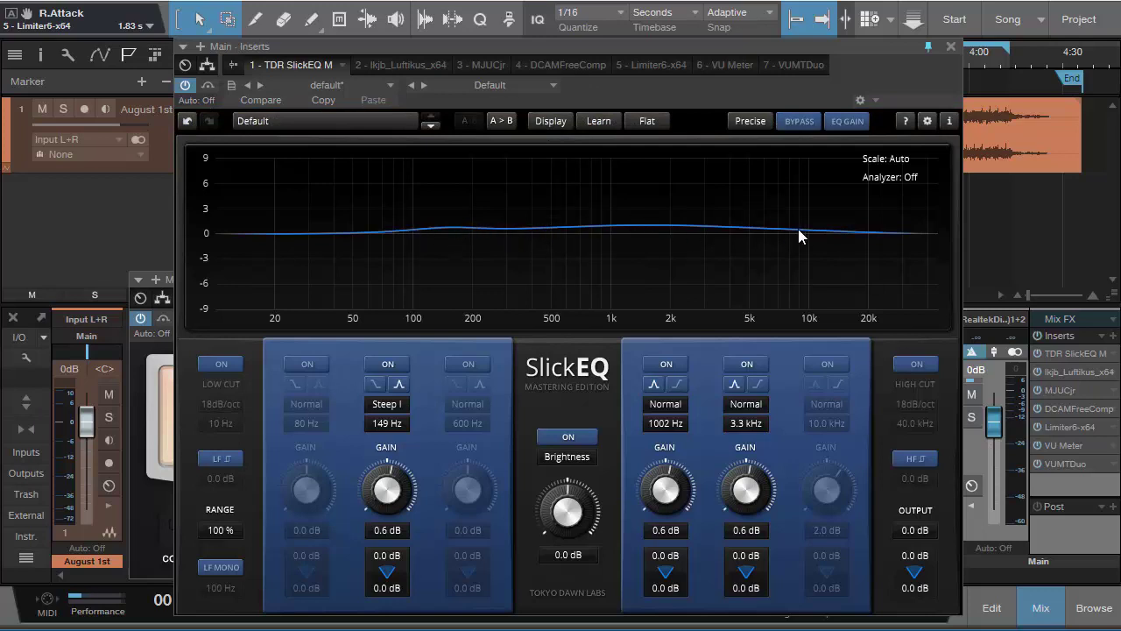
pyautogui.click(563, 123)
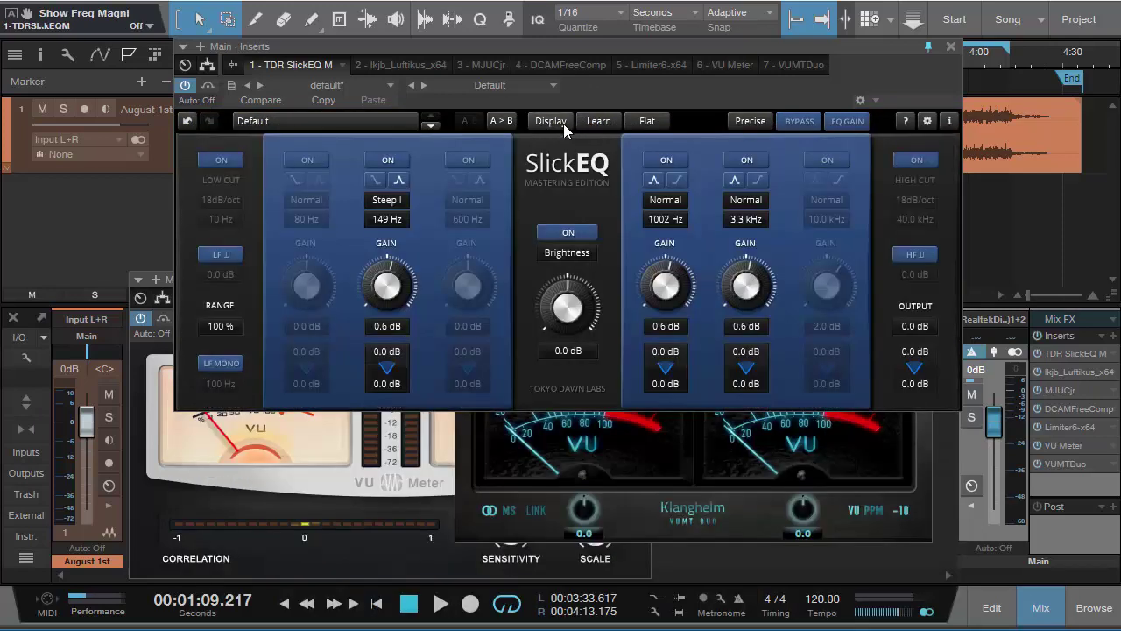
pyautogui.moveTo(644, 90); pyautogui.dragTo(585, 248)
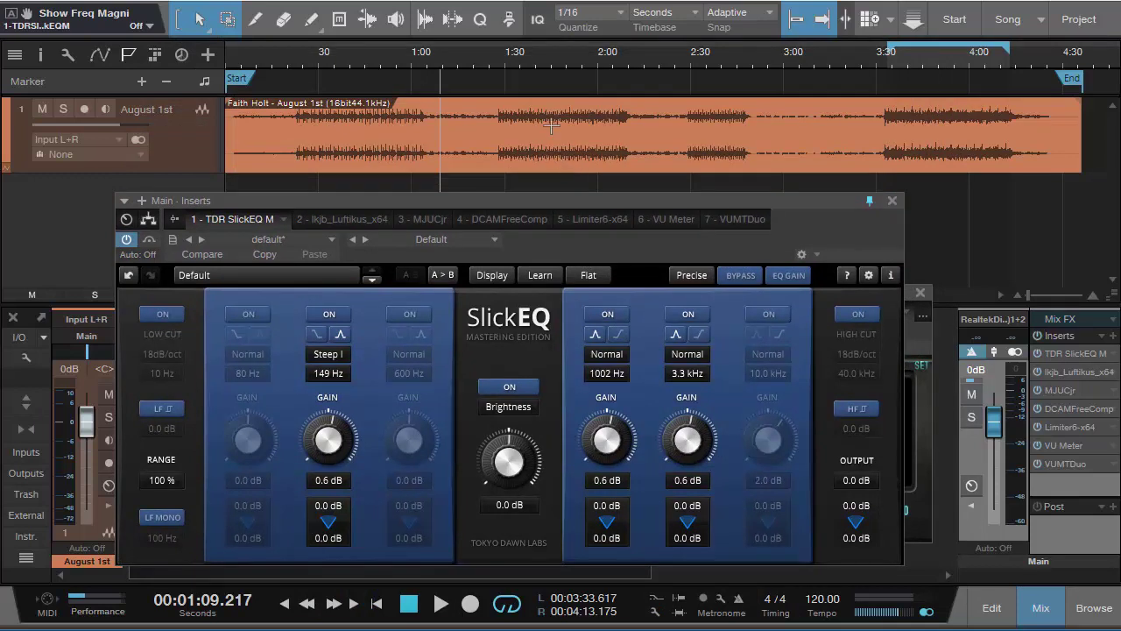
# - Play the song from about 1:32 and reposition SlickEQ M's window so the VUMTDuo meter is partly visible
pyautogui.click(514, 56)
pyautogui.moveTo(589, 197); pyautogui.dragTo(485, 198)
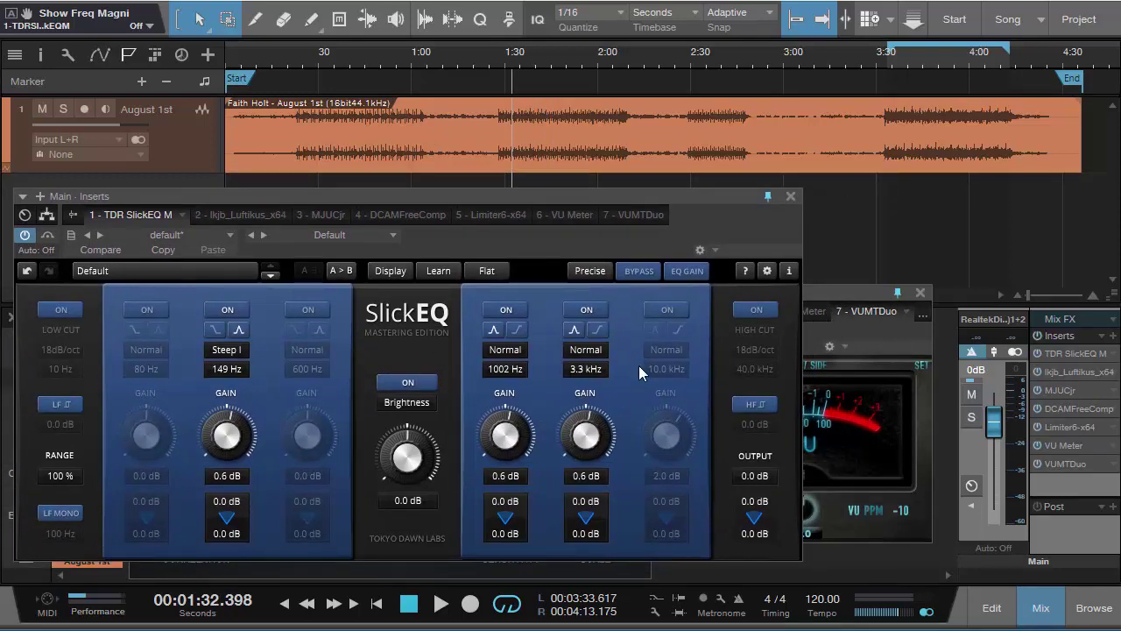
pyautogui.press('space')
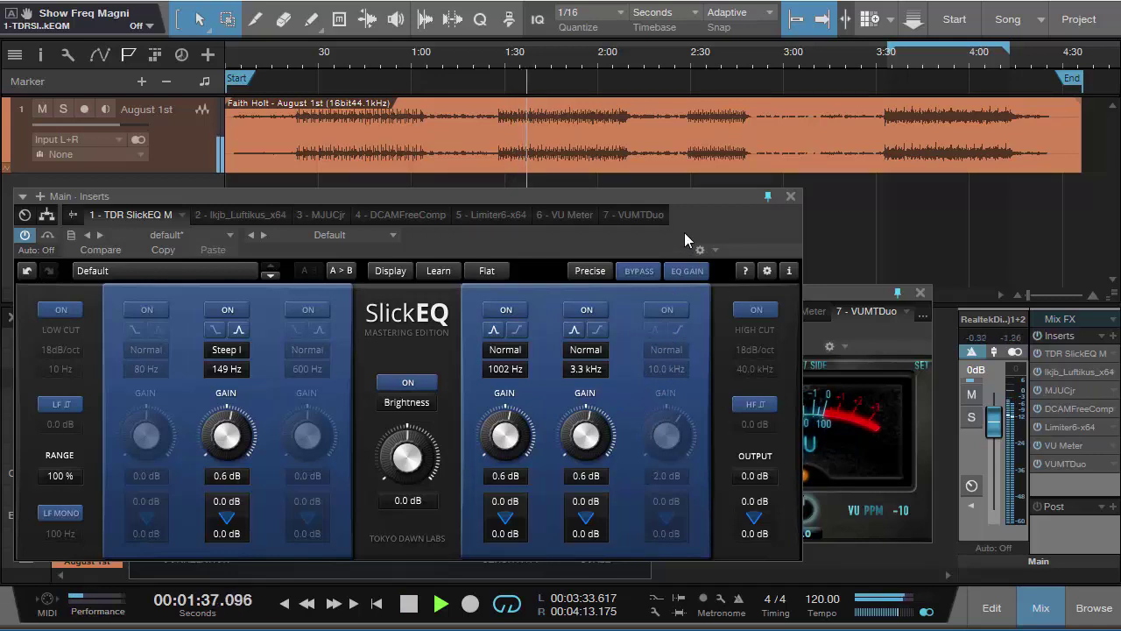
pyautogui.moveTo(699, 213); pyautogui.dragTo(683, 190)
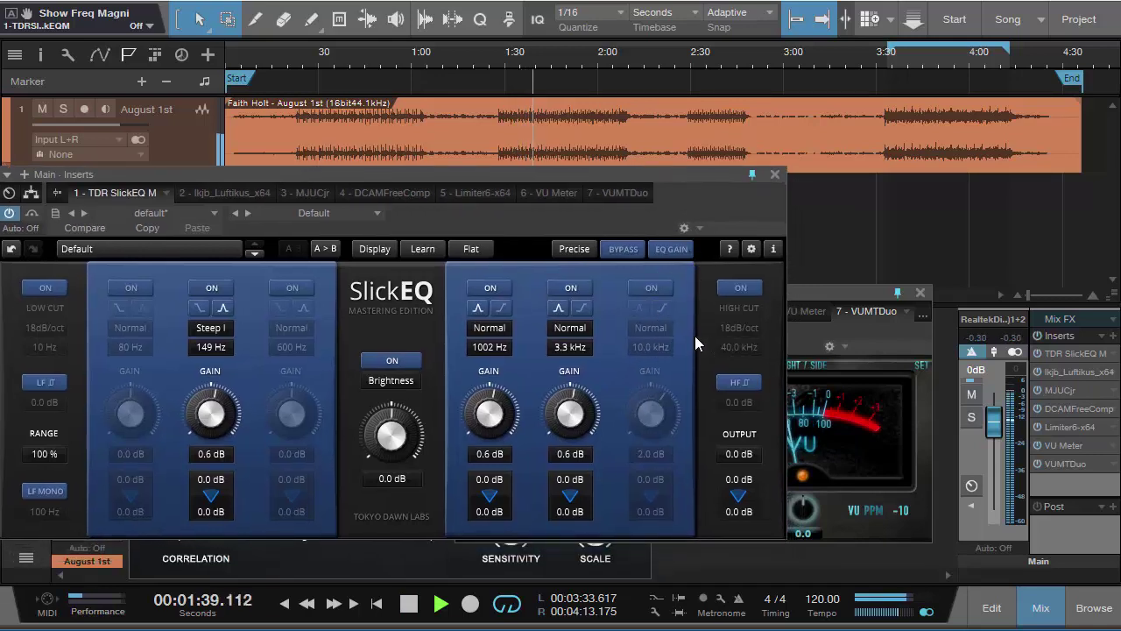
# - Open the Luftikus insert and raise its 160 Hz and 2.5 kHz gains to 0.50 each during playback
pyautogui.click(1063, 373)
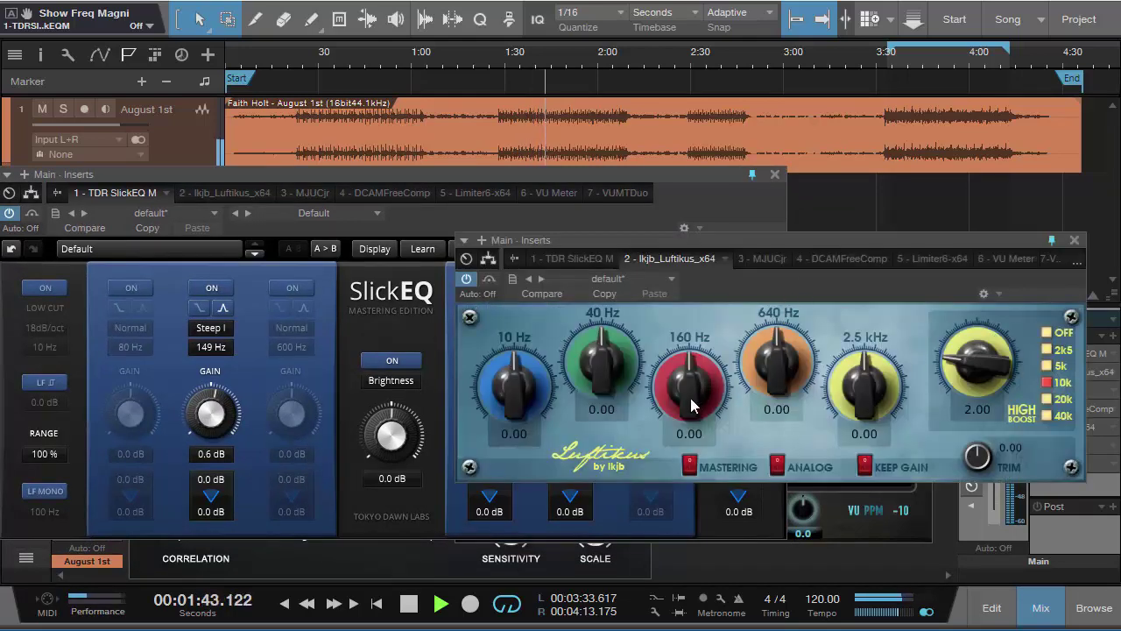
pyautogui.scroll(1, 689, 394)
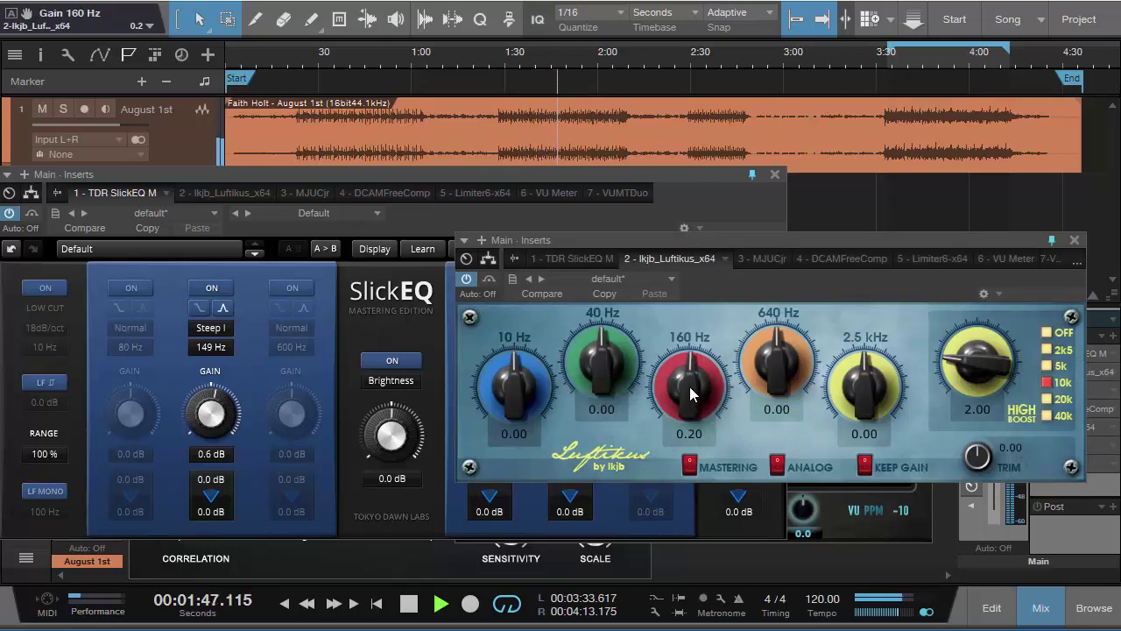
pyautogui.scroll(3, 689, 394)
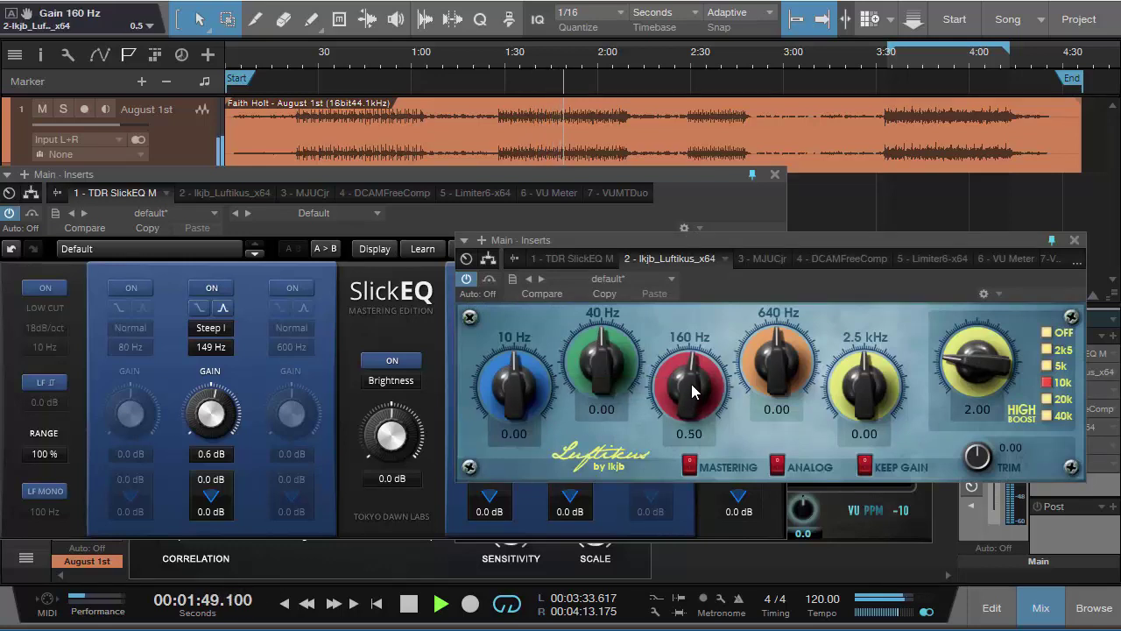
pyautogui.scroll(2, 859, 401)
pyautogui.scroll(3, 859, 401)
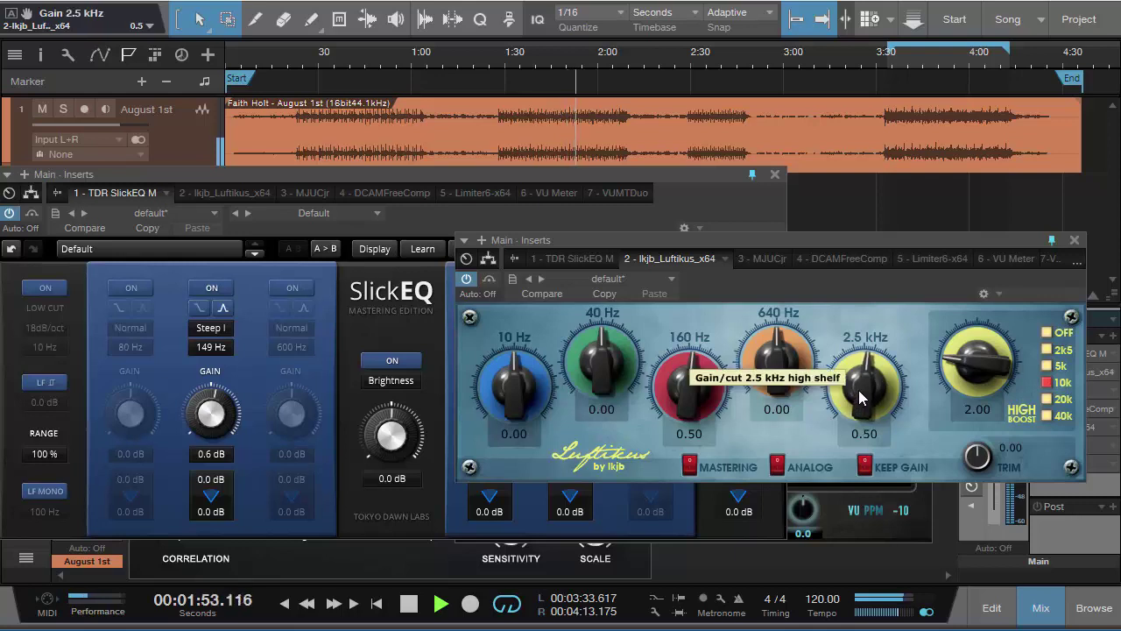
# - Try Luftikus's 2.5 kHz gain between 0.20 and 1.10 during playback and return it to 0.50
pyautogui.scroll(-3, 857, 393)
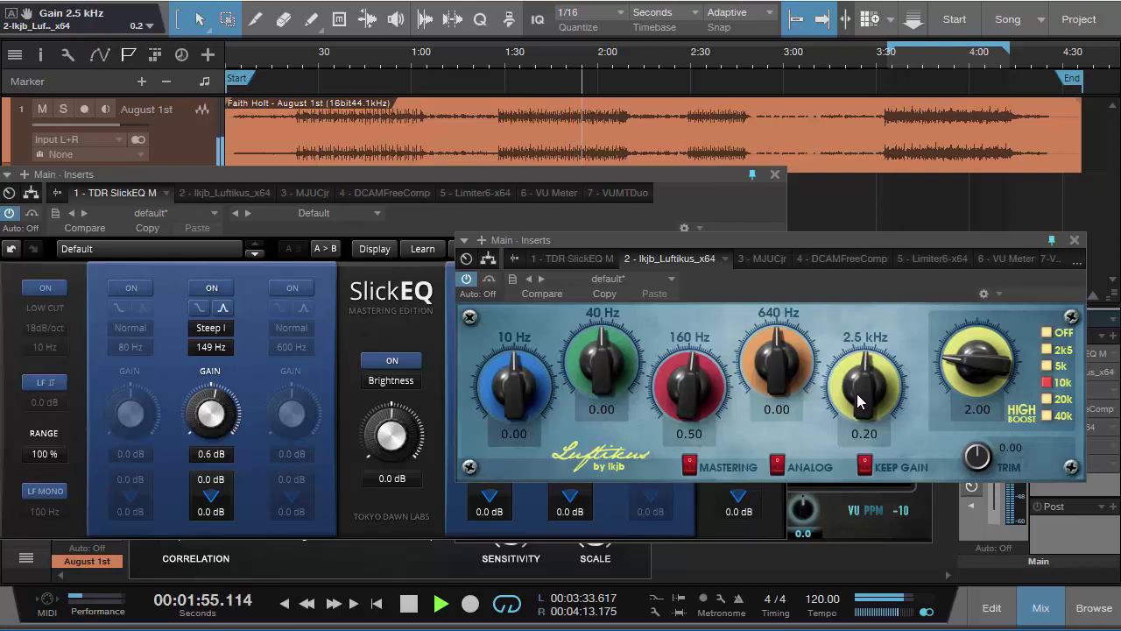
pyautogui.scroll(9, 858, 398)
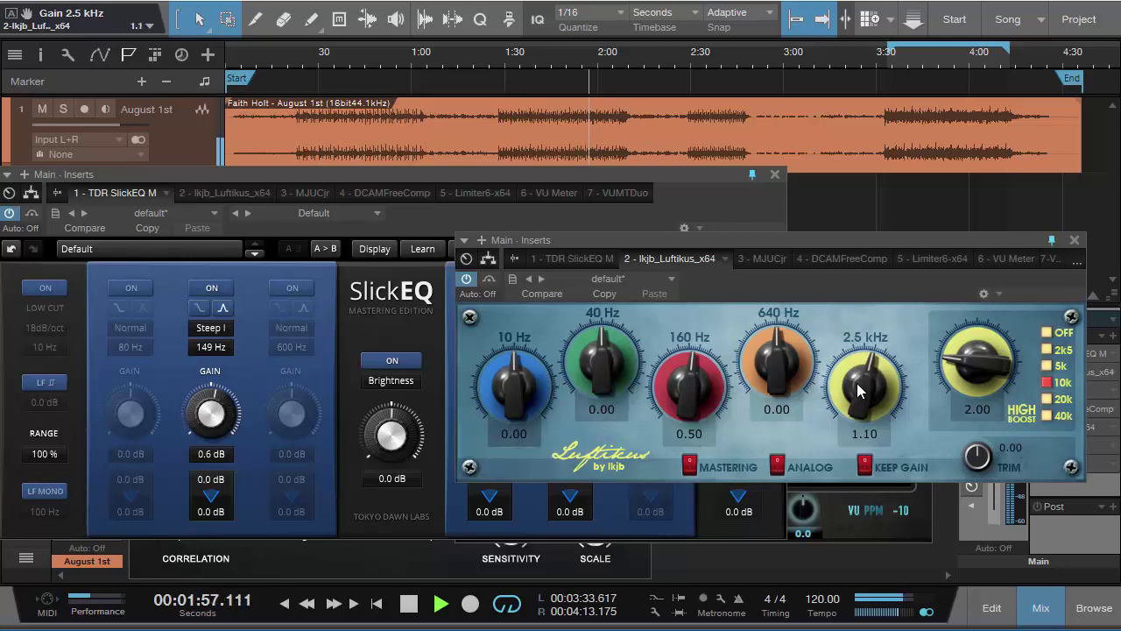
pyautogui.scroll(-4, 858, 391)
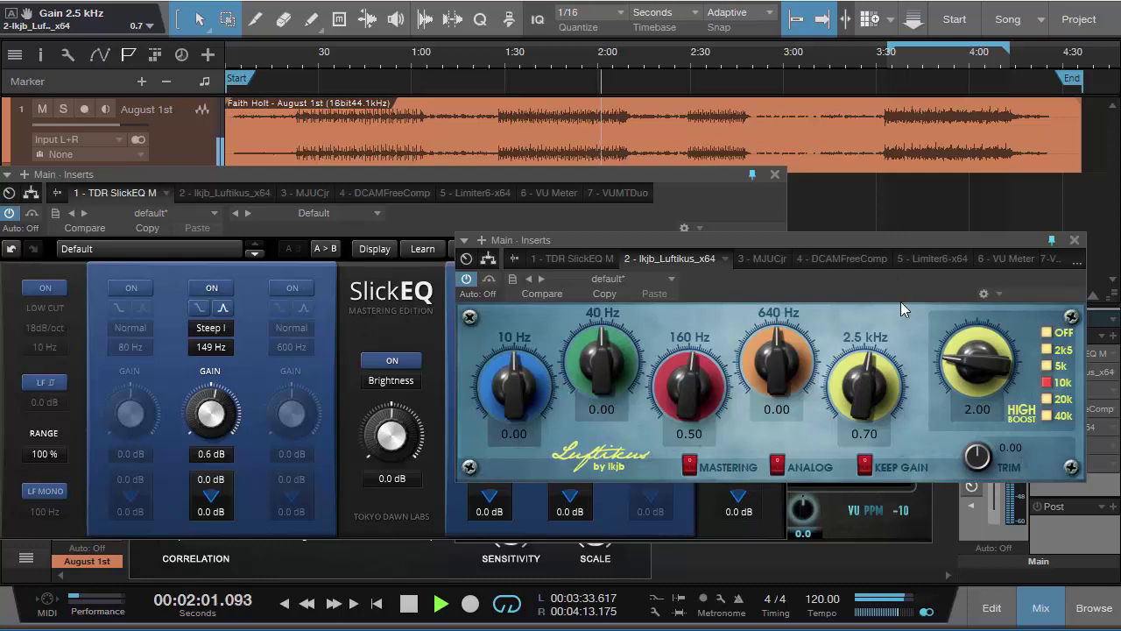
pyautogui.scroll(-2, 865, 390)
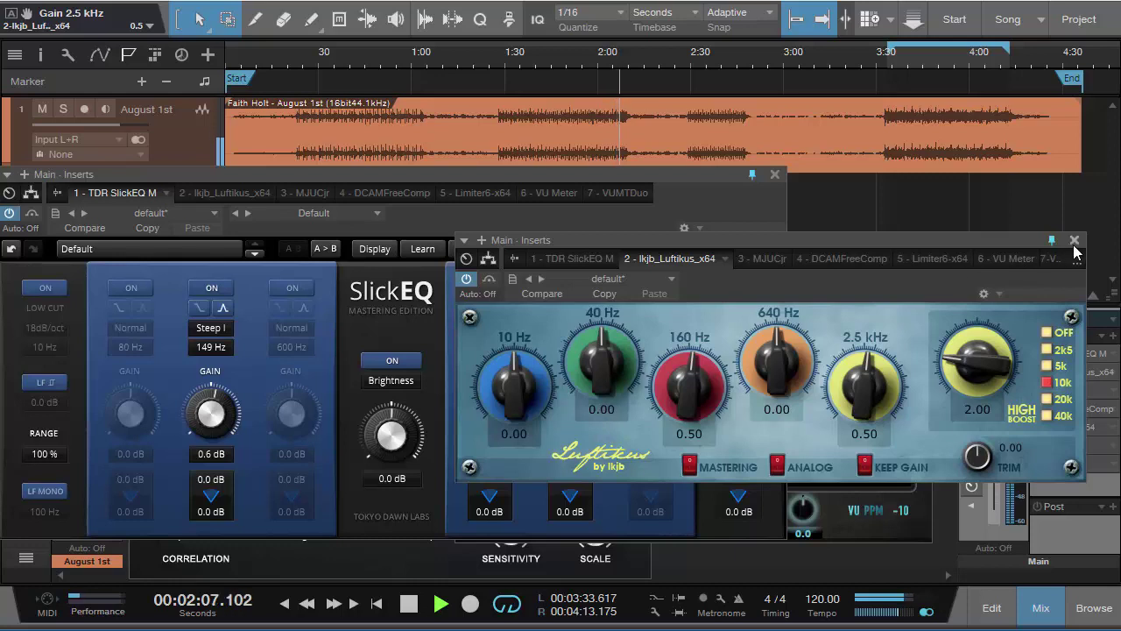
# - Rearrange the Luftikus and SlickEQ M windows, show SlickEQ M's frequency response, and switch on its 10.0 kHz band with gain at 0.0 dB
pyautogui.moveTo(1029, 237); pyautogui.dragTo(1014, 123)
pyautogui.moveTo(412, 182); pyautogui.dragTo(479, 194)
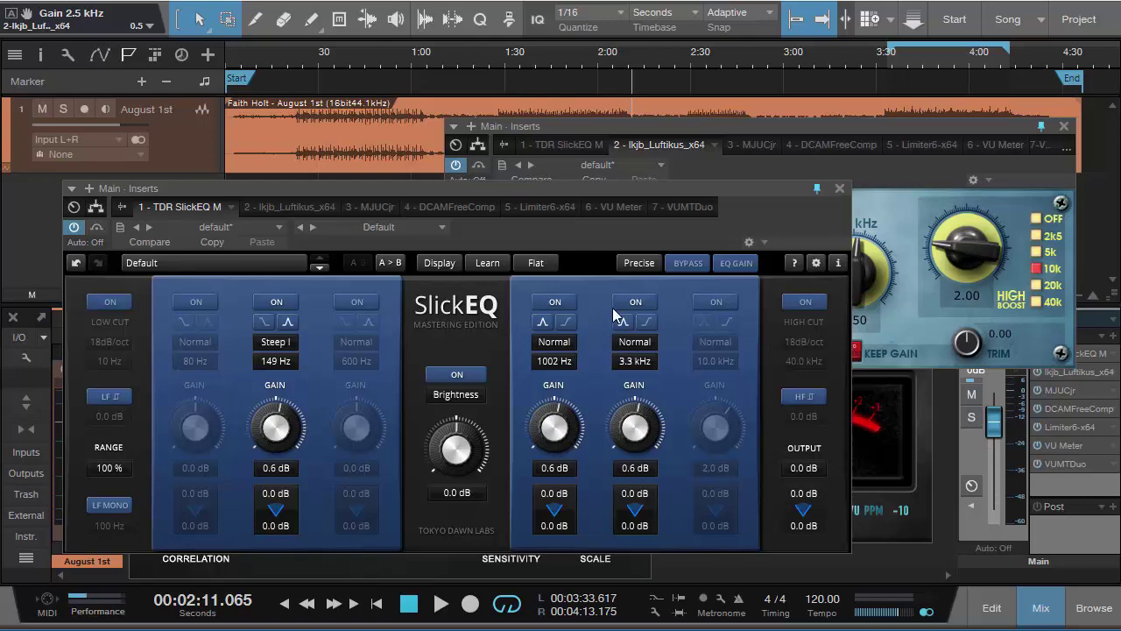
pyautogui.click(438, 262)
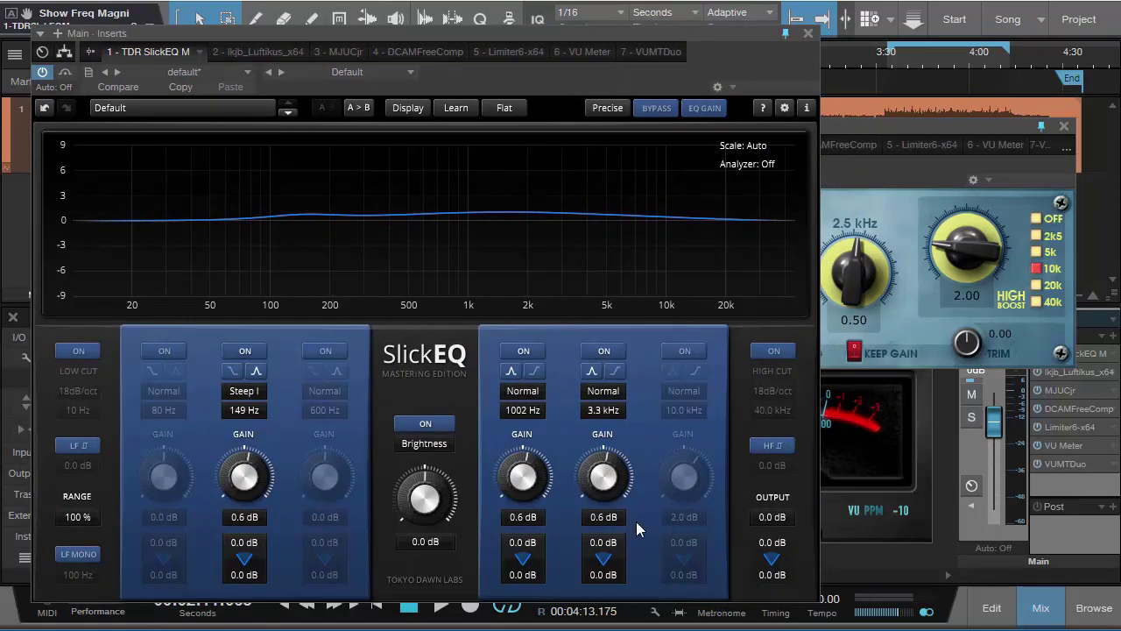
pyautogui.click(684, 351)
pyautogui.doubleClick(691, 476)
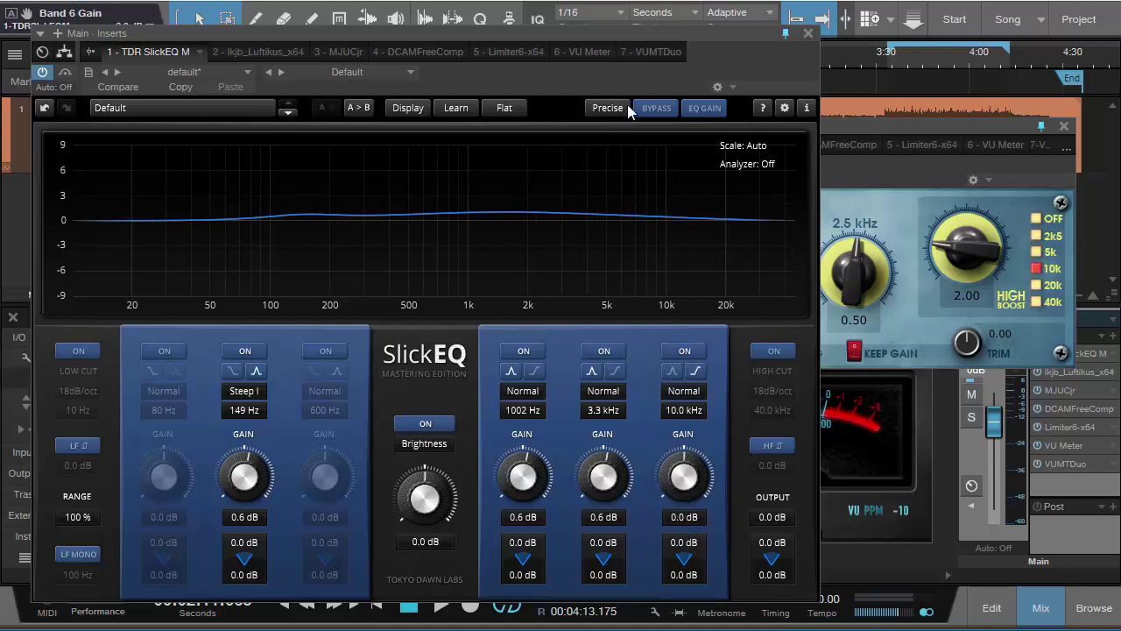
# - Play from about 0:29 and set SlickEQ M's stereo widths to 0.6 dB at 1002 Hz, 1.0 dB at 3.3 kHz and 0.5 dB at 10.0 kHz
pyautogui.moveTo(629, 82); pyautogui.dragTo(634, 208)
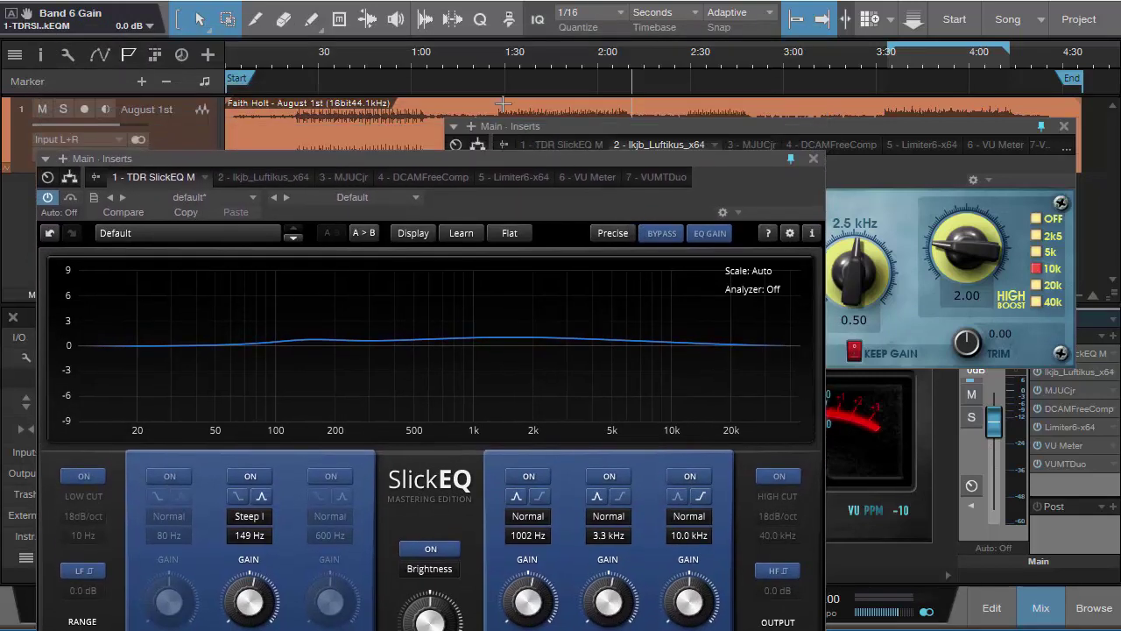
pyautogui.click(315, 55)
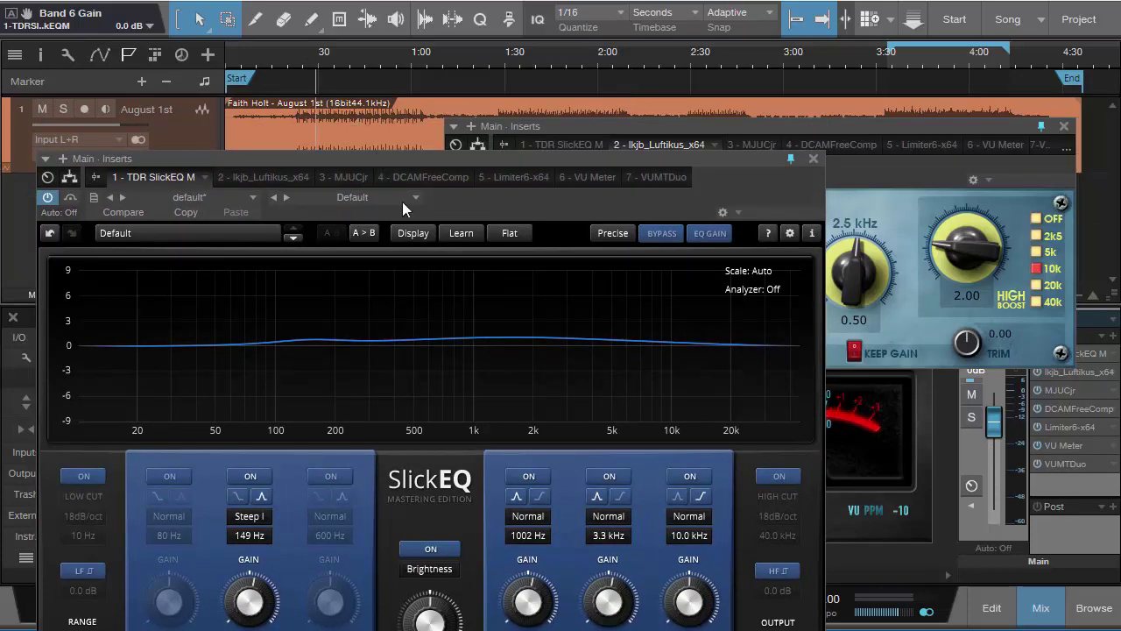
pyautogui.moveTo(568, 202); pyautogui.dragTo(578, 101)
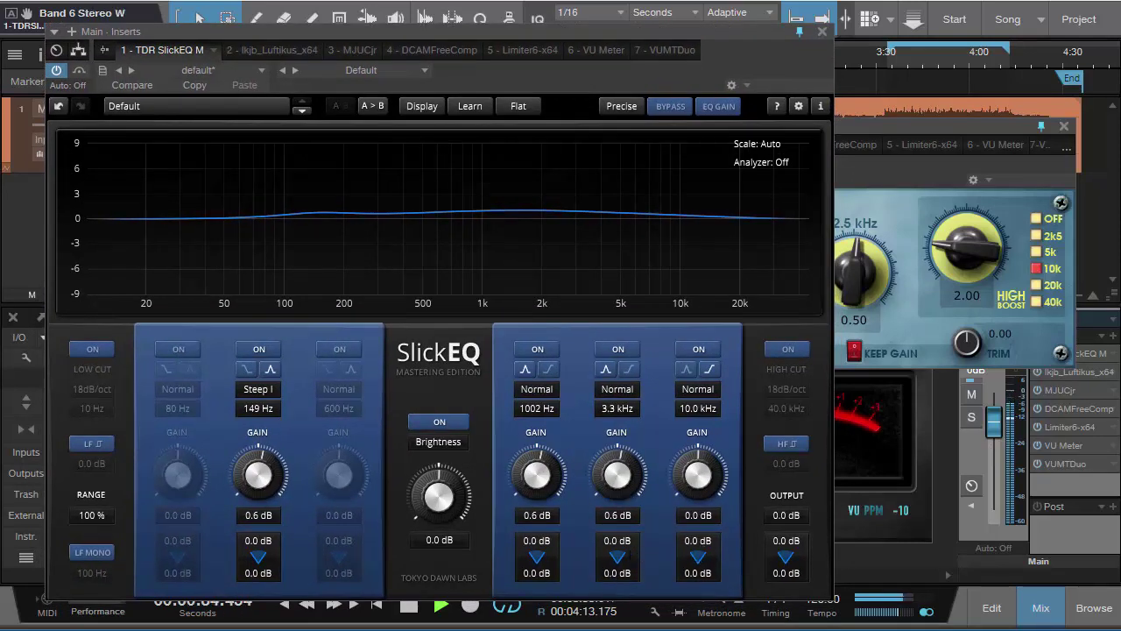
pyautogui.moveTo(696, 542); pyautogui.dragTo(686, 540)
pyautogui.moveTo(617, 541); pyautogui.dragTo(617, 531)
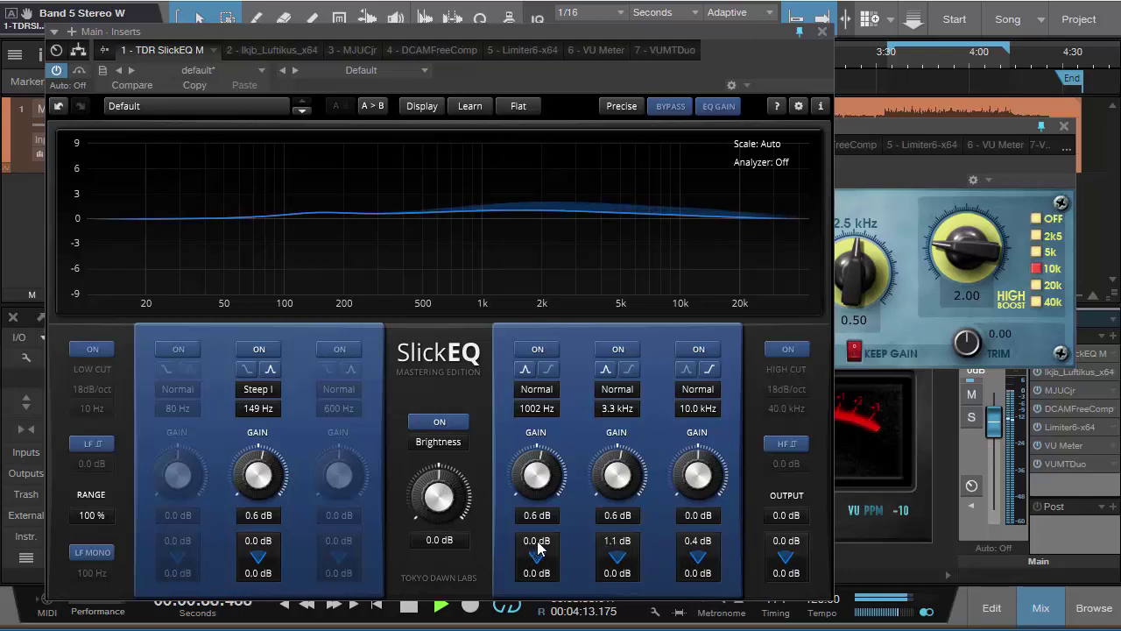
pyautogui.moveTo(538, 548); pyautogui.dragTo(538, 538)
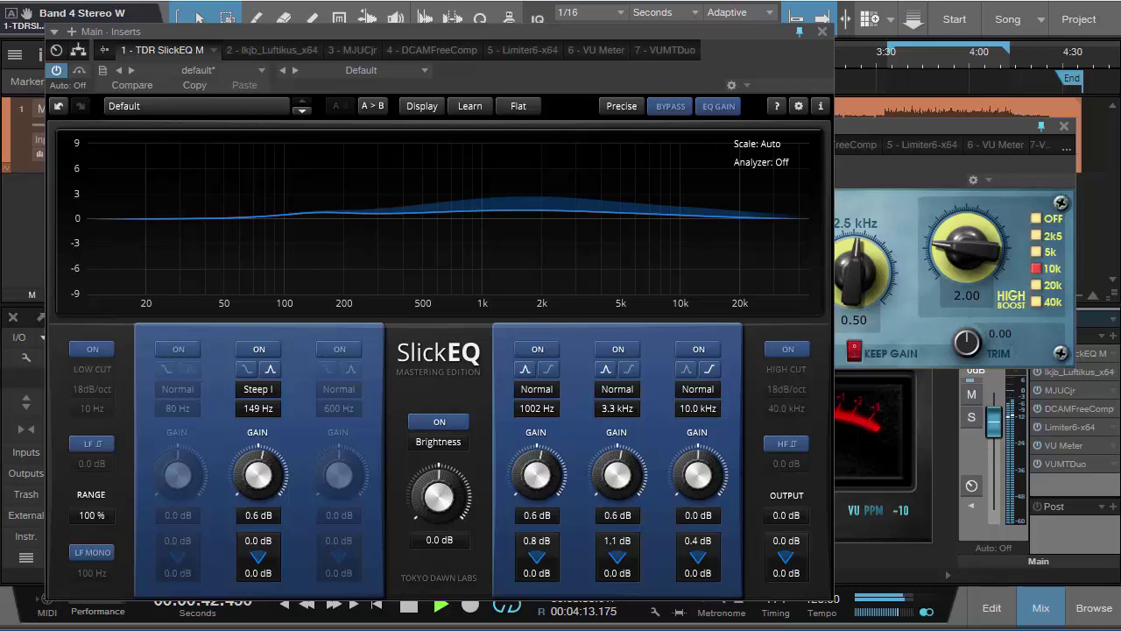
pyautogui.moveTo(538, 541); pyautogui.dragTo(545, 548)
pyautogui.moveTo(621, 541); pyautogui.dragTo(621, 544)
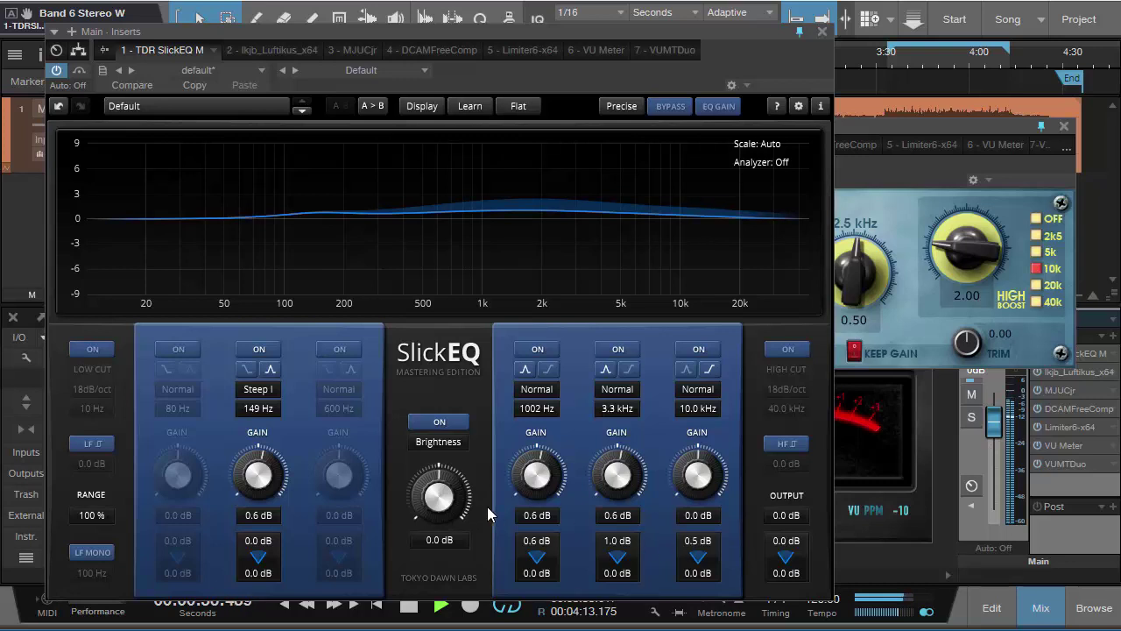
# - Try SlickEQ M's 80 Hz band with a stereo width of -1.2 dB during playback and switch the band off again
pyautogui.click(186, 349)
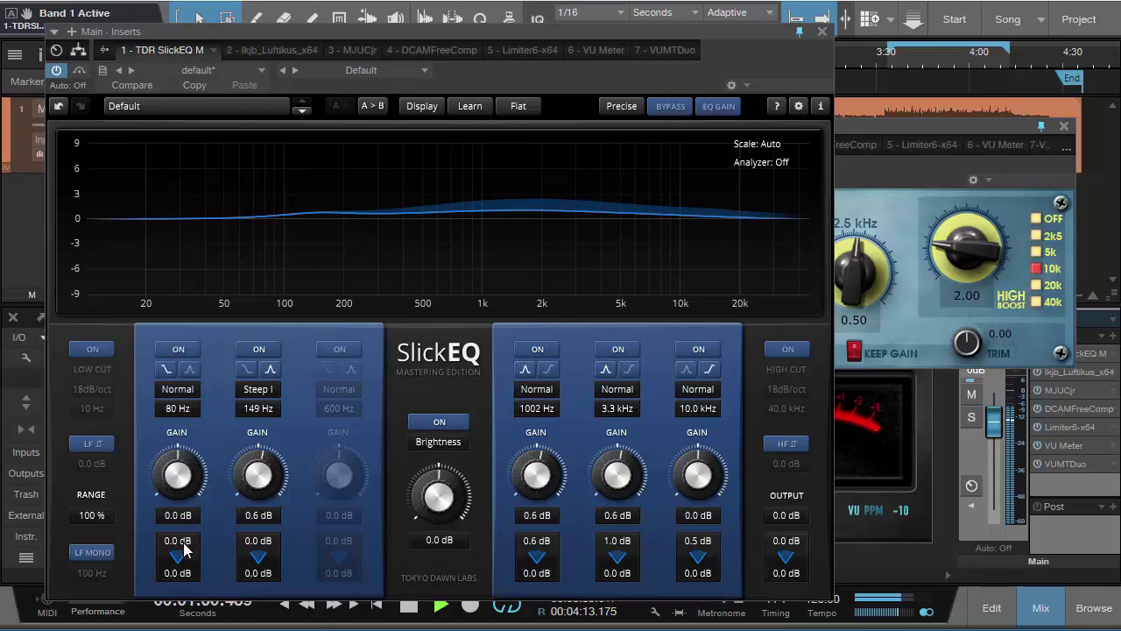
pyautogui.moveTo(188, 543); pyautogui.dragTo(188, 558)
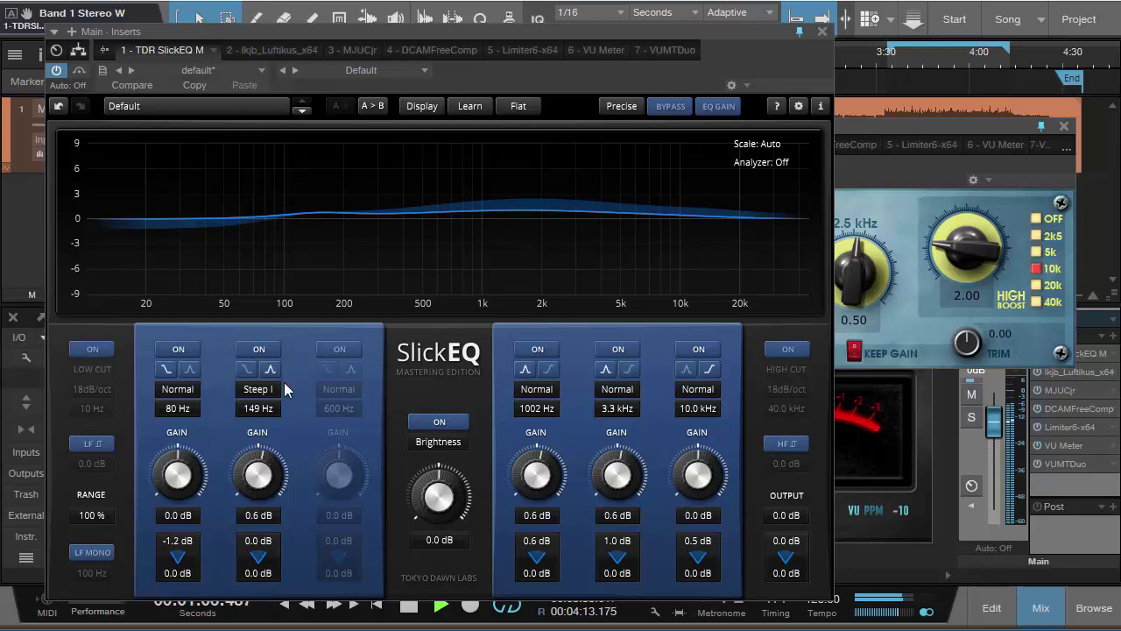
pyautogui.moveTo(512, 76); pyautogui.dragTo(345, 216)
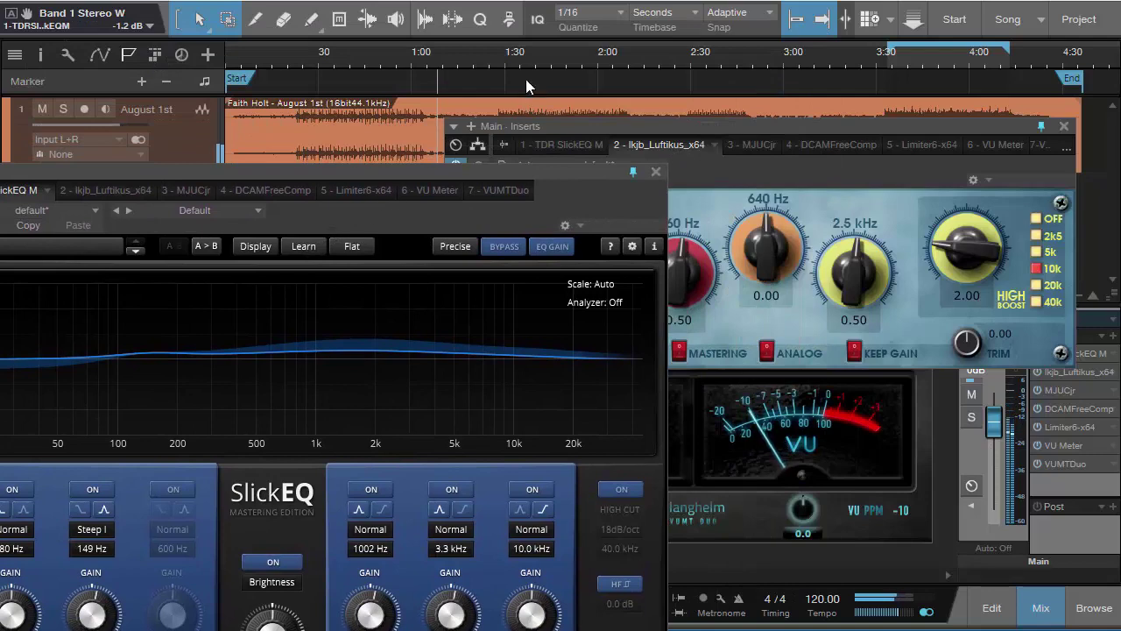
pyautogui.moveTo(514, 206); pyautogui.dragTo(683, 80)
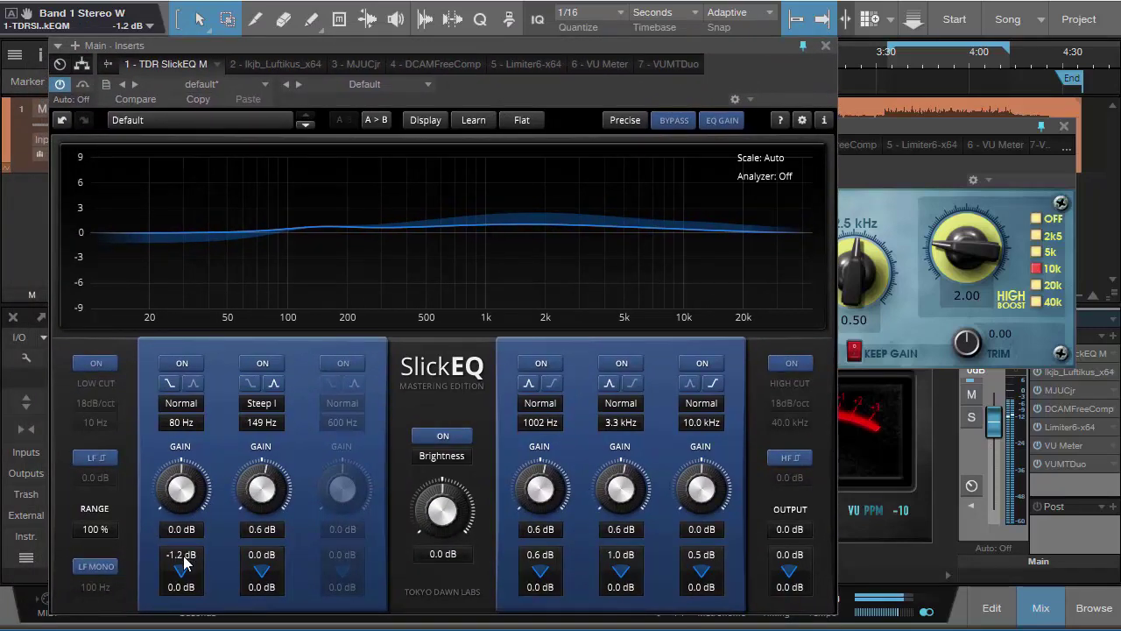
pyautogui.moveTo(186, 559); pyautogui.dragTo(185, 543)
pyautogui.click(184, 363)
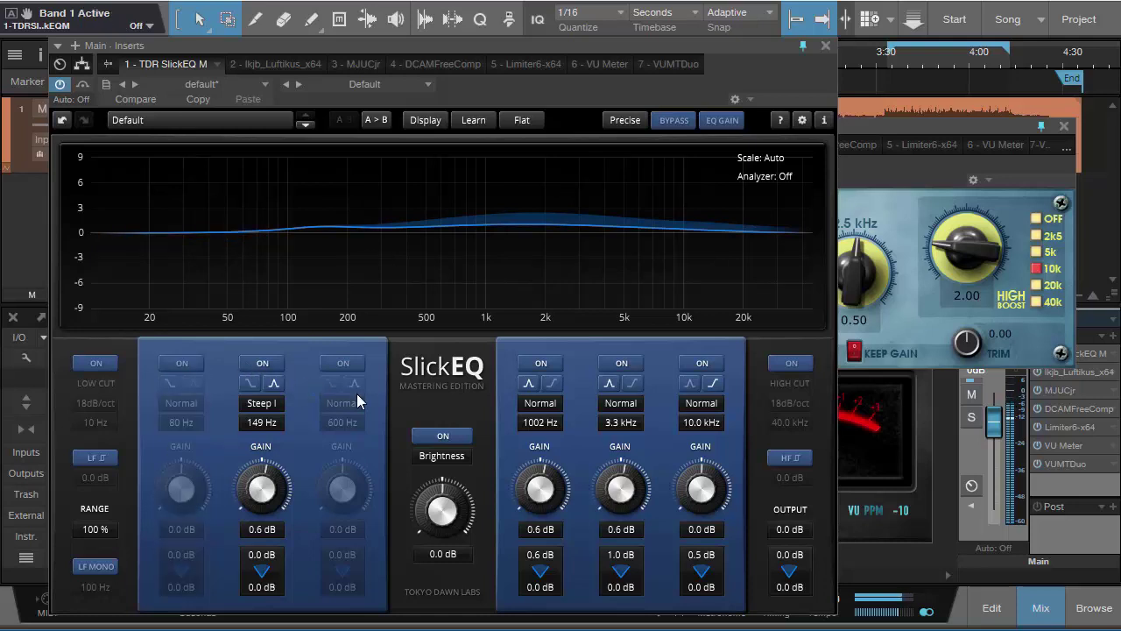
# - Switch off SlickEQ M's Brightness filter and close the SlickEQ M and Luftikus windows
pyautogui.click(467, 437)
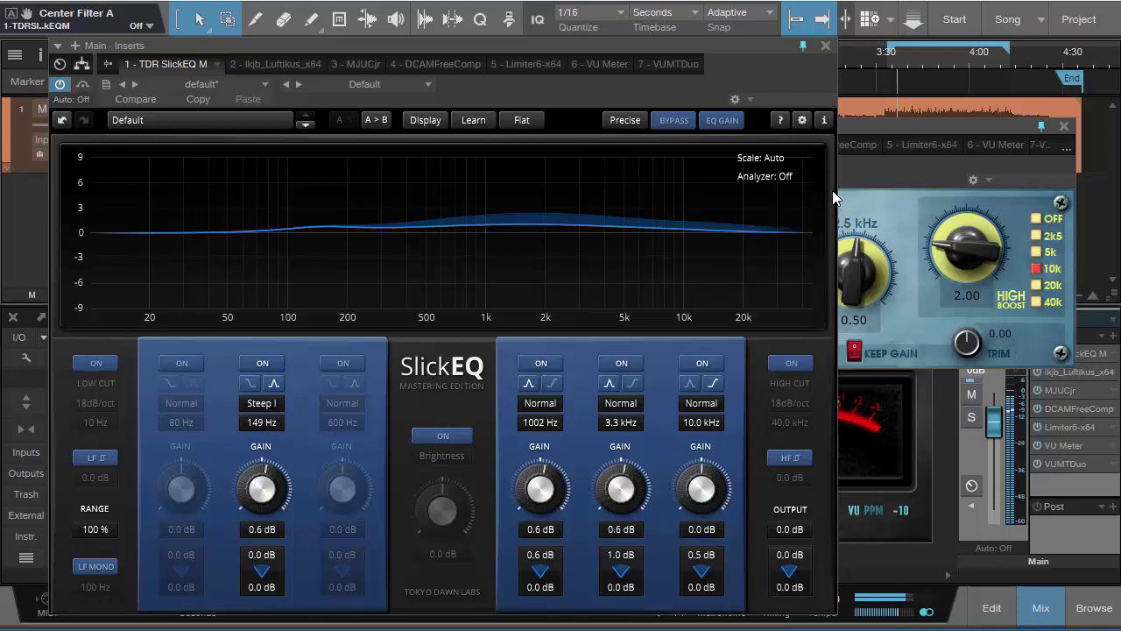
pyautogui.click(825, 45)
pyautogui.click(1063, 125)
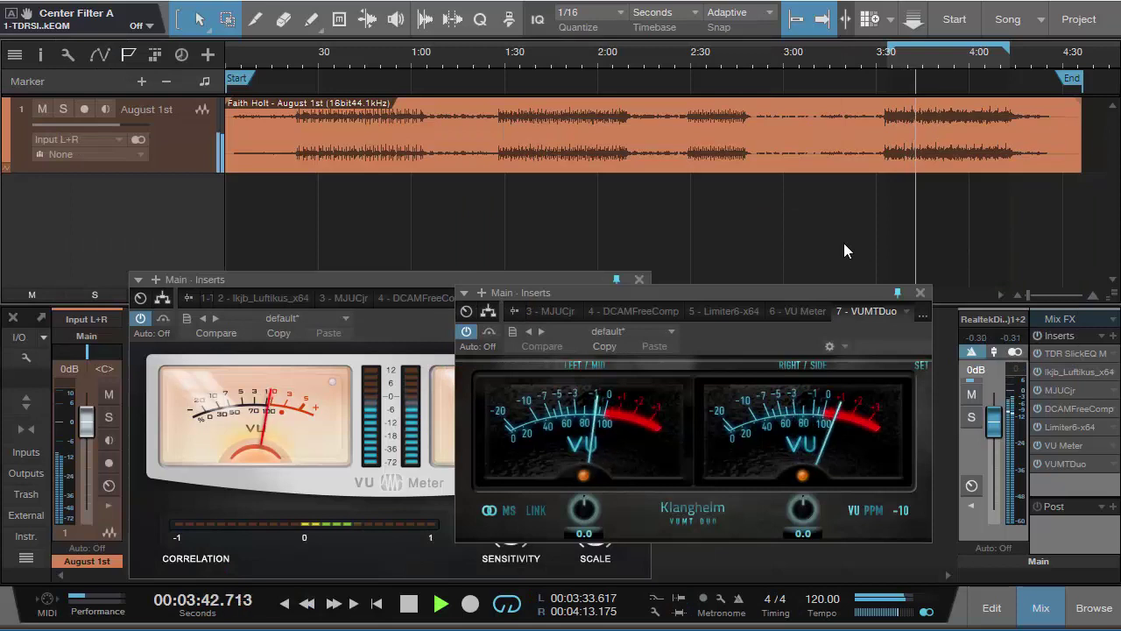
# - Stop playback and extend the loop range over the whole song, from 0:00 to about 4:36
pyautogui.press('space')
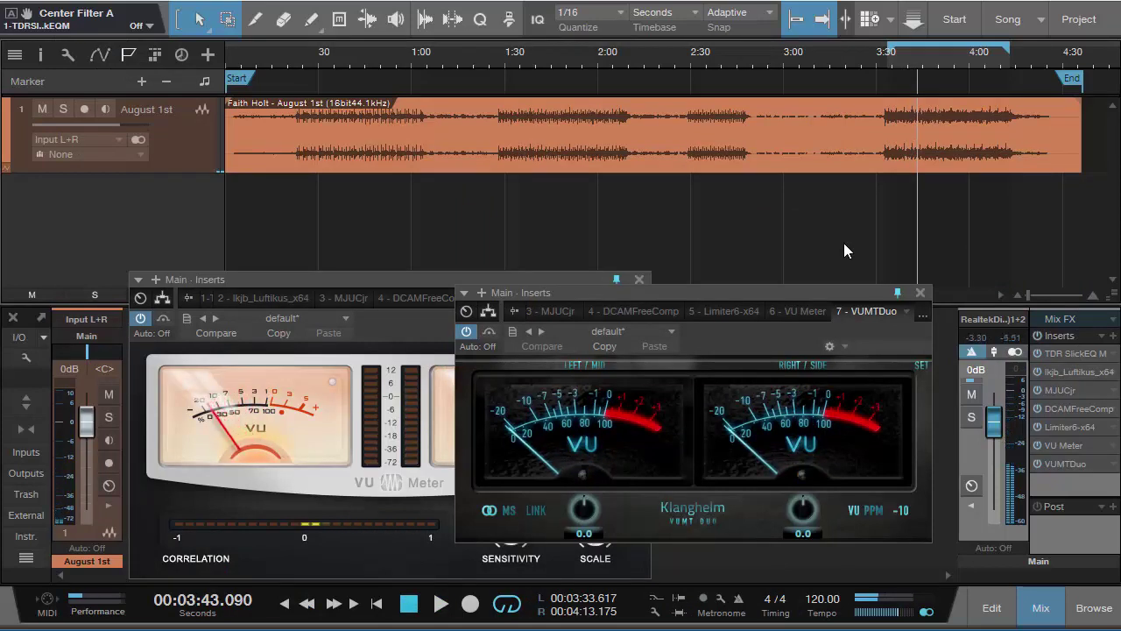
pyautogui.moveTo(877, 52); pyautogui.dragTo(219, 52)
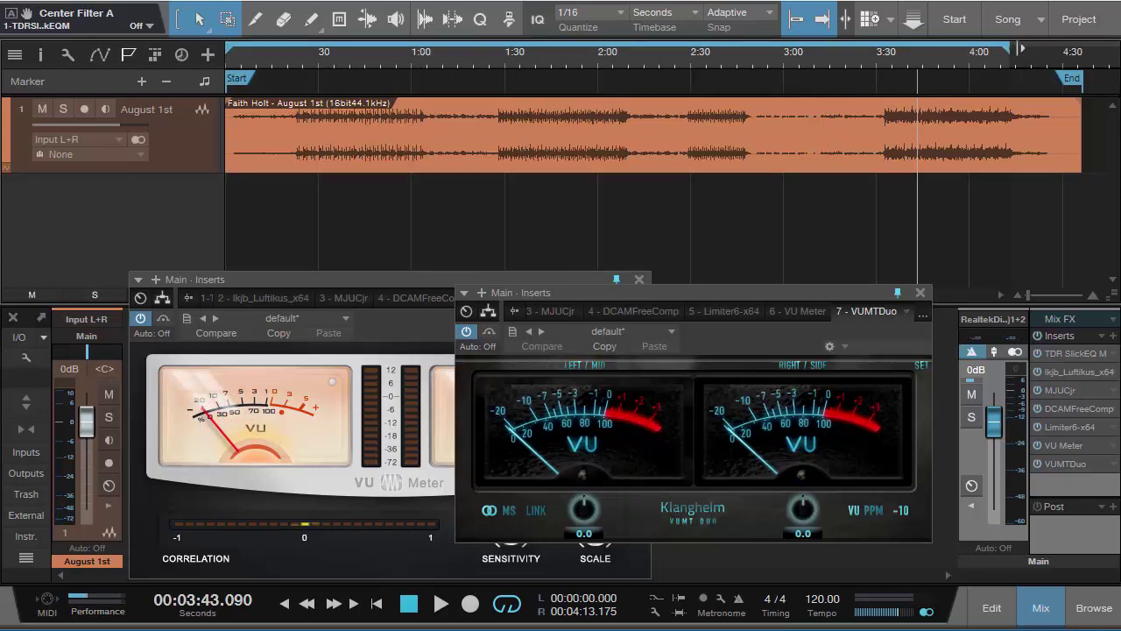
pyautogui.moveTo(1019, 52); pyautogui.dragTo(1084, 52)
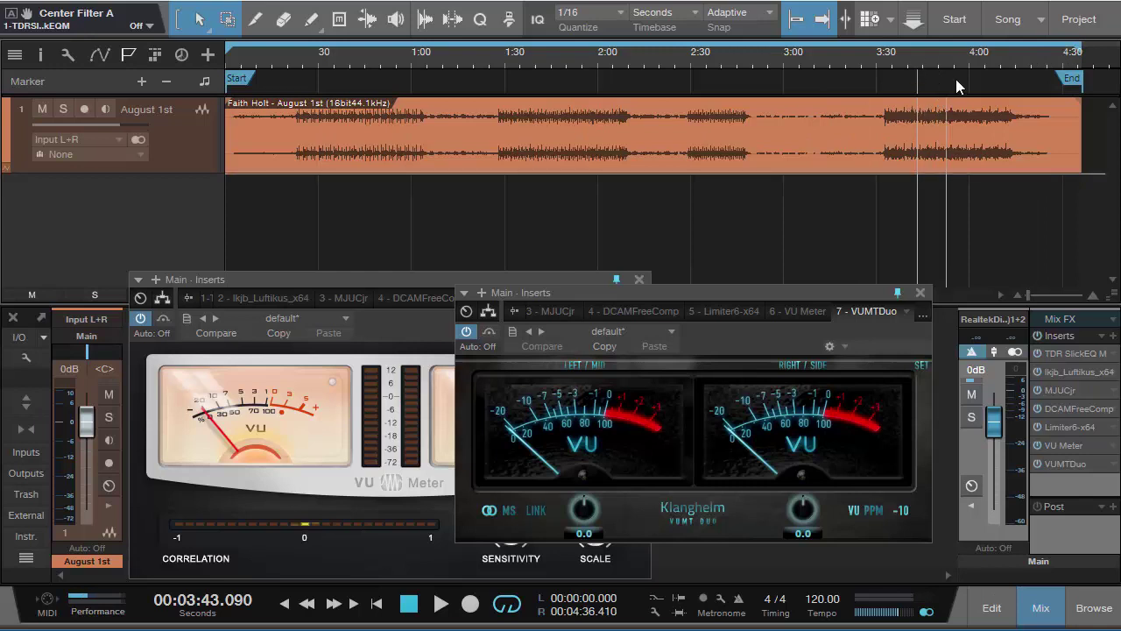
# - Play the loud sections at about 3:43, 2:39, 1:41, 0:45, 1:55 and 3:55 to compare their VU meter levels
pyautogui.click(936, 60)
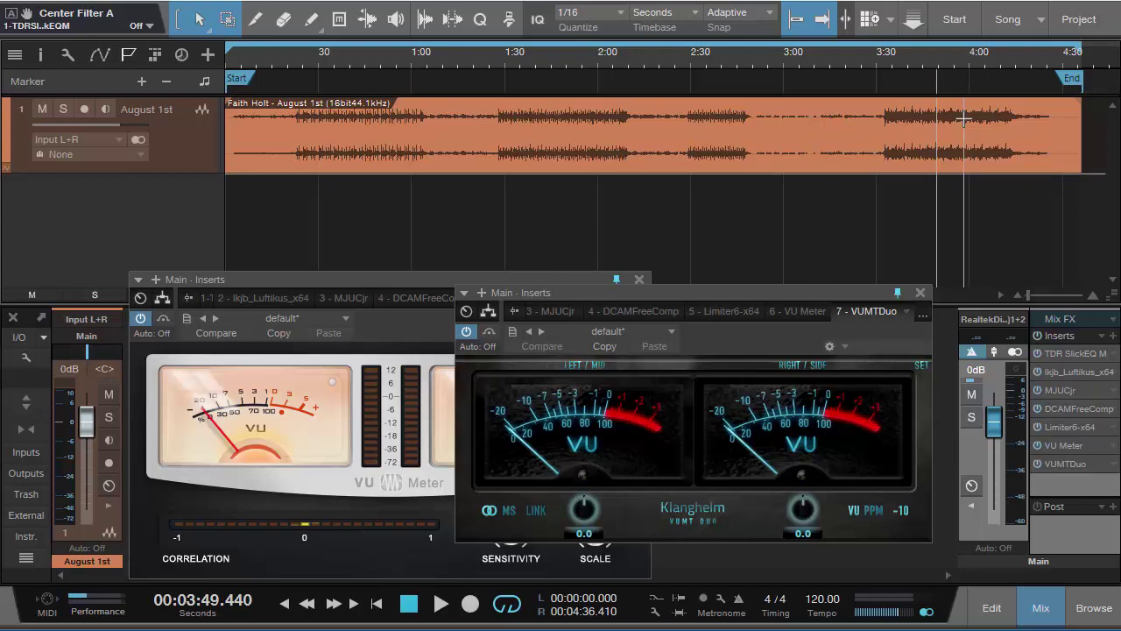
pyautogui.click(920, 59)
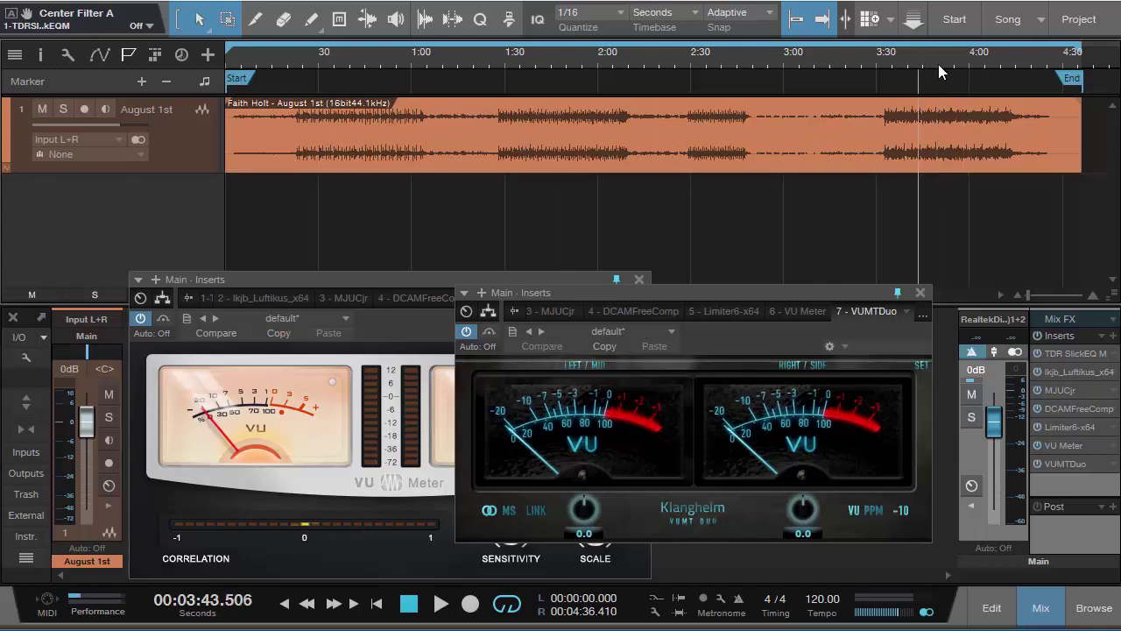
pyautogui.press('space')
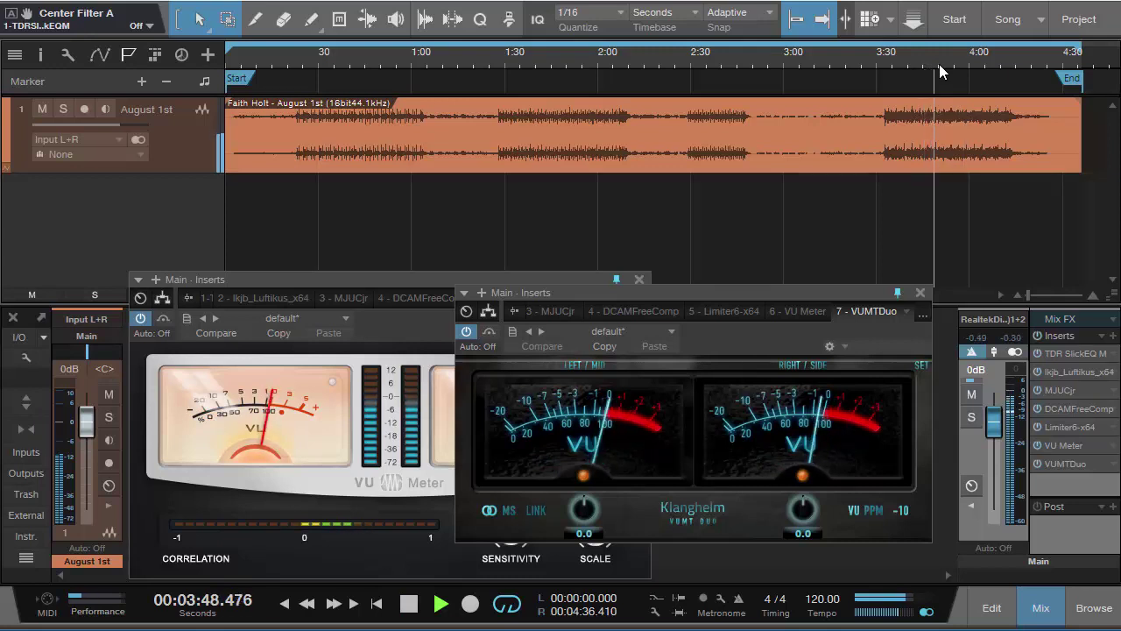
pyautogui.click(718, 63)
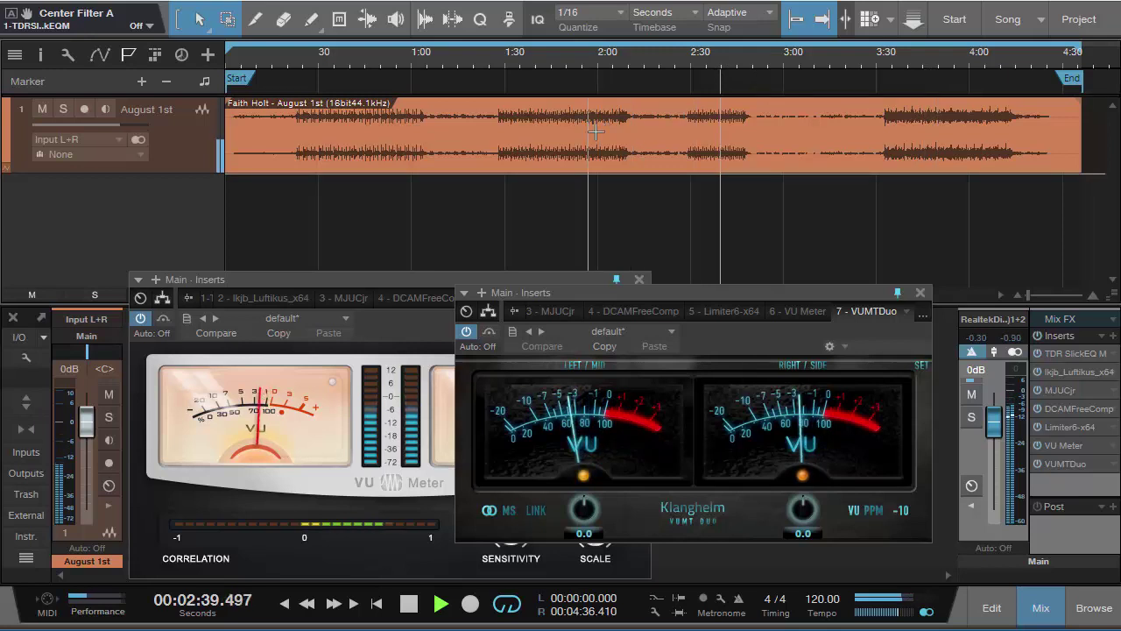
pyautogui.click(539, 63)
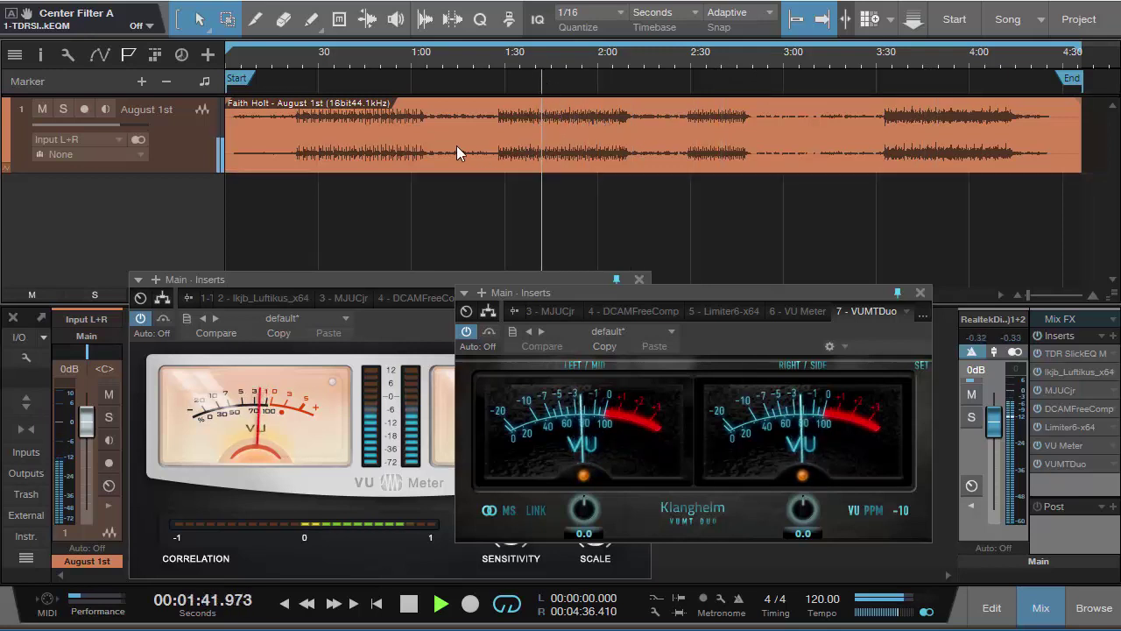
pyautogui.click(374, 70)
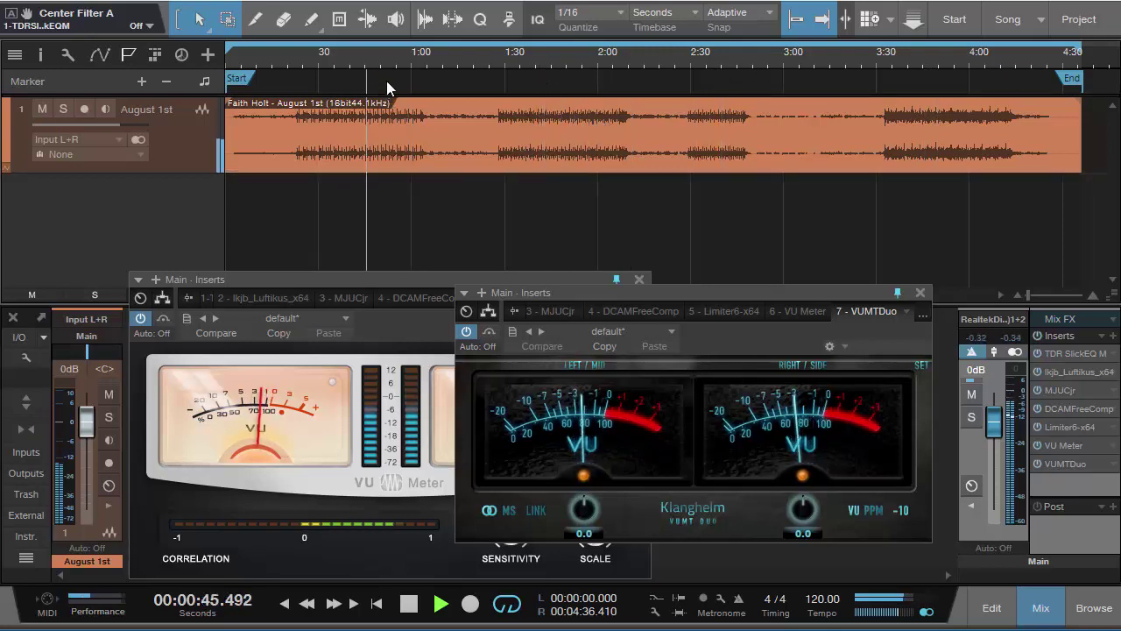
pyautogui.click(579, 61)
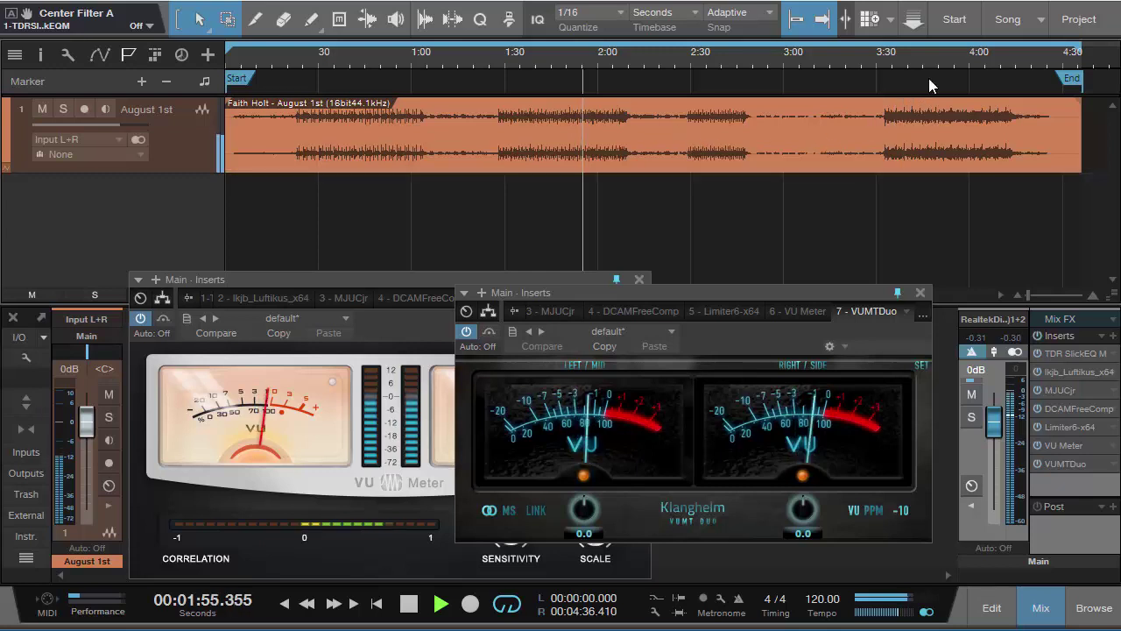
pyautogui.click(954, 60)
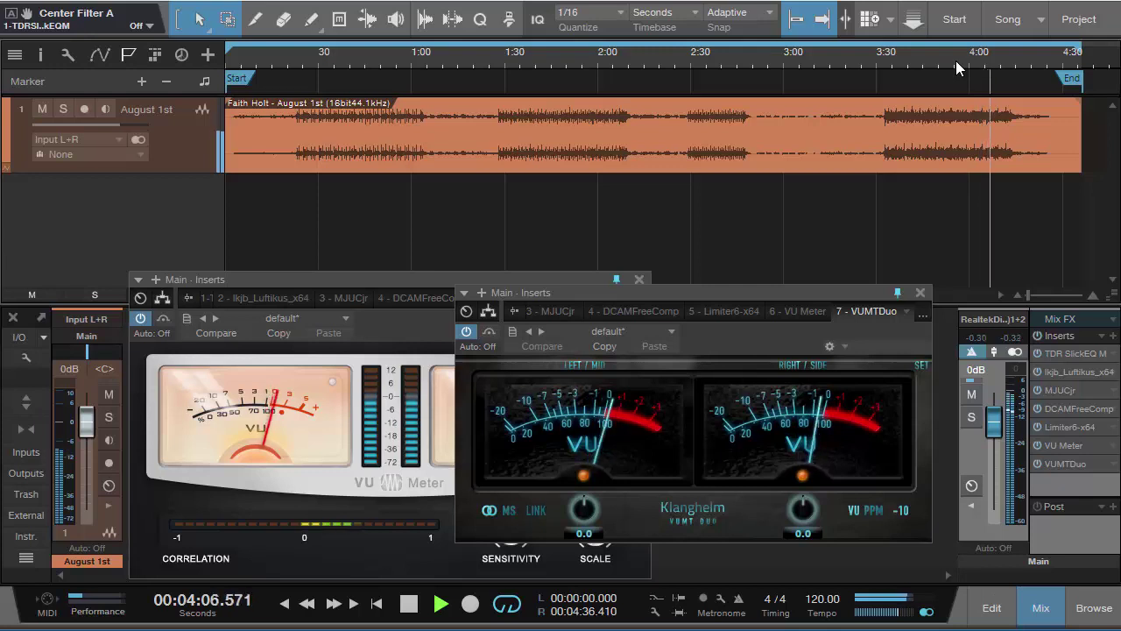
pyautogui.press('space')
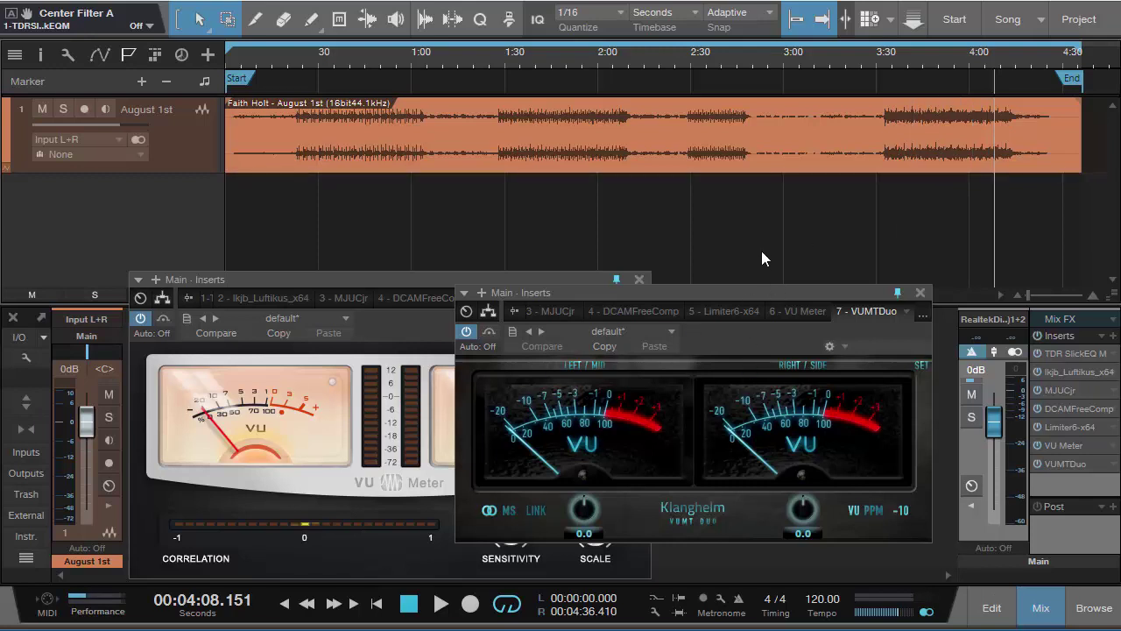
pyautogui.moveTo(762, 293); pyautogui.dragTo(741, 303)
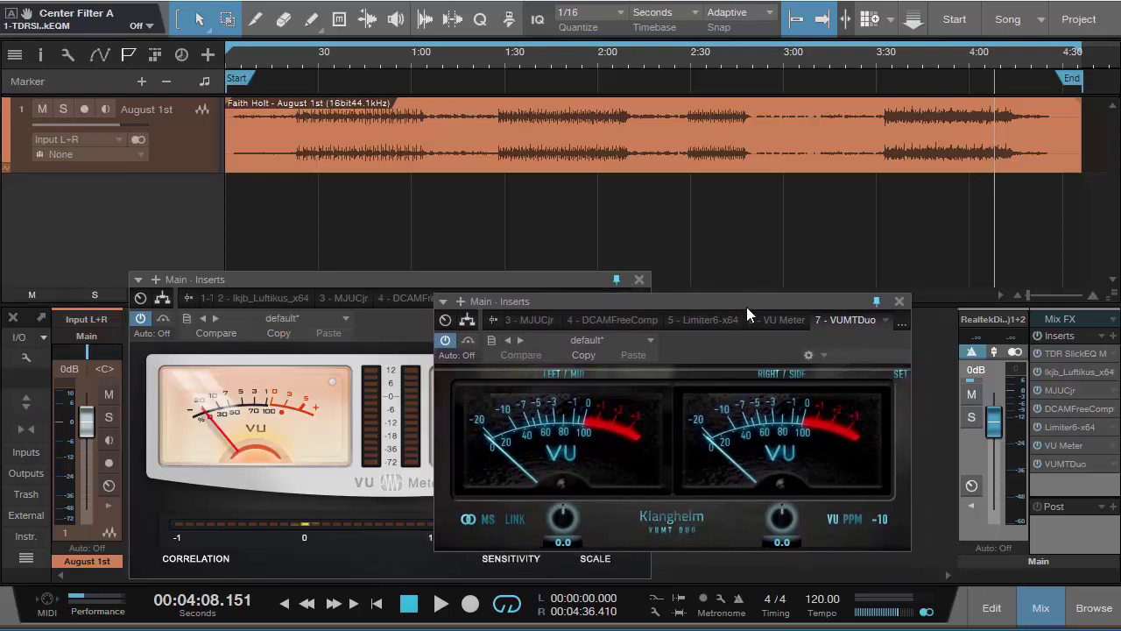
pyautogui.moveTo(715, 345); pyautogui.dragTo(709, 349)
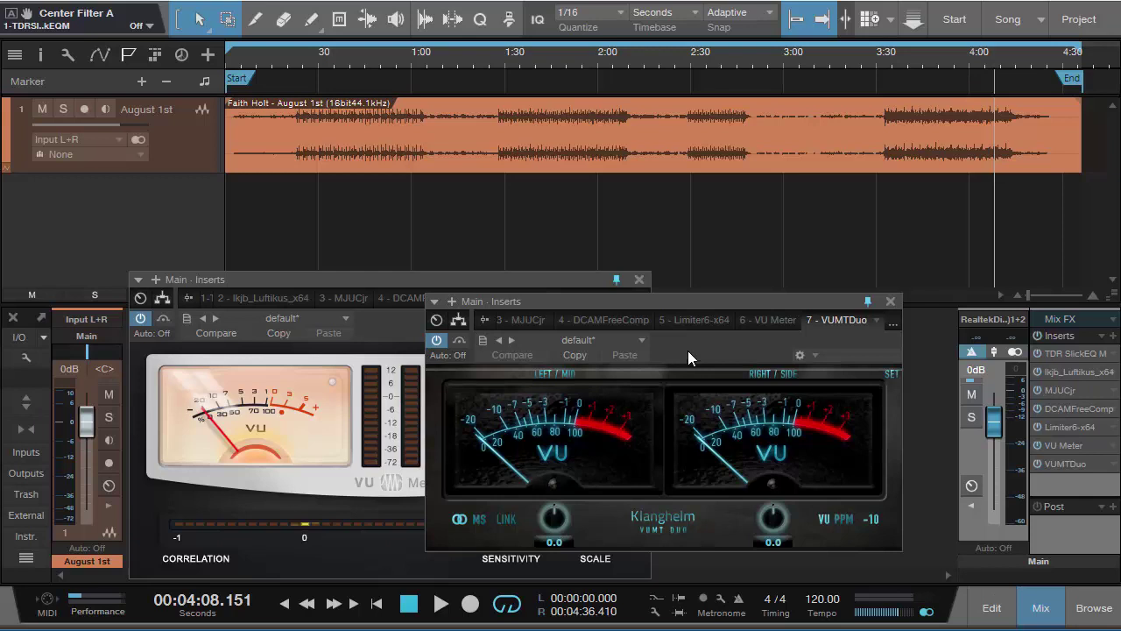
pyautogui.moveTo(694, 349); pyautogui.dragTo(727, 359)
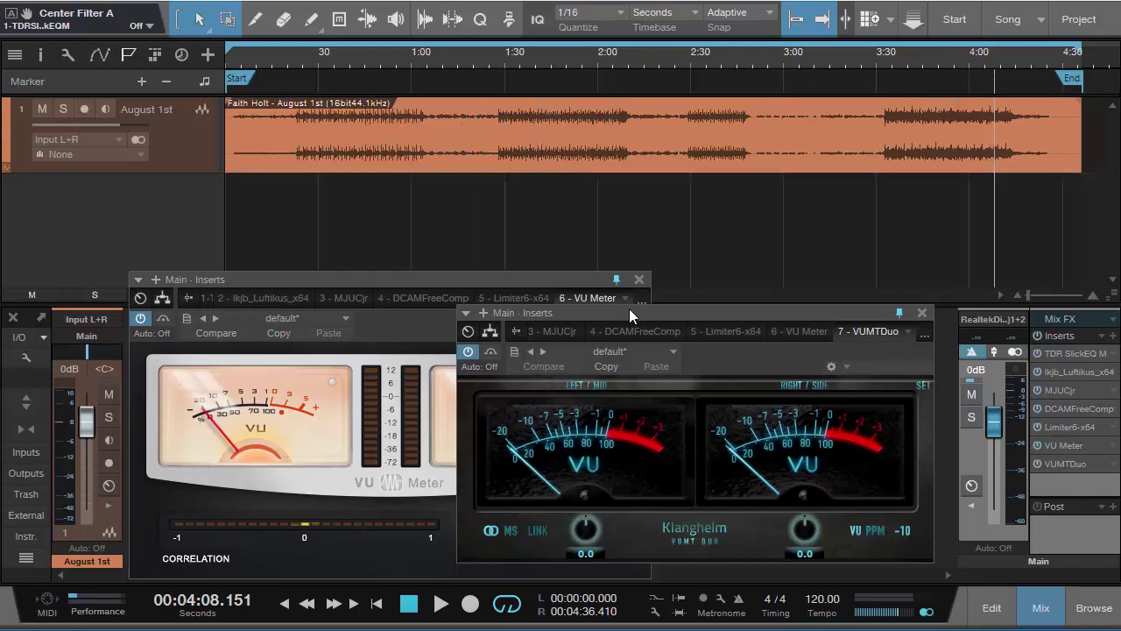
pyautogui.moveTo(638, 310)
pyautogui.mouseDown()
pyautogui.moveTo(618, 282)
pyautogui.moveTo(636, 290)
pyautogui.mouseUp()
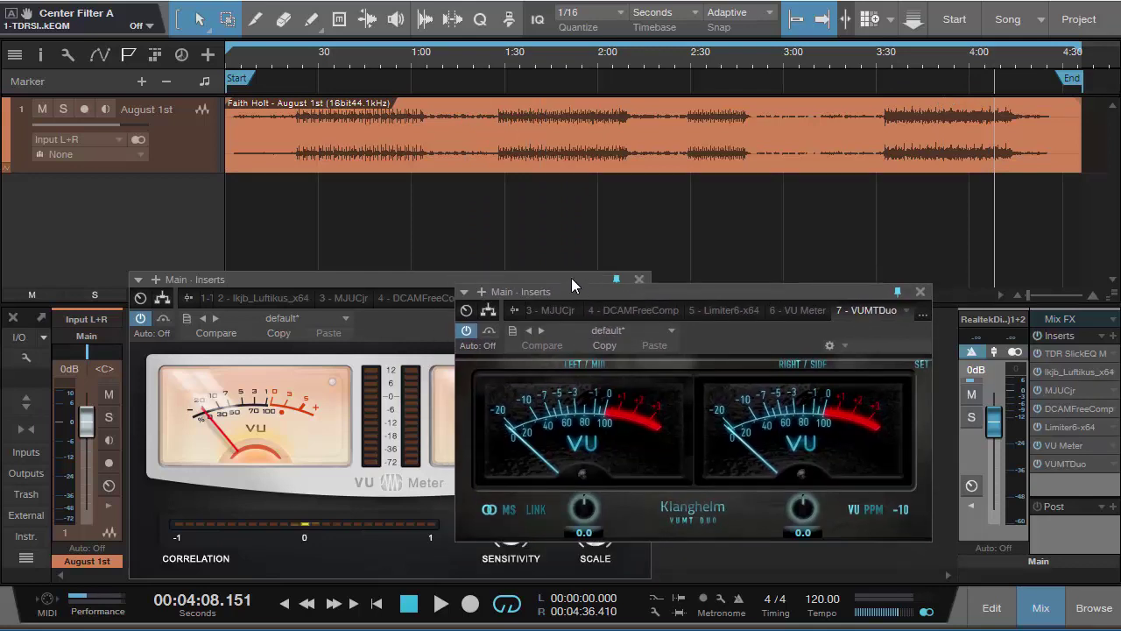
# - Bring the VU Meter into full view, then close the VU Meter and VUMTDuo windows
pyautogui.moveTo(457, 280); pyautogui.dragTo(561, 229)
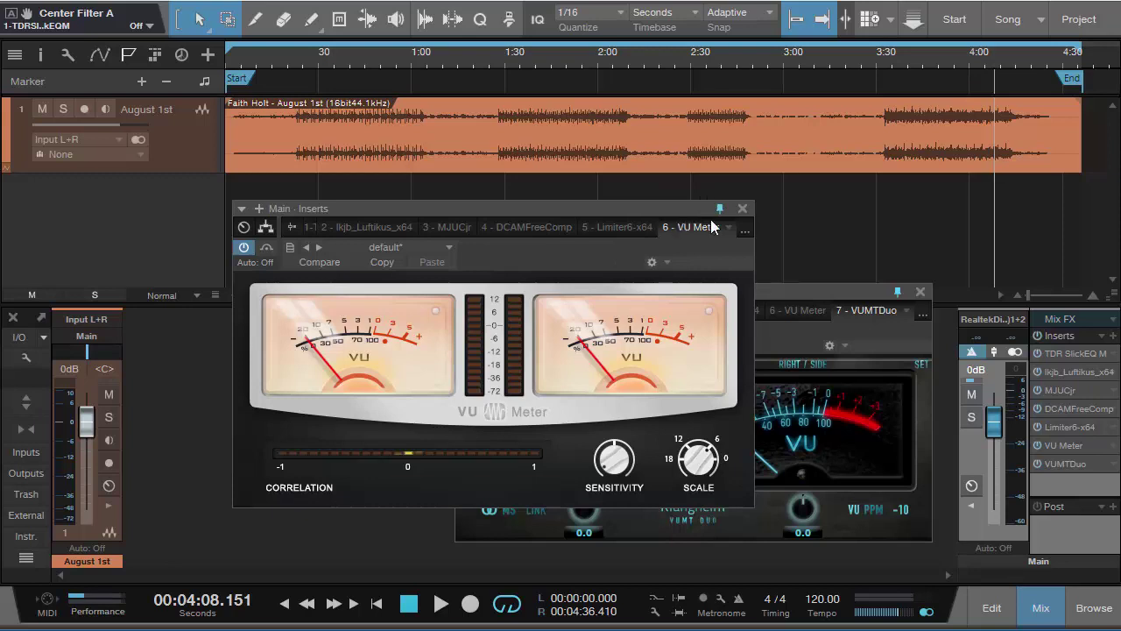
pyautogui.click(743, 208)
pyautogui.click(920, 291)
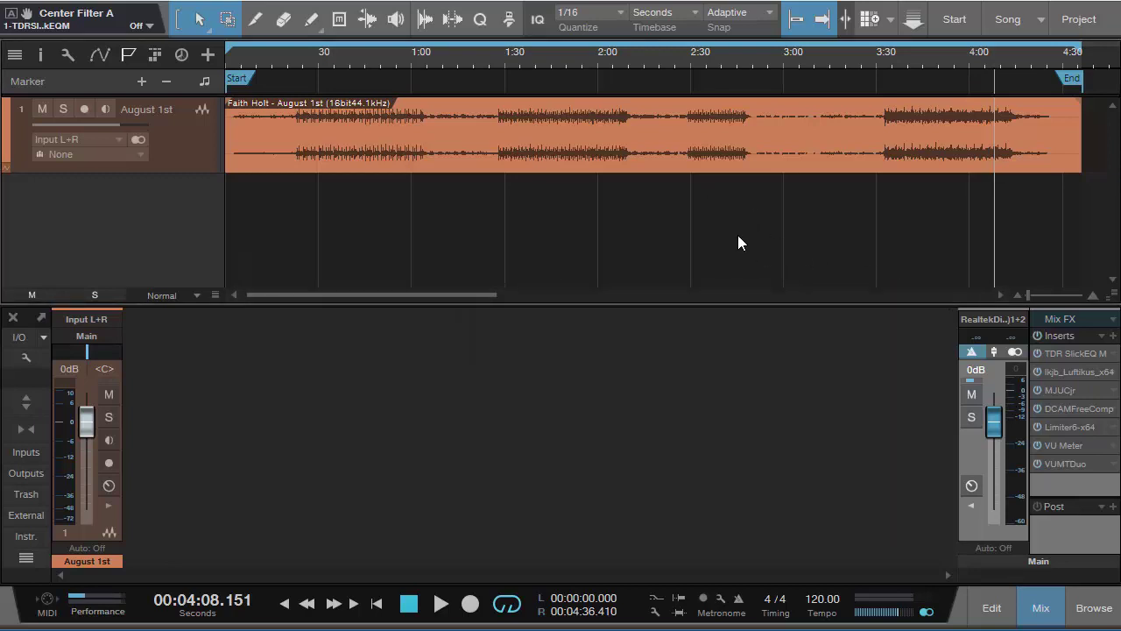